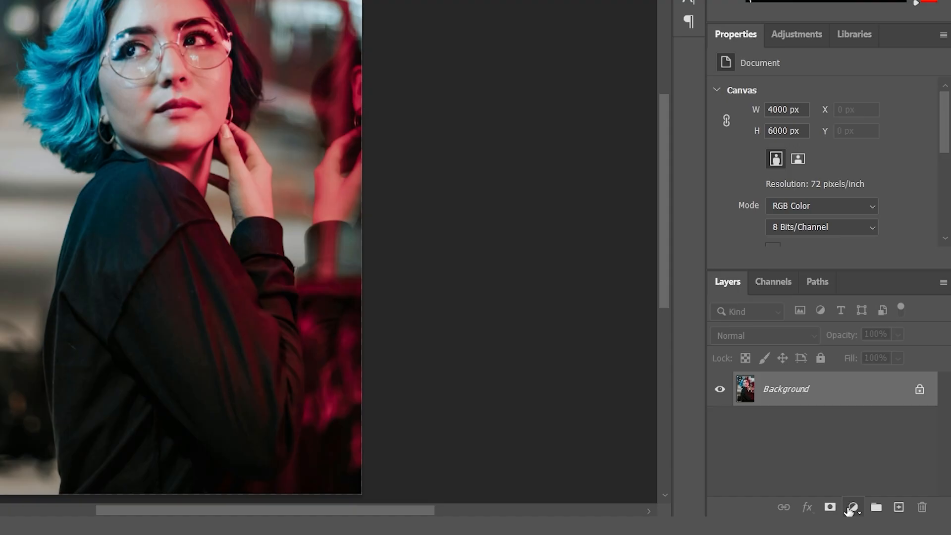
click(878, 498)
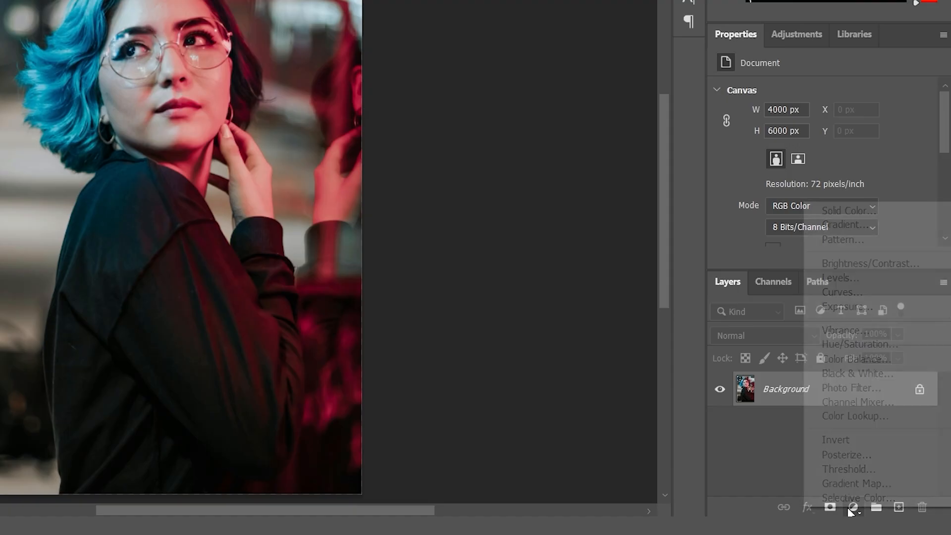
click(879, 498)
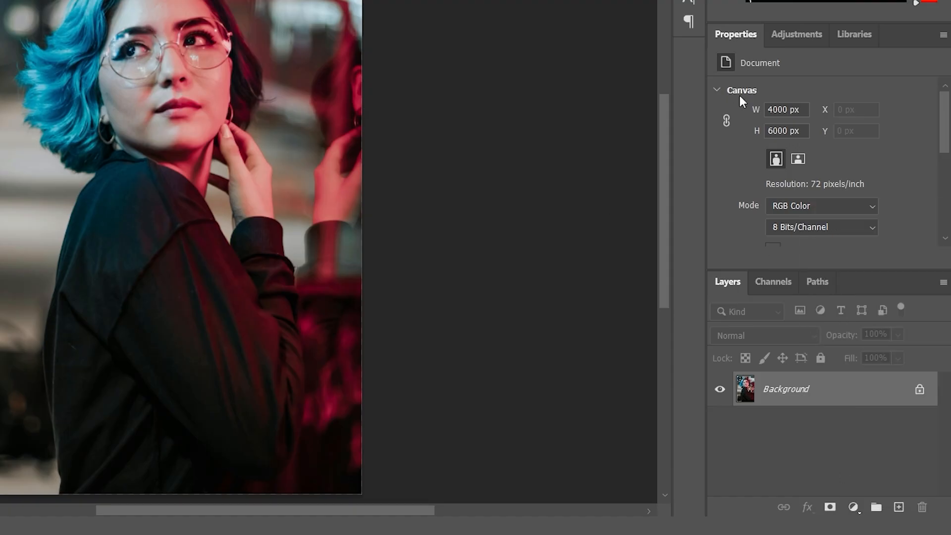
click(798, 35)
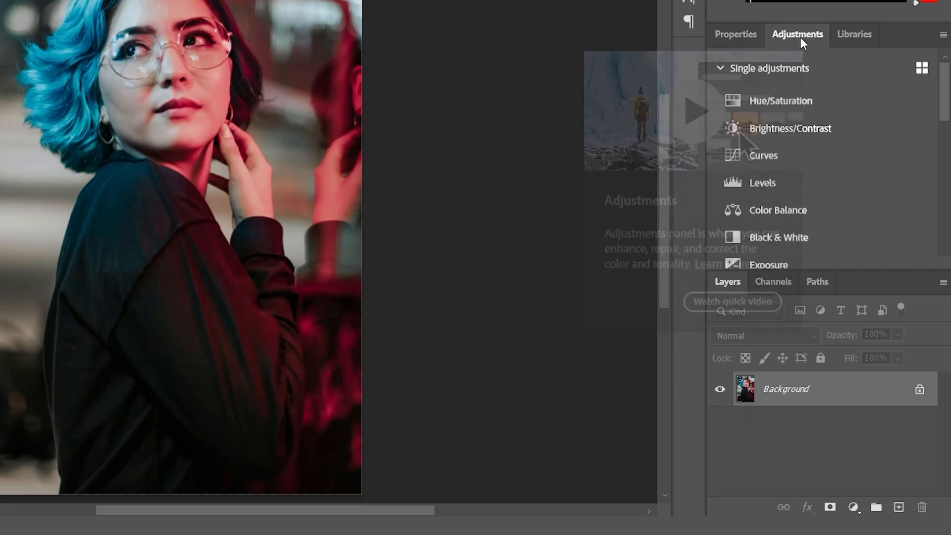
click(736, 34)
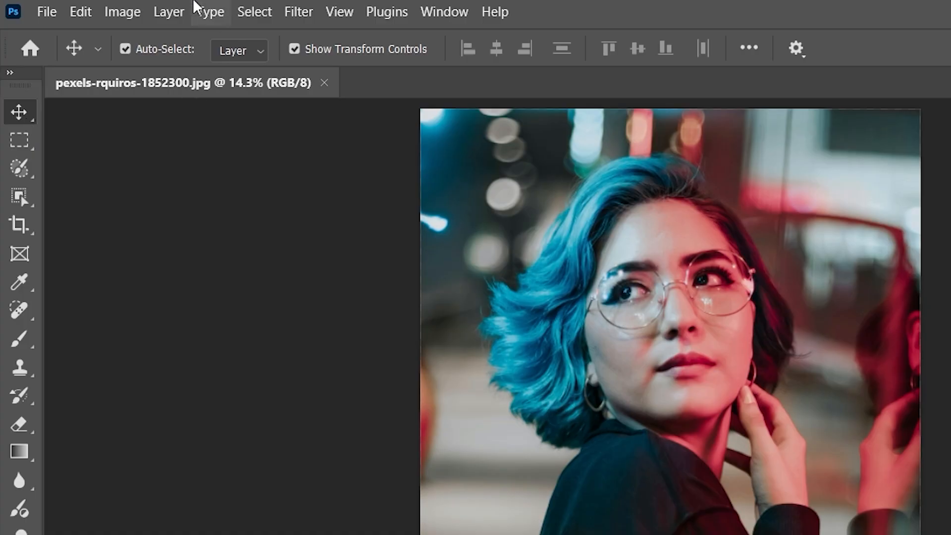
- Brighten the portrait photo with a Brightness/Contrast adjustment applied directly to the Background layer
click(120, 15)
mouse_move(149, 70)
click(71, 9)
mouse_move(164, 82)
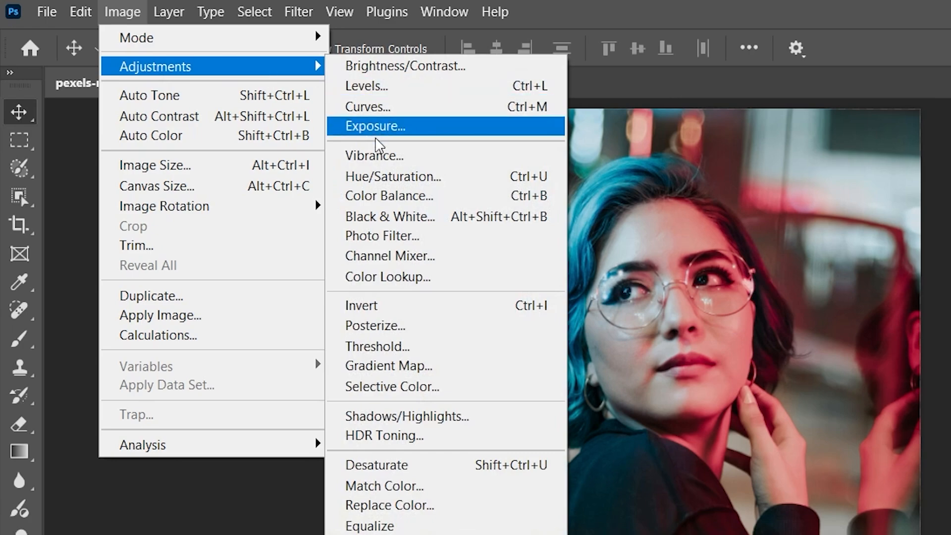
click(521, 76)
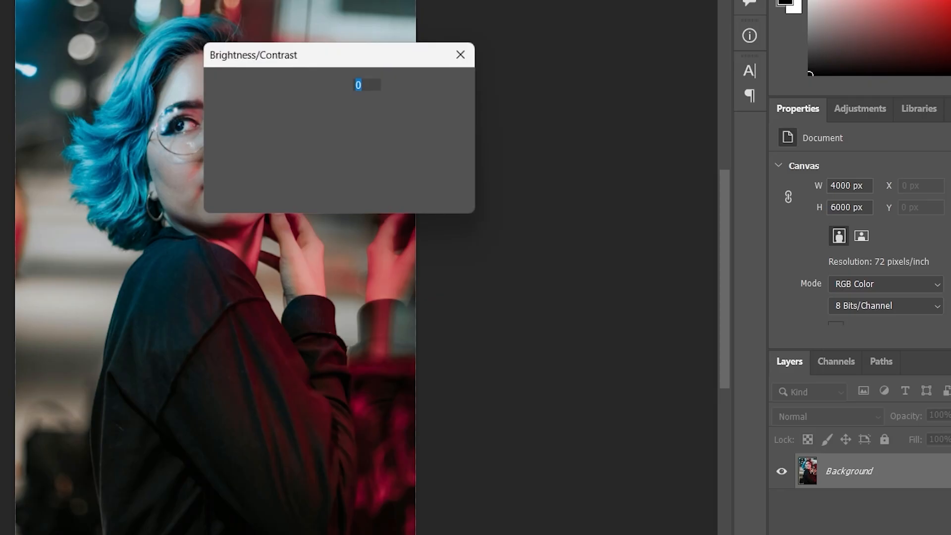
drag(303, 106, 361, 102)
drag(334, 60, 445, 145)
click(544, 170)
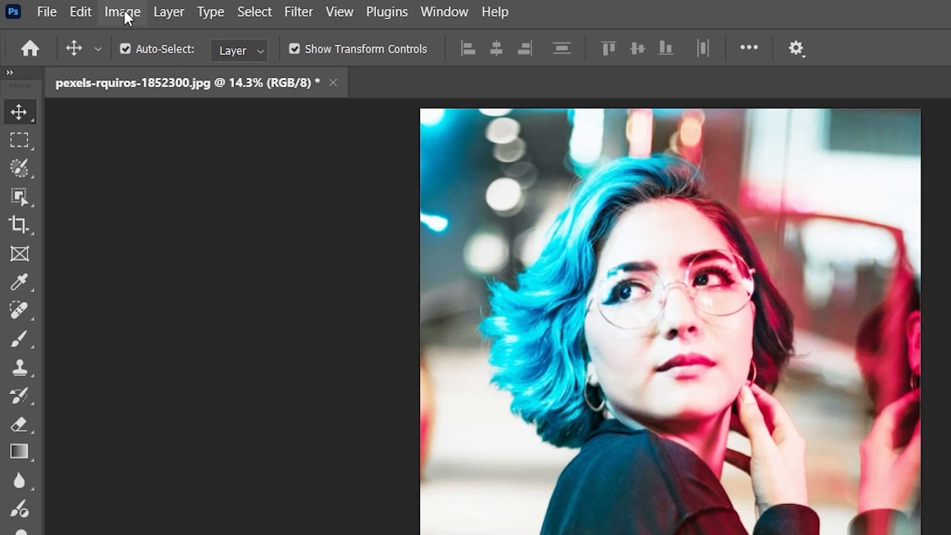
- Try another direct Brightness/Contrast adjustment with brightness 93, cancel it, and undo the earlier direct adjustment
click(123, 12)
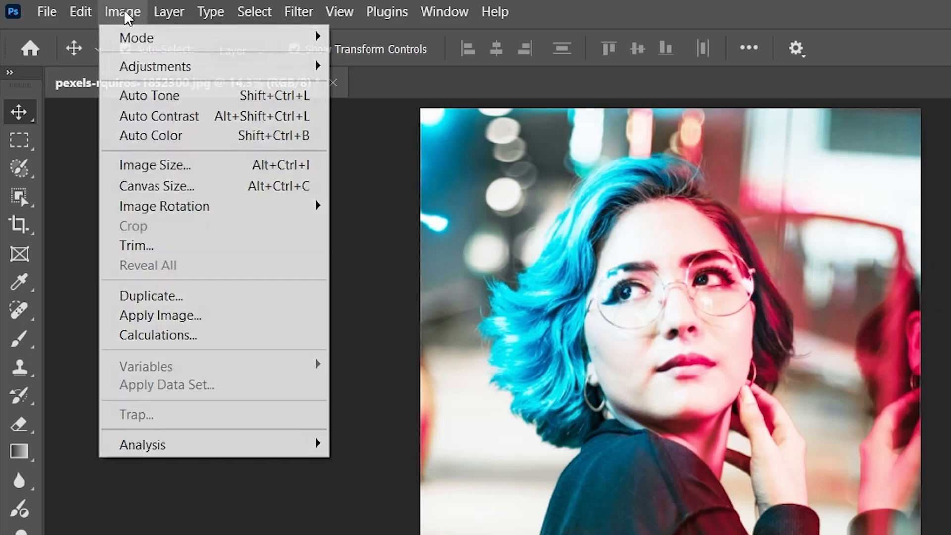
mouse_move(247, 67)
click(460, 68)
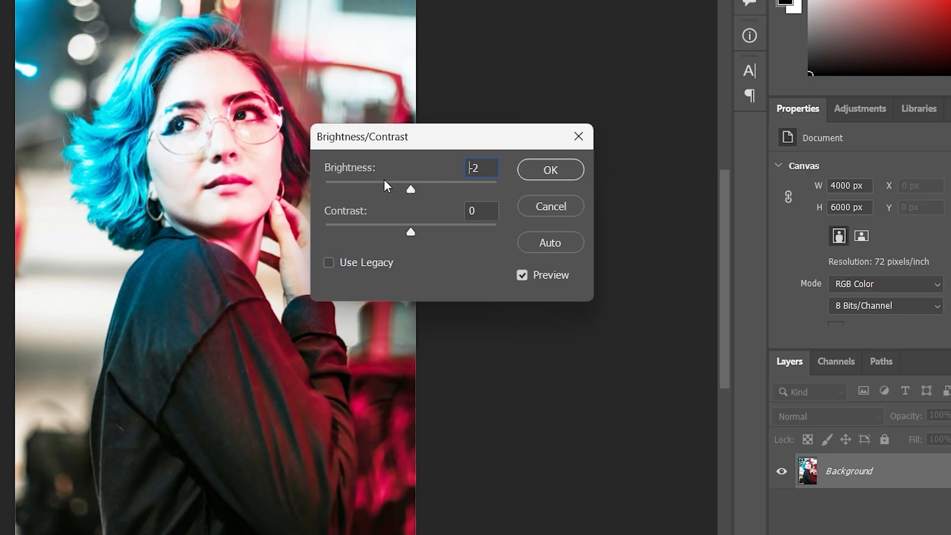
drag(411, 189, 463, 188)
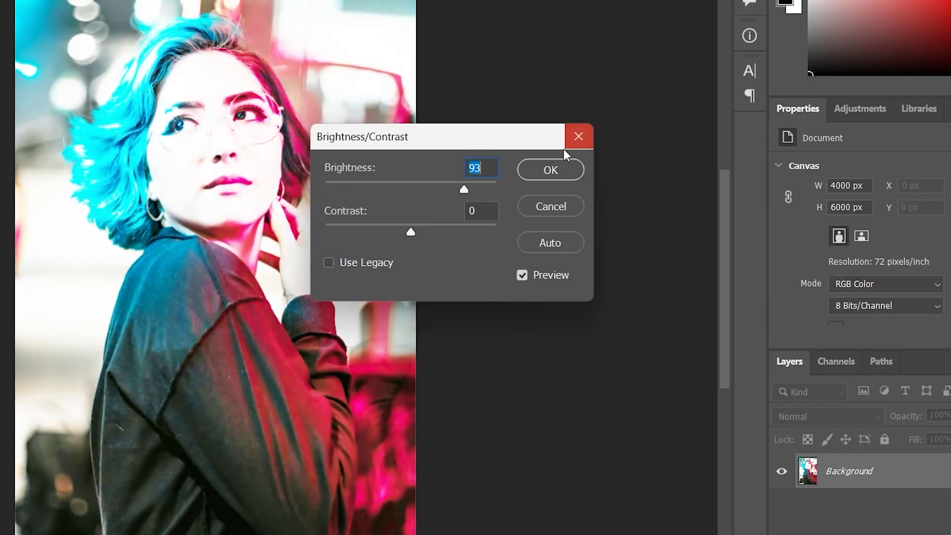
click(566, 147)
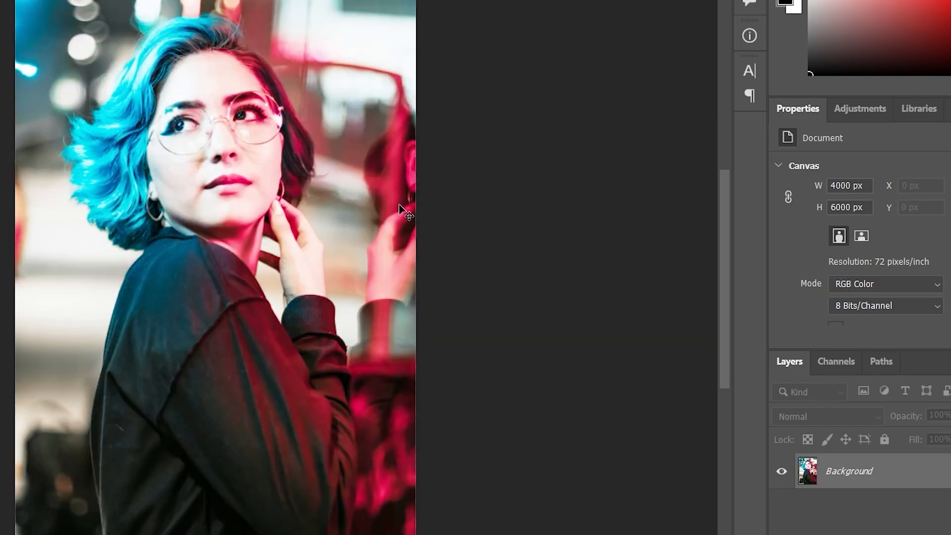
key(ctrl+z)
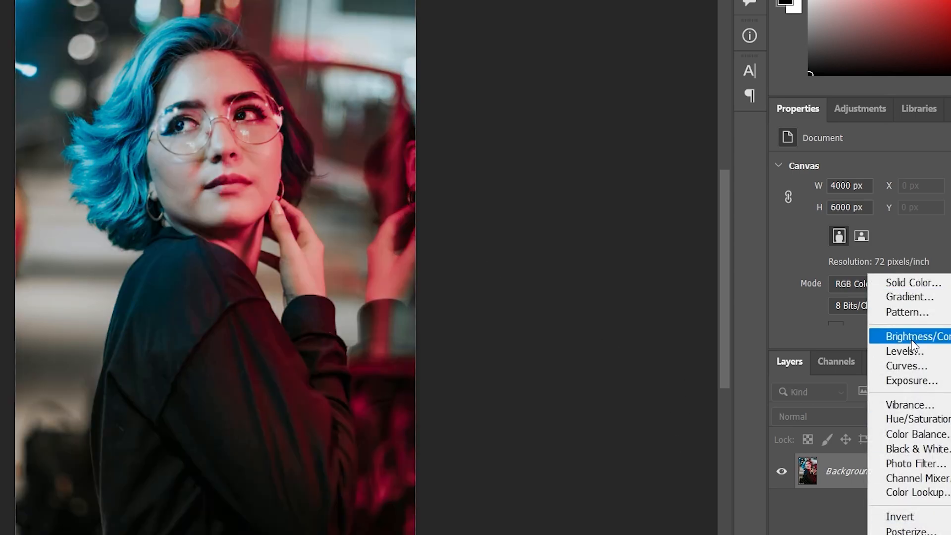
- Add a Brightness/Contrast adjustment layer with slightly raised brightness, and a second Brightness/Contrast adjustment layer above it
click(913, 334)
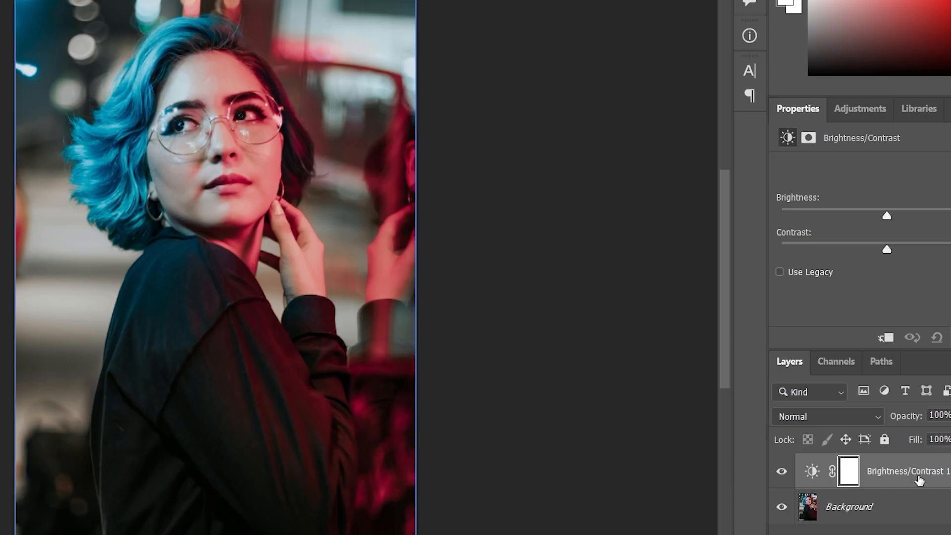
mouse_move(887, 216)
mouse_down()
mouse_move(948, 216)
mouse_move(890, 216)
mouse_move(901, 216)
mouse_up()
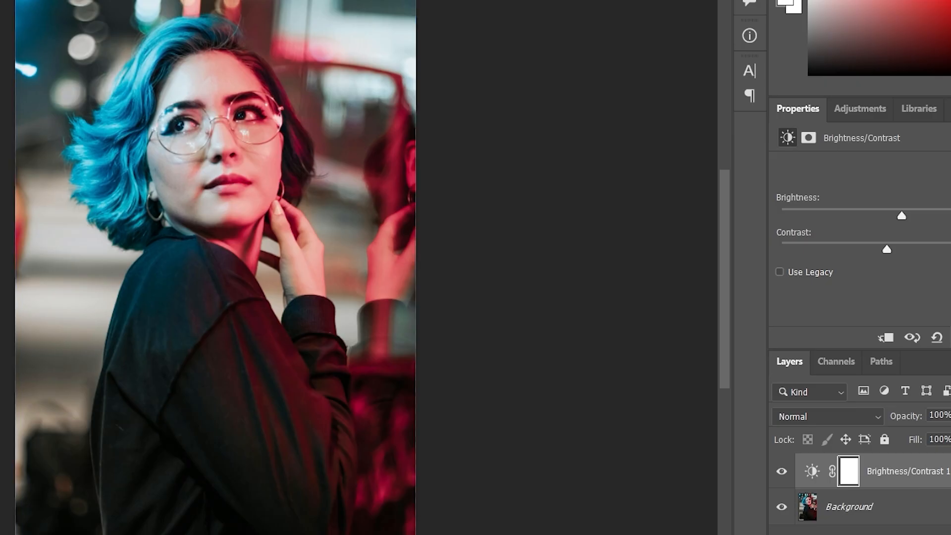
click(845, 109)
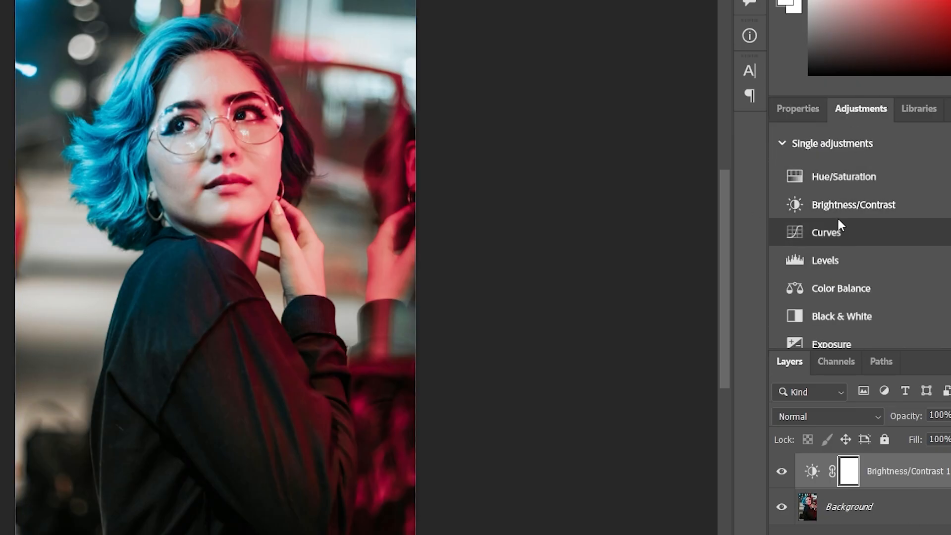
click(881, 206)
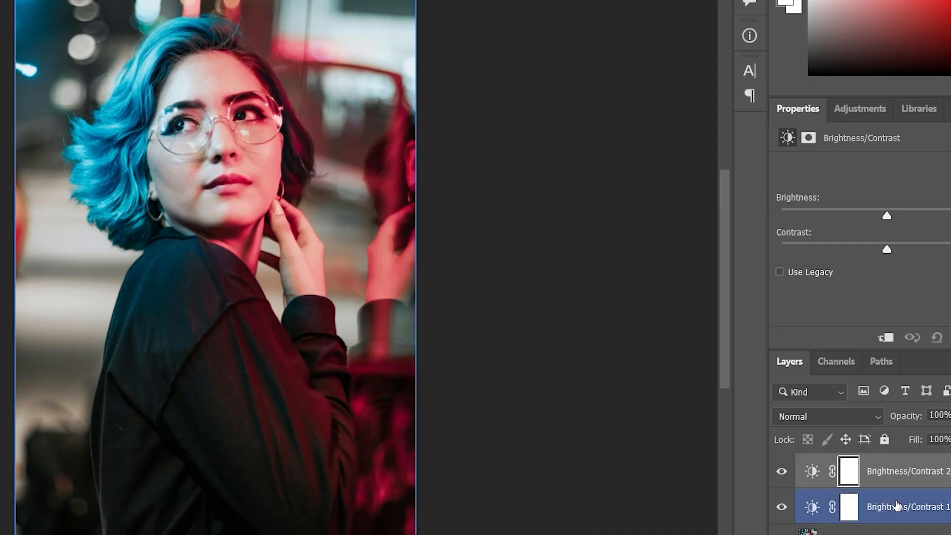
- Hide the Adjustments panel from the workspace and show it again
click(849, 111)
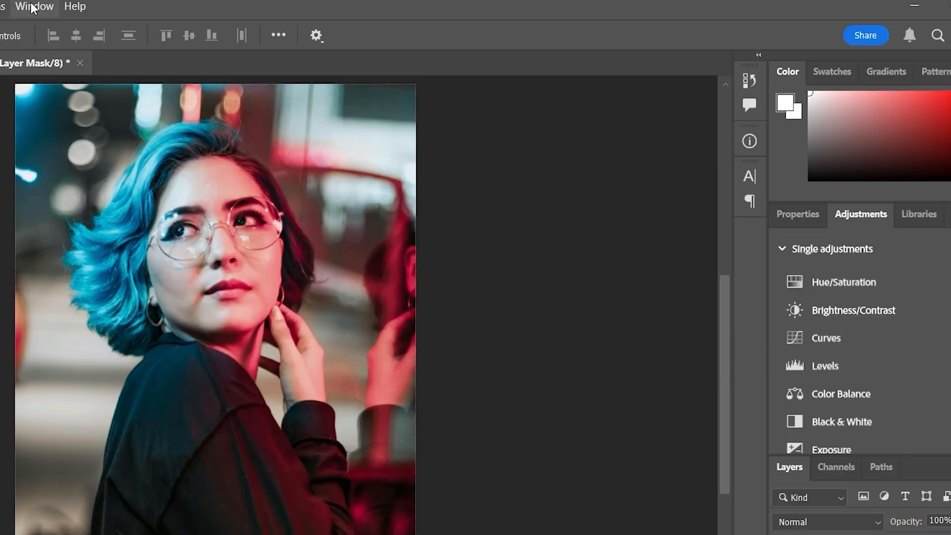
click(31, 7)
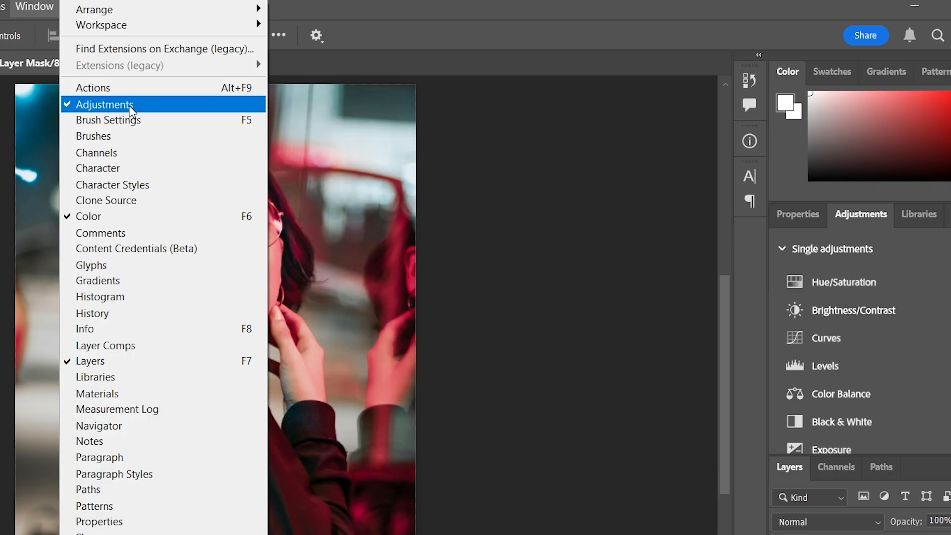
click(131, 106)
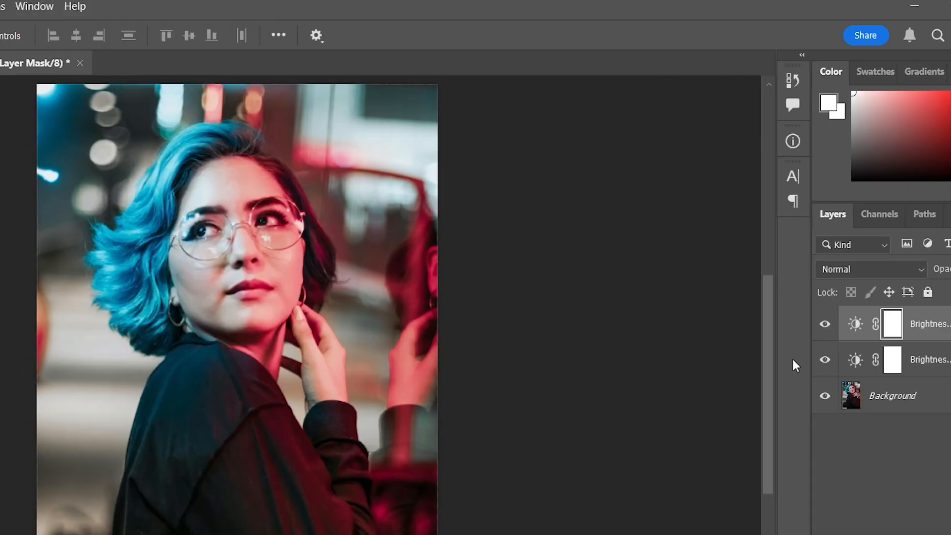
click(25, 9)
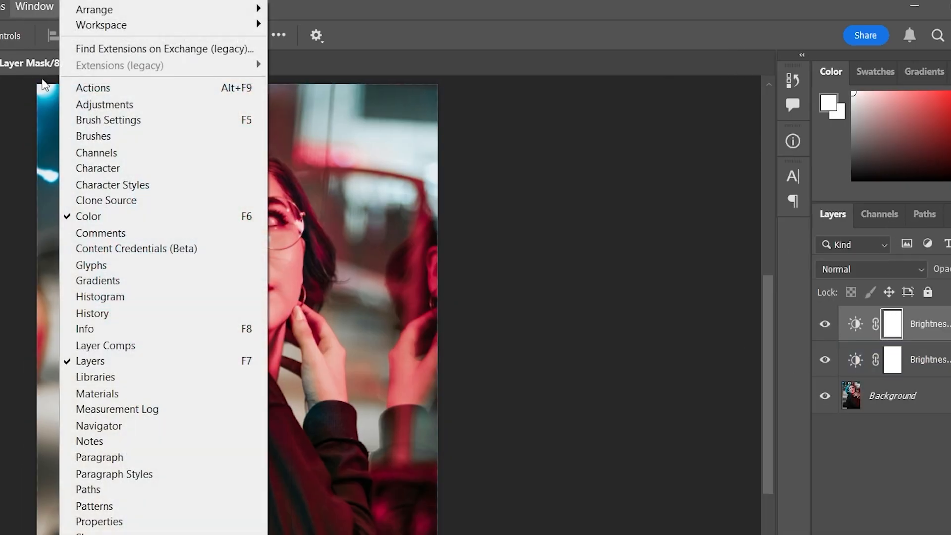
click(114, 104)
click(817, 222)
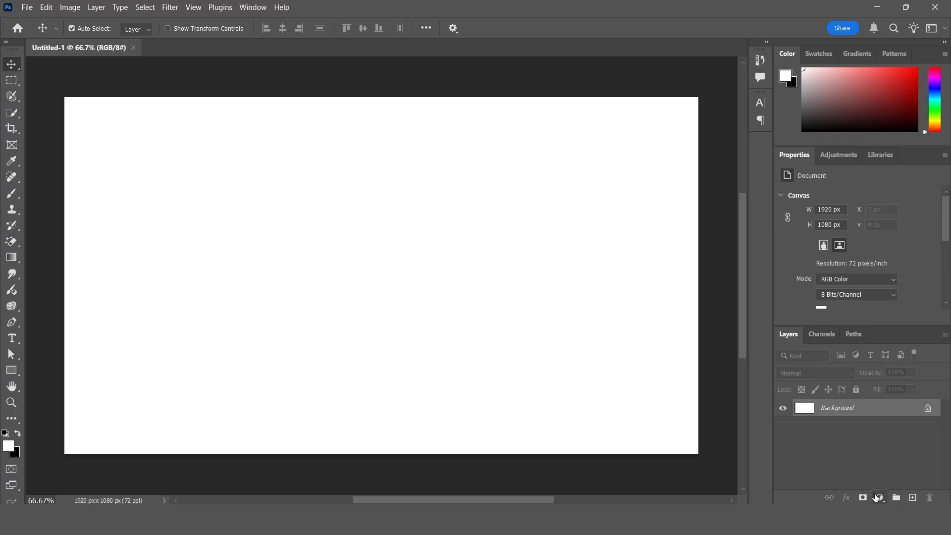
click(879, 496)
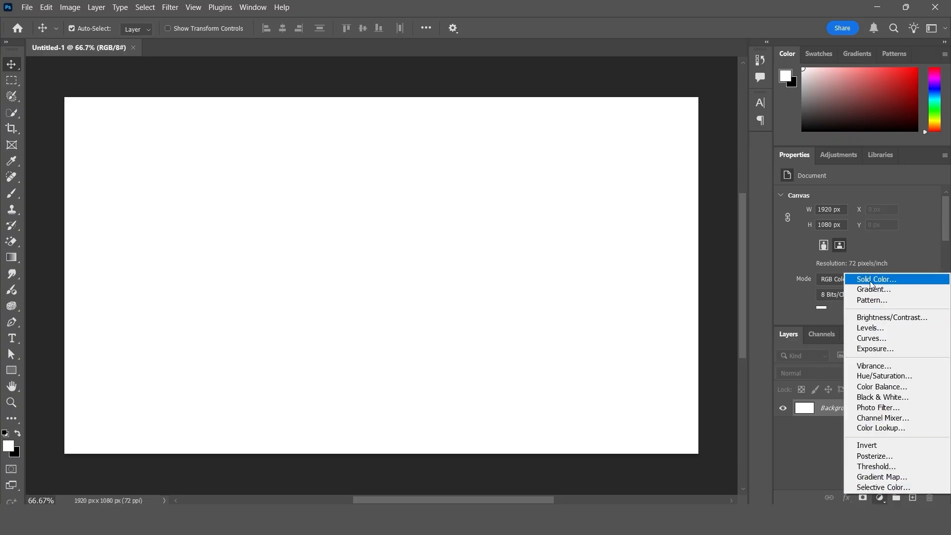
click(651, 279)
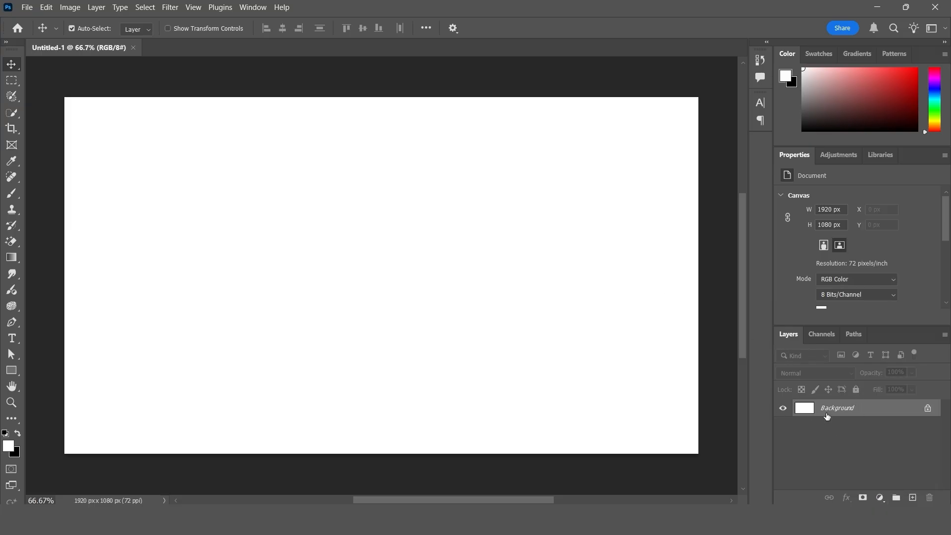
- Add a new layer to the blank white document and fill it with pure red (ff0000) as the foreground color
click(913, 497)
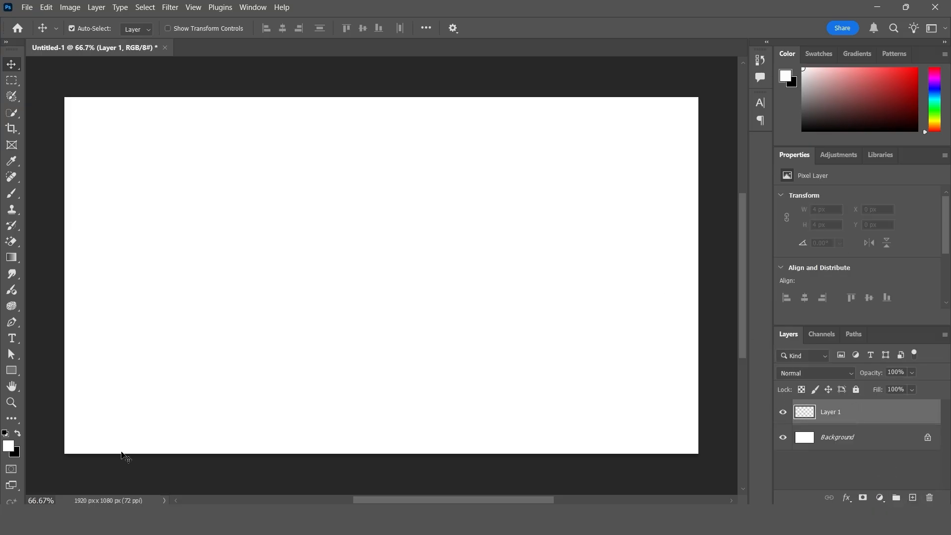
click(8, 446)
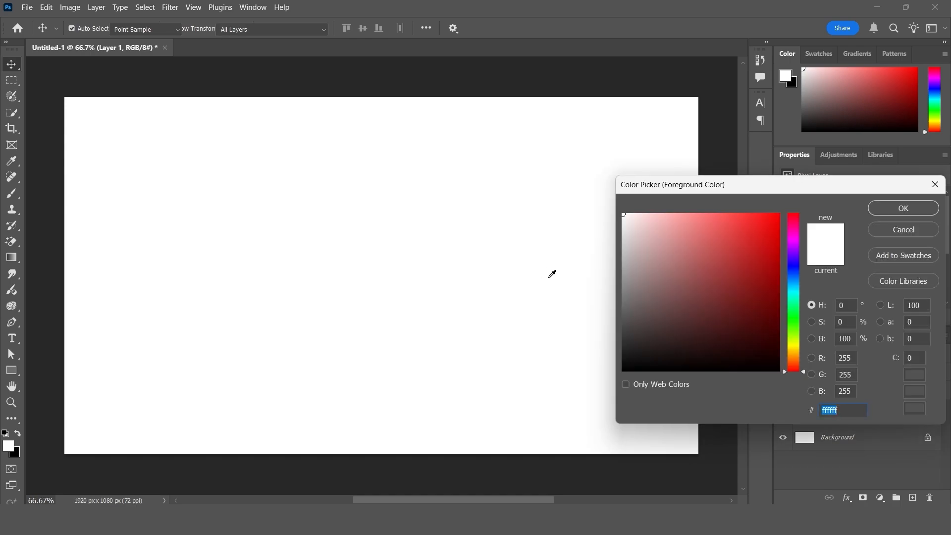
drag(706, 257, 779, 214)
click(887, 208)
key(alt+BackSpace)
key(v)
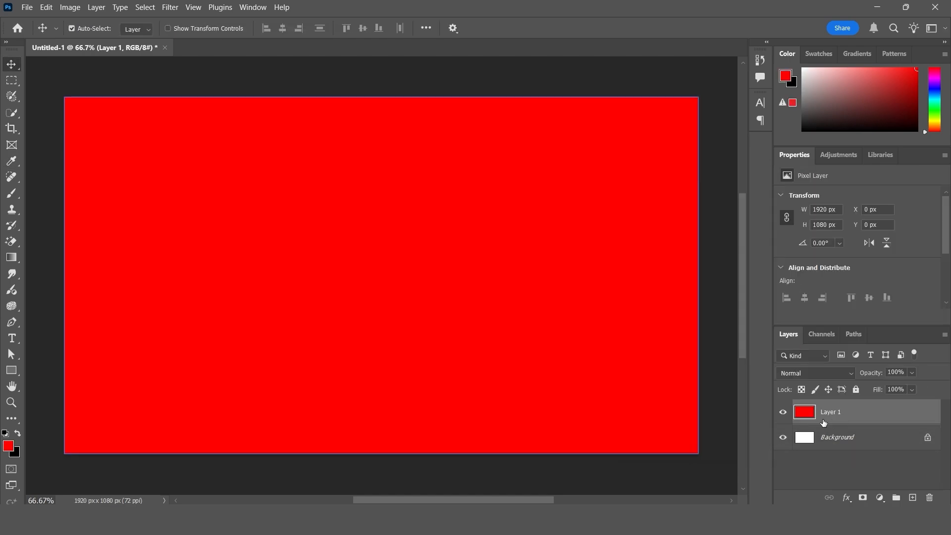
- Toggle the red pixel layer's visibility off and on, and delete the layer
click(783, 414)
click(783, 414)
drag(836, 414, 930, 497)
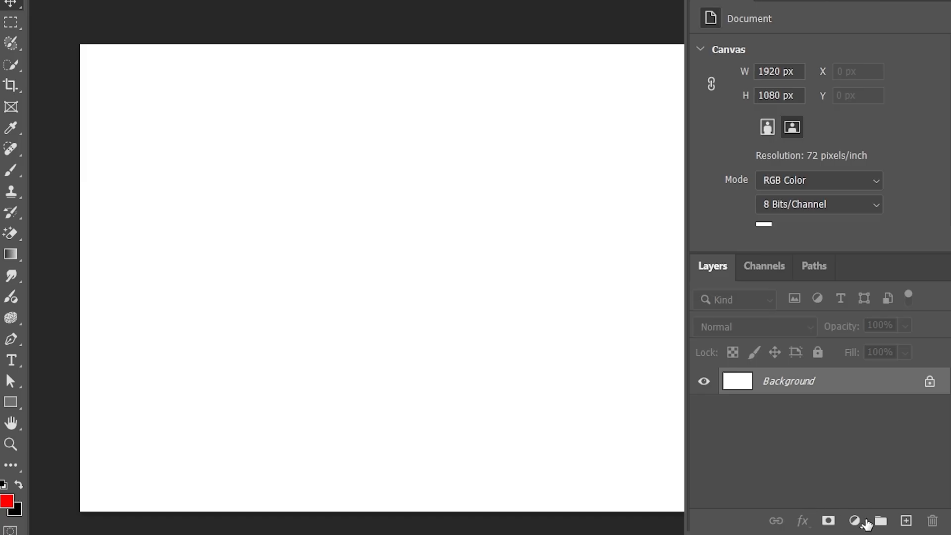
- Add a Solid Color fill layer above the white Background and set its color to red ff0012
click(855, 521)
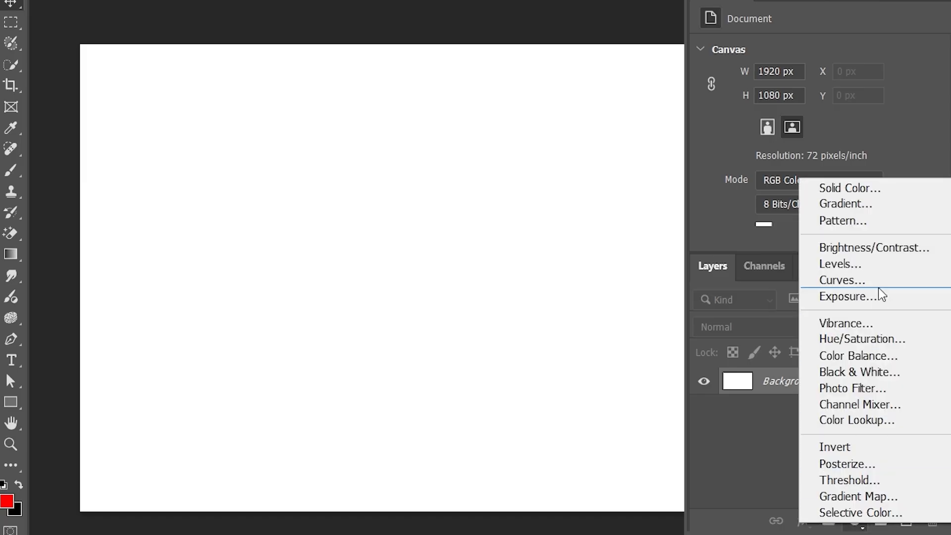
click(848, 189)
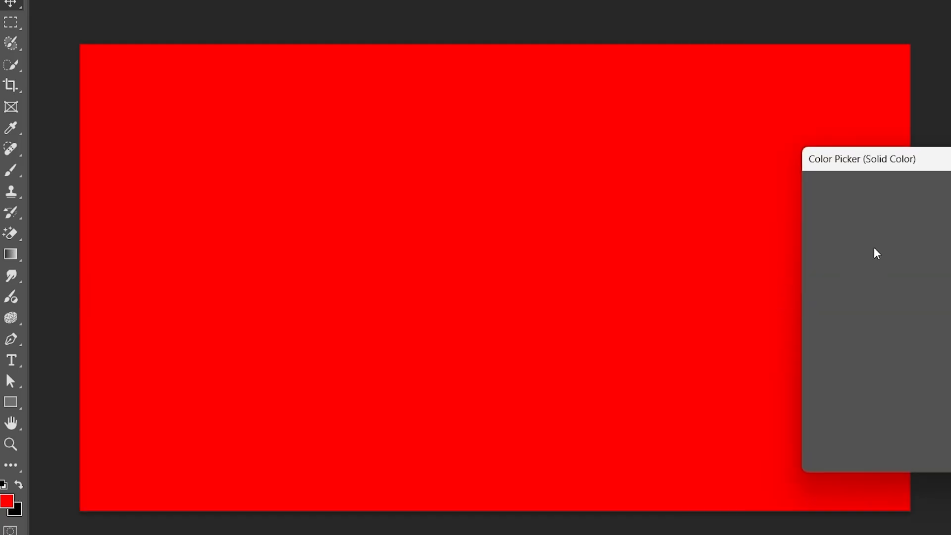
drag(919, 161, 617, 174)
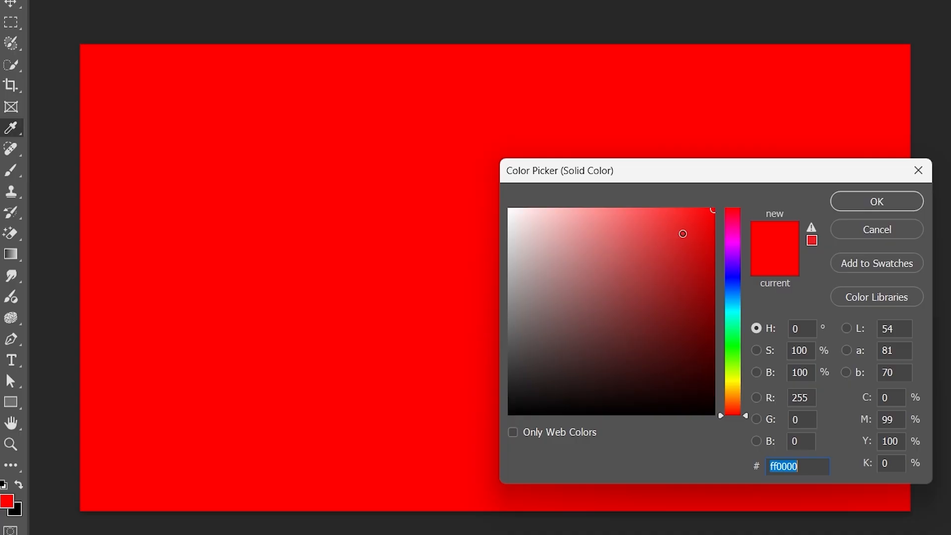
drag(682, 234, 831, 190)
click(694, 224)
click(860, 201)
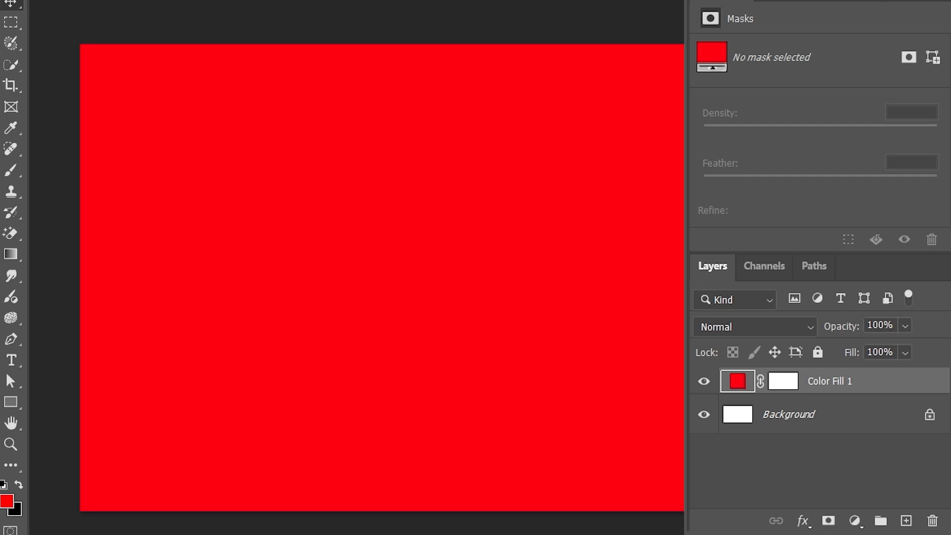
- Select the Color Fill layer's mask and color thumbnails in turn to compare their properties
click(788, 392)
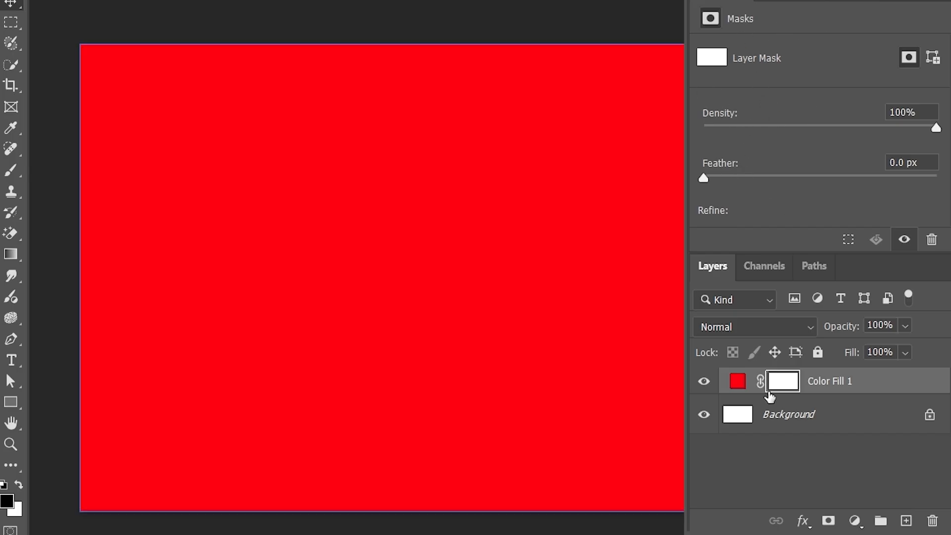
click(741, 385)
click(782, 385)
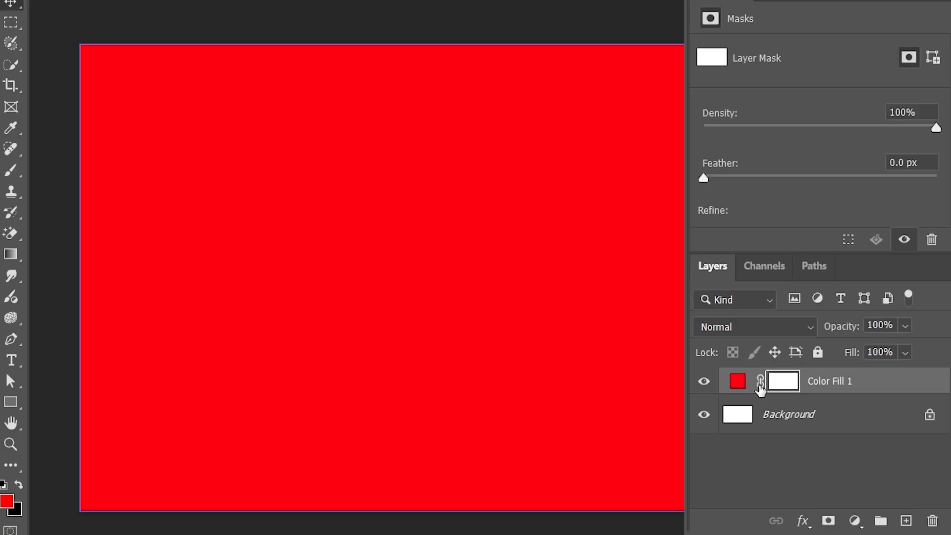
- Change the Color Fill layer's color from red to blue 0c00ff
click(738, 382)
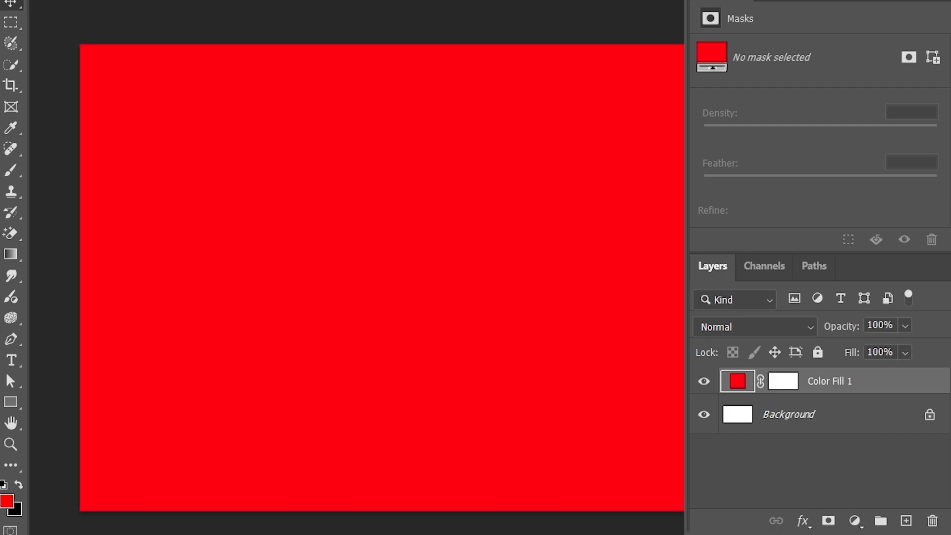
double_click(737, 383)
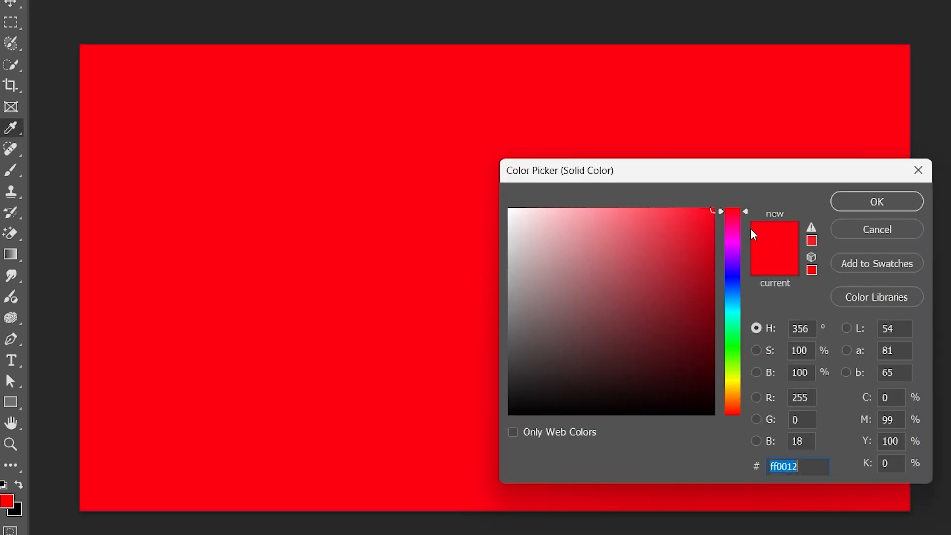
drag(737, 226, 746, 265)
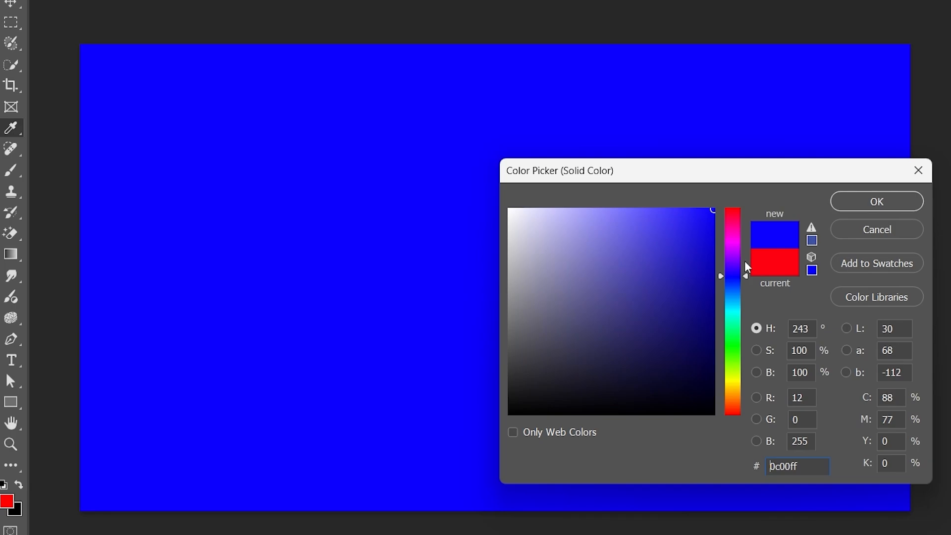
click(855, 208)
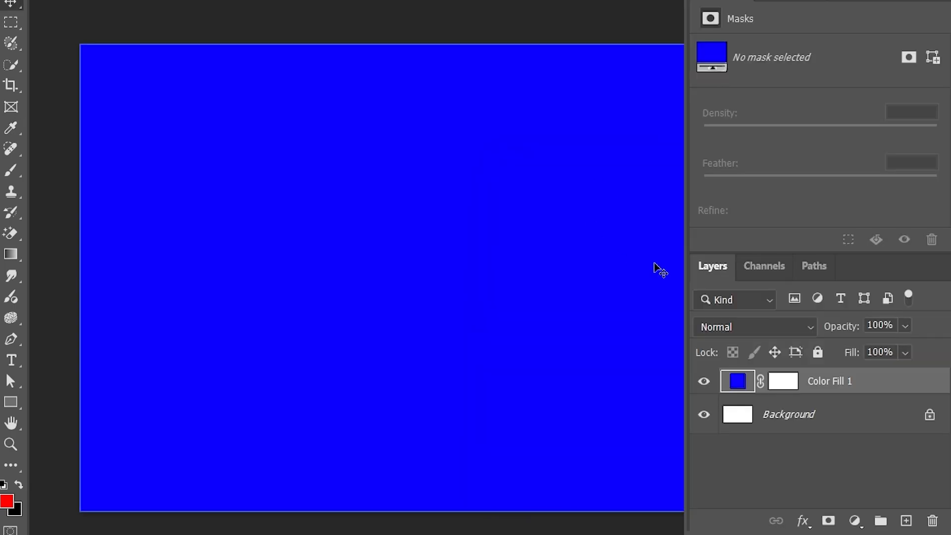
- Select the Color Fill layer's mask and delete it, keeping the fill layer itself
click(784, 384)
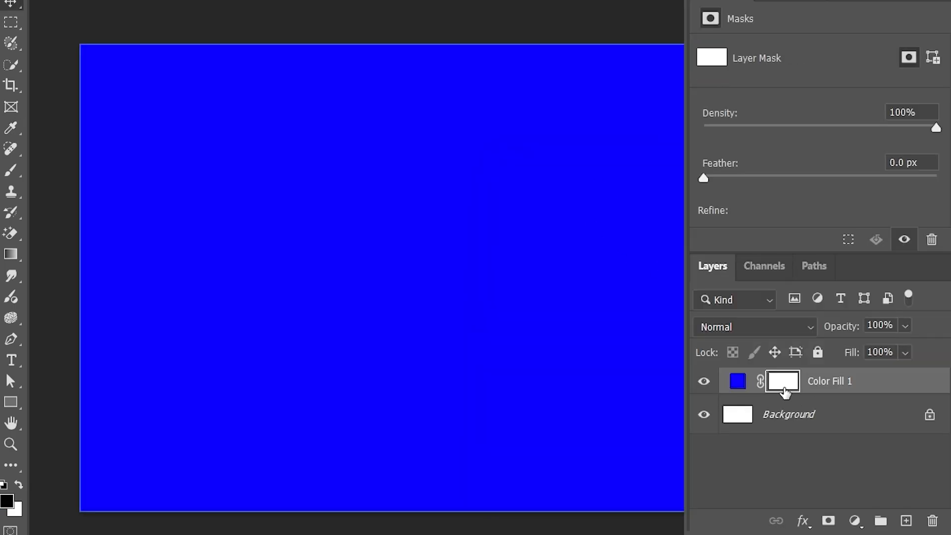
click(741, 386)
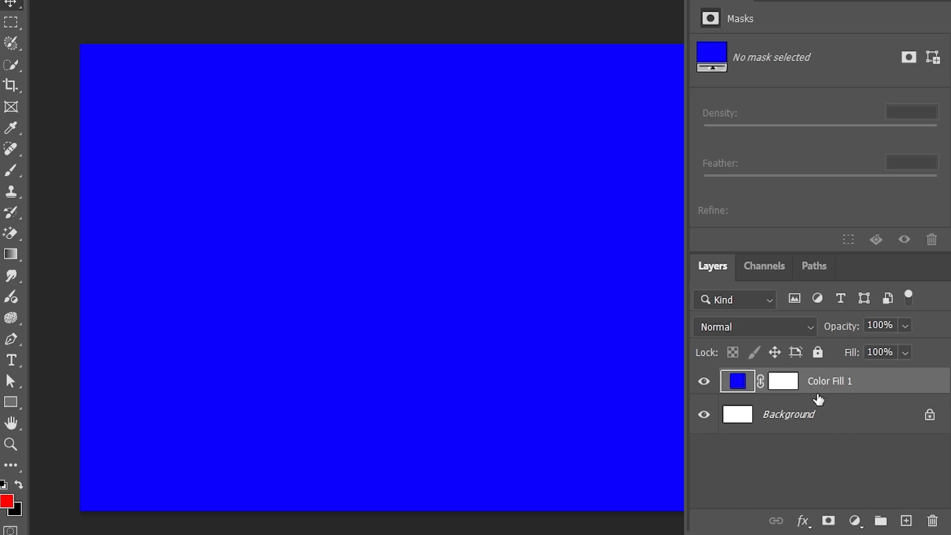
click(784, 384)
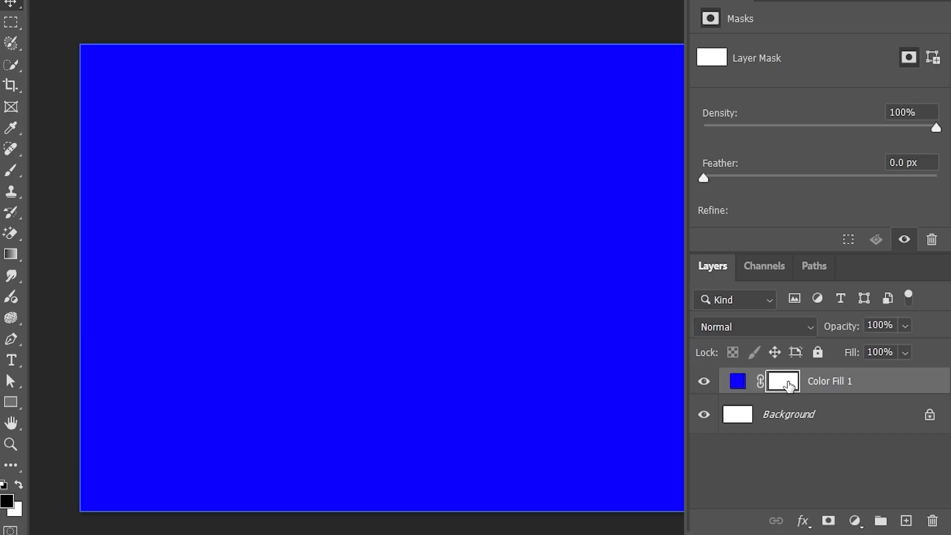
drag(790, 386, 940, 522)
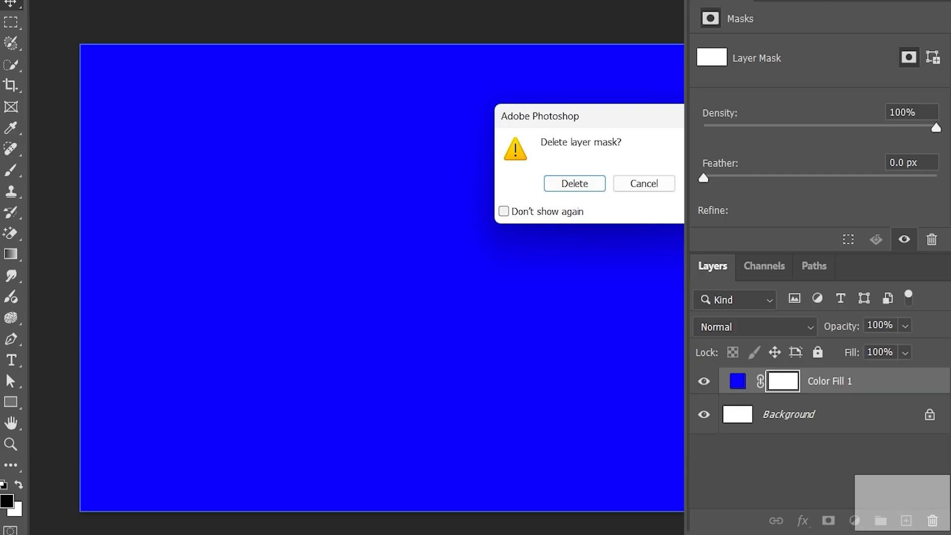
click(597, 186)
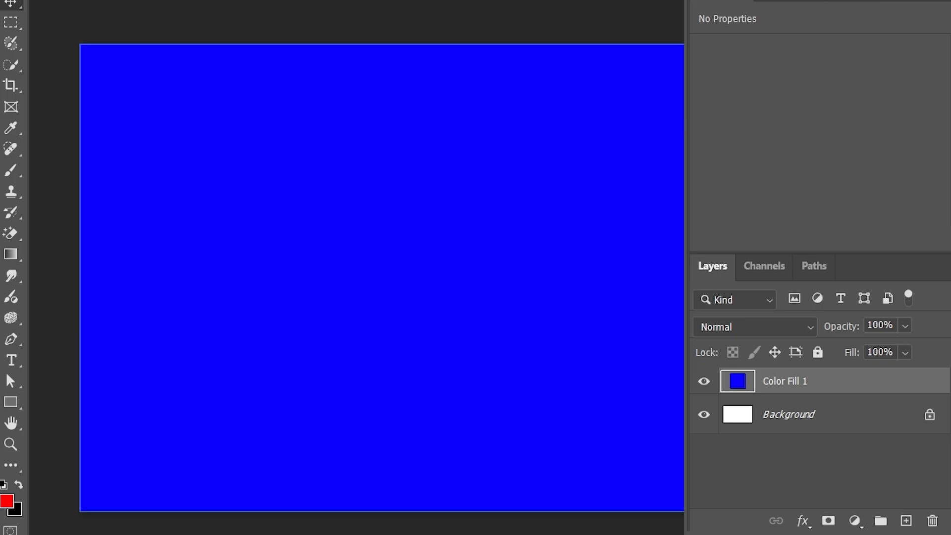
- Recolor the maskless Color Fill layer by choosing a different hue in its color picker
key(shift+Tab)
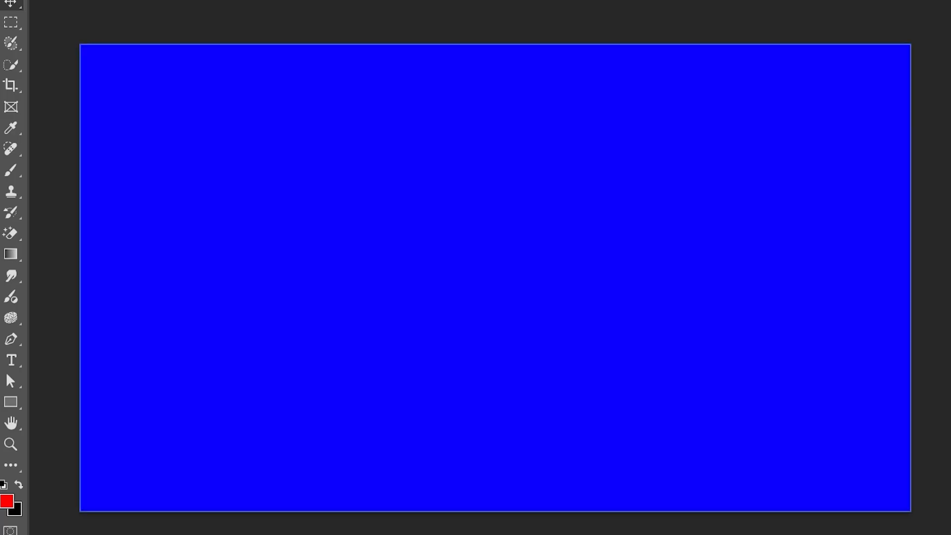
double_click(924, 338)
drag(736, 302, 733, 331)
click(871, 206)
key(shift+Tab)
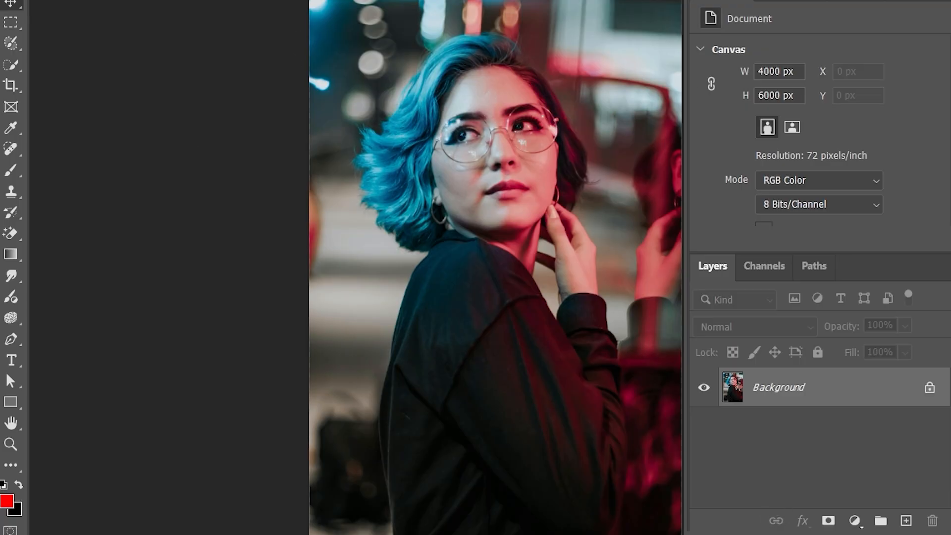
- Add a Solid Color fill layer in blue 007eff above the portrait's Background layer
click(855, 520)
click(831, 191)
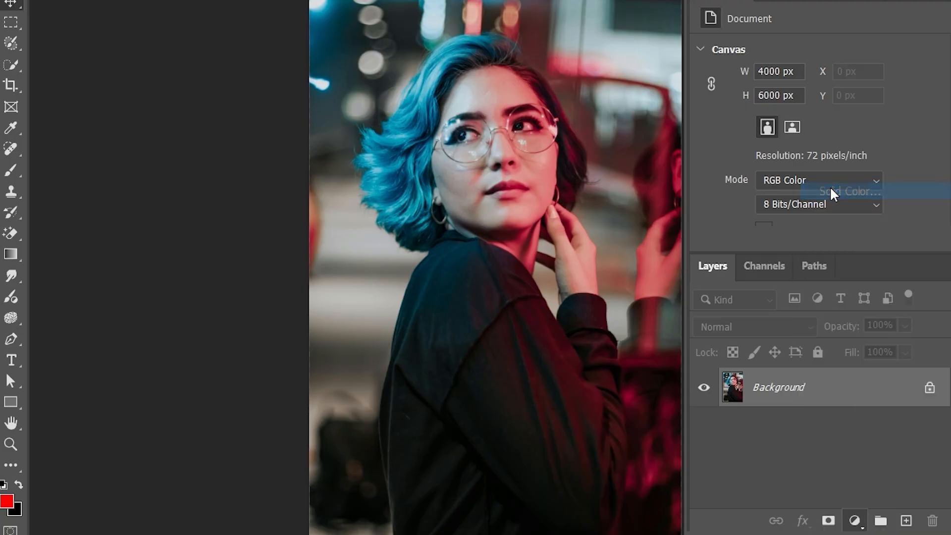
drag(740, 247, 739, 295)
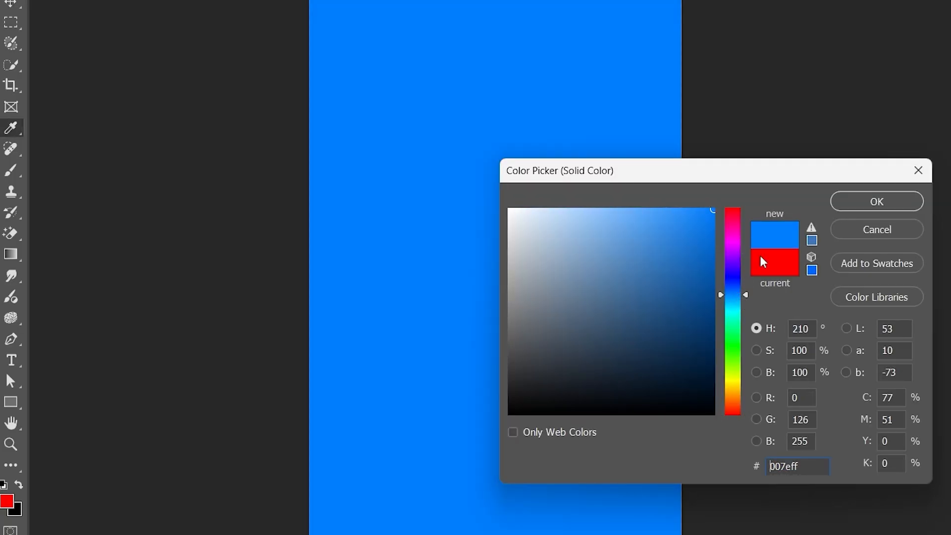
click(917, 201)
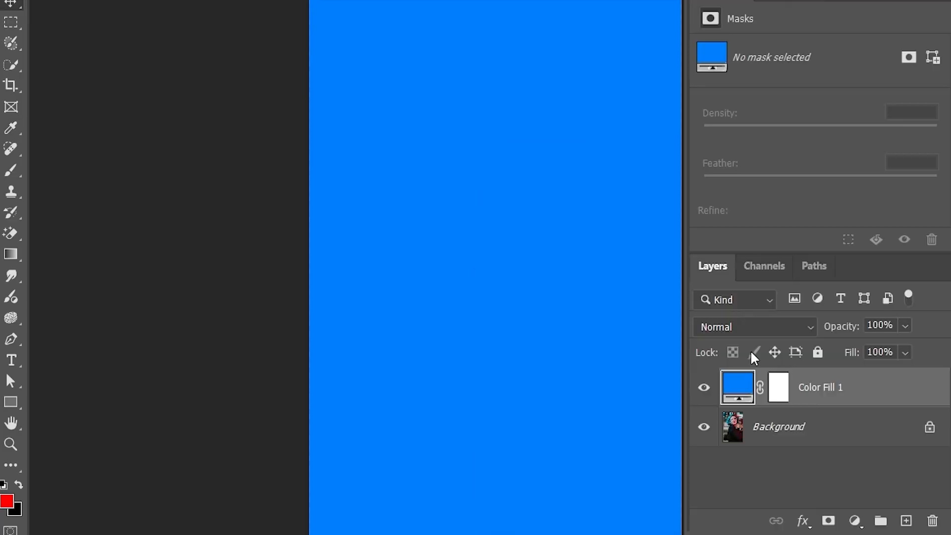
- Toggle the blue fill layer's visibility off and on, and set its blend mode to Soft Light
click(704, 388)
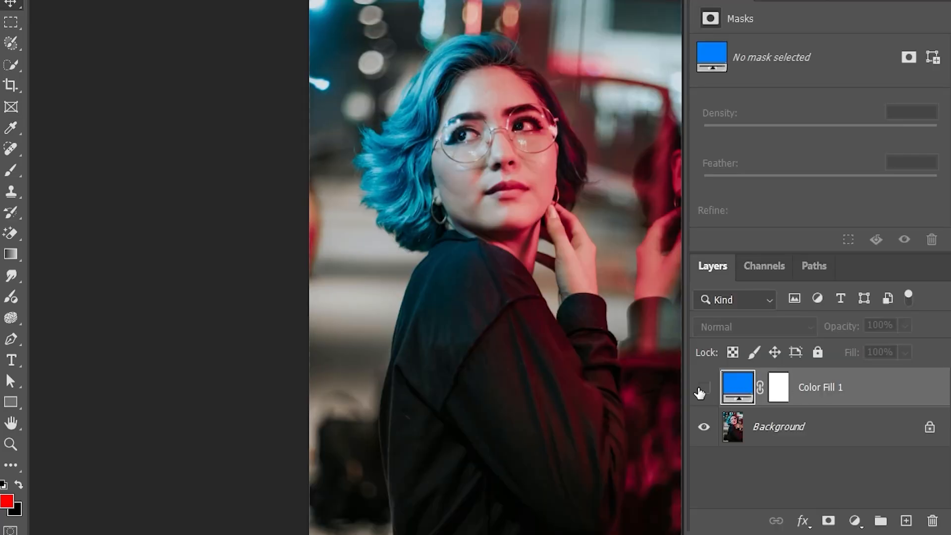
click(704, 387)
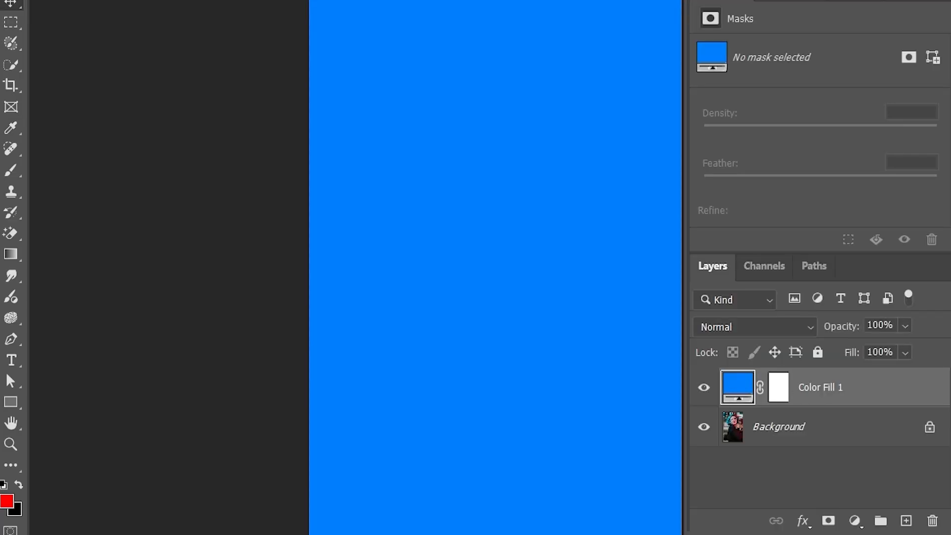
click(728, 326)
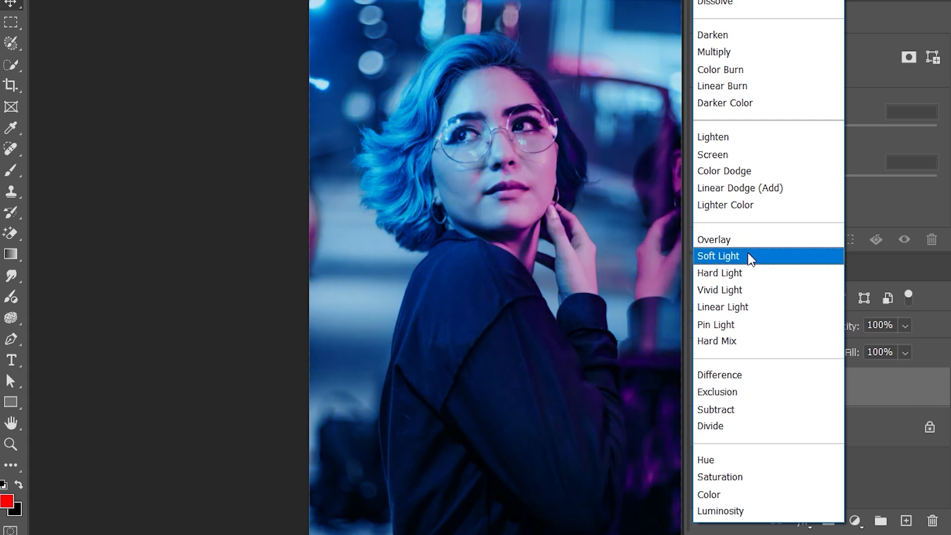
click(750, 261)
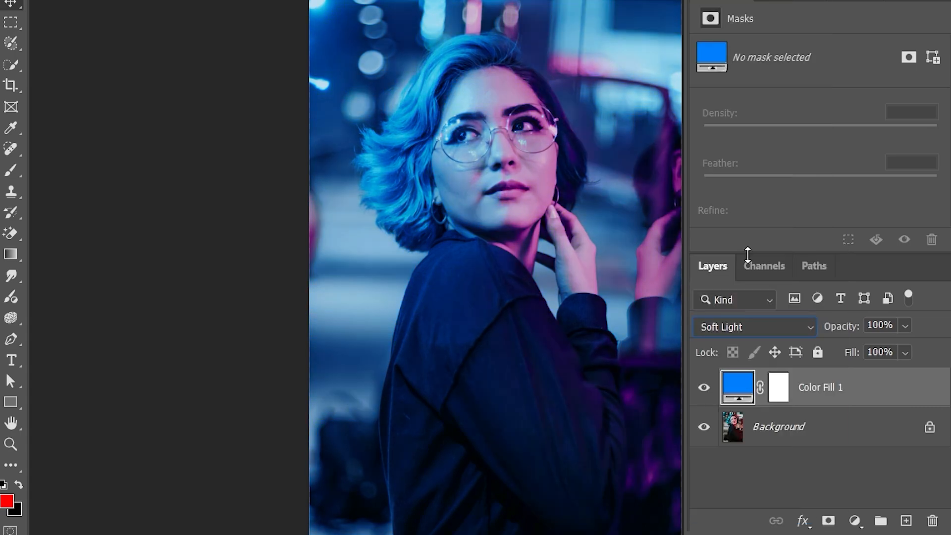
- Fine-tune the blue fill's hue, and toggle the layer off and on to compare with the original portrait
double_click(742, 390)
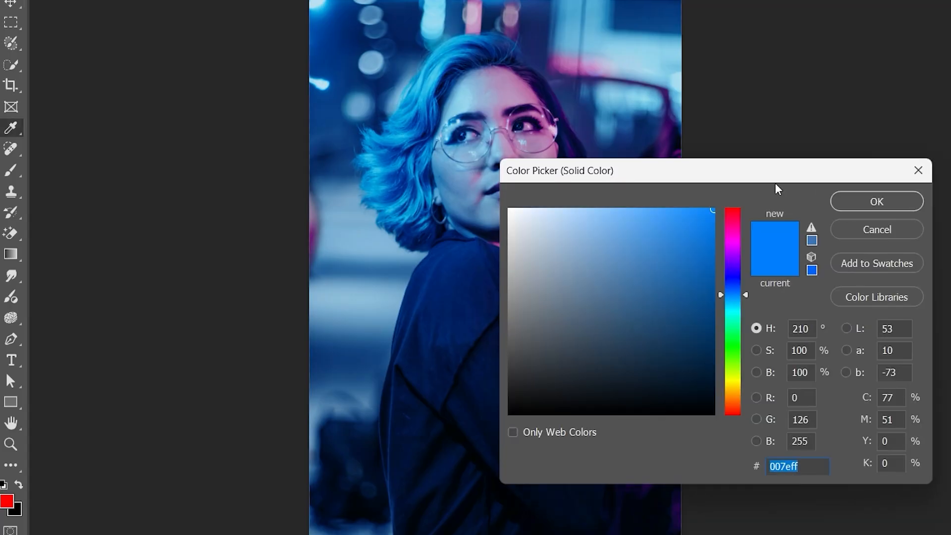
drag(774, 182, 950, 159)
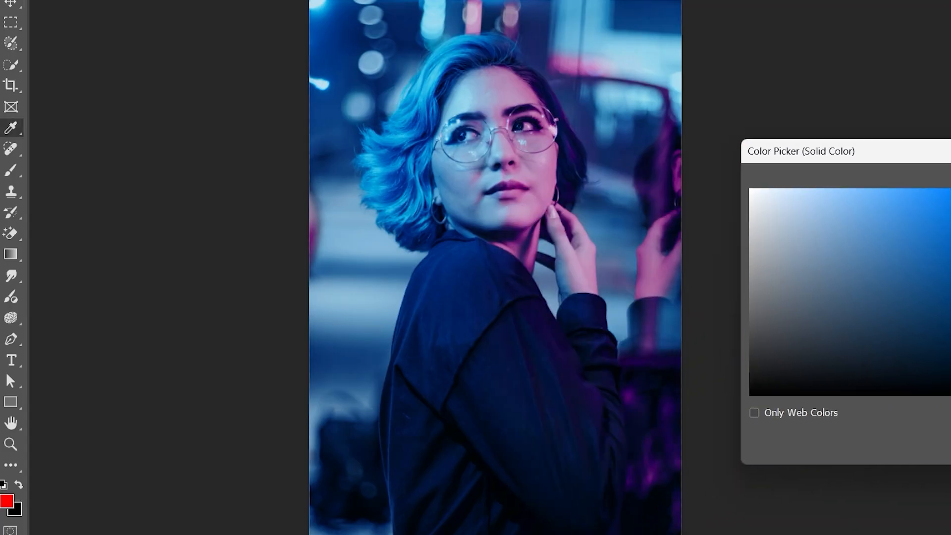
mouse_move(950, 273)
mouse_down()
mouse_move(950, 191)
mouse_move(950, 386)
mouse_move(950, 251)
mouse_move(950, 273)
mouse_move(950, 262)
mouse_up()
key(Return)
click(704, 388)
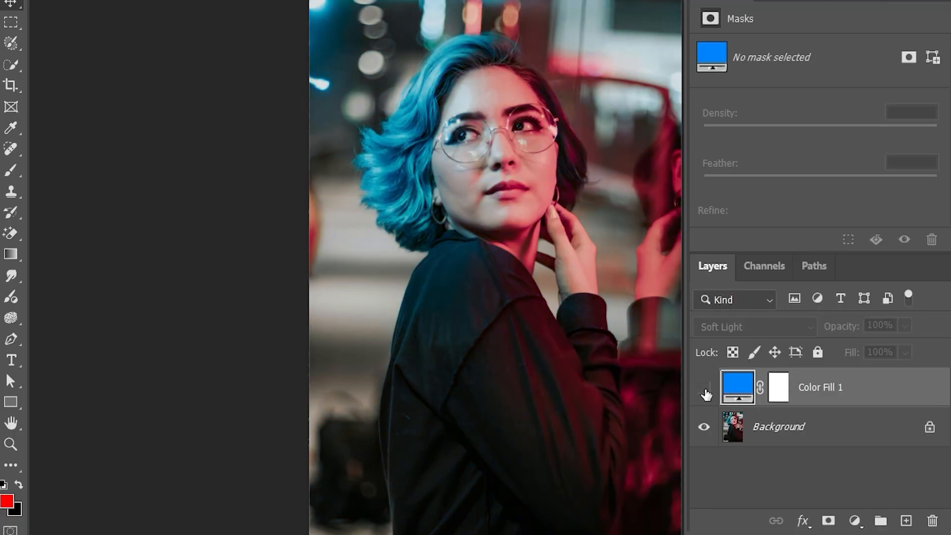
click(704, 389)
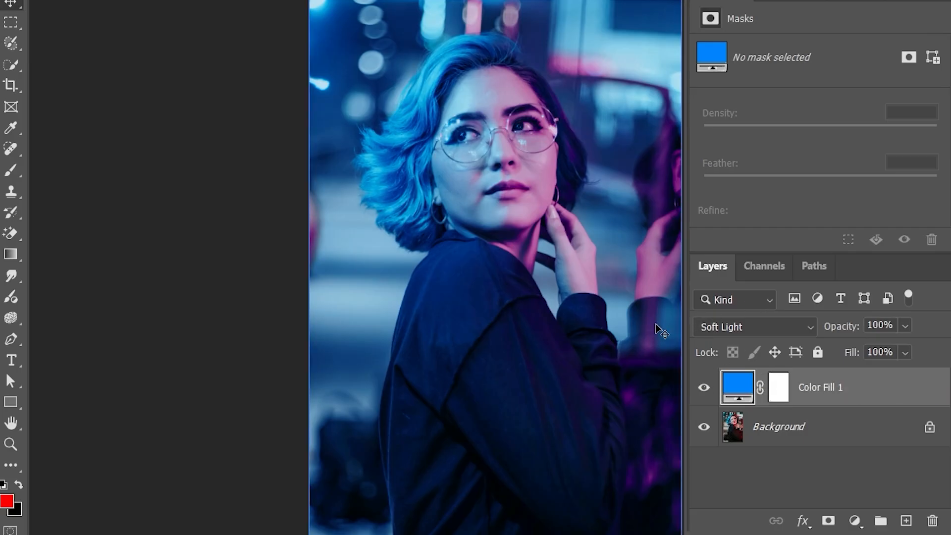
- Target the Color Fill layer's mask and make a full-height rectangular selection over the left half of the portrait
click(778, 387)
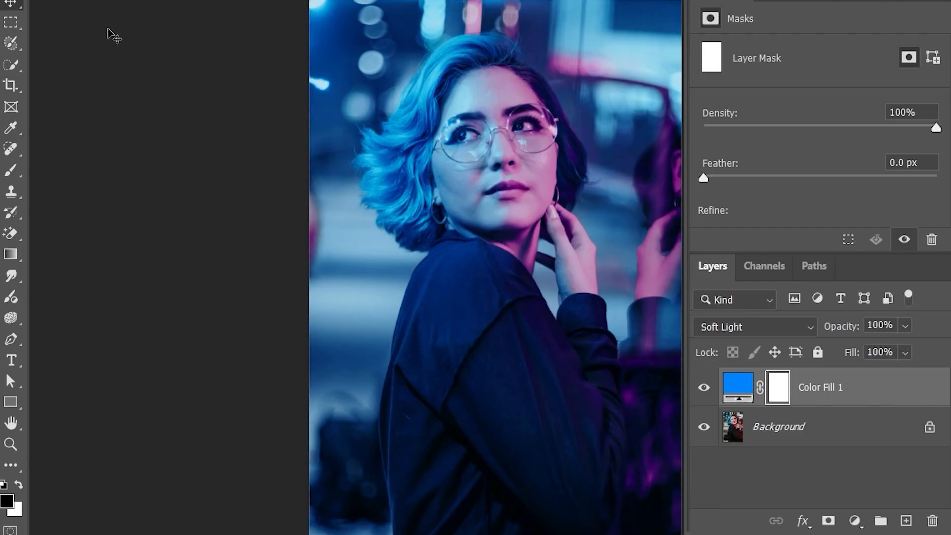
key(m)
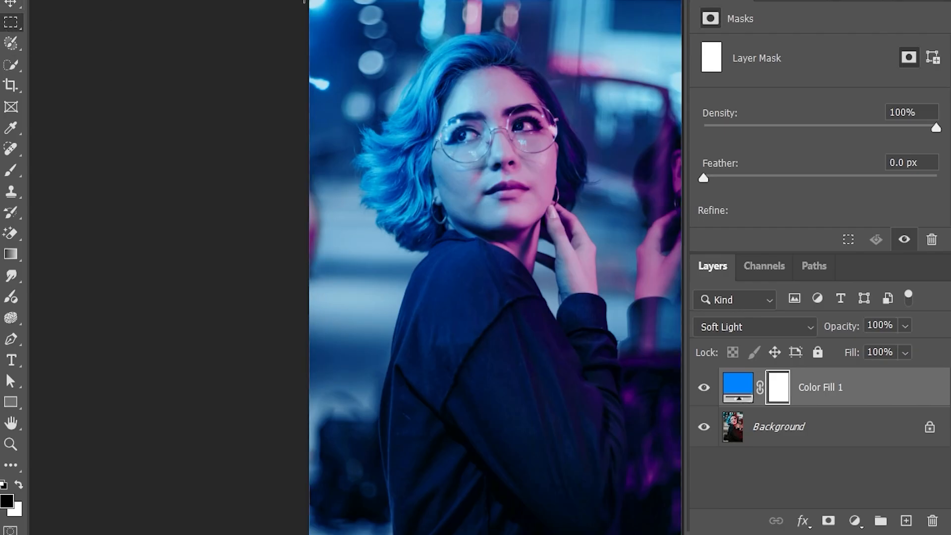
drag(301, 1, 510, 534)
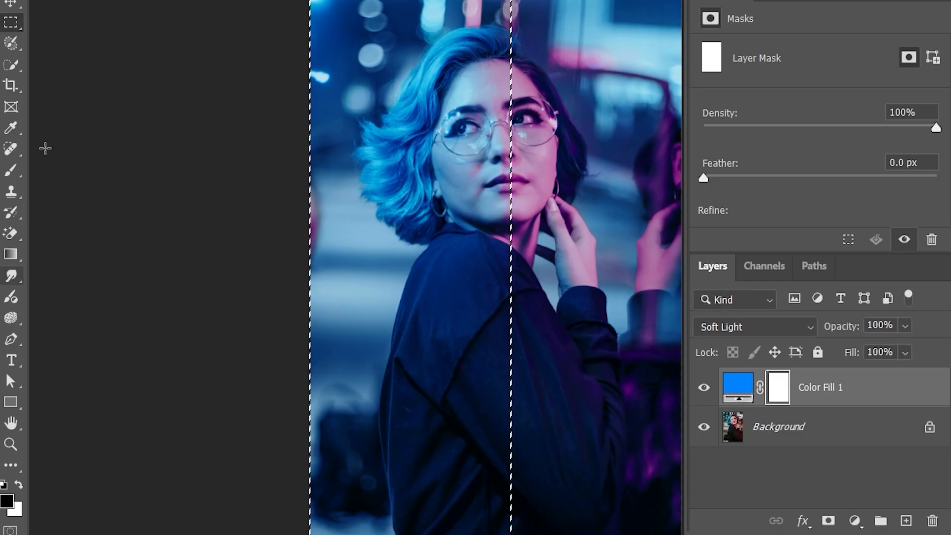
- Paint the selected half of the fill layer's mask completely black with an enlarged Soft Round brush, and deselect
right_click(11, 170)
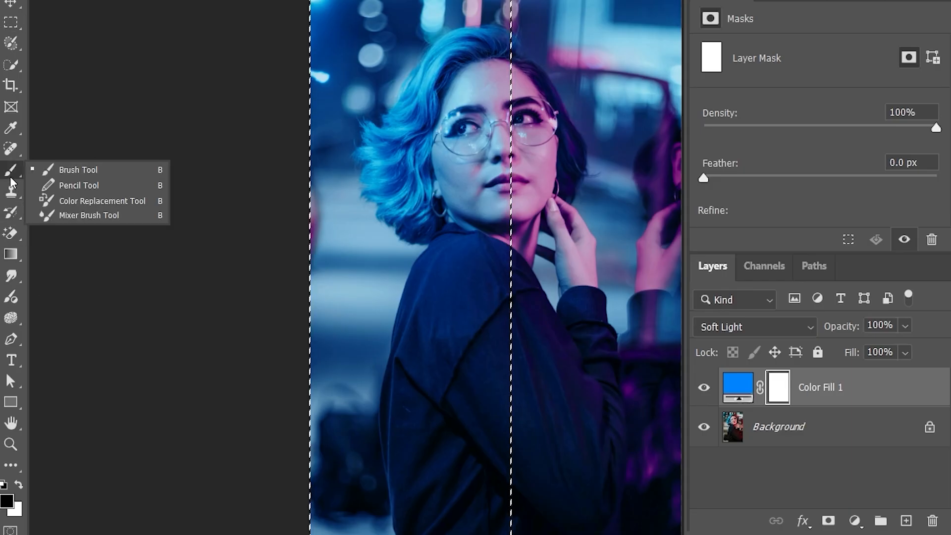
click(62, 171)
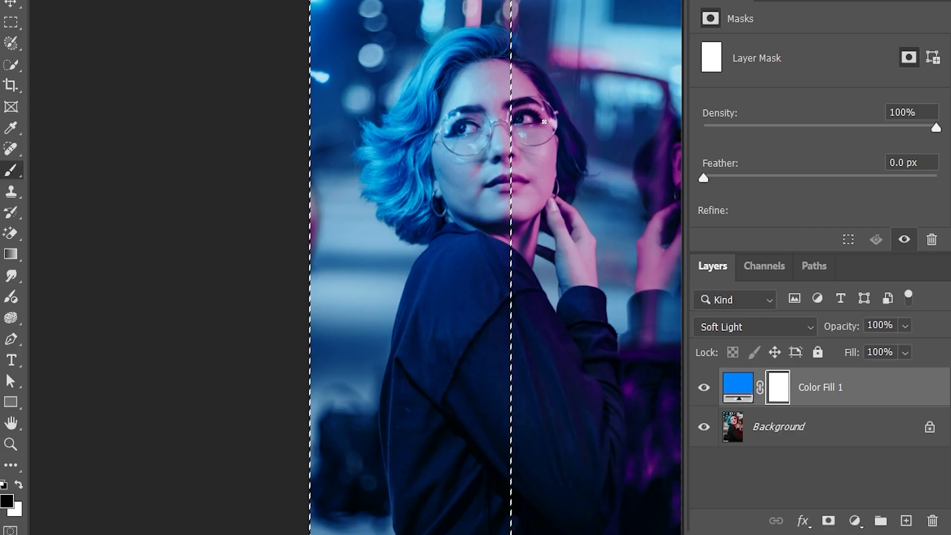
click(25, 0)
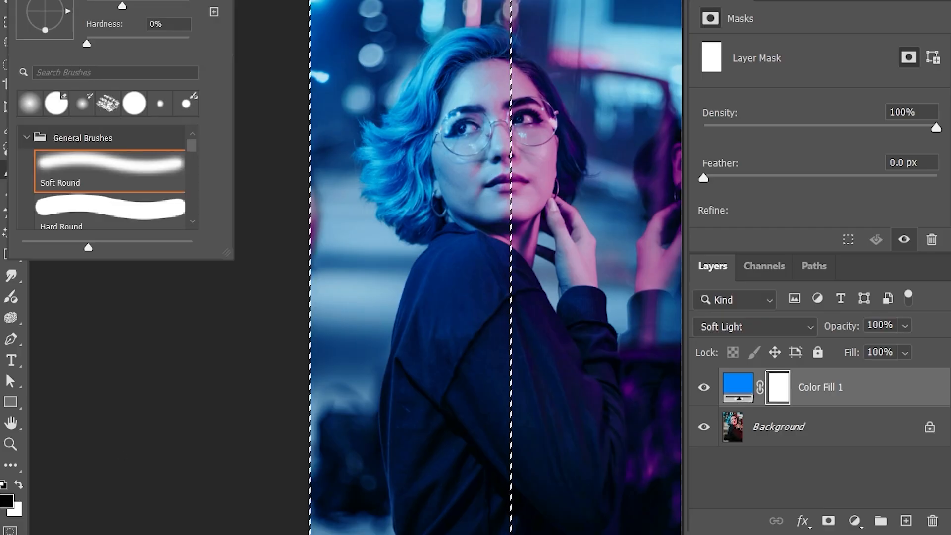
drag(123, 6, 173, 6)
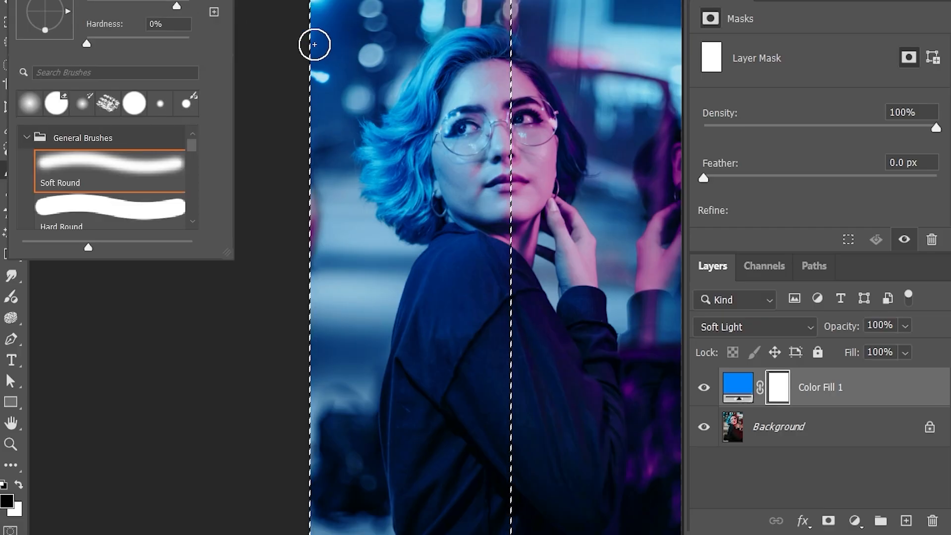
click(315, 44)
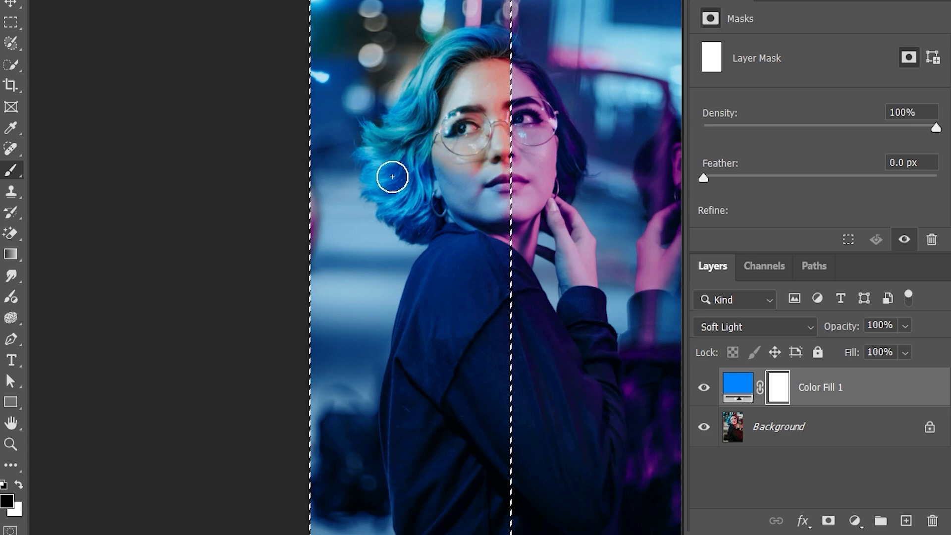
mouse_move(511, 263)
mouse_down()
mouse_move(333, 281)
mouse_move(589, 383)
mouse_move(426, 533)
mouse_move(446, 533)
mouse_up()
right_click(459, 267)
drag(566, 268, 578, 268)
mouse_move(302, 50)
mouse_down()
mouse_move(255, 264)
mouse_move(352, 314)
mouse_move(482, 507)
mouse_up()
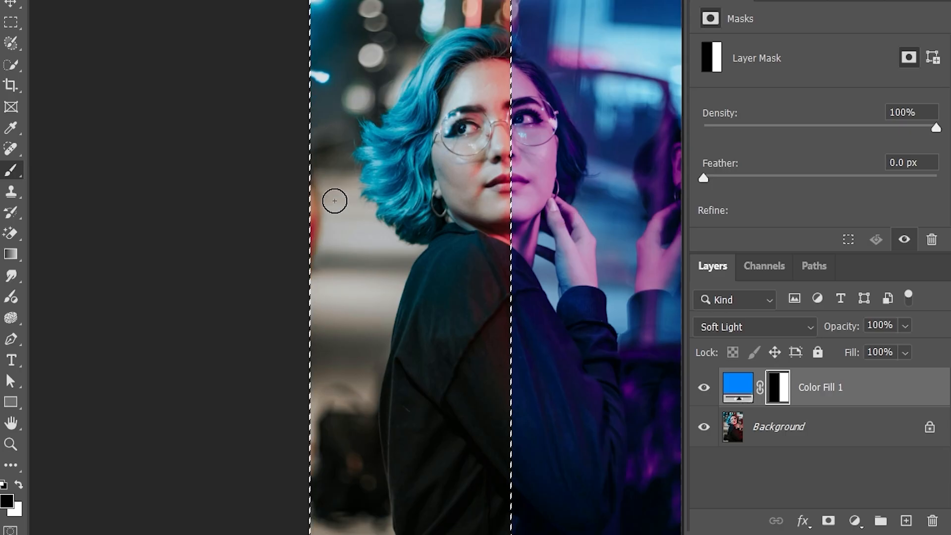
key(ctrl+d)
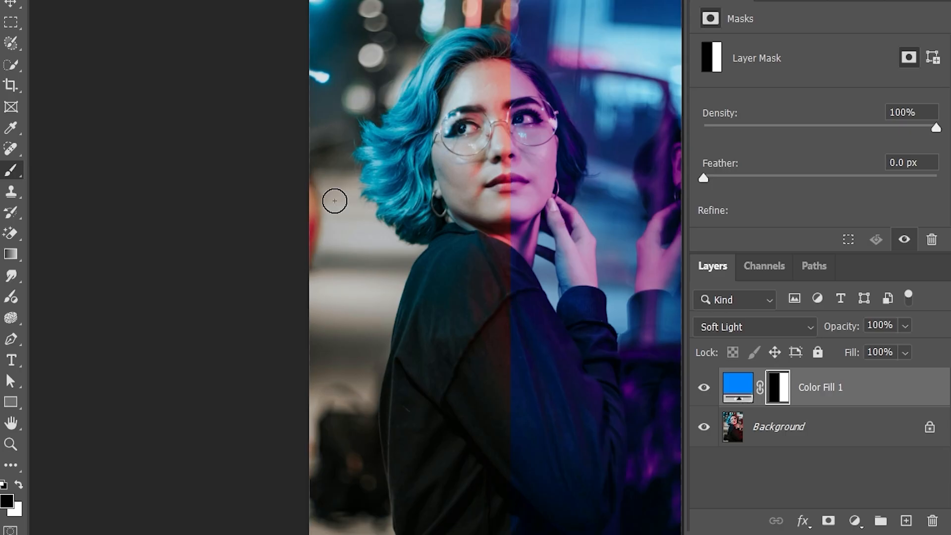
- Feather the Color Fill 1 layer mask to 182.4 px to soften the edge down the middle of the portrait
key(v)
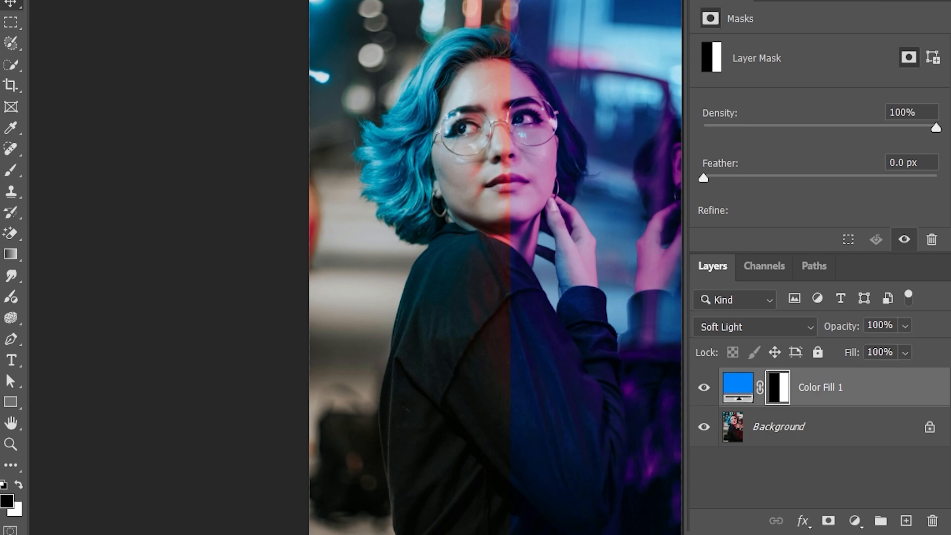
scroll(496, 286, up, 5)
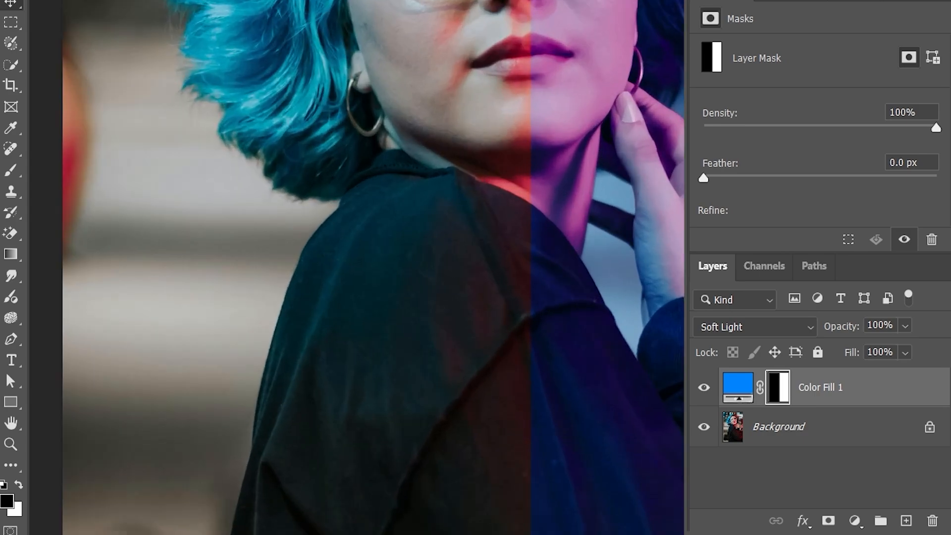
drag(501, 163, 484, 461)
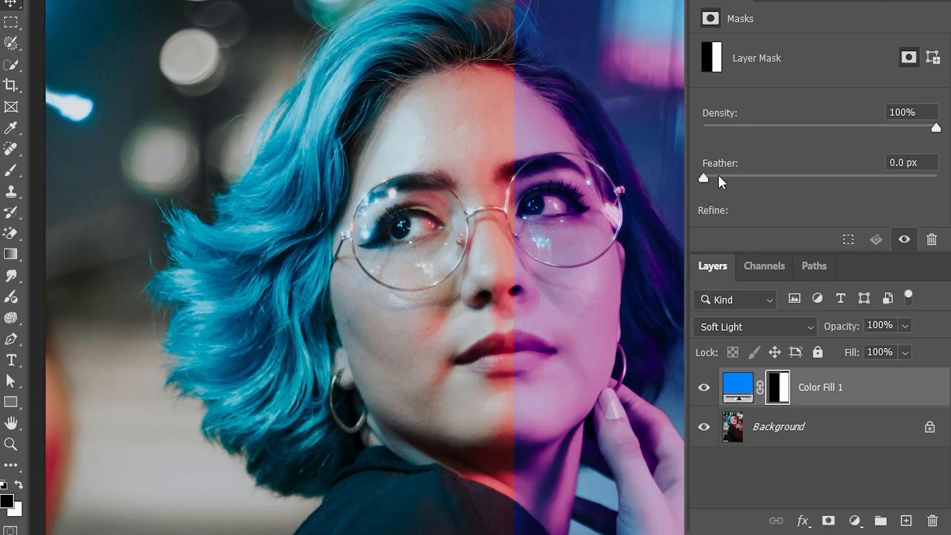
drag(719, 176, 827, 176)
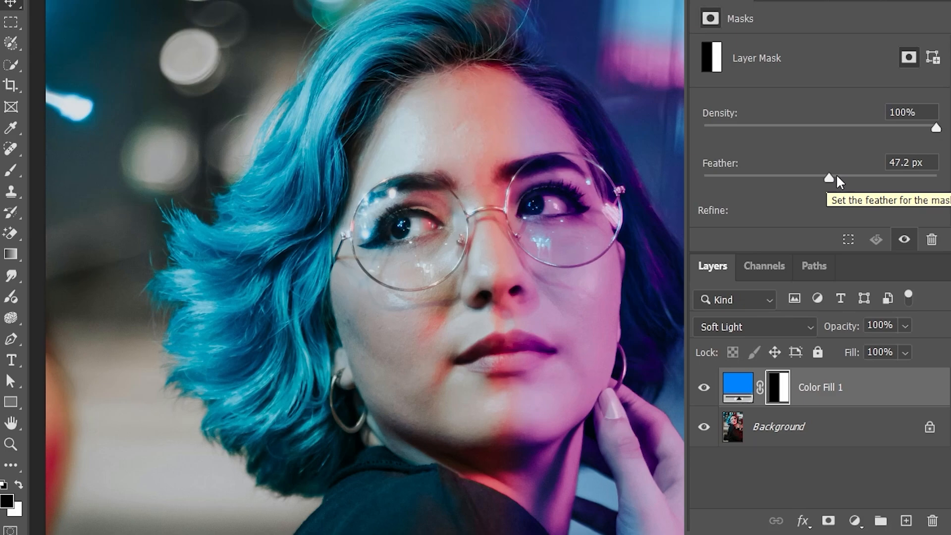
click(836, 175)
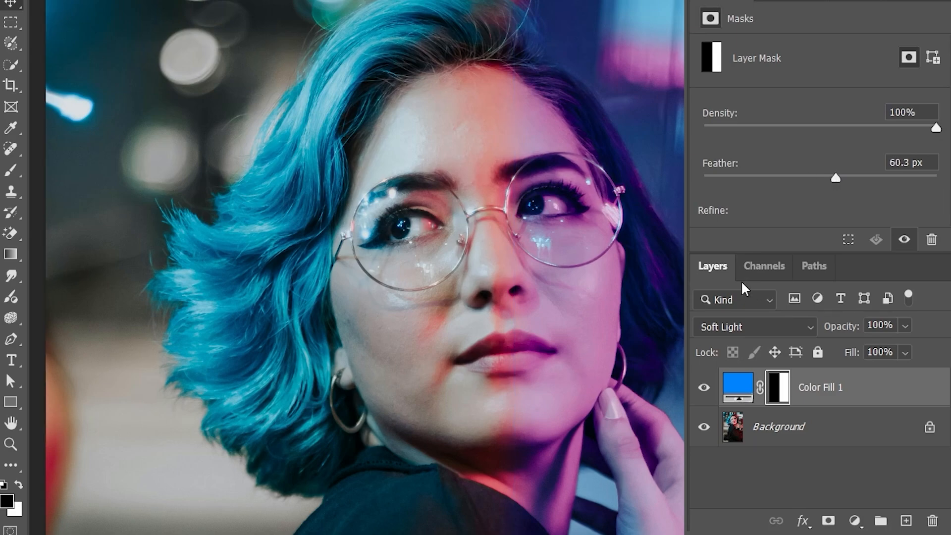
key(ctrl+0)
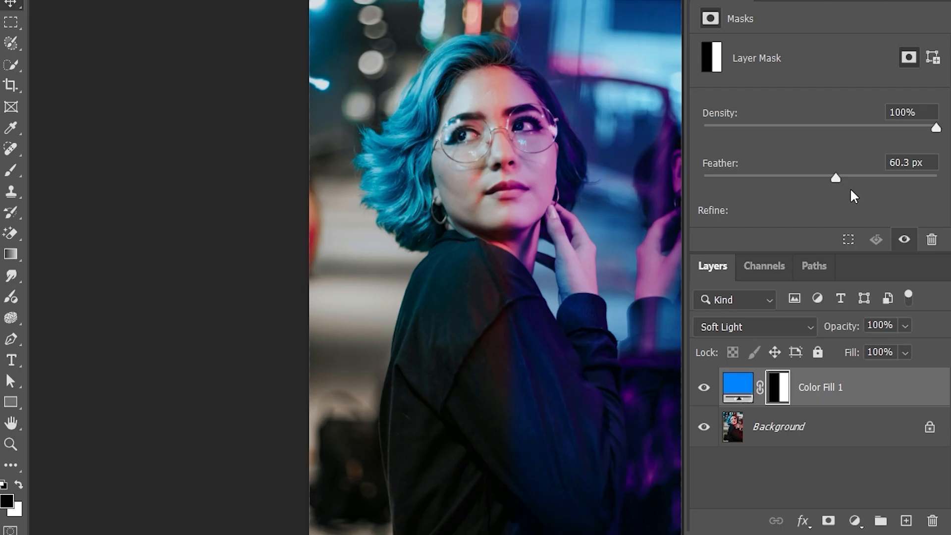
drag(847, 174, 874, 177)
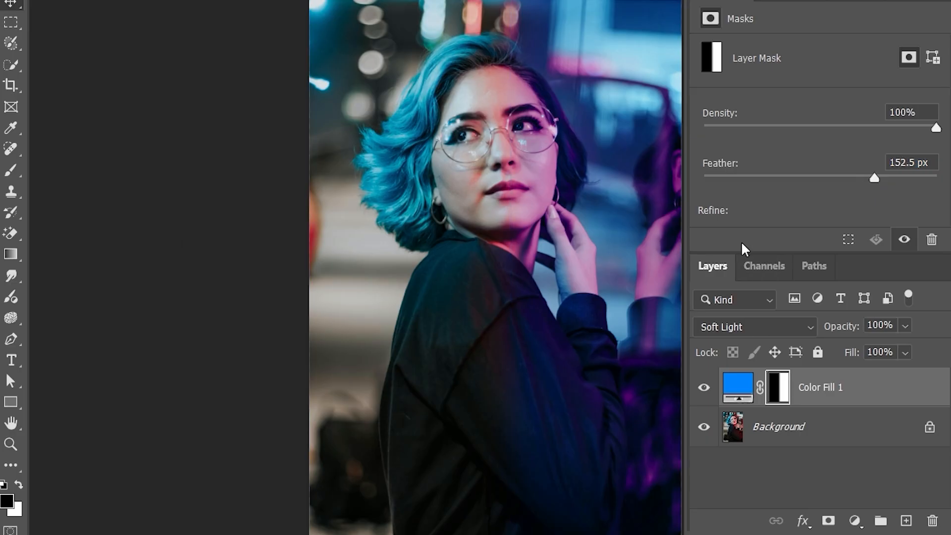
click(888, 177)
- Toggle the Color Fill 1 layer's visibility off and on to compare the softened blue tint with the original
click(701, 392)
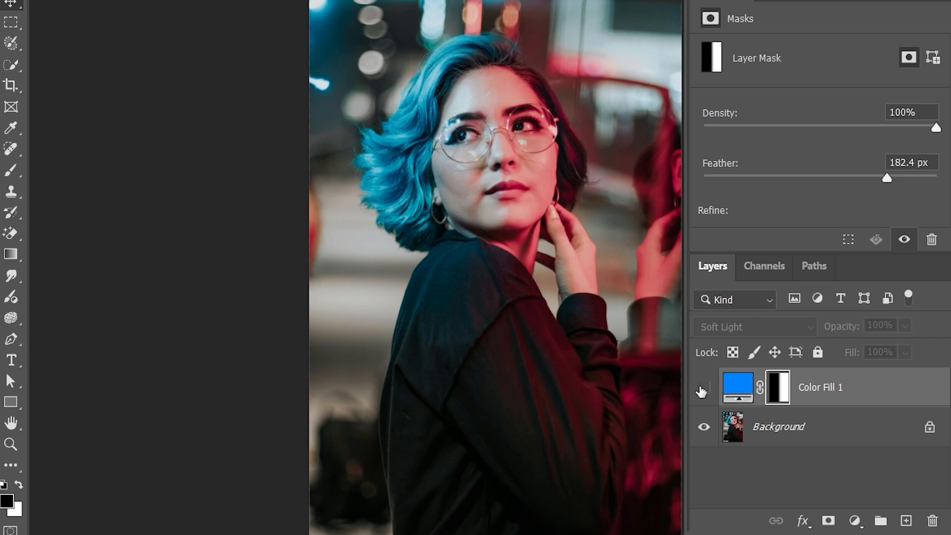
click(701, 391)
click(701, 391)
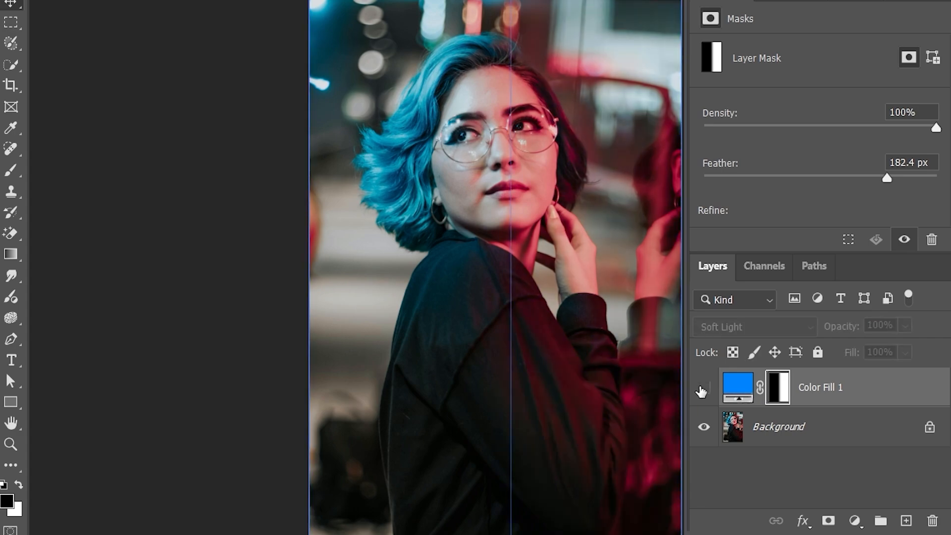
click(701, 392)
- Duplicate the Color Fill 1 layer and invert the copy's mask so the fill covers the opposite half of the portrait
click(738, 386)
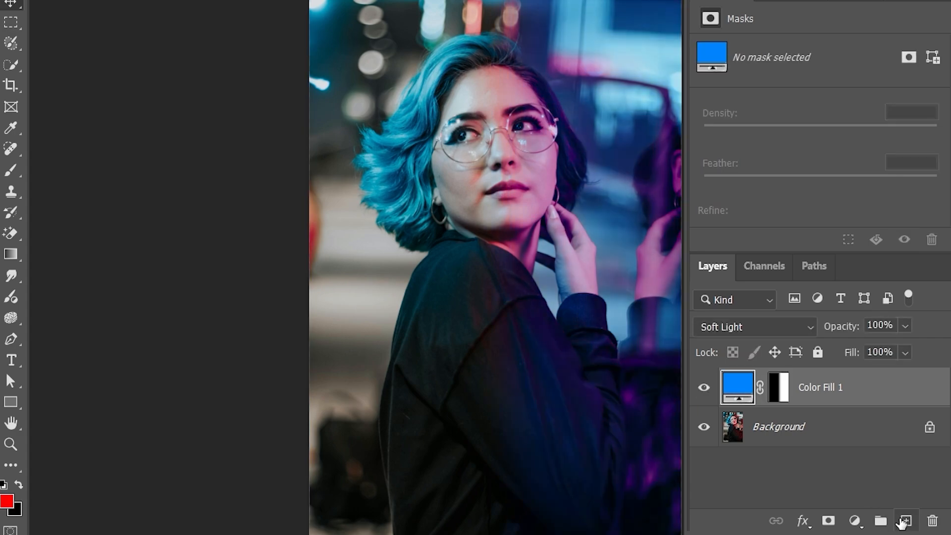
drag(861, 391, 908, 521)
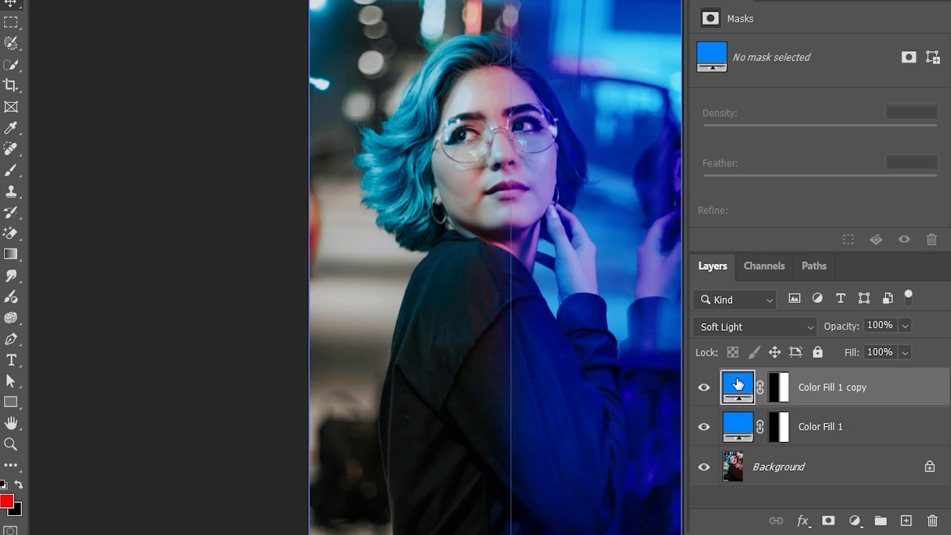
click(782, 393)
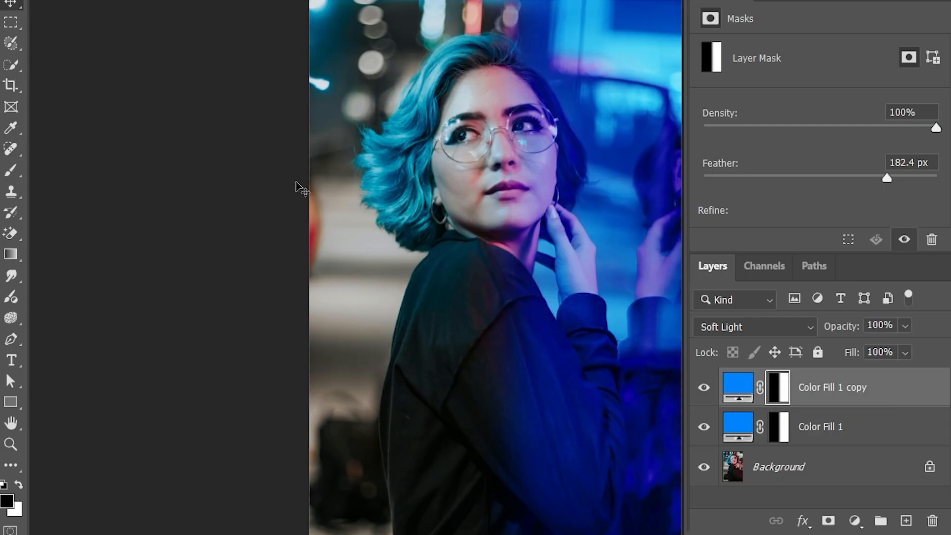
key(ctrl+i)
click(783, 431)
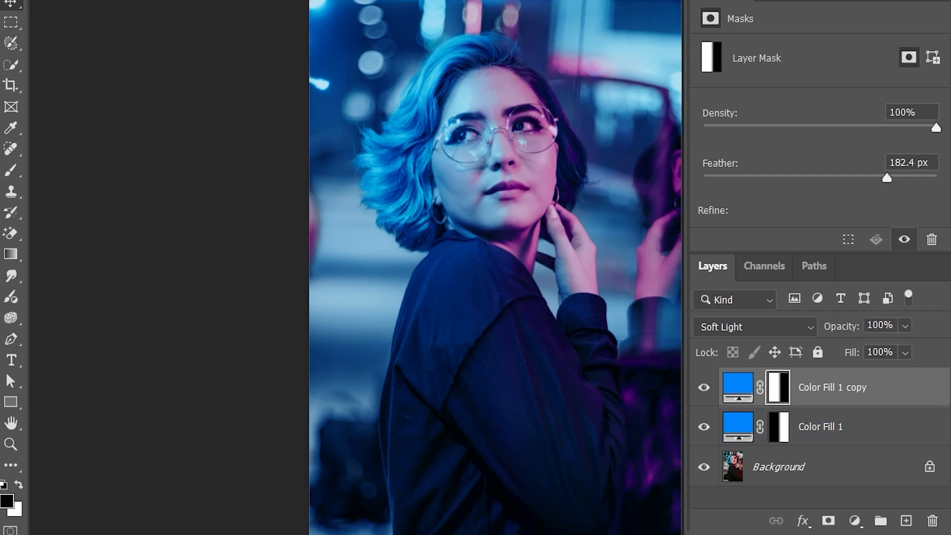
- Recolor the copied fill layer to bright purple and feather its mask to 649.6 px
key(shift+Tab)
double_click(947, 317)
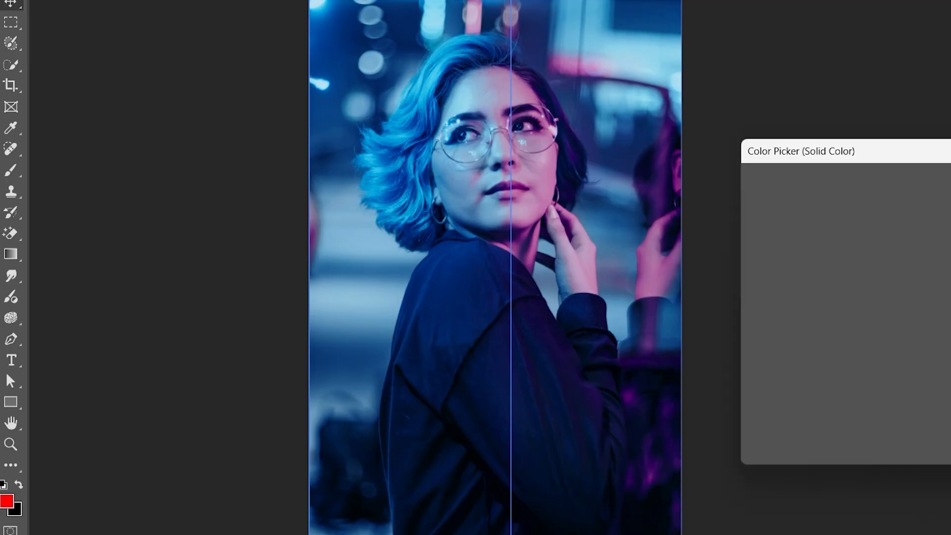
drag(950, 275, 950, 213)
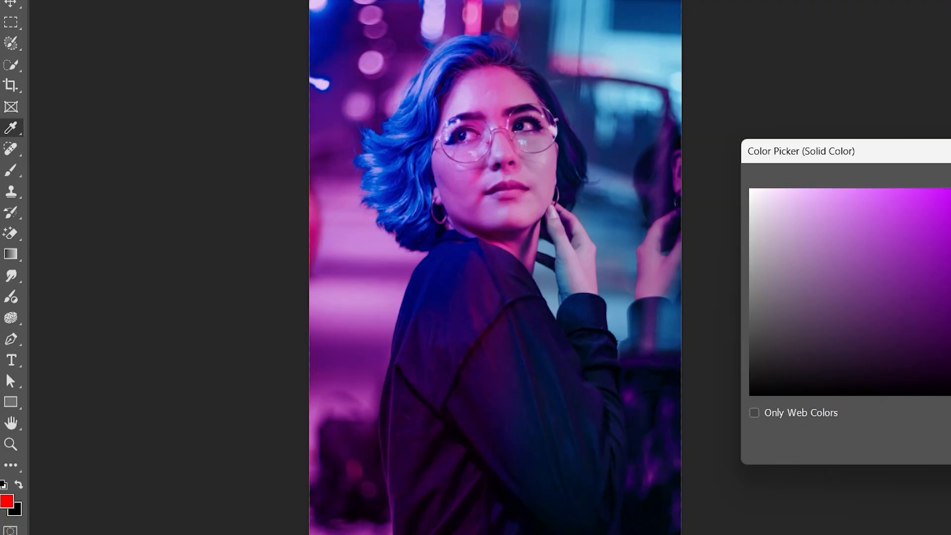
key(Return)
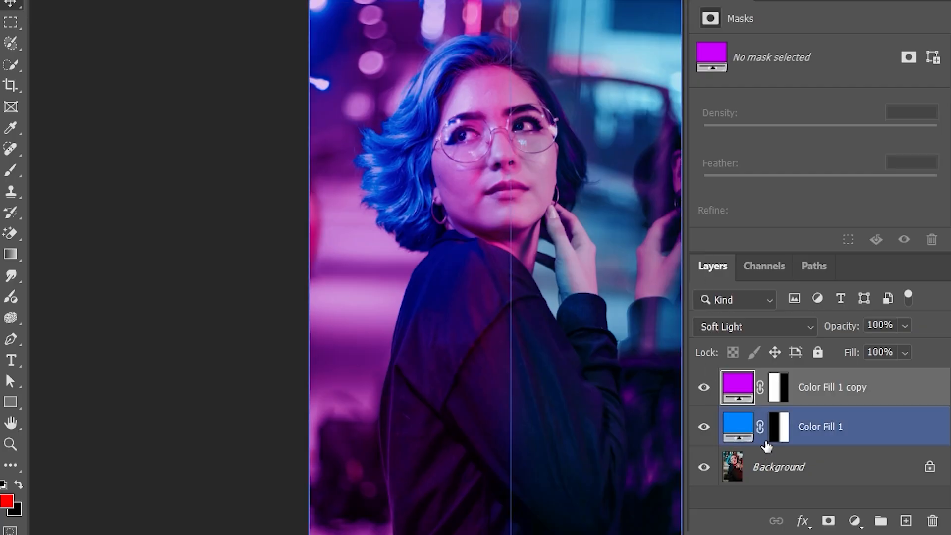
click(776, 396)
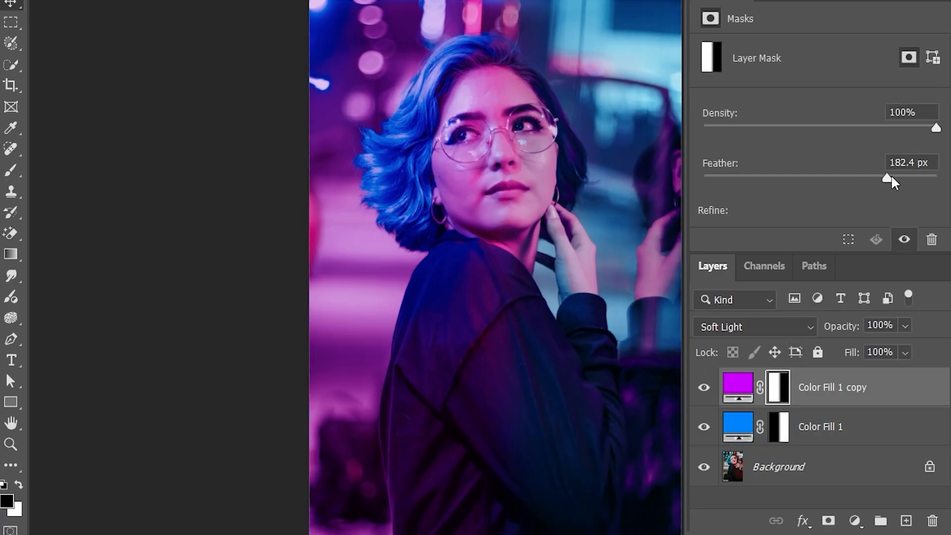
drag(904, 177, 918, 177)
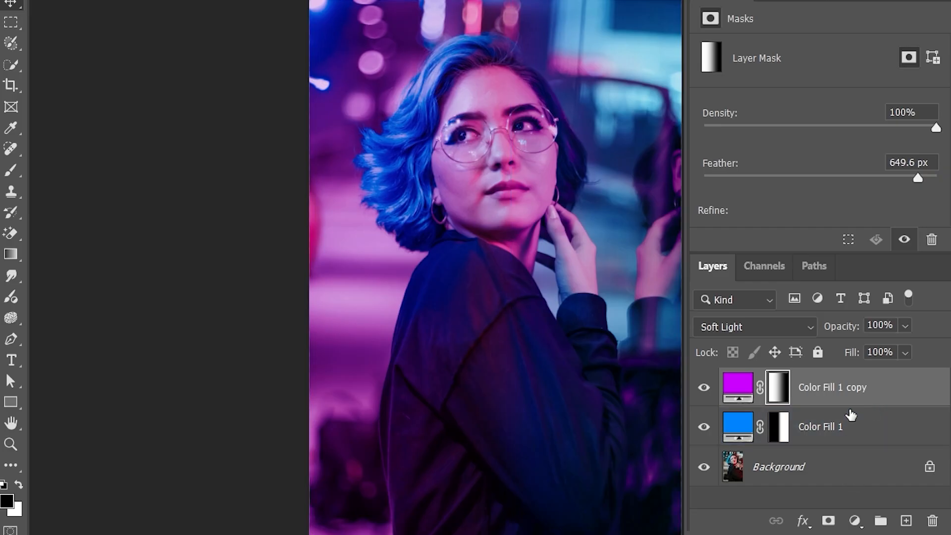
- Group the blue and purple fill layers, and toggle the group's visibility to compare before and after
key(ctrl+g)
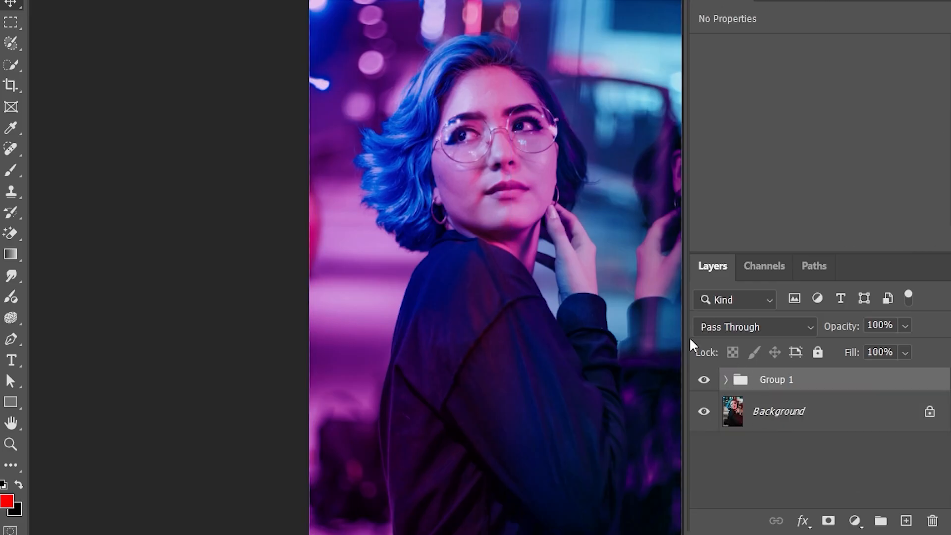
click(703, 380)
click(703, 380)
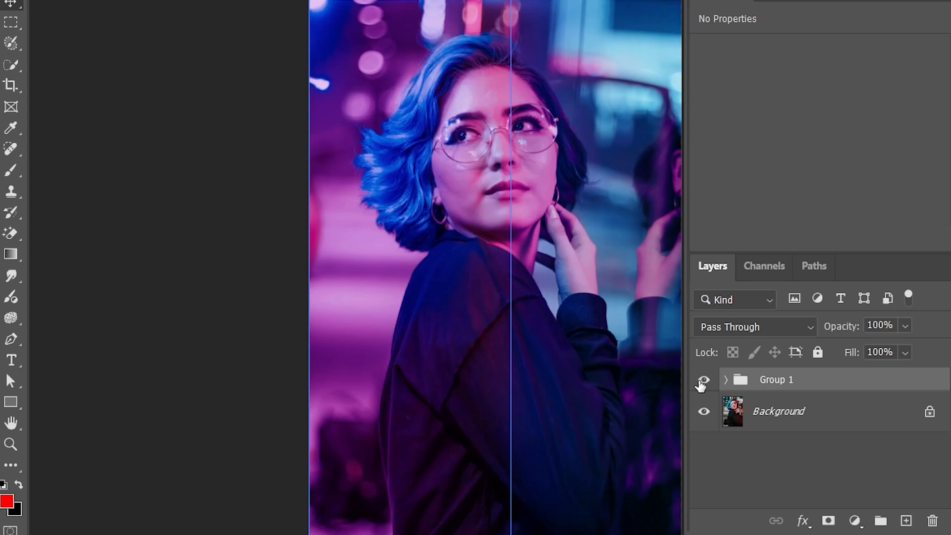
- Delete the group containing the color fill layers, leaving only the Background layer
click(903, 441)
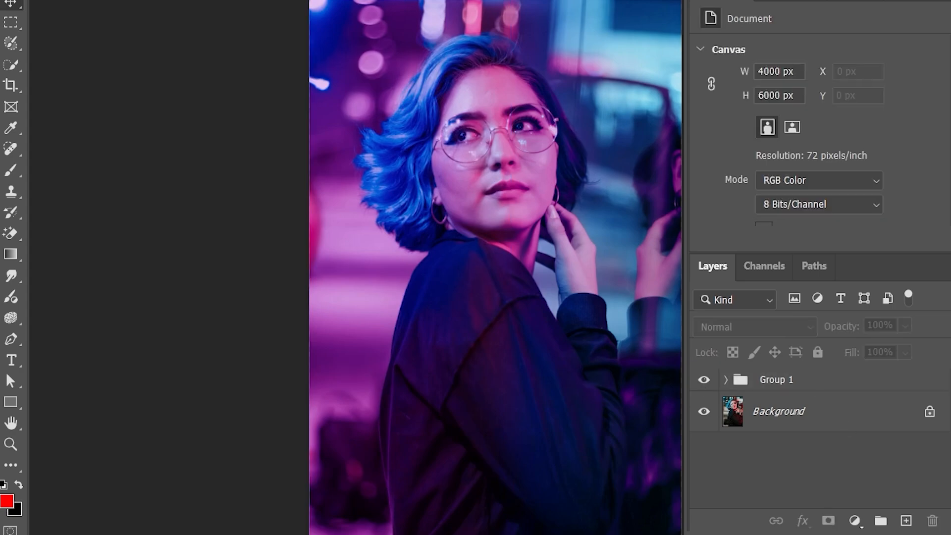
click(719, 385)
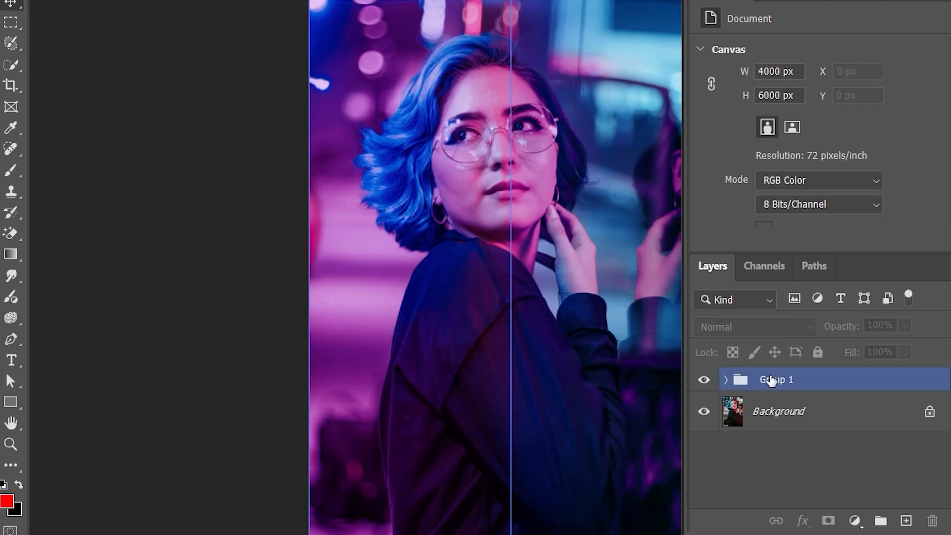
drag(826, 385, 932, 520)
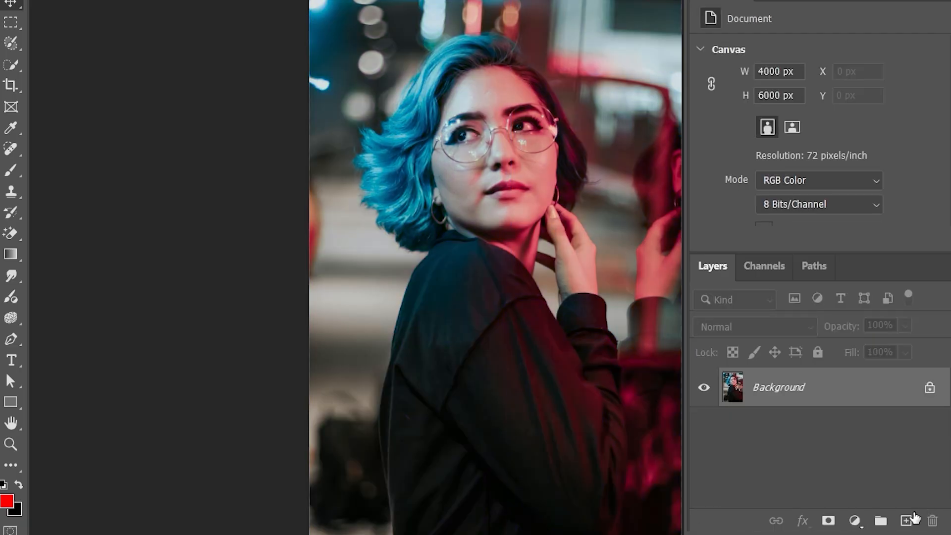
- Add a Gradient fill layer and change the color stop at location 0 to blue (003cff)
click(855, 521)
click(848, 201)
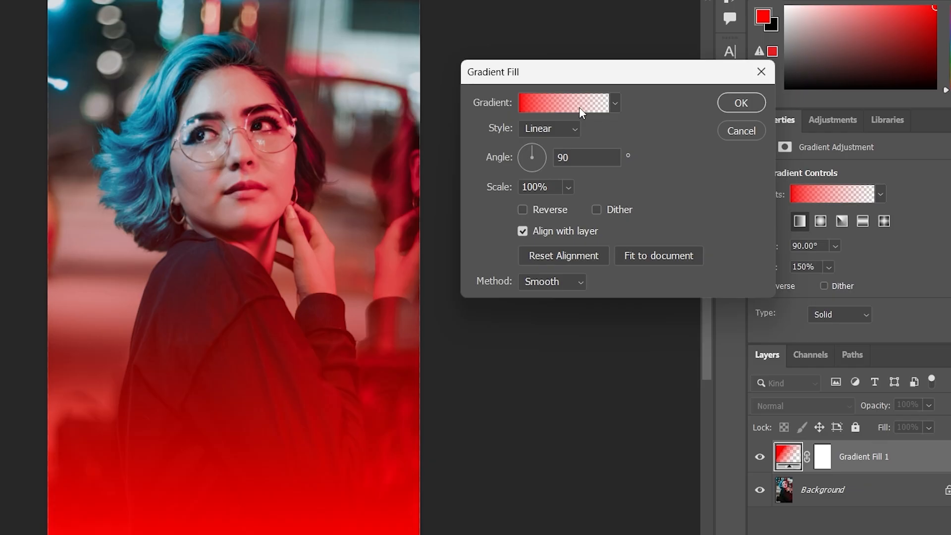
click(579, 107)
click(383, 455)
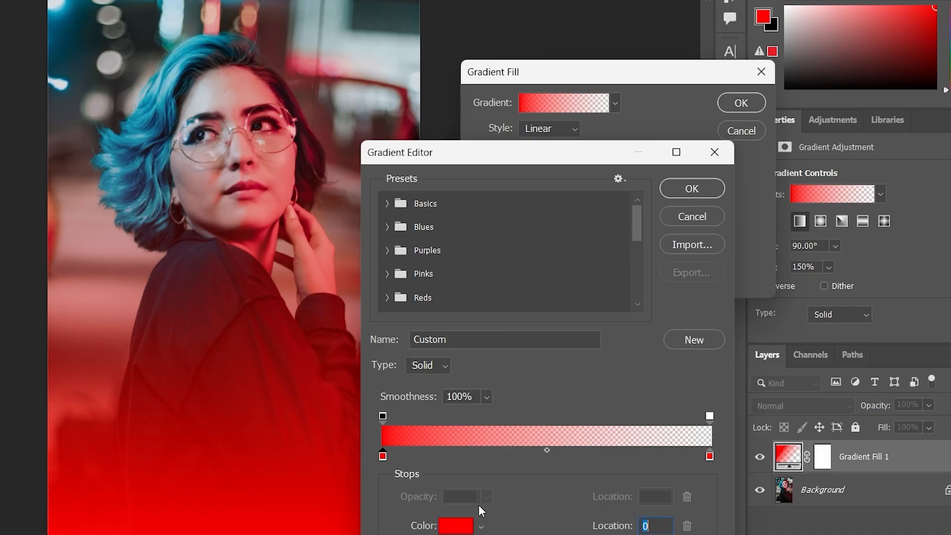
click(457, 525)
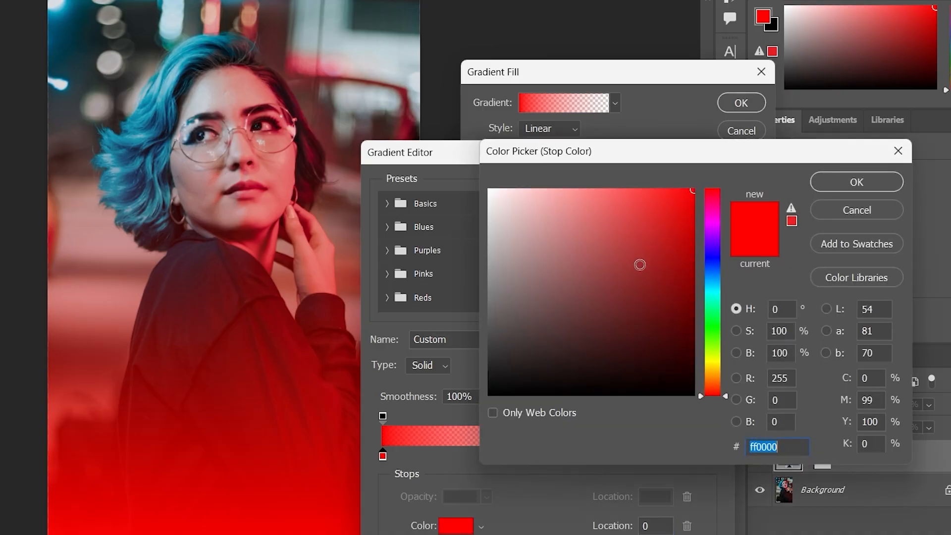
click(712, 266)
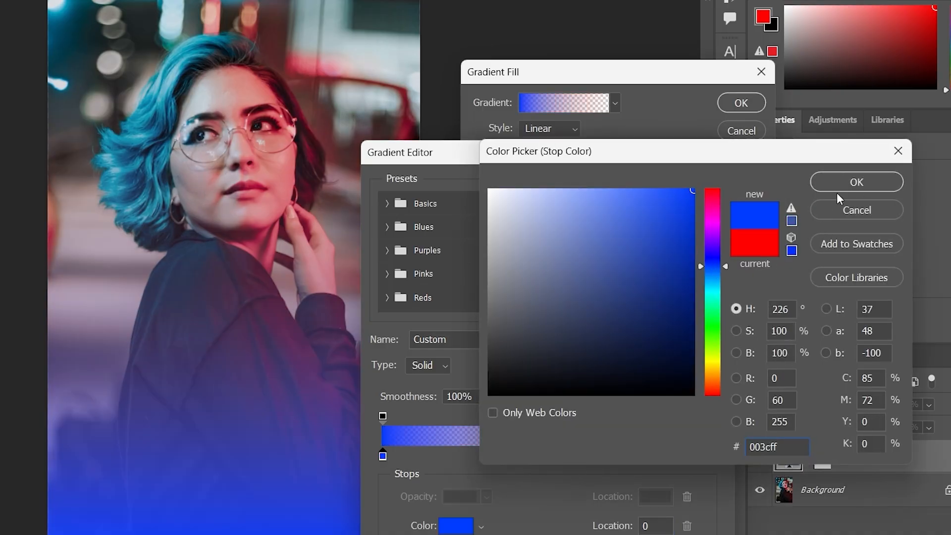
click(847, 184)
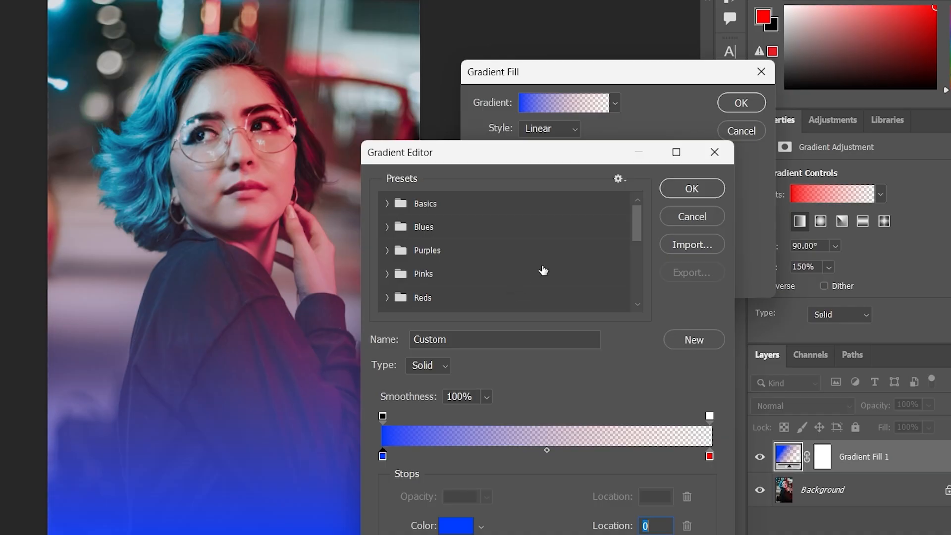
click(692, 189)
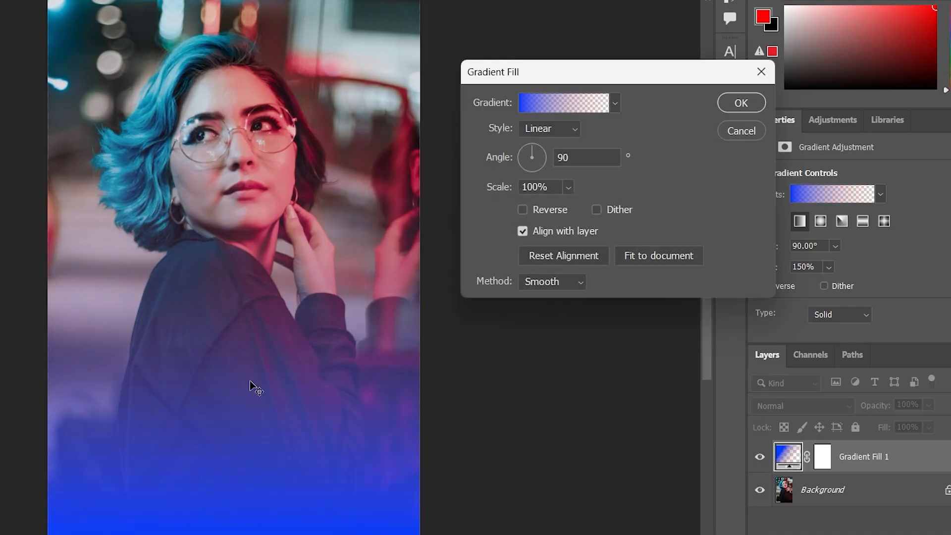
- Shift the gradient slightly upward over the portrait, apply it in Linear style, and set the Gradient Fill layer's blend mode to Color
drag(250, 386, 308, 403)
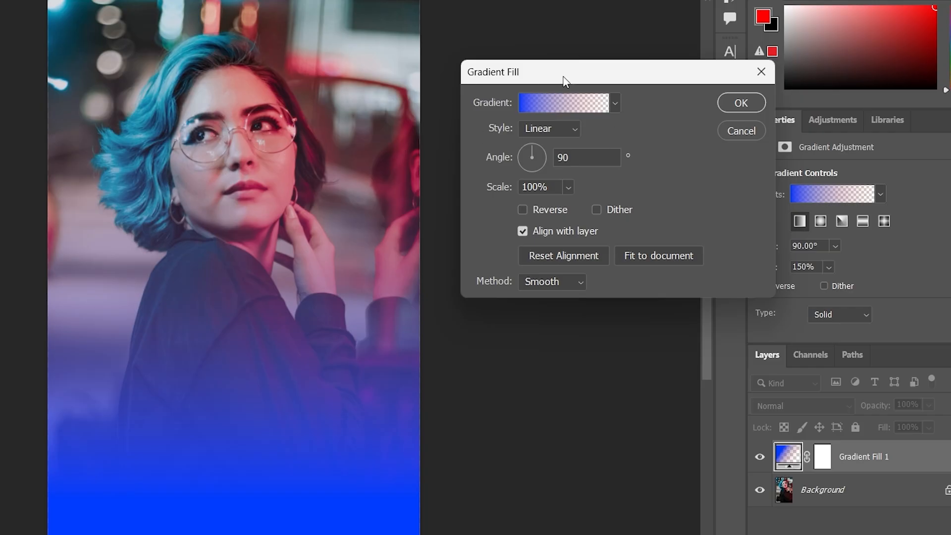
click(549, 132)
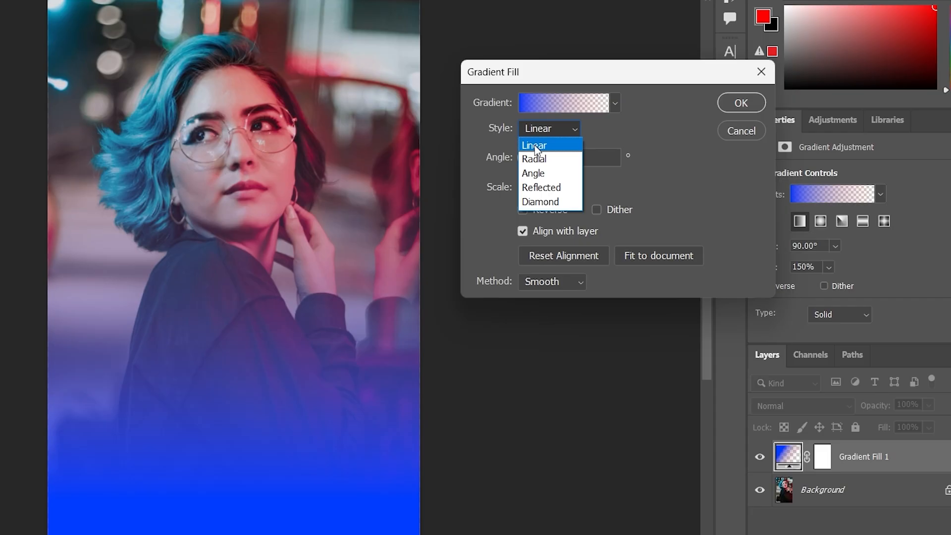
click(535, 147)
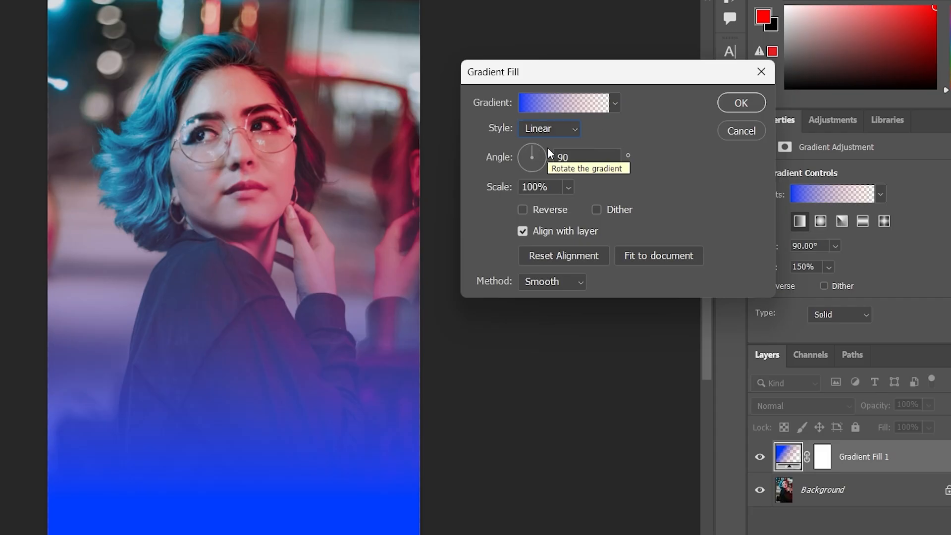
click(757, 101)
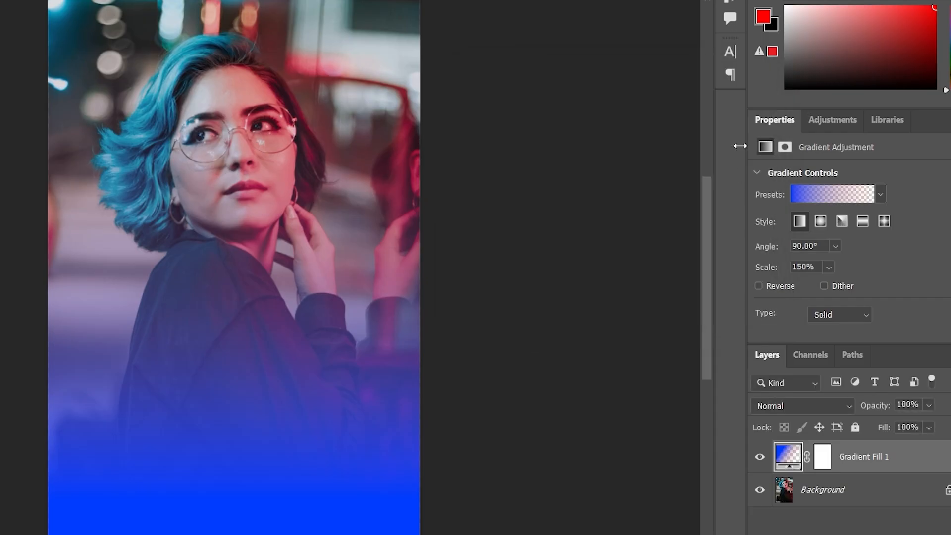
click(719, 325)
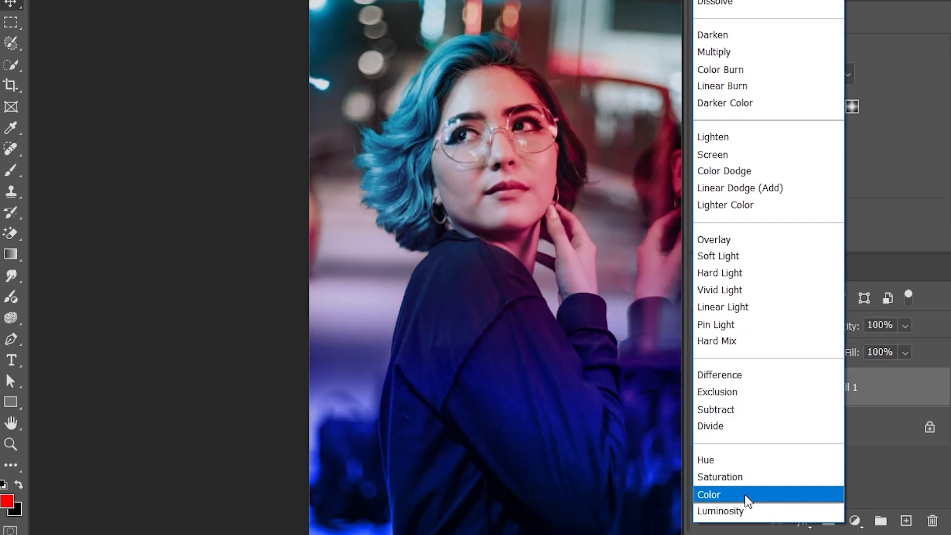
click(746, 494)
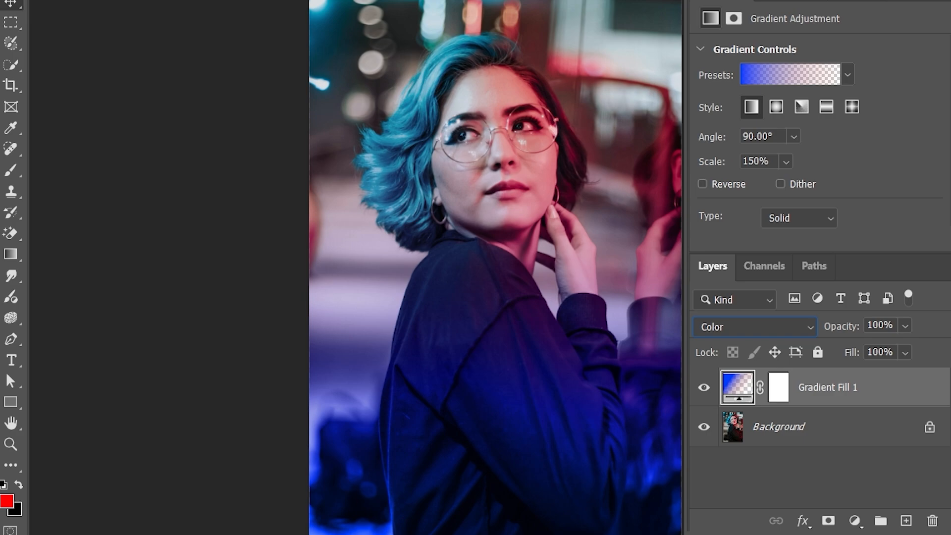
- Duplicate the blue Gradient Fill layer and change the copy's color stop at location 0 to red (ff0018)
drag(857, 387, 906, 520)
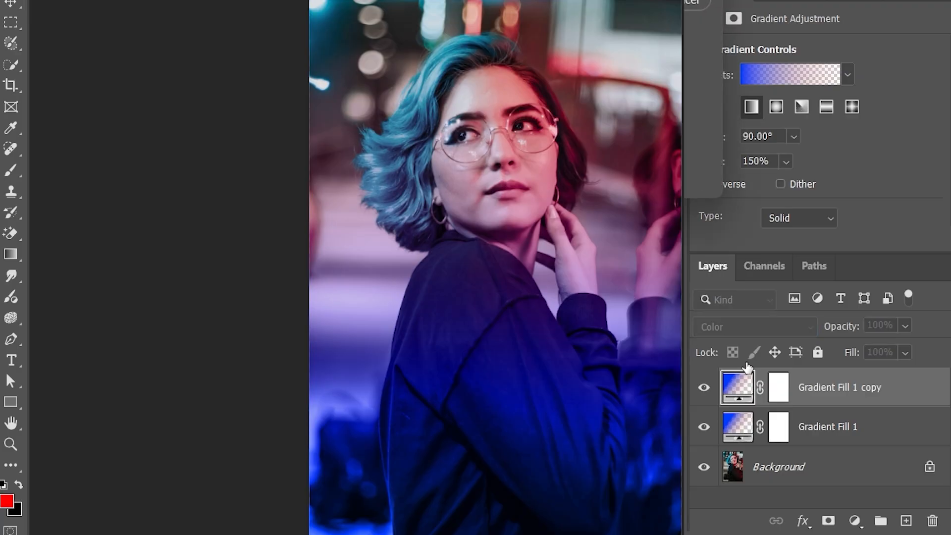
double_click(747, 390)
click(546, 106)
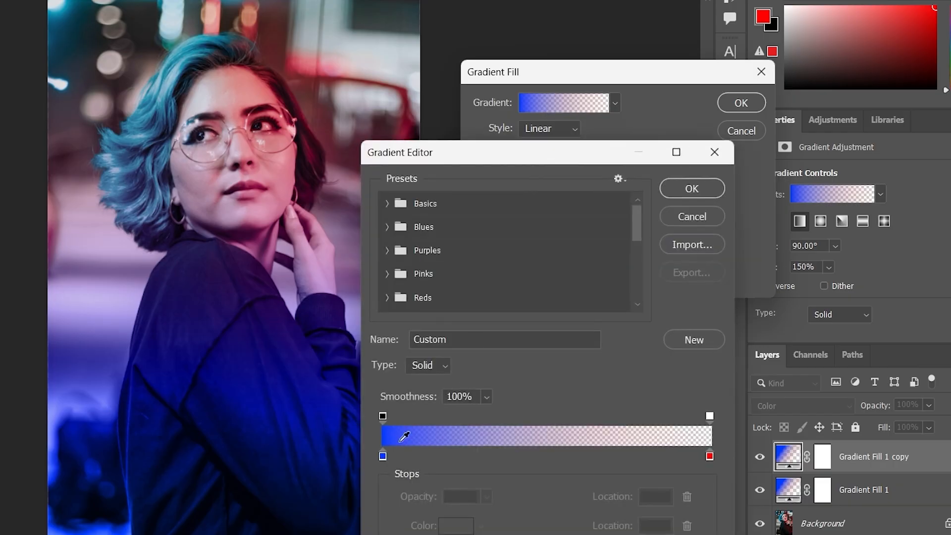
click(383, 456)
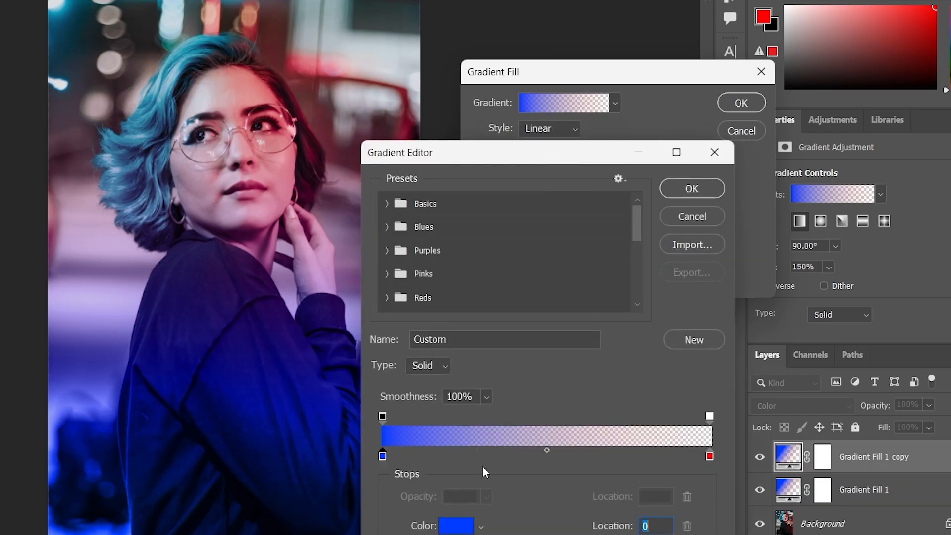
click(454, 524)
text(ff0018)
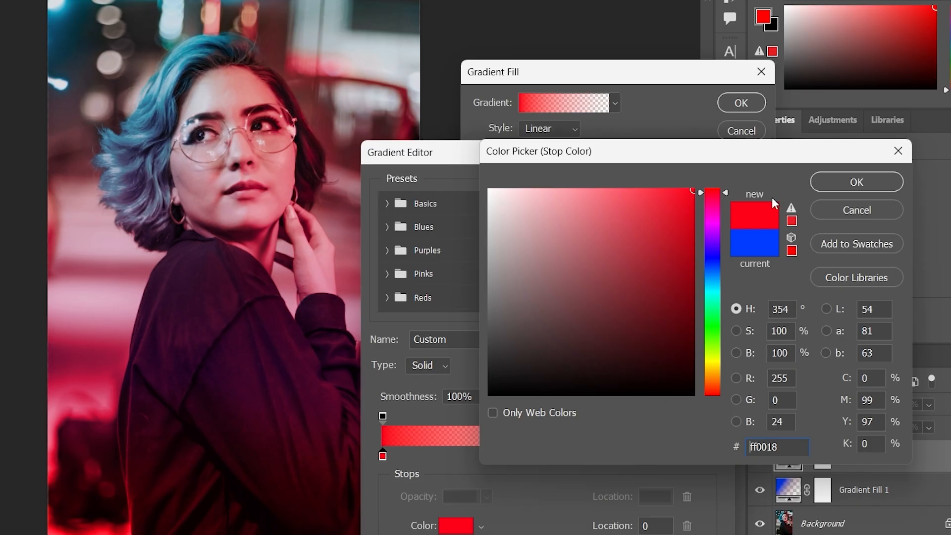
click(836, 182)
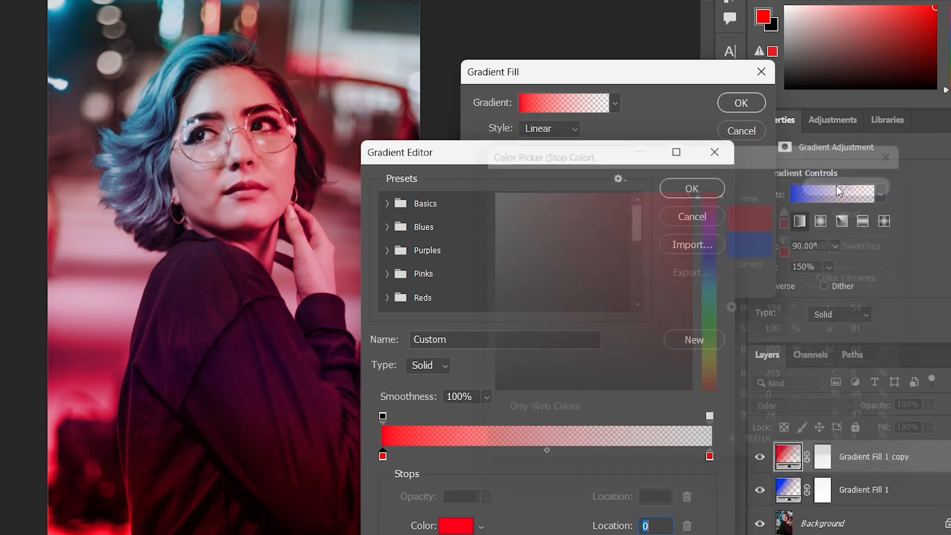
click(689, 190)
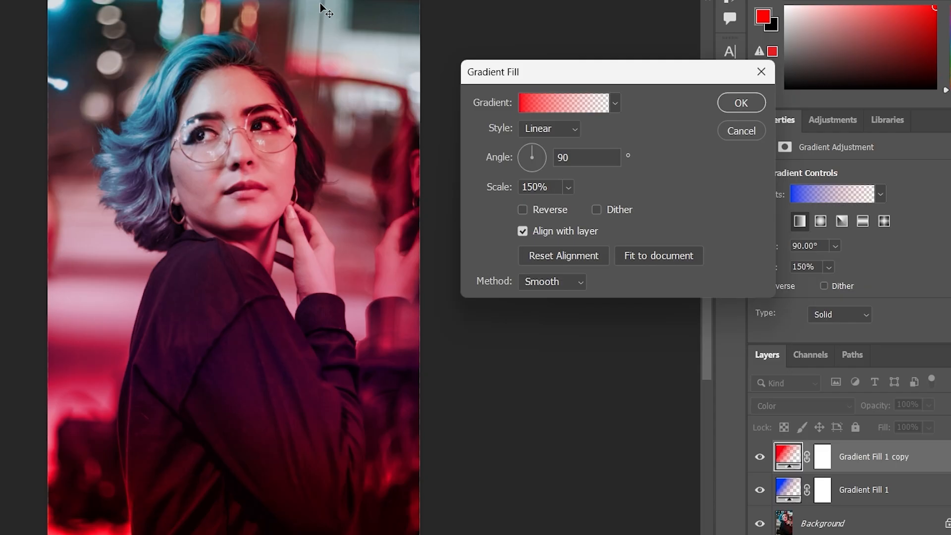
- Reverse the copy's gradient so the red comes from the top of the portrait, adjust its vertical position, and apply it
click(524, 210)
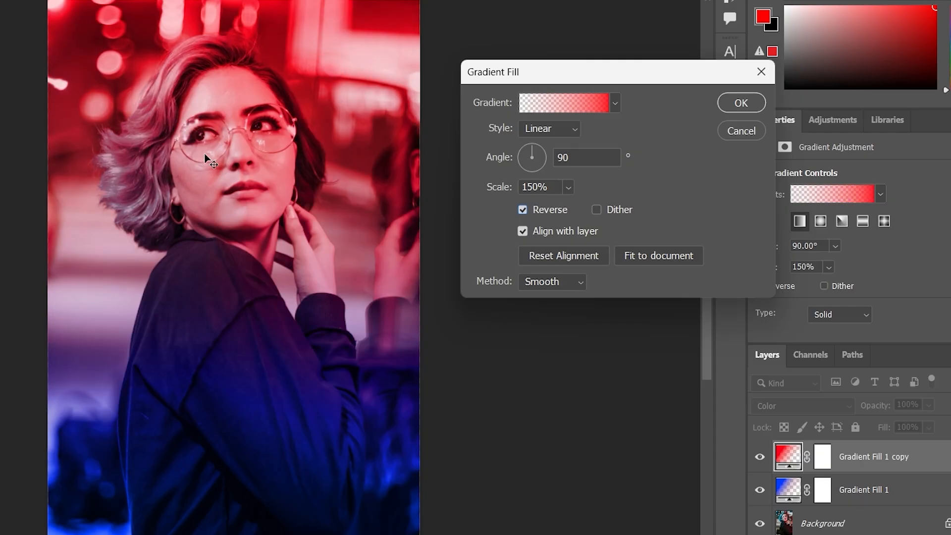
drag(234, 168, 251, 79)
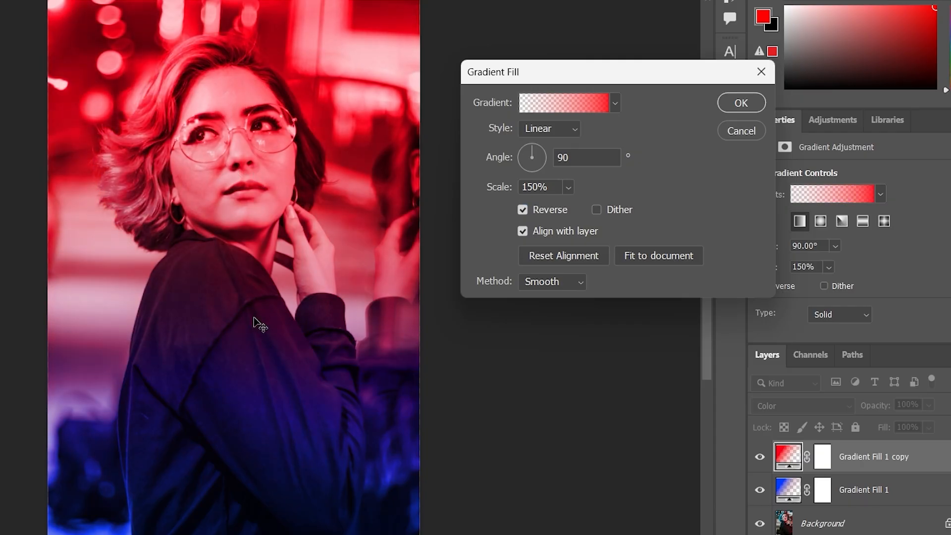
drag(267, 279, 267, 105)
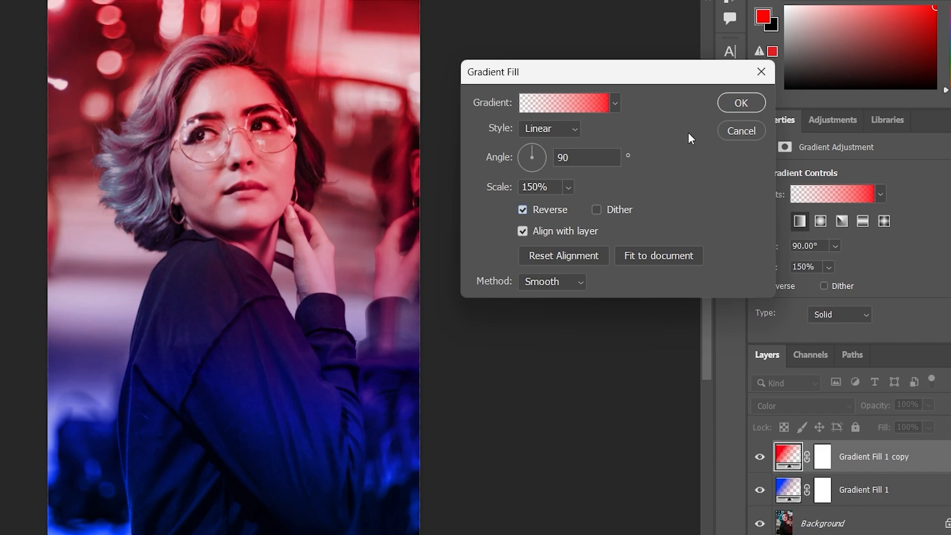
click(741, 107)
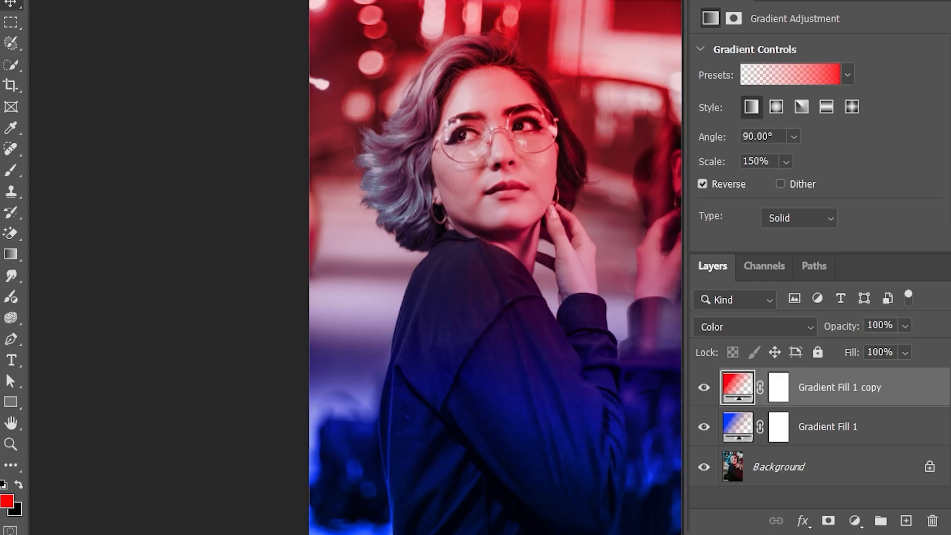
- Group the red and blue gradient fill layers, and toggle the group's visibility to compare before and after
click(855, 493)
click(705, 386)
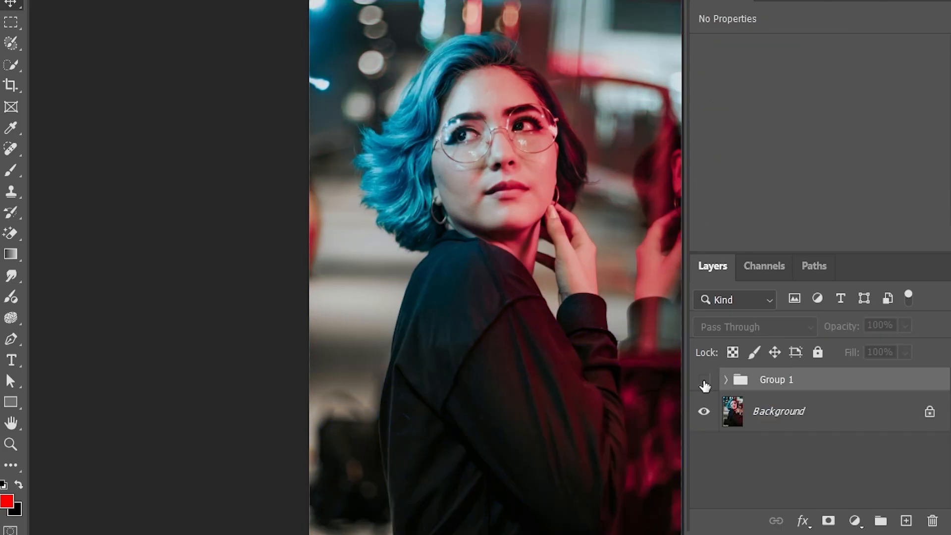
click(704, 382)
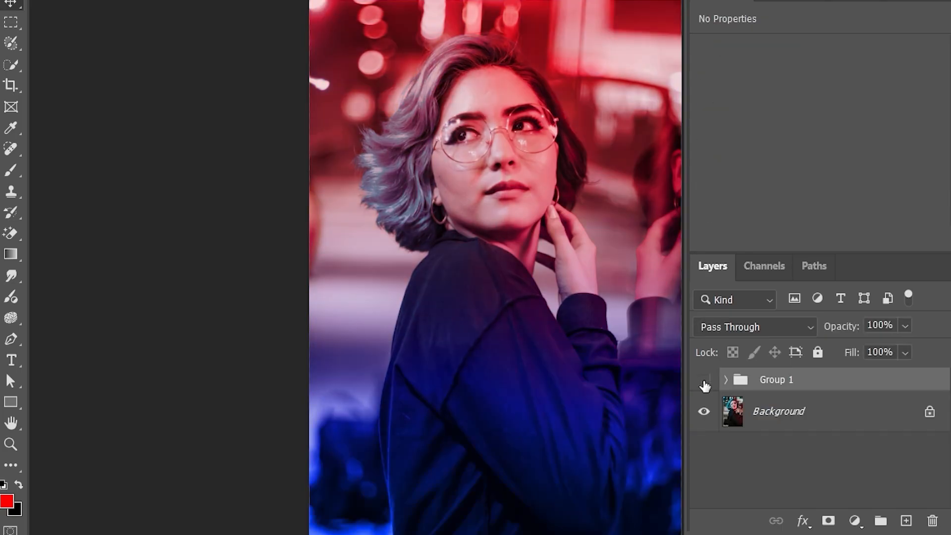
click(704, 382)
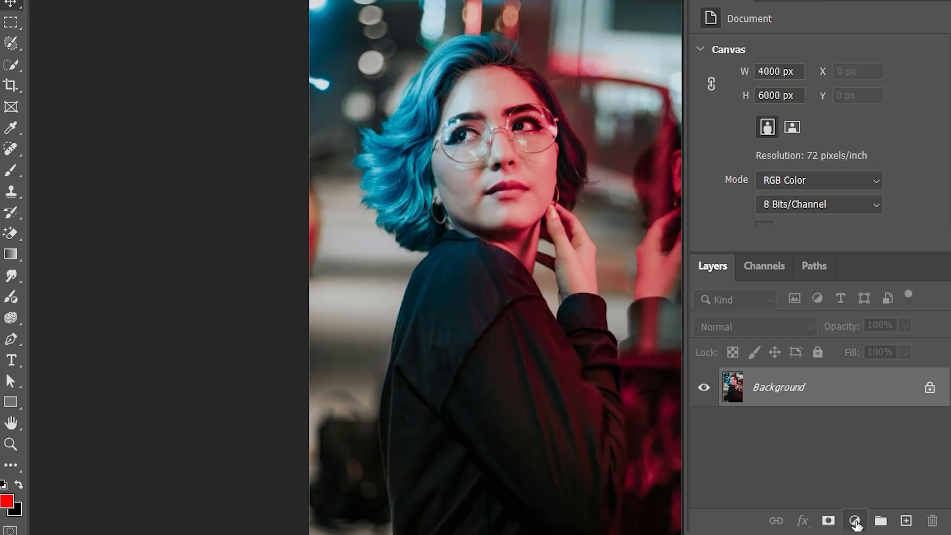
- Add a Pattern fill layer above the Background and move its settings dialog off the portrait
click(854, 520)
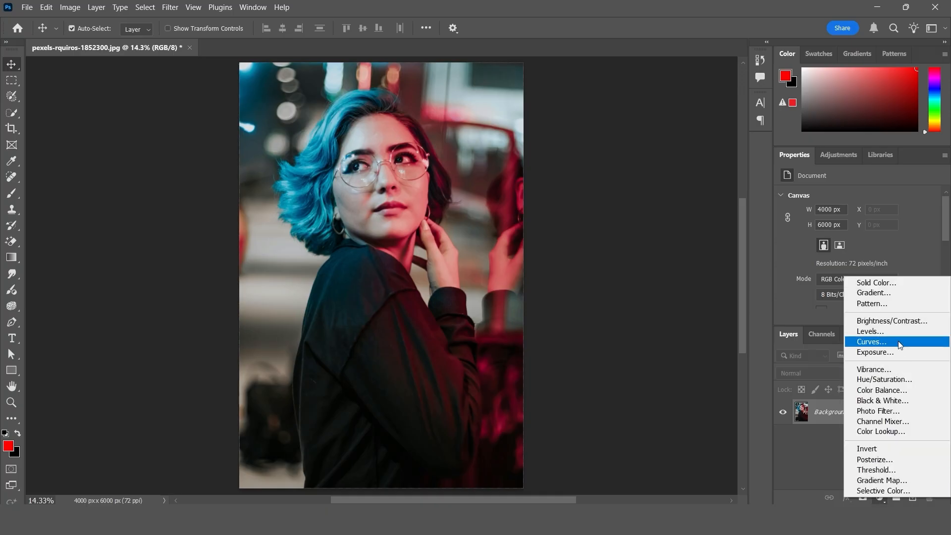
click(883, 304)
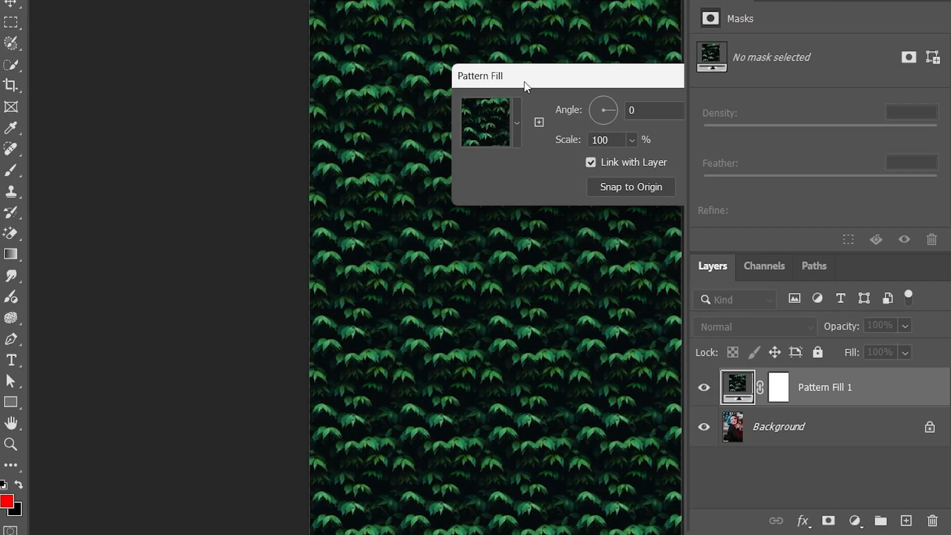
drag(525, 81, 566, 190)
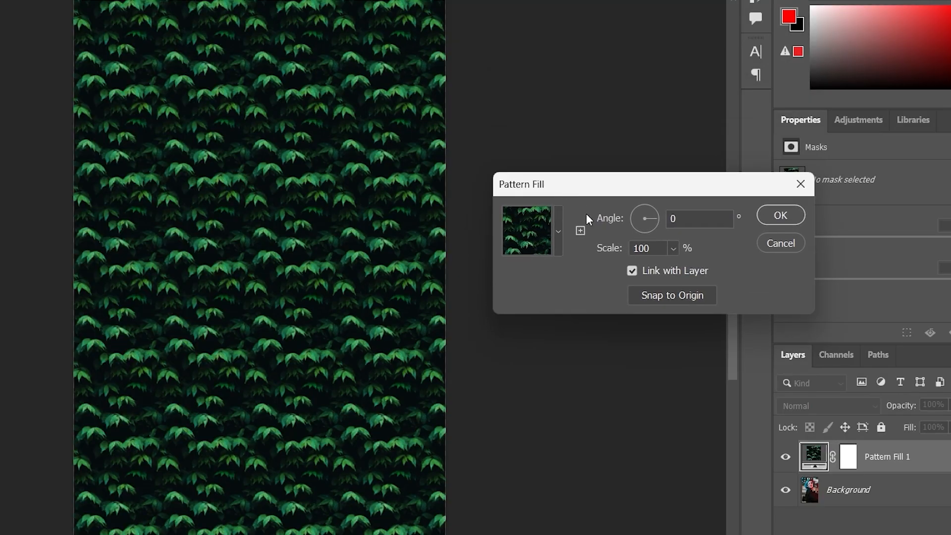
- Try the birds pattern, the three Water patterns and the first two Grass patterns on the fill layer
click(559, 232)
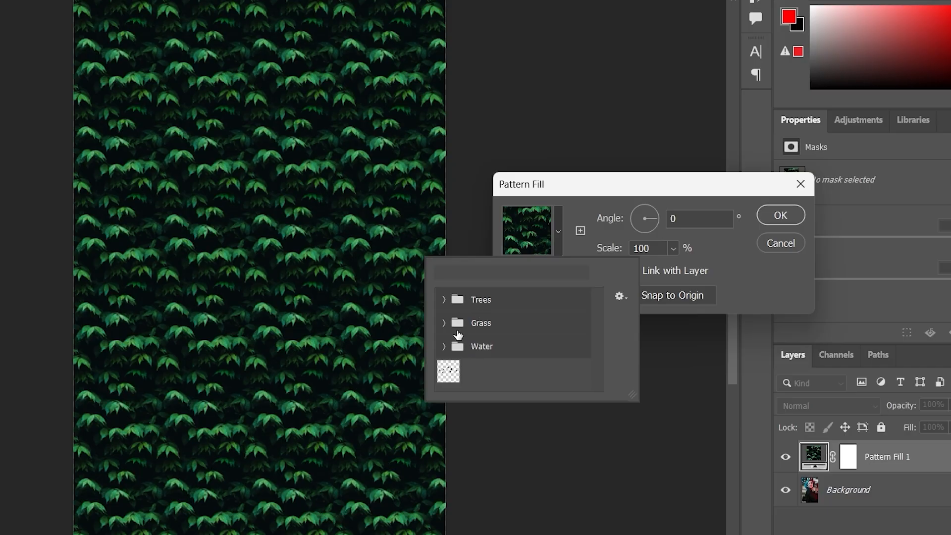
click(448, 373)
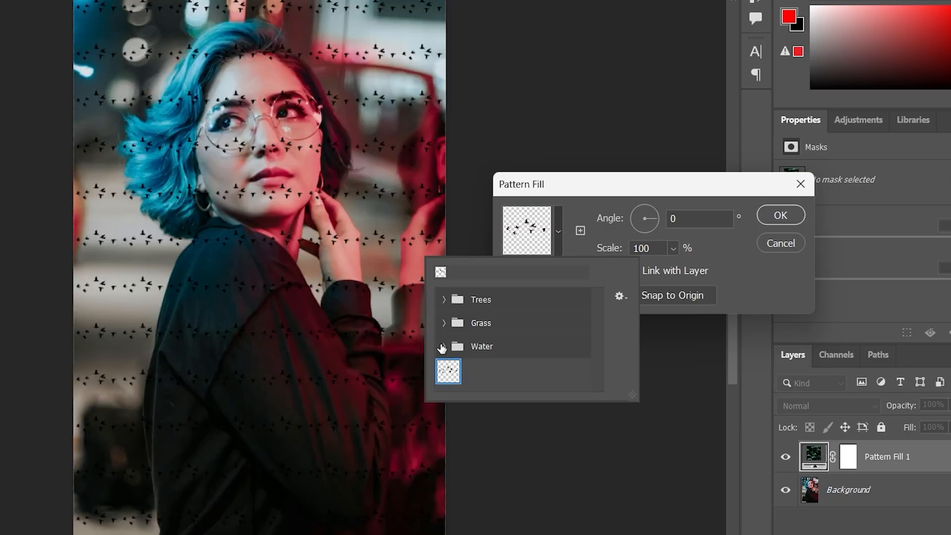
click(443, 347)
click(468, 372)
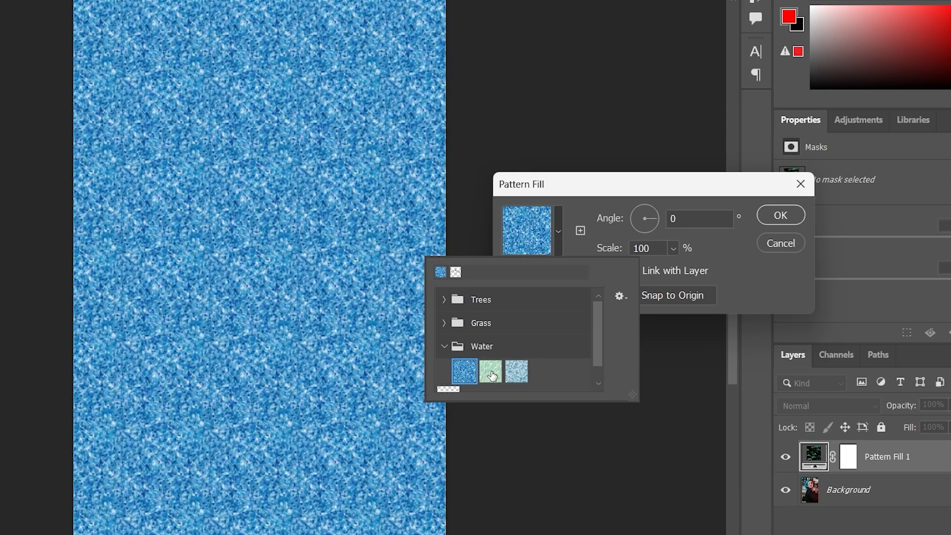
click(491, 372)
click(515, 373)
click(444, 323)
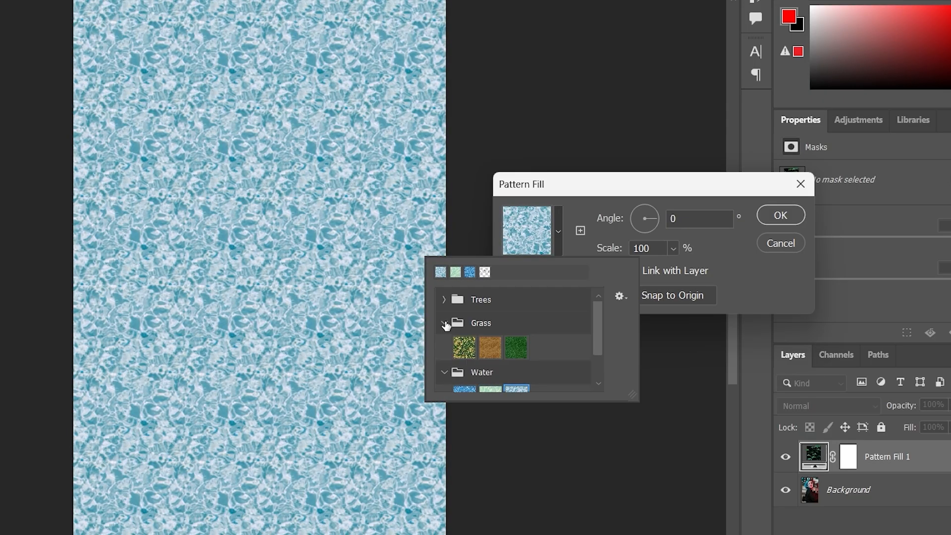
click(464, 348)
click(490, 348)
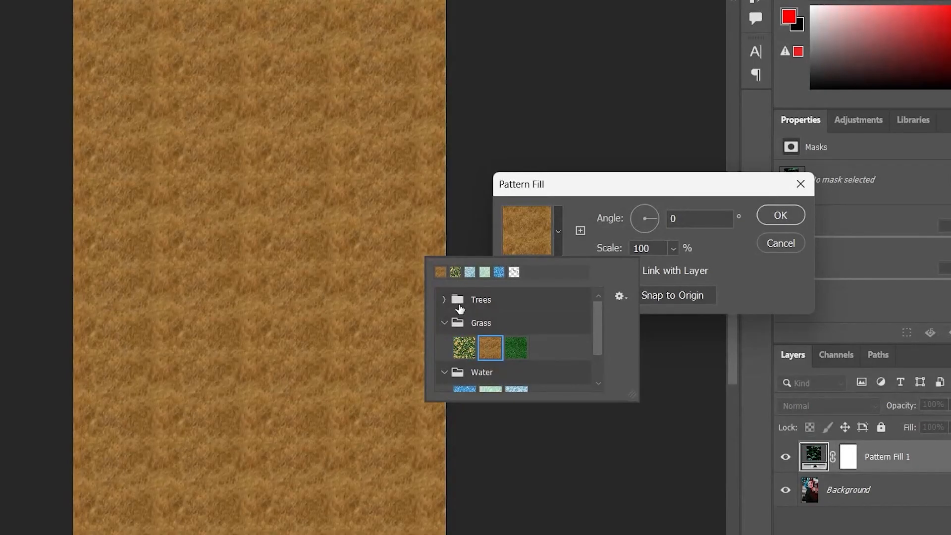
- Fill the layer with the pale green Water pattern at 34% scale, and set the layer's blend mode to Soft Light
scroll(491, 361, down, 2)
click(492, 355)
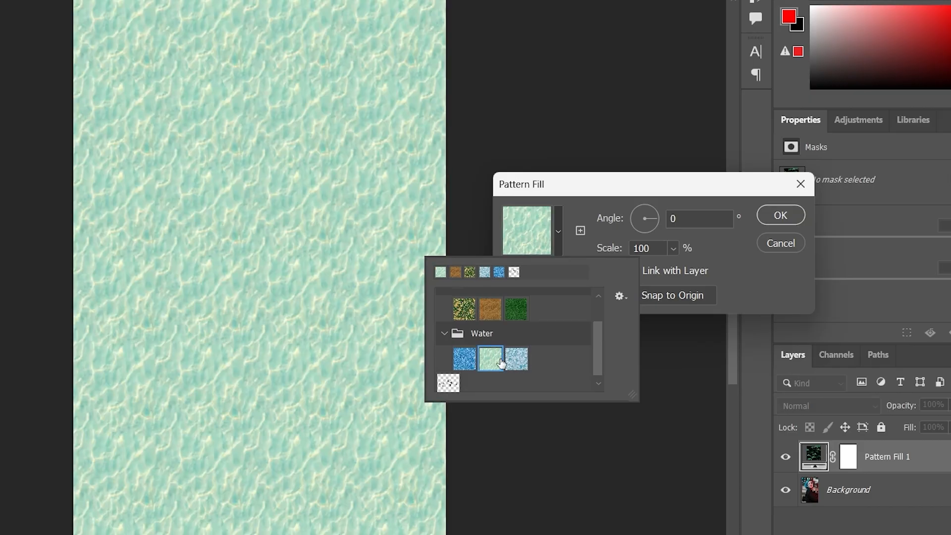
click(593, 217)
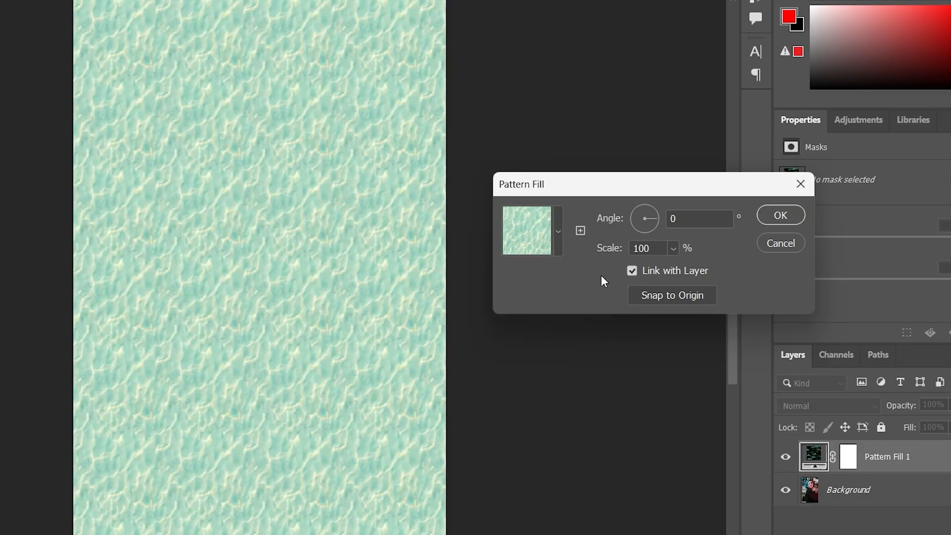
click(673, 249)
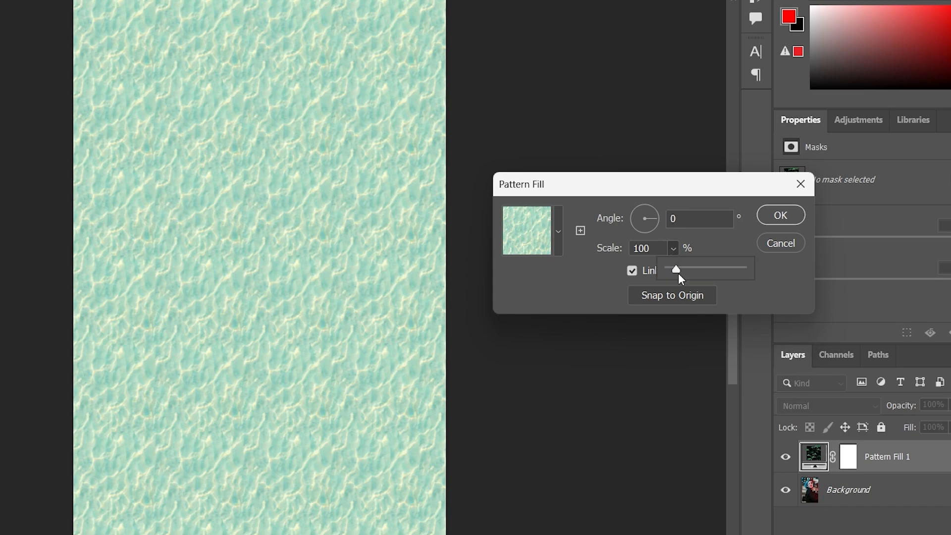
mouse_move(676, 269)
mouse_down()
mouse_move(738, 266)
mouse_move(674, 268)
mouse_move(684, 269)
mouse_up()
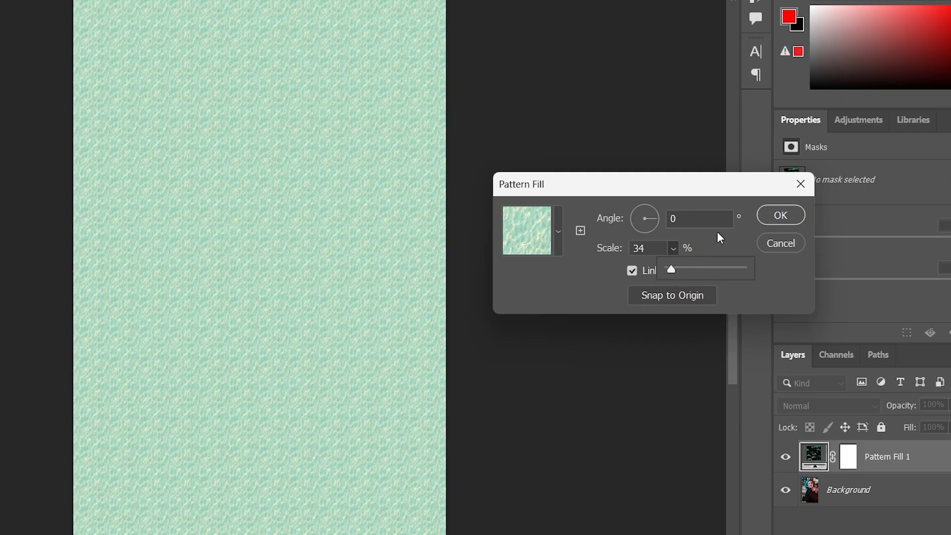
click(775, 221)
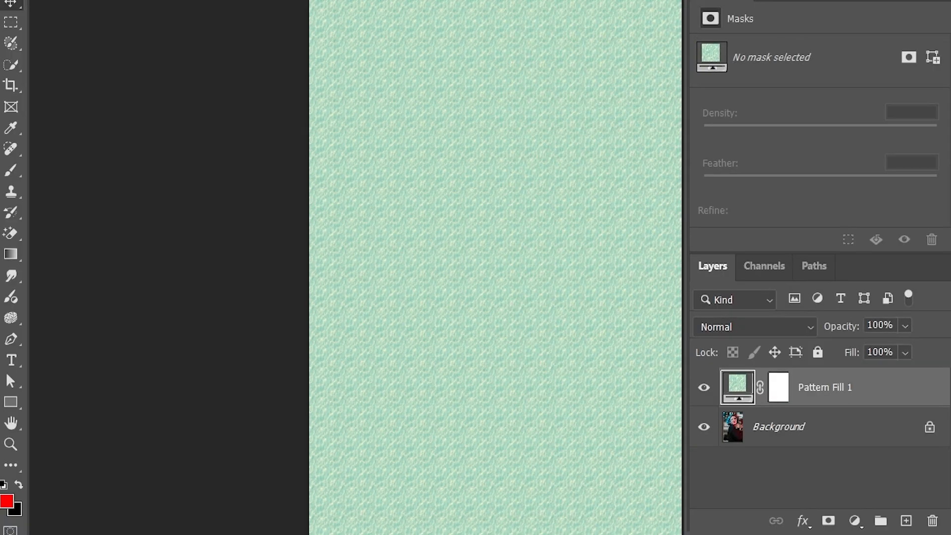
click(745, 327)
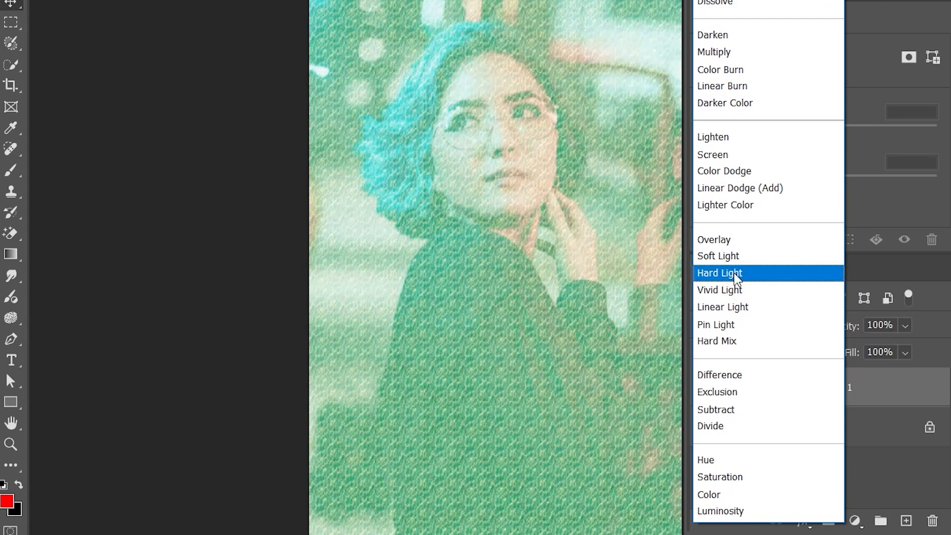
click(732, 255)
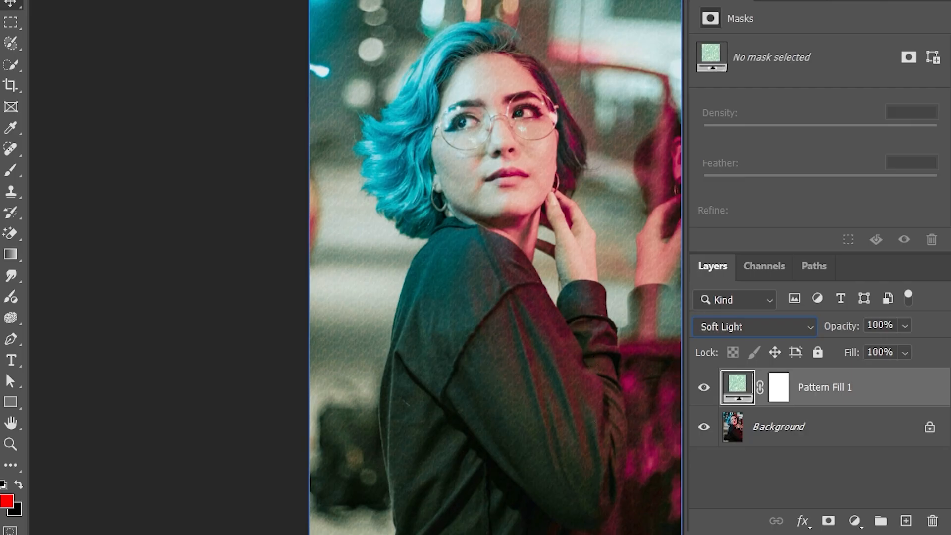
- Edit the Pattern Fill layer, compare the three Water patterns, choose the blue one, and set its scale to 352%
double_click(738, 390)
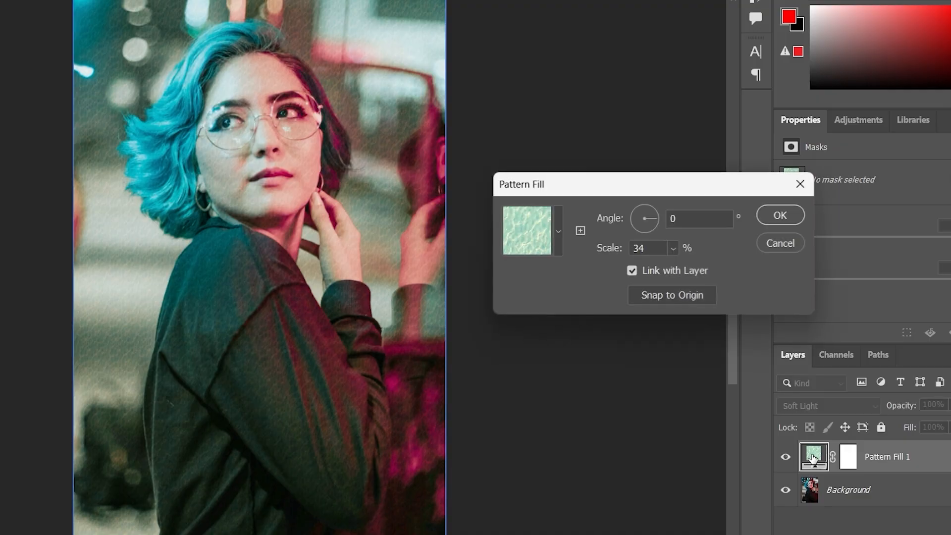
click(557, 232)
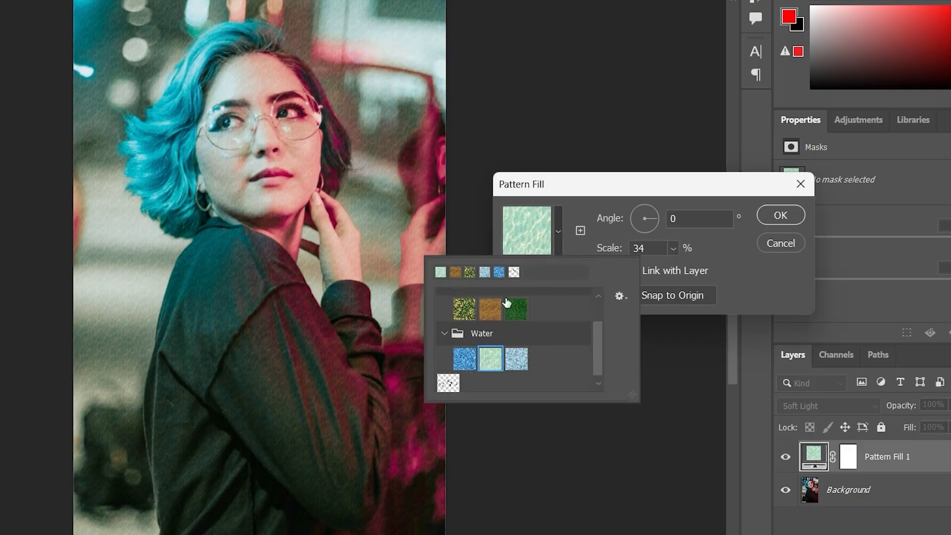
click(465, 357)
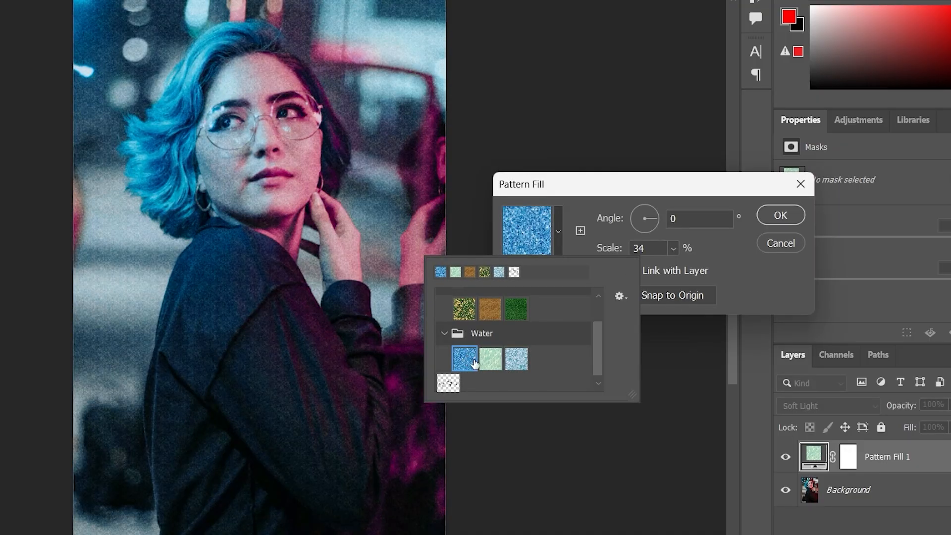
click(490, 359)
click(517, 364)
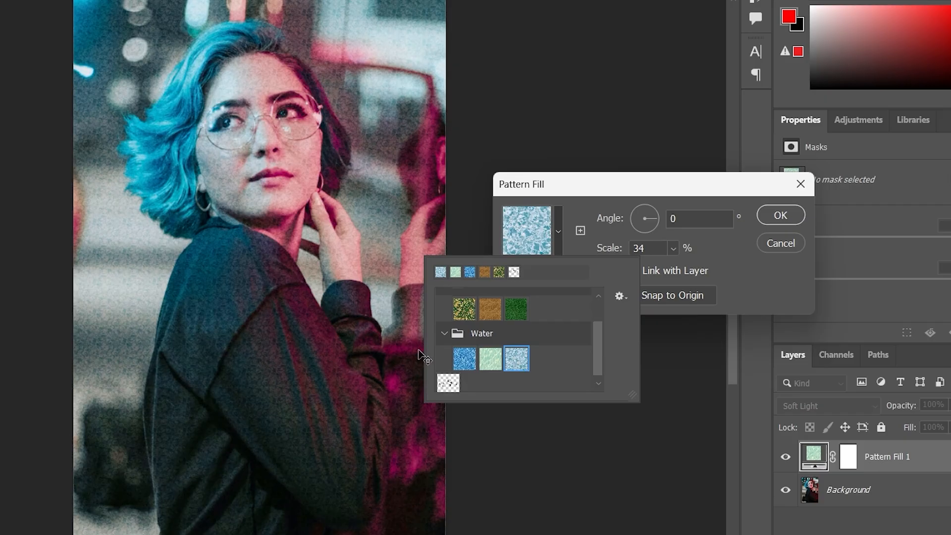
click(474, 362)
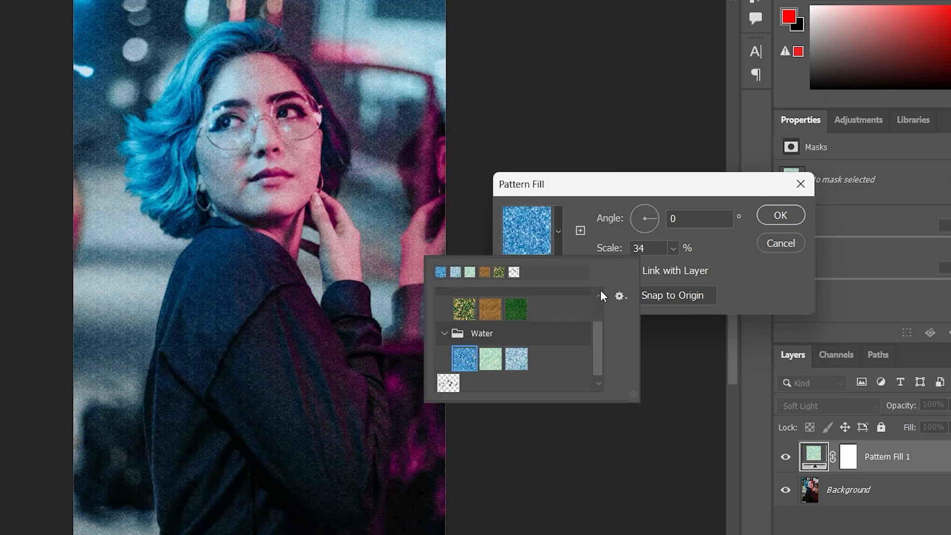
click(594, 211)
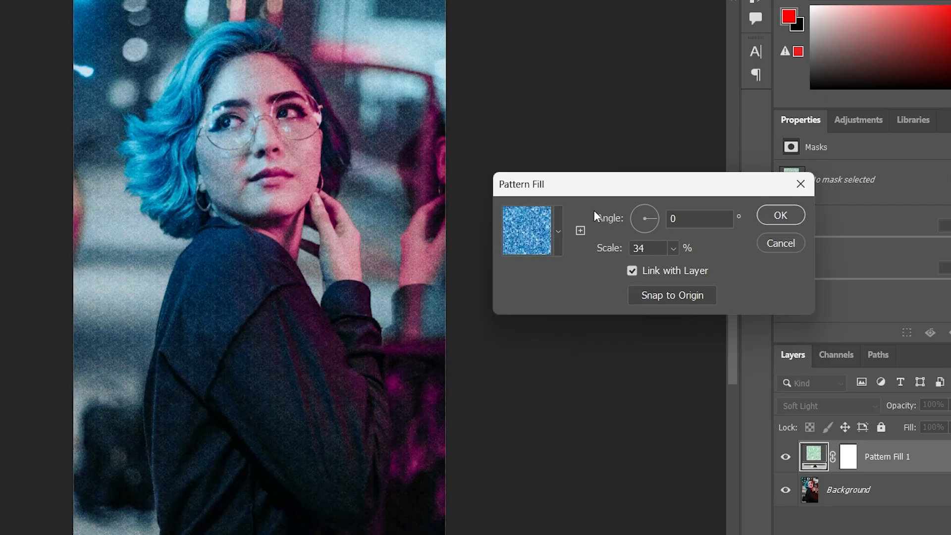
click(672, 249)
drag(677, 269, 699, 268)
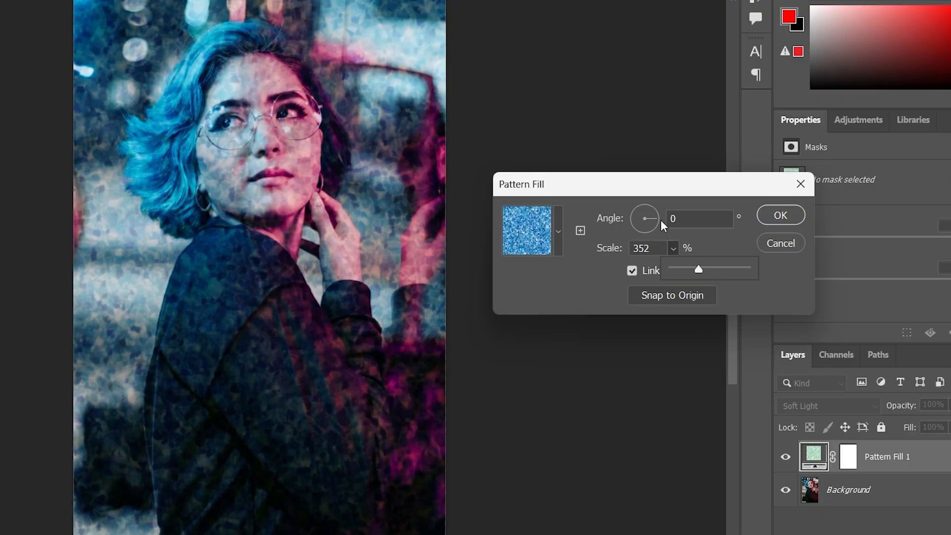
- Rotate the blue Water pattern to an angle of 94.9 degrees and accept the Pattern Fill settings
mouse_move(651, 219)
mouse_down()
mouse_move(636, 219)
mouse_move(641, 209)
mouse_up()
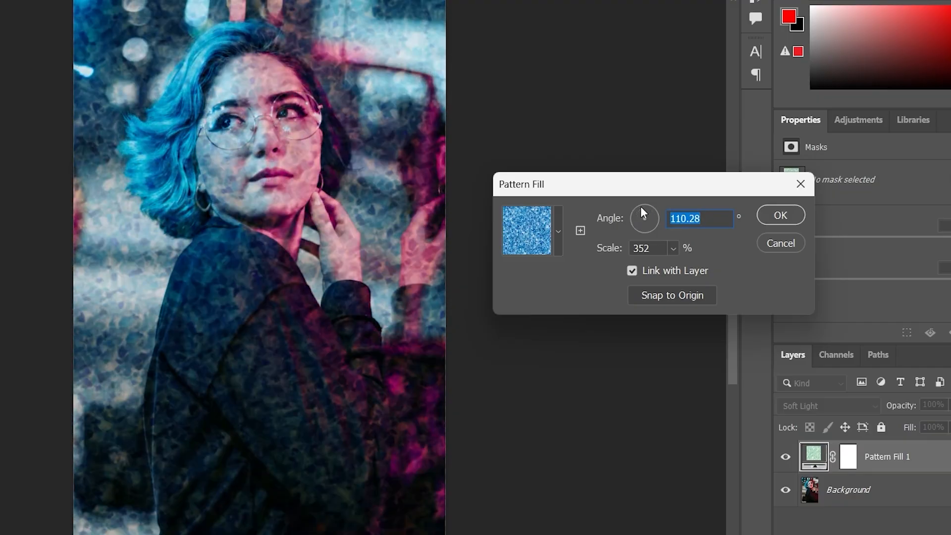
click(644, 207)
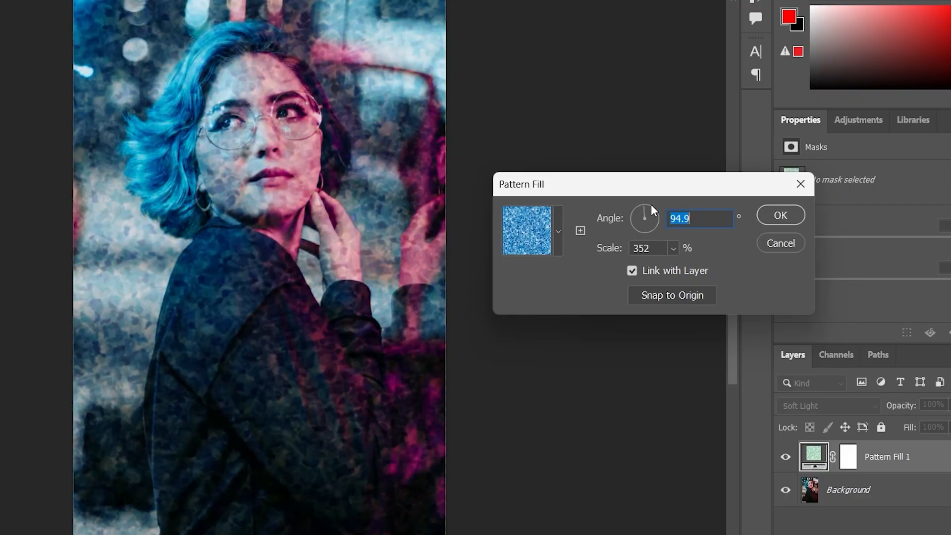
click(786, 214)
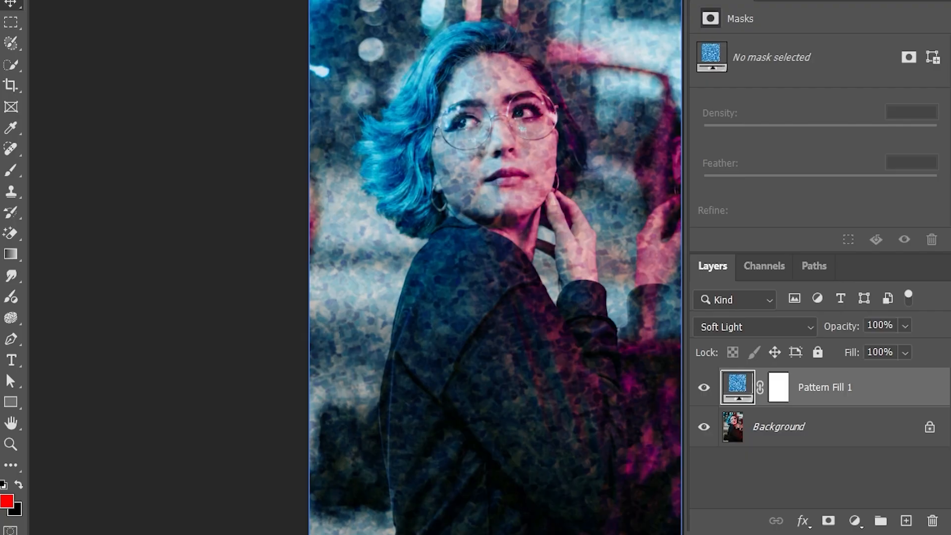
- Target the Pattern Fill layer's mask and get the Brush tool ready to paint on it in black
click(780, 396)
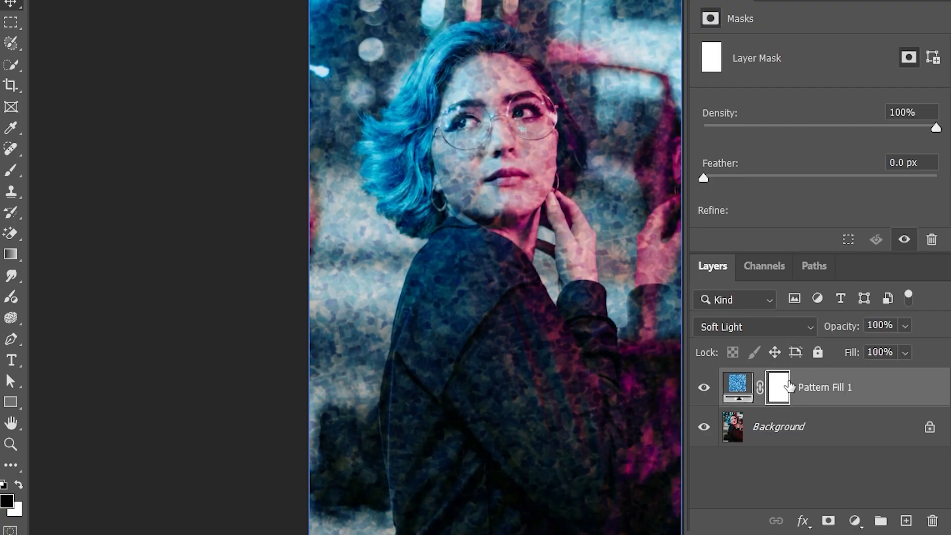
click(16, 173)
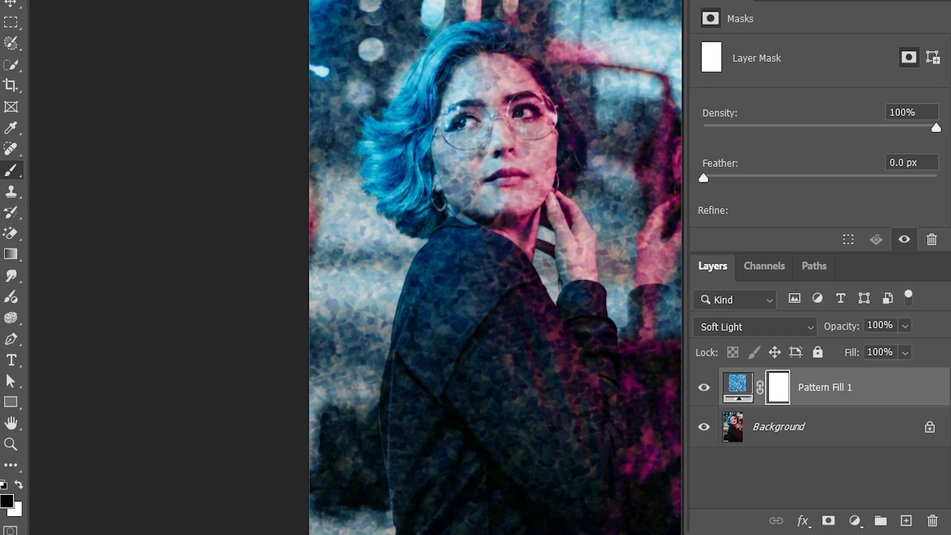
click(30, 1)
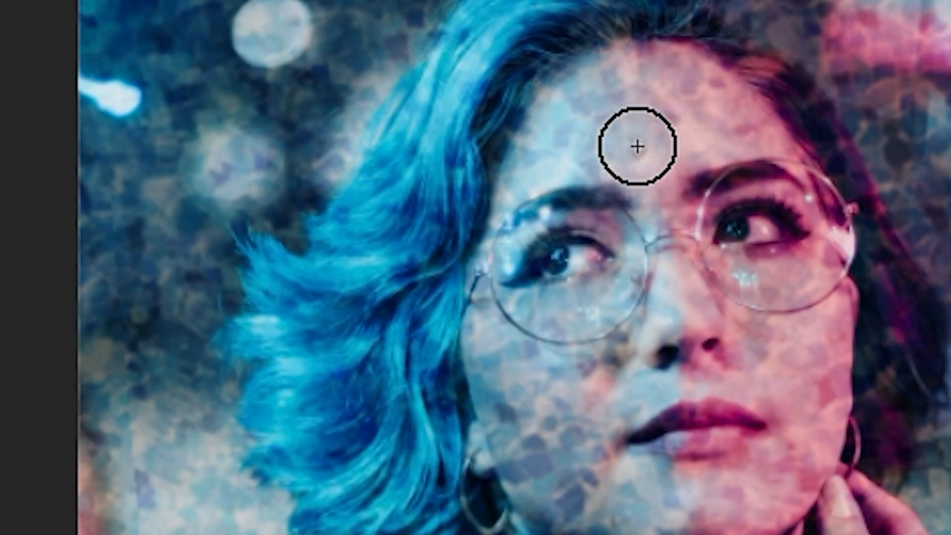
- Try a black brush stroke on the mask down the middle of the face, and undo it
drag(648, 121, 639, 530)
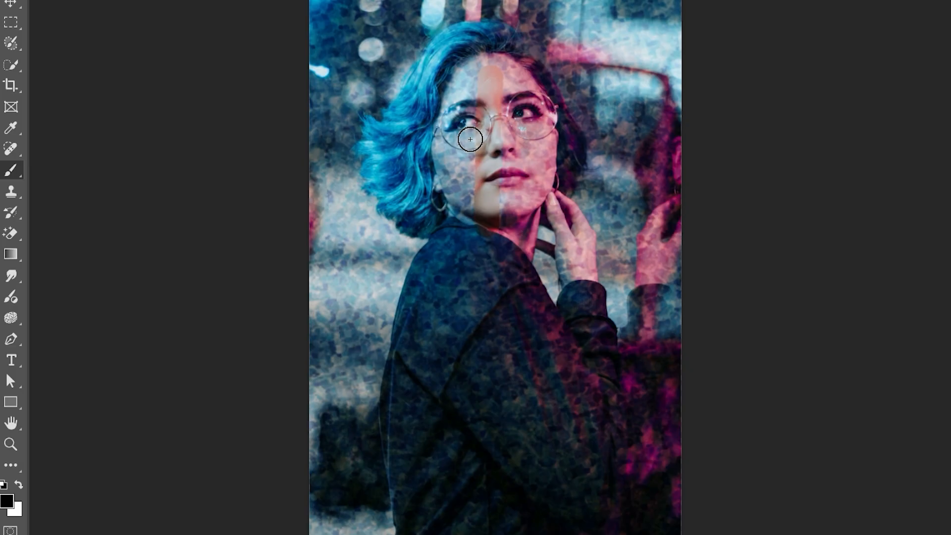
key(shift+Tab)
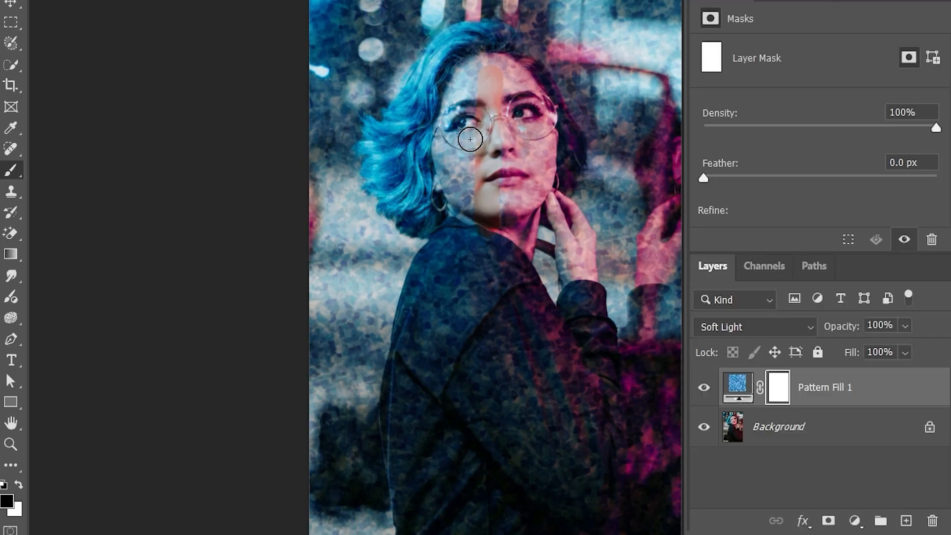
key(ctrl+z)
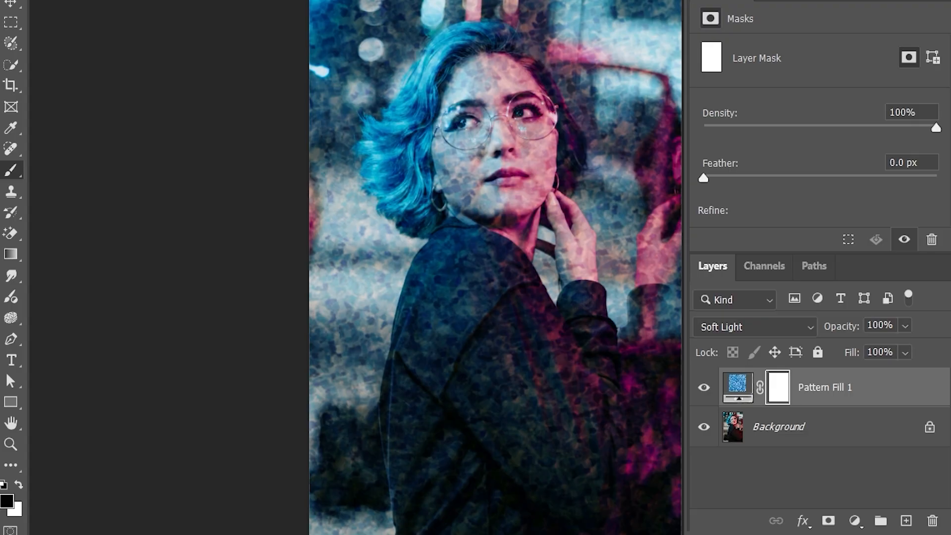
- Paint black with a slightly smaller brush on the Pattern Fill mask to clear the pattern from the woman's whole face
click(45, 0)
drag(175, 37, 58, 36)
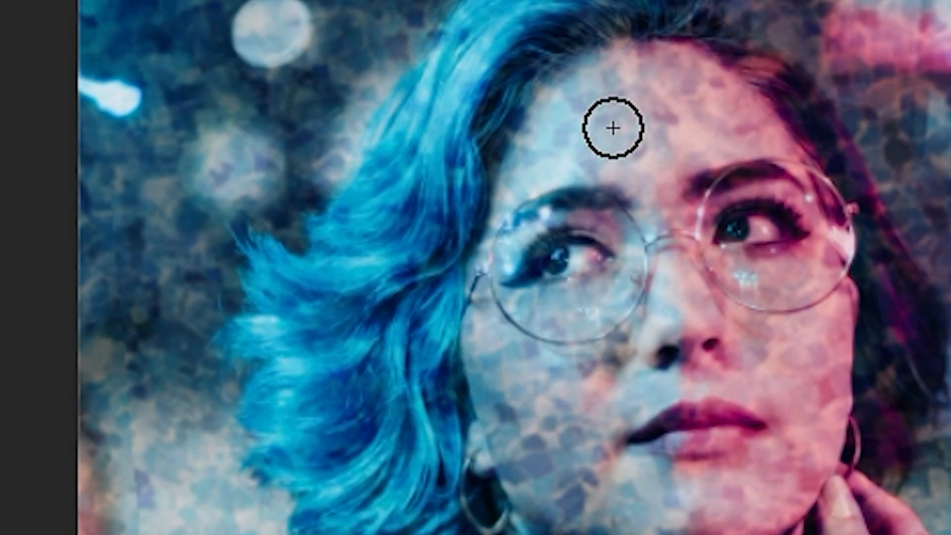
drag(479, 81, 490, 189)
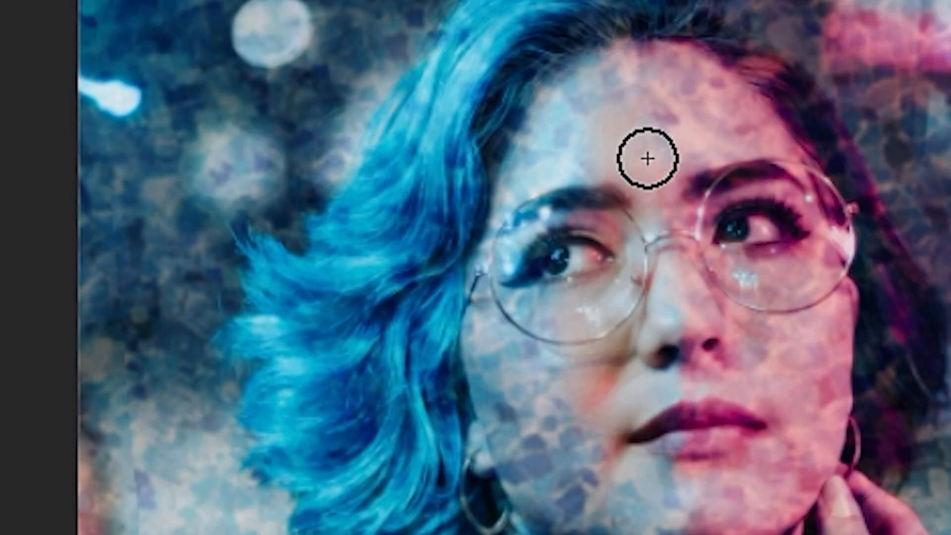
drag(714, 222, 714, 315)
drag(805, 389, 806, 357)
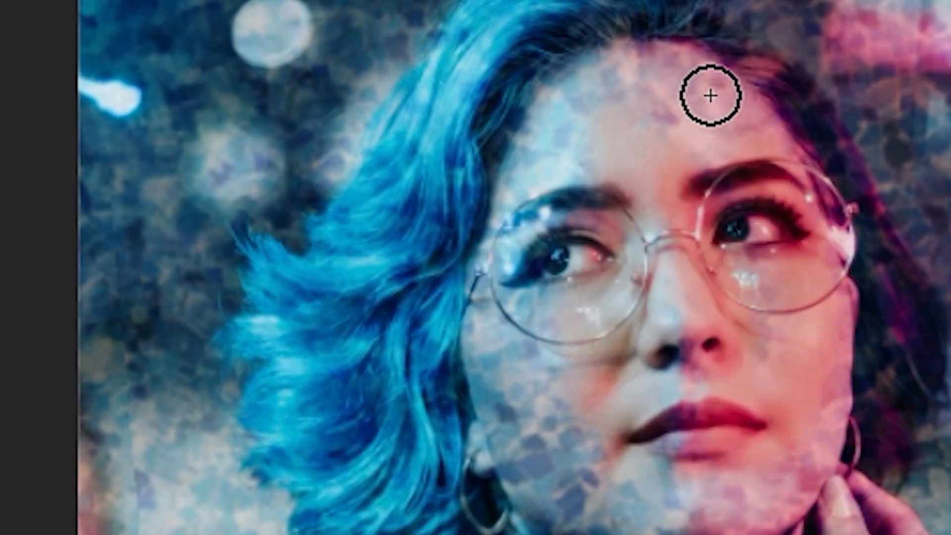
mouse_move(603, 95)
mouse_down()
mouse_move(561, 166)
mouse_move(550, 287)
mouse_move(614, 128)
mouse_move(544, 282)
mouse_move(538, 411)
mouse_move(502, 268)
mouse_move(477, 252)
mouse_move(517, 421)
mouse_up()
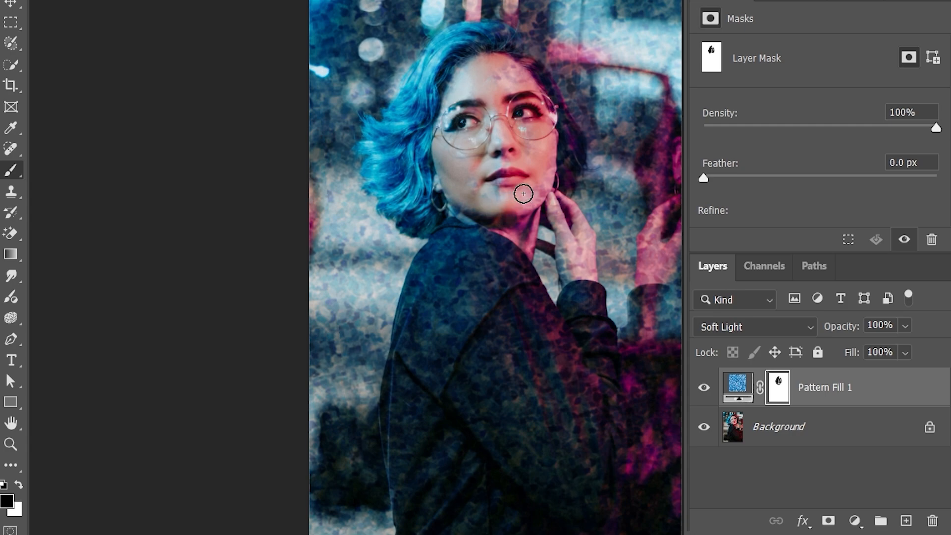
mouse_move(513, 117)
mouse_down()
mouse_move(516, 74)
mouse_move(548, 165)
mouse_move(532, 210)
mouse_up()
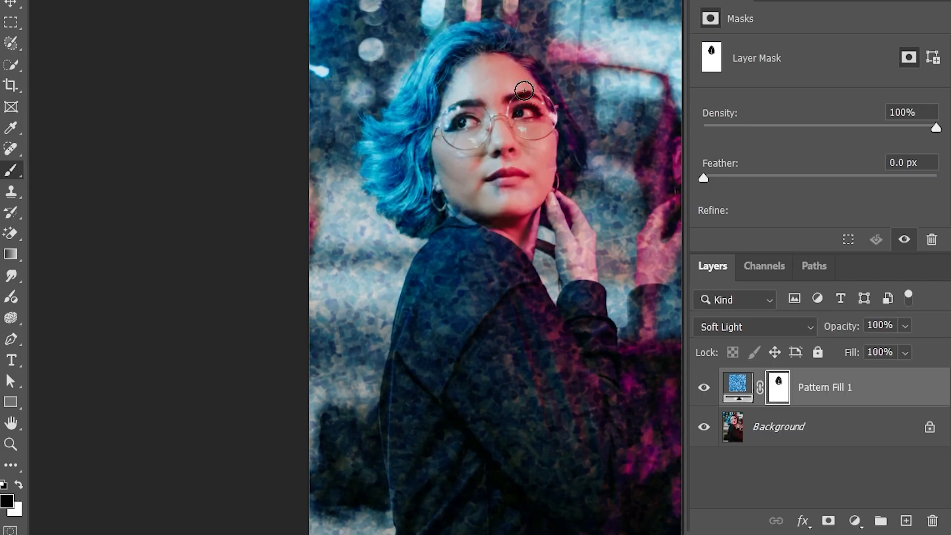
mouse_move(518, 70)
mouse_down()
mouse_move(492, 56)
mouse_move(460, 77)
mouse_move(455, 104)
mouse_up()
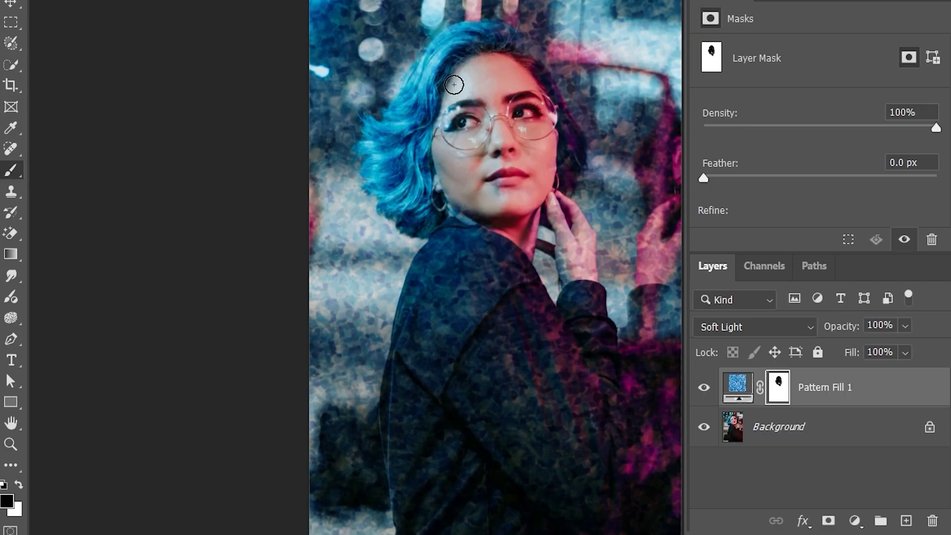
click(9, 2)
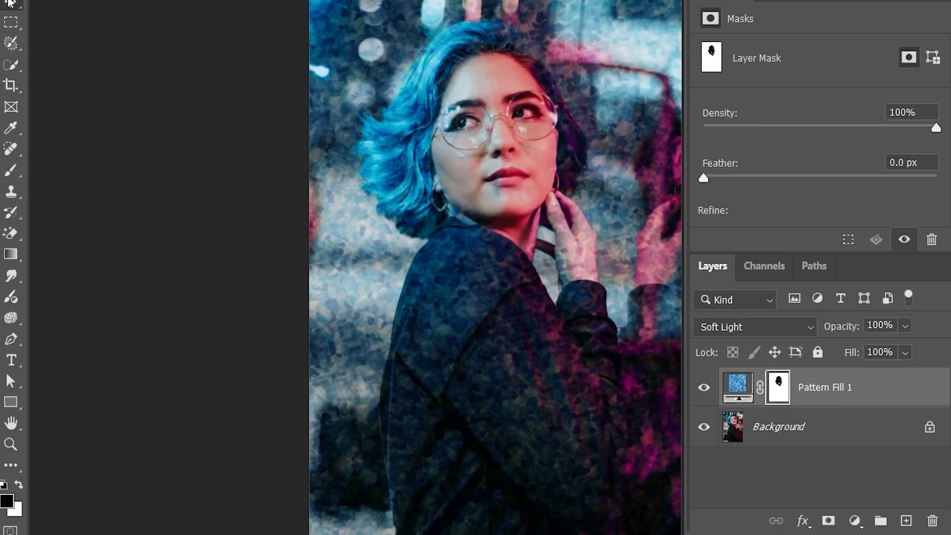
- Compare the portrait with and without the masked Pattern Fill layer by switching its visibility
click(703, 389)
click(703, 390)
click(703, 390)
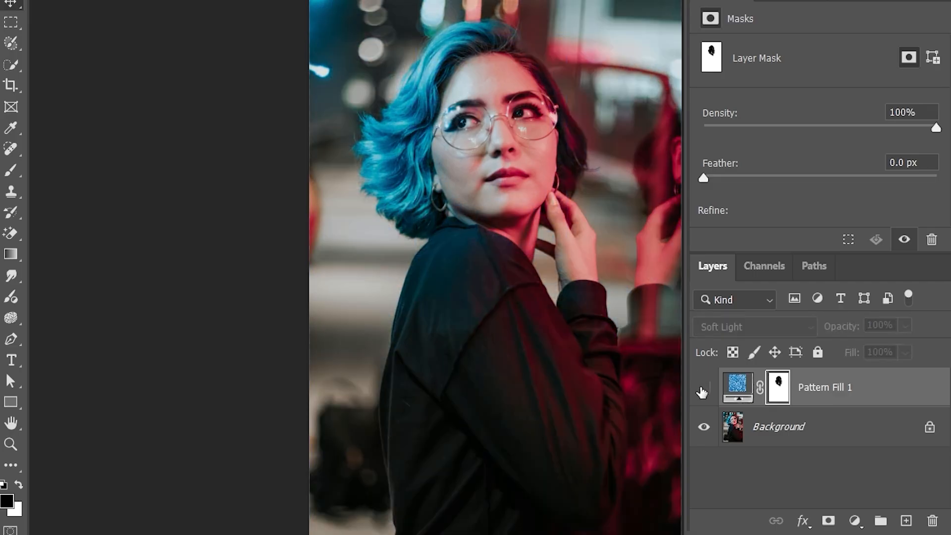
click(703, 389)
click(703, 390)
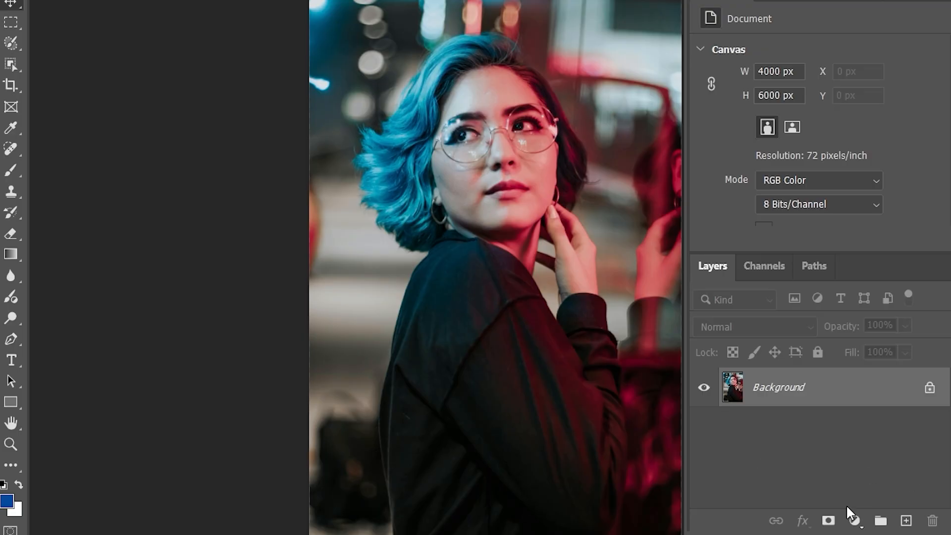
- Add a Brightness/Contrast adjustment layer above the Background, with brightness at 111 and contrast at 95
click(855, 520)
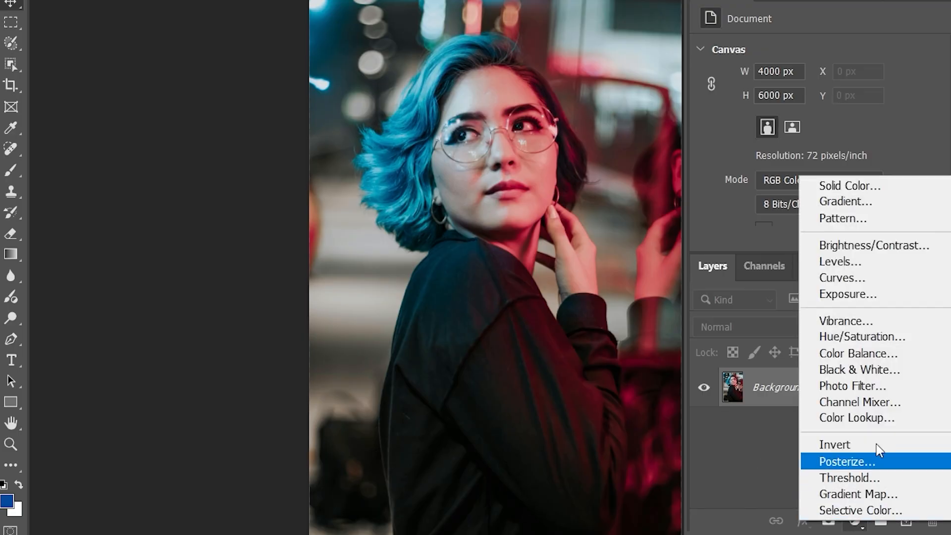
click(871, 245)
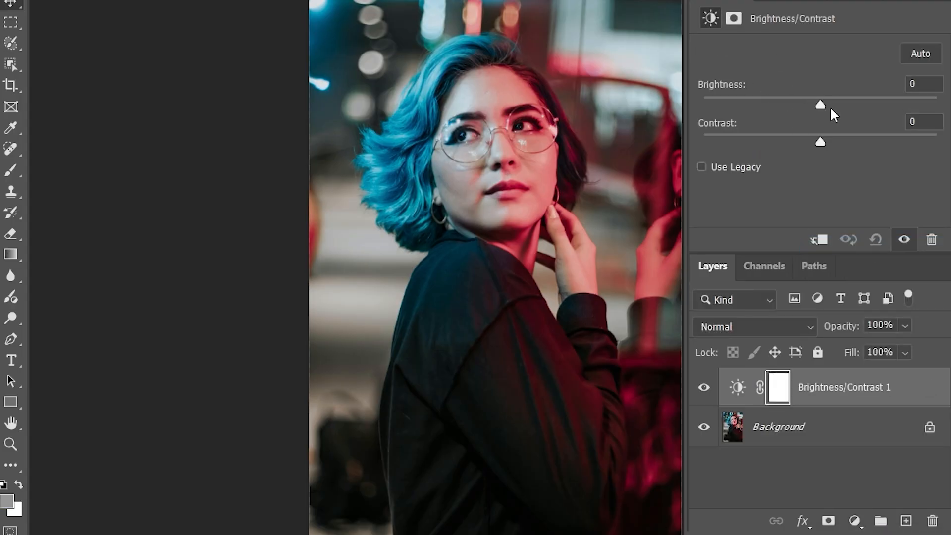
mouse_move(820, 106)
mouse_down()
mouse_move(915, 103)
mouse_move(699, 104)
mouse_move(842, 102)
mouse_move(806, 104)
mouse_move(820, 104)
mouse_up()
drag(818, 105, 907, 106)
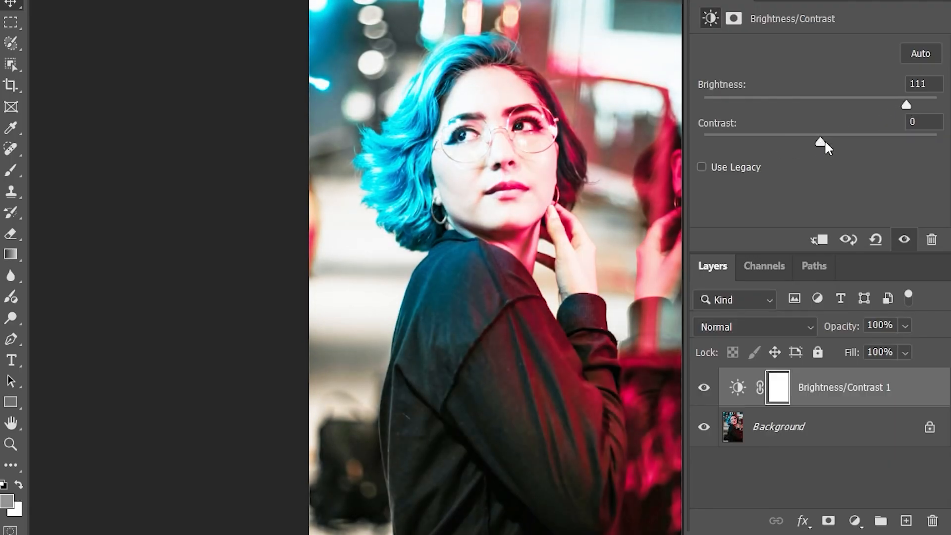
mouse_move(825, 142)
mouse_down()
mouse_move(904, 141)
mouse_move(824, 142)
mouse_up()
drag(826, 142, 931, 142)
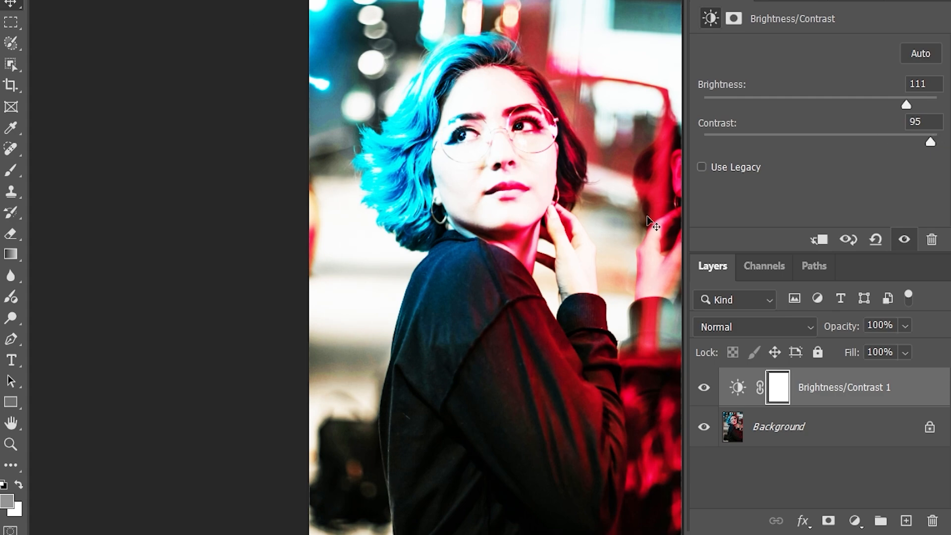
- Lower the Brightness/Contrast layer's brightness to 33 and its contrast to 49
drag(907, 106, 865, 104)
drag(931, 143, 879, 143)
drag(863, 105, 845, 105)
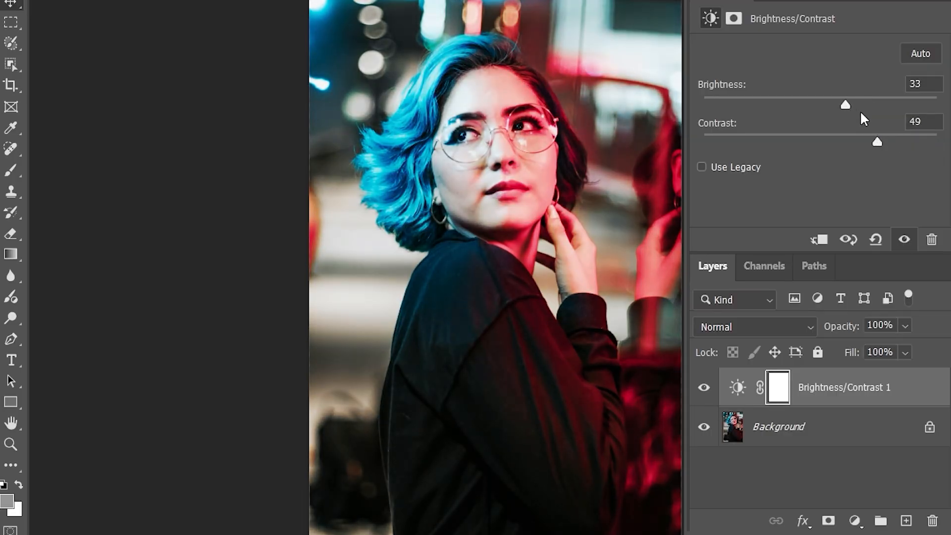
- Try contrast at -50, and readjust the layer to brightness 17 and contrast 14
drag(878, 142, 693, 135)
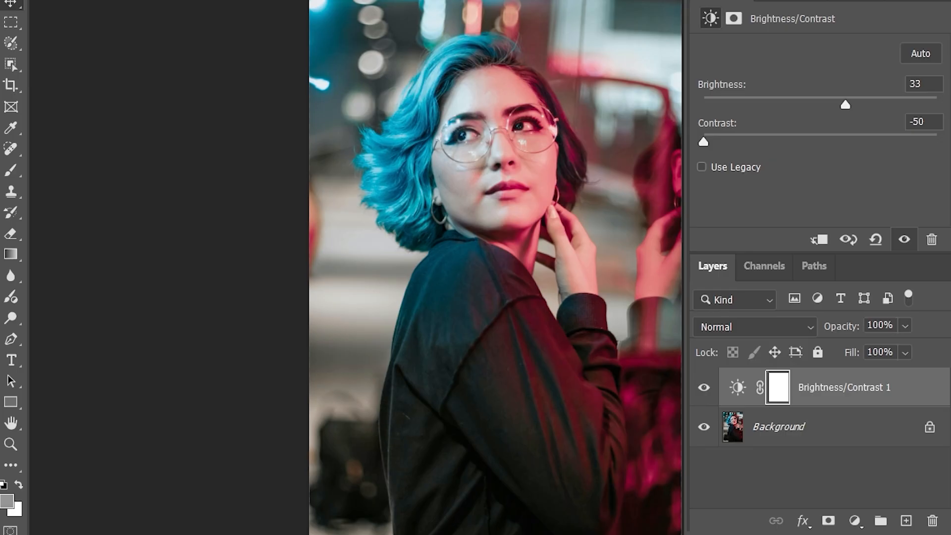
drag(846, 105, 831, 124)
drag(712, 140, 838, 141)
mouse_move(828, 105)
mouse_down()
mouse_move(845, 105)
mouse_move(832, 106)
mouse_up()
drag(830, 139, 836, 138)
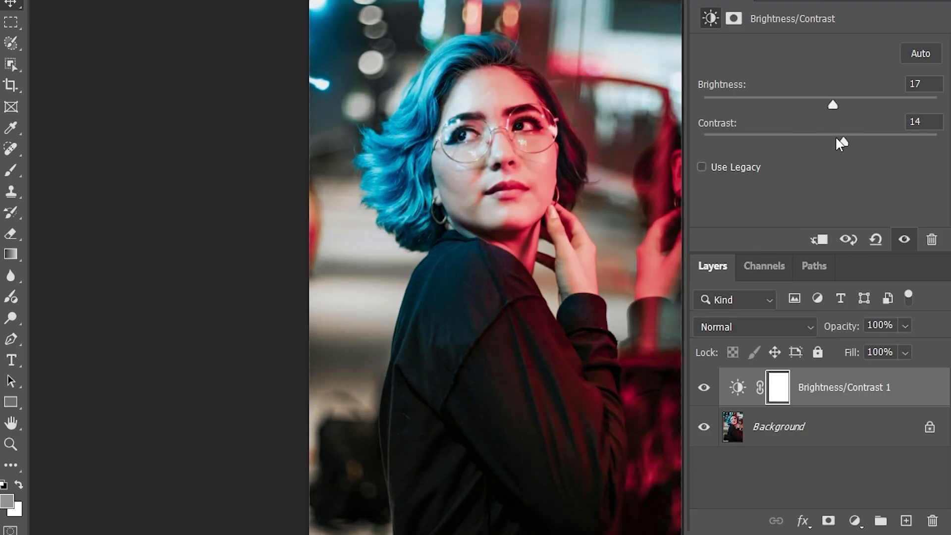
- Try the Use Legacy mode with contrast at -18 and brightness at 21, and turn it off again
click(708, 167)
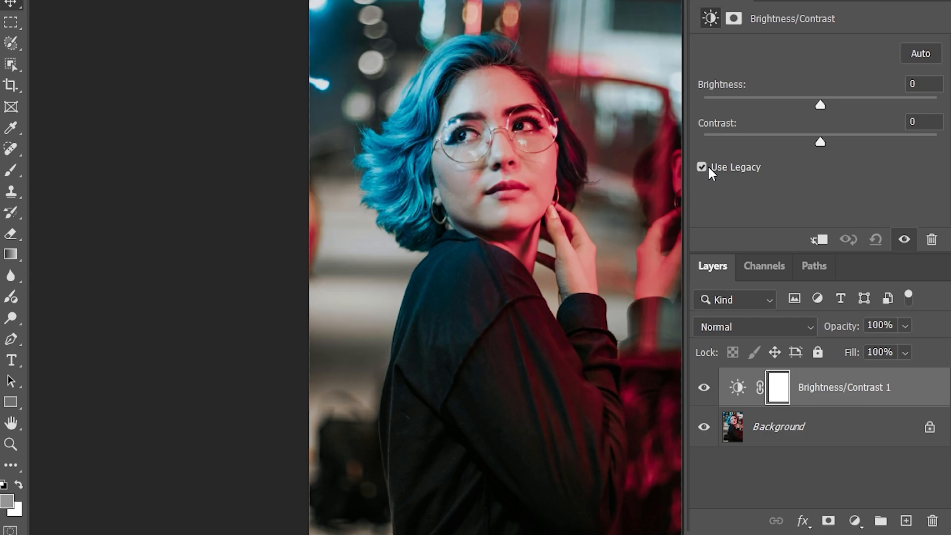
drag(826, 140, 799, 142)
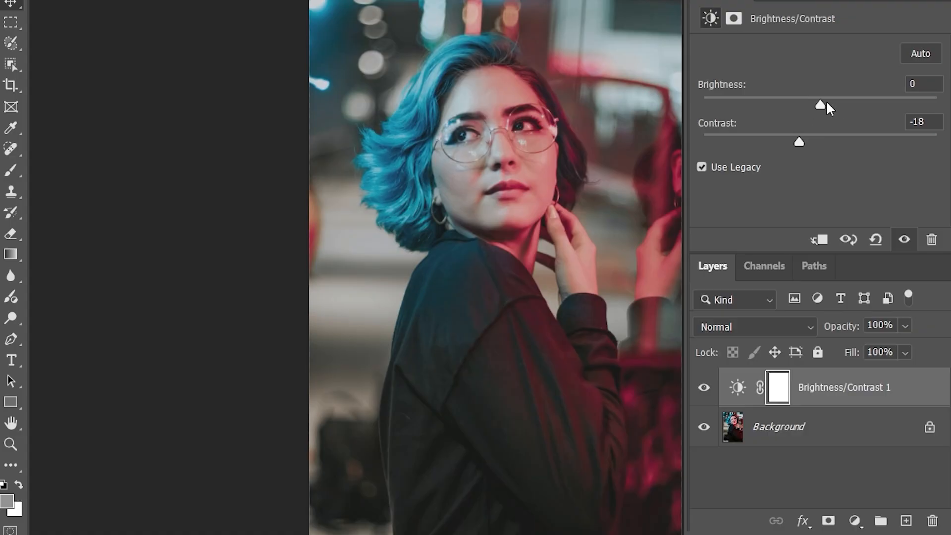
mouse_move(827, 103)
mouse_down()
mouse_move(739, 102)
mouse_move(931, 103)
mouse_move(771, 103)
mouse_move(887, 103)
mouse_move(844, 102)
mouse_up()
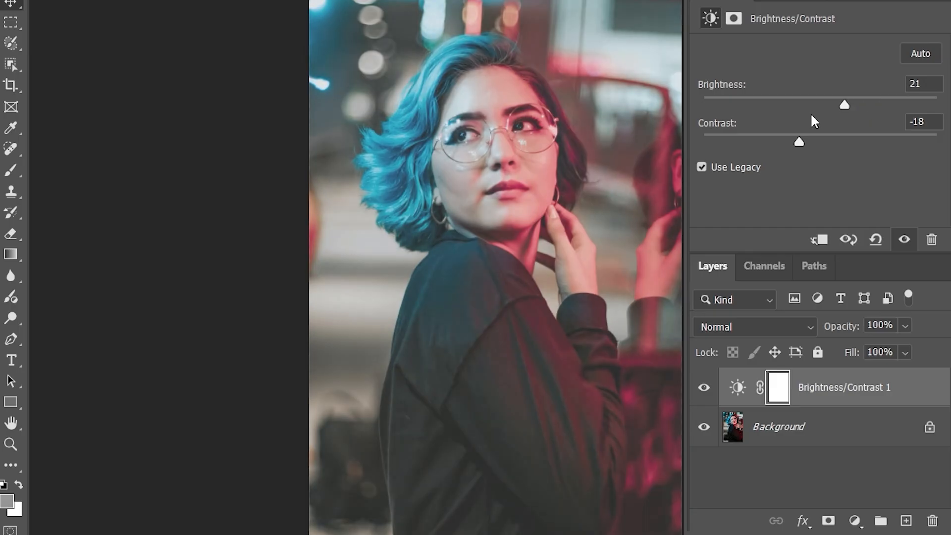
click(708, 164)
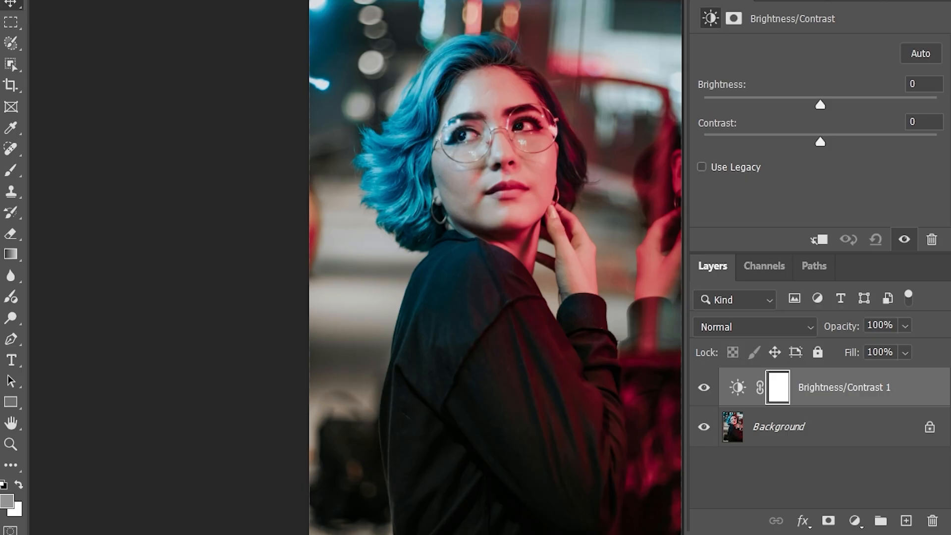
- Reset the Brightness/Contrast adjustment and apply its automatic correction
mouse_move(822, 103)
mouse_down()
mouse_move(894, 97)
mouse_move(720, 92)
mouse_move(870, 94)
mouse_move(832, 102)
mouse_move(872, 101)
mouse_move(851, 104)
mouse_move(755, 105)
mouse_move(854, 105)
mouse_move(823, 108)
mouse_up()
click(874, 248)
click(921, 55)
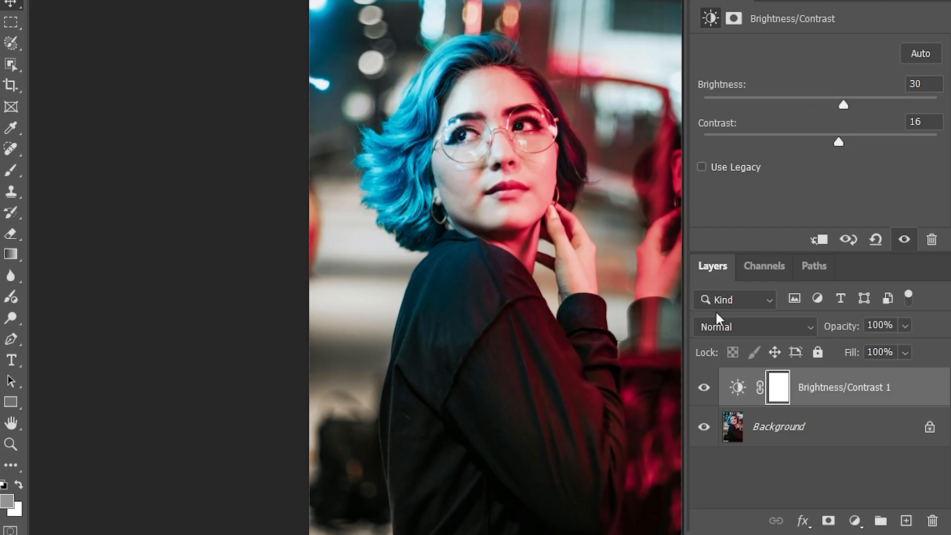
- Switch the Brightness/Contrast layer's visibility to compare the portrait before and after the automatic correction
click(701, 387)
click(701, 387)
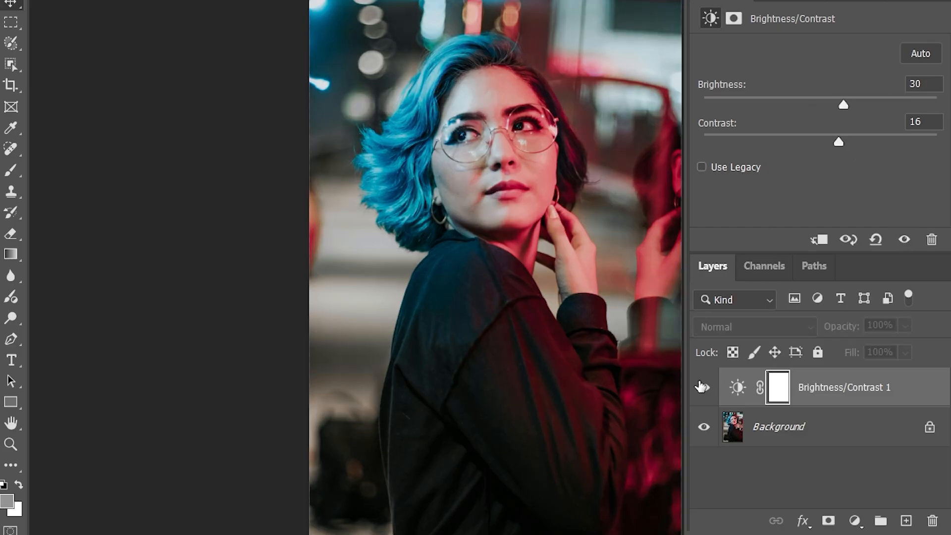
click(701, 387)
click(701, 387)
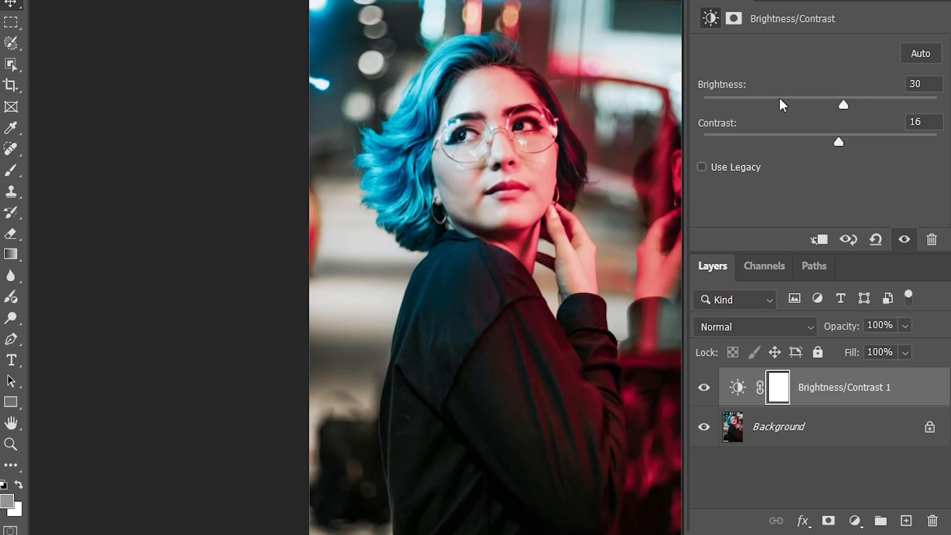
- Set the Brightness/Contrast layer's brightness to 33 and its contrast to 18
click(916, 83)
text(33)
click(924, 121)
text(18)
key(Return)
- Compare the original portrait with the manually entered brightness and contrast by switching the adjustment layer's visibility
click(704, 387)
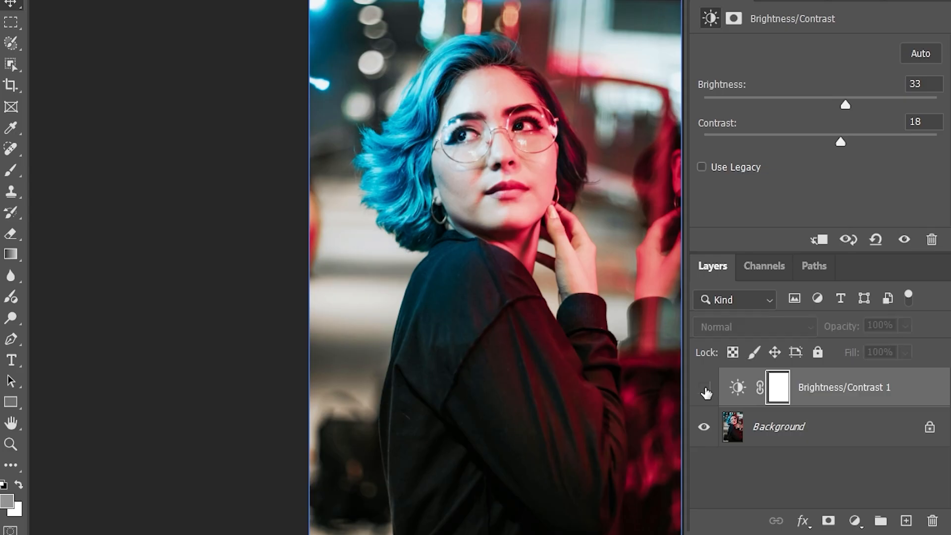
click(705, 389)
click(706, 390)
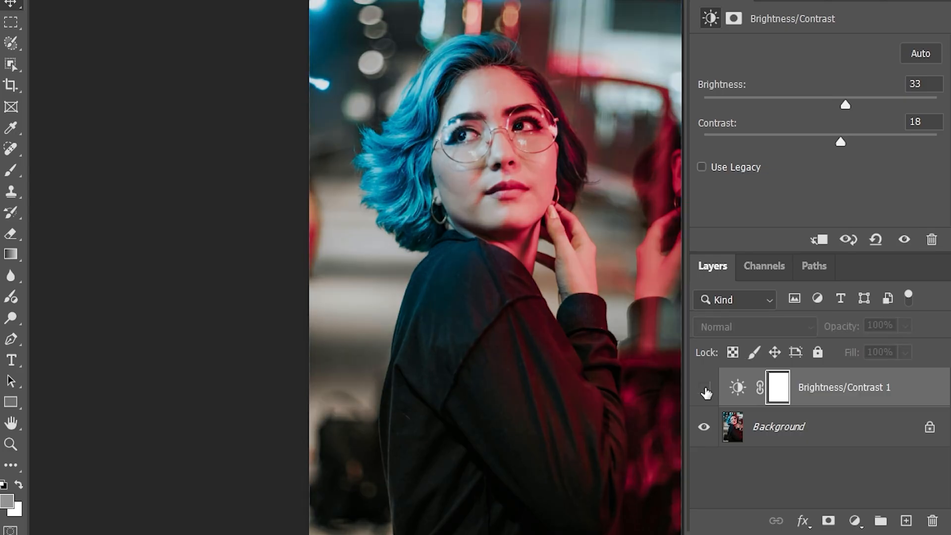
click(706, 389)
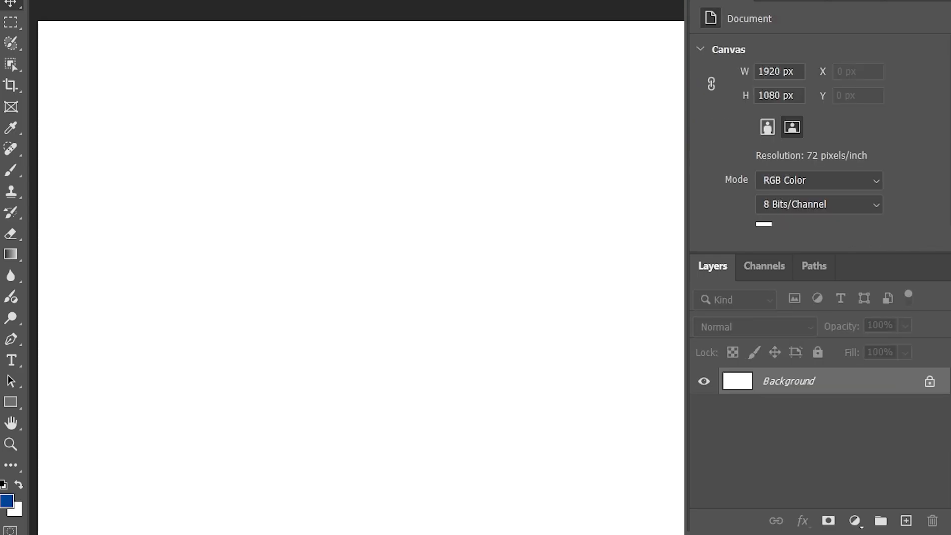
- Add a Levels adjustment layer above the white background and look over its input and output level controls
click(855, 520)
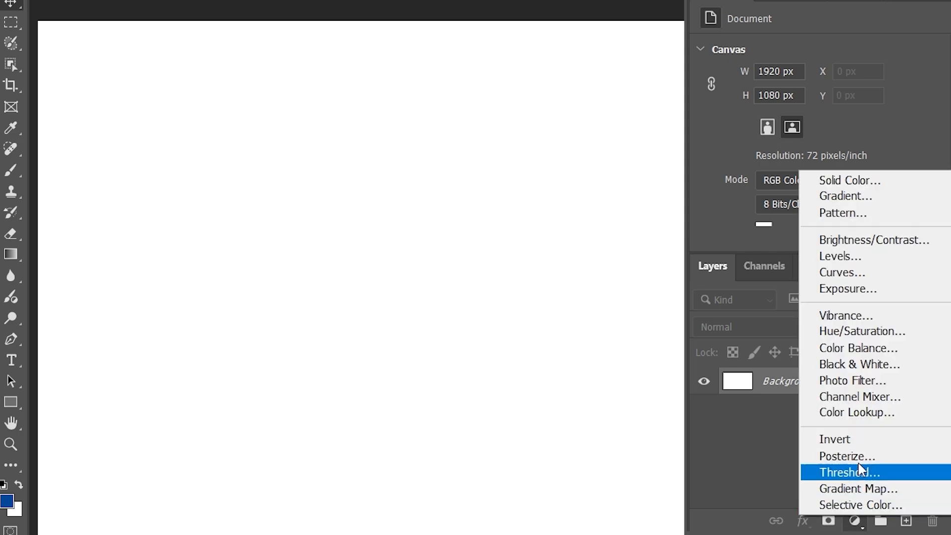
click(876, 259)
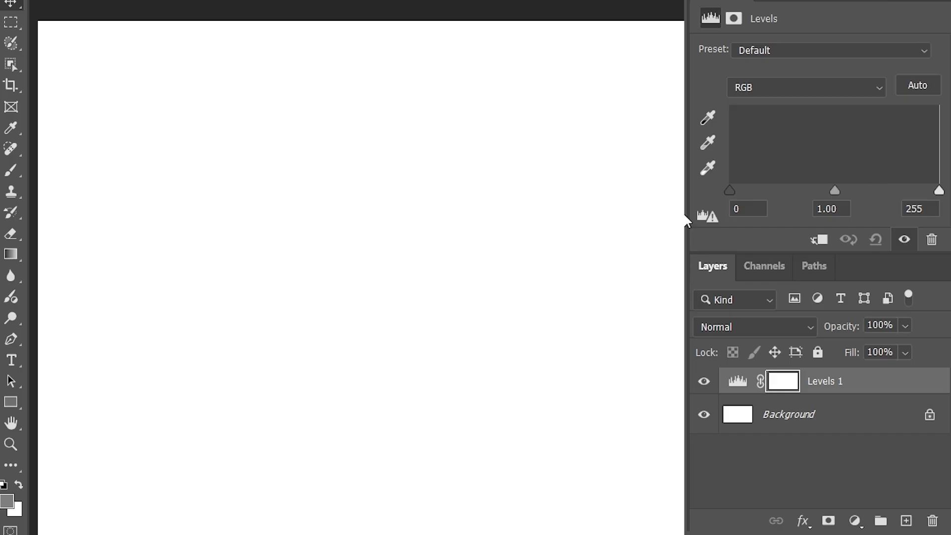
scroll(820, 136, down, 4)
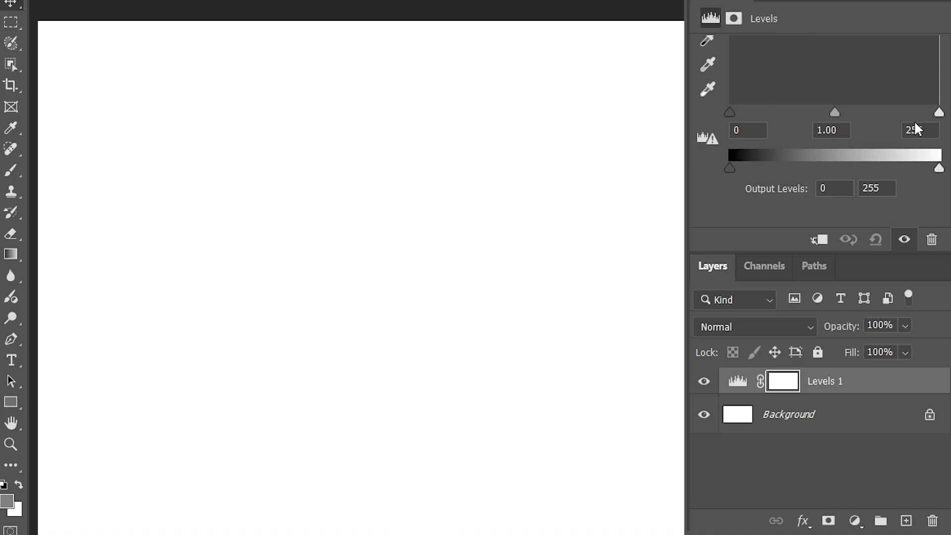
scroll(821, 121, up, 3)
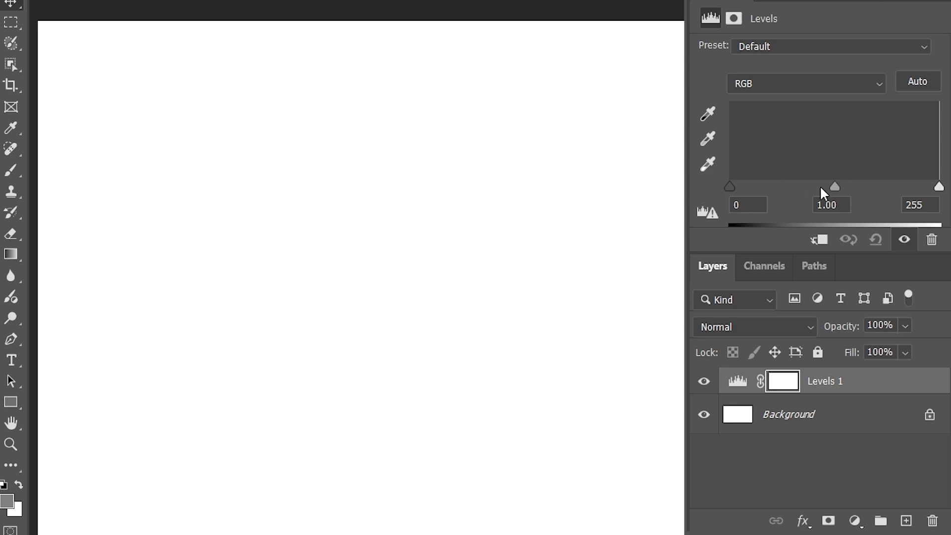
click(788, 423)
click(796, 382)
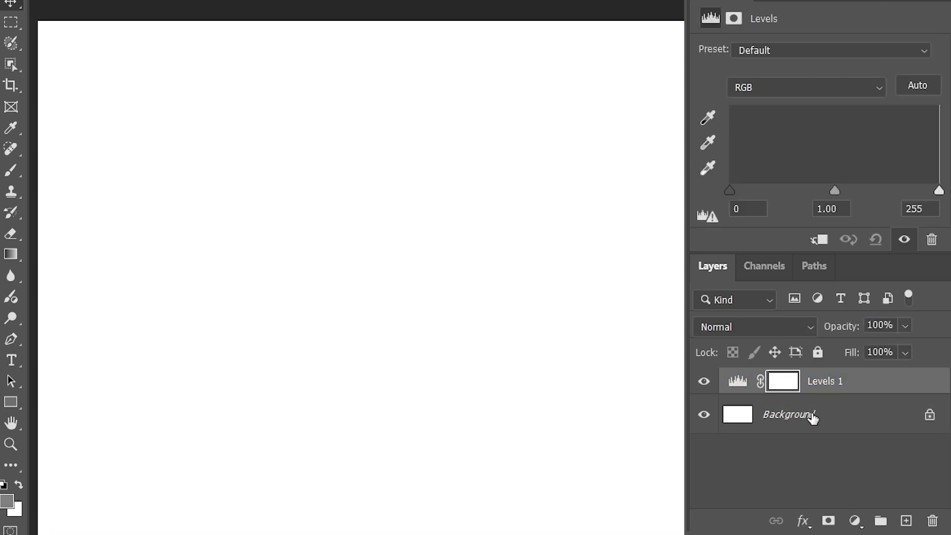
click(813, 415)
click(825, 387)
click(801, 420)
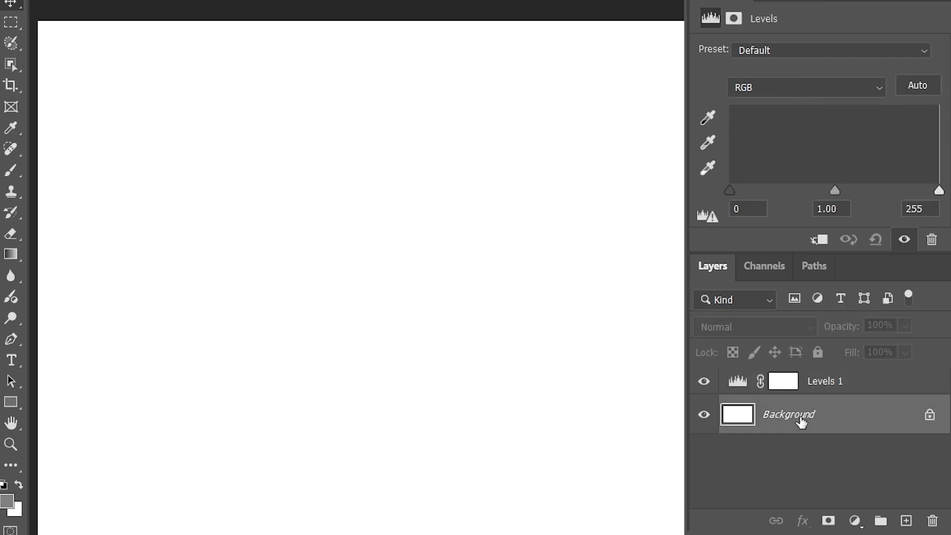
click(837, 388)
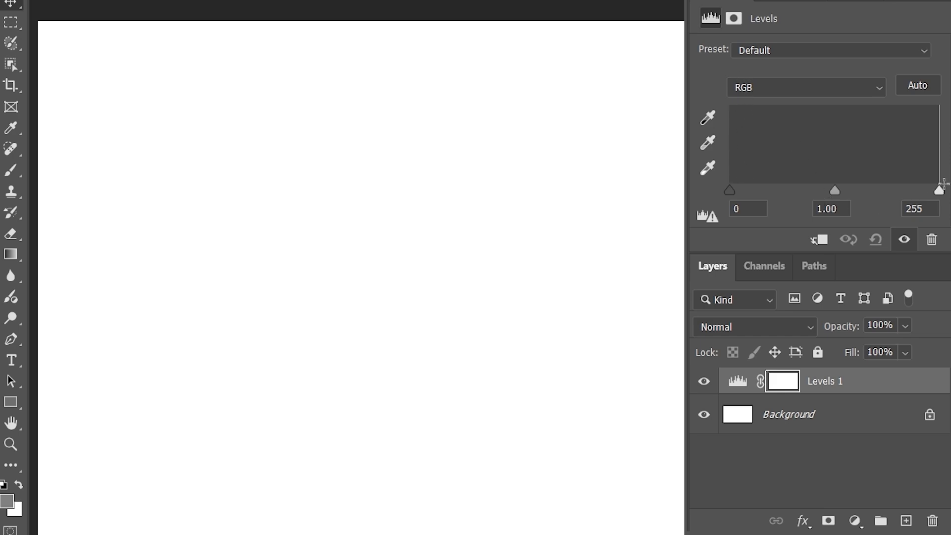
- Fill the Background layer with black and then with gray RGB 128, 128, 128, viewing the Levels histogram after each fill
click(798, 420)
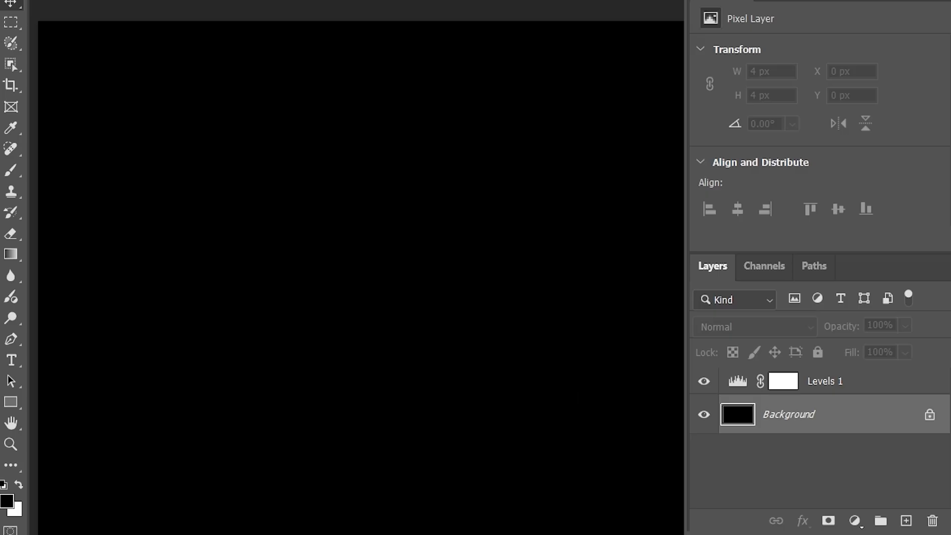
click(723, 385)
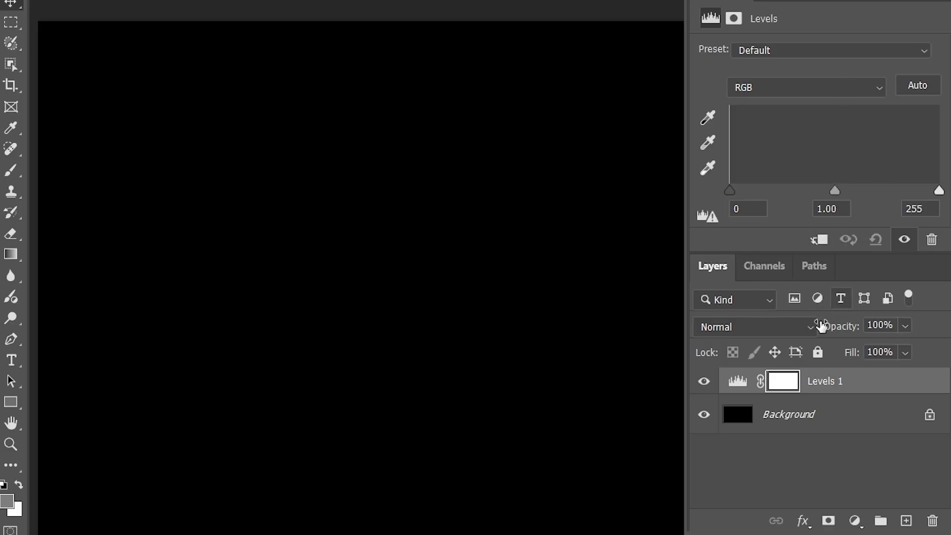
click(805, 419)
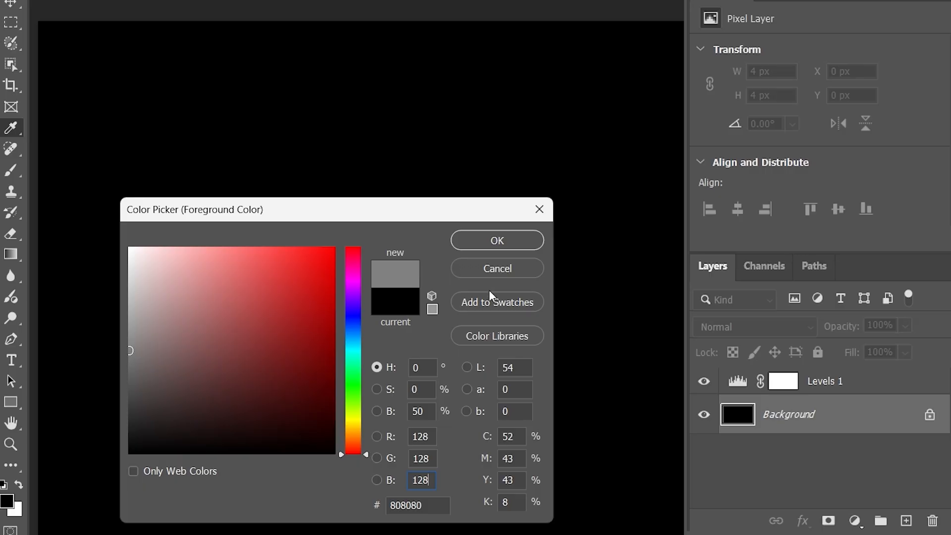
click(497, 241)
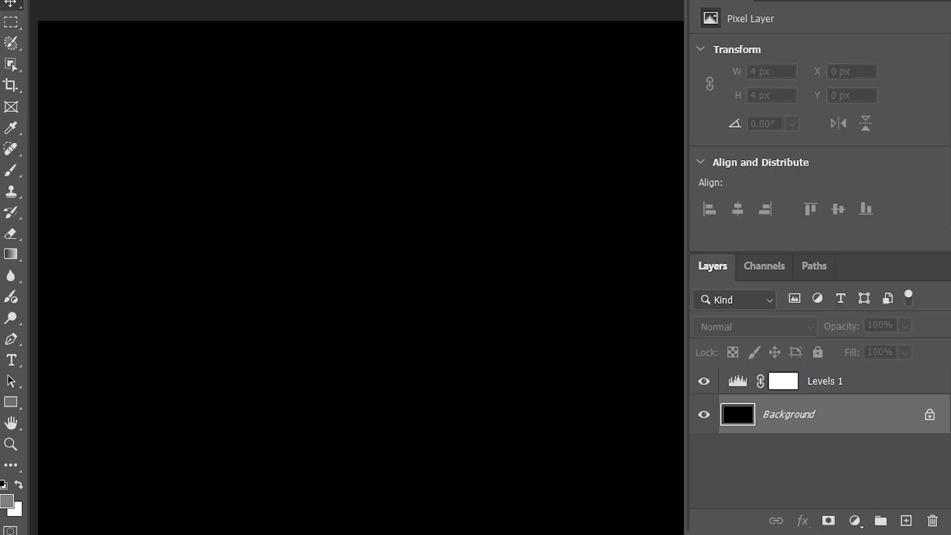
key(alt+BackSpace)
click(730, 380)
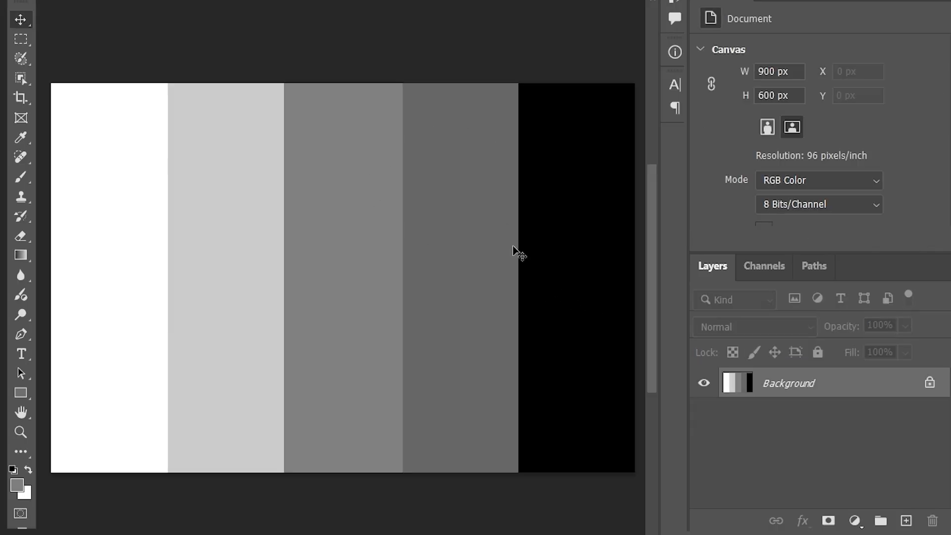
- Add a Levels adjustment layer above the five grayscale bars and inspect the bars' color values in the Info readout
click(853, 522)
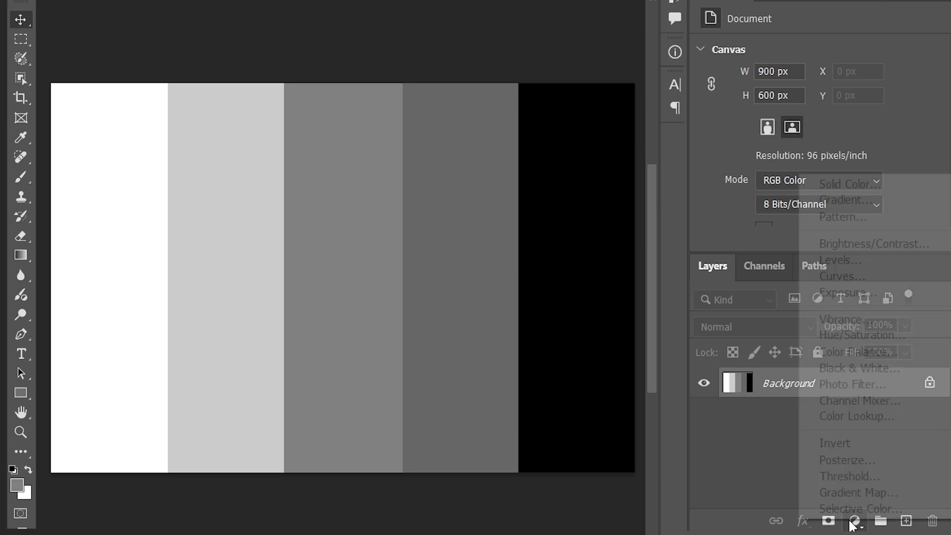
click(874, 263)
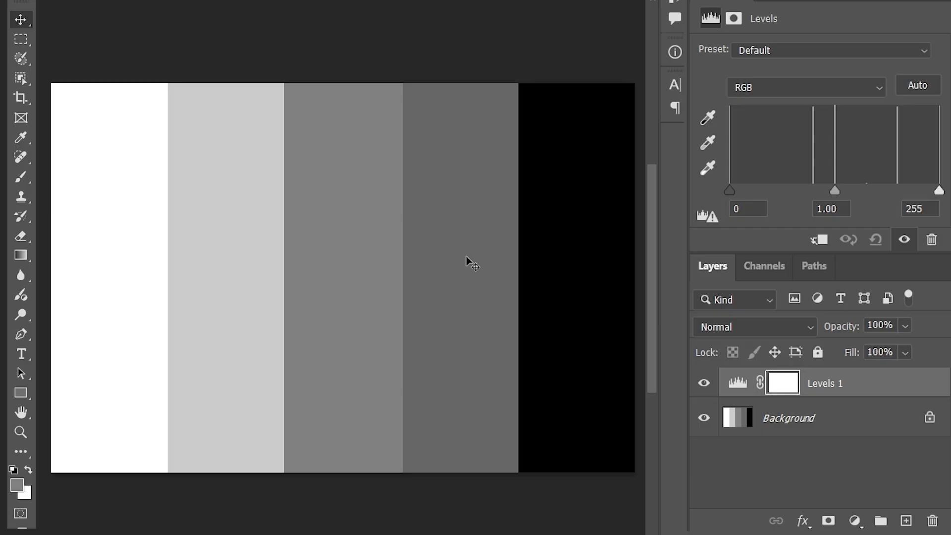
click(675, 54)
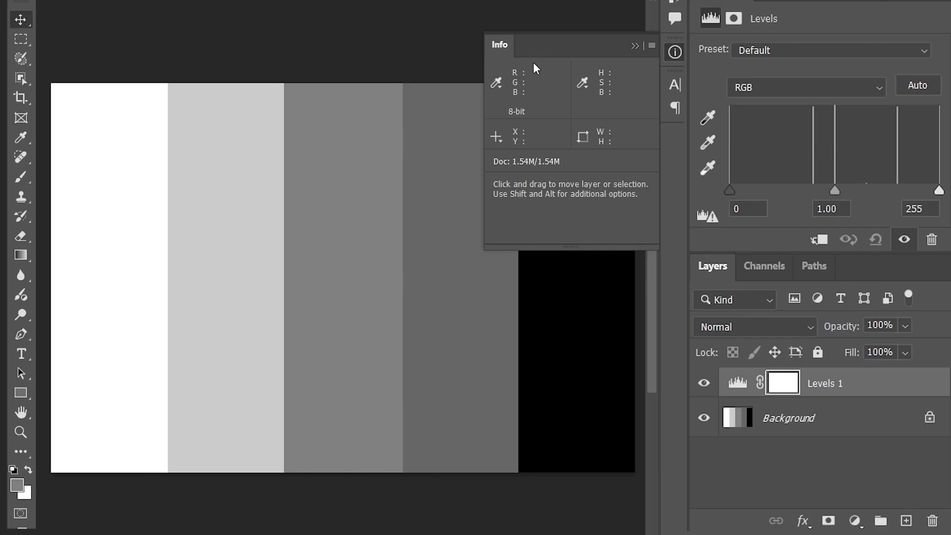
click(105, 251)
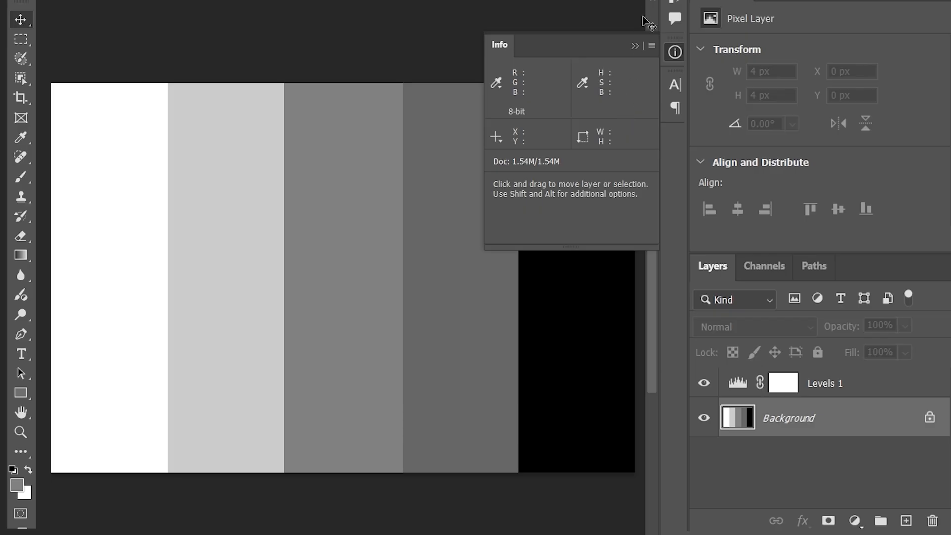
- Reopen the Levels 1 adjustment settings and use the Info readout to examine the gray bars' RGB values
click(636, 45)
click(822, 382)
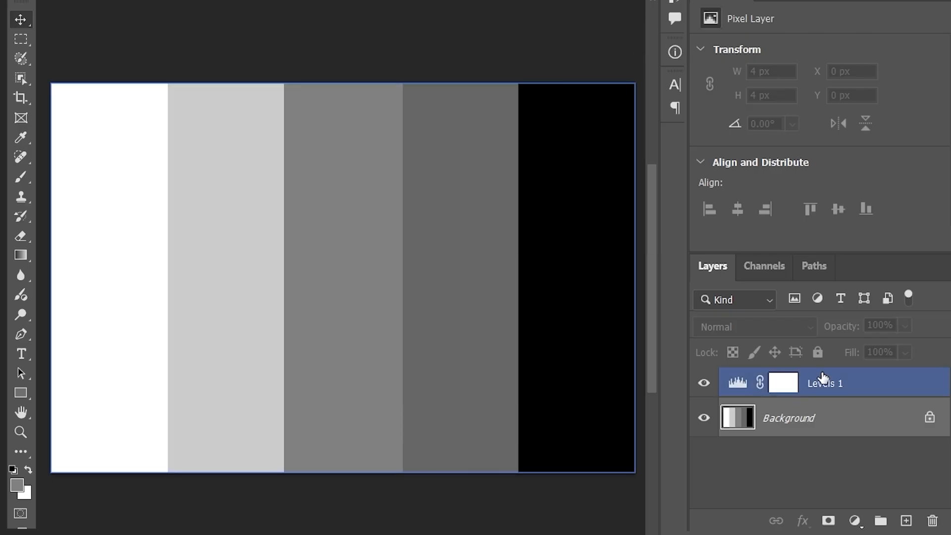
double_click(738, 384)
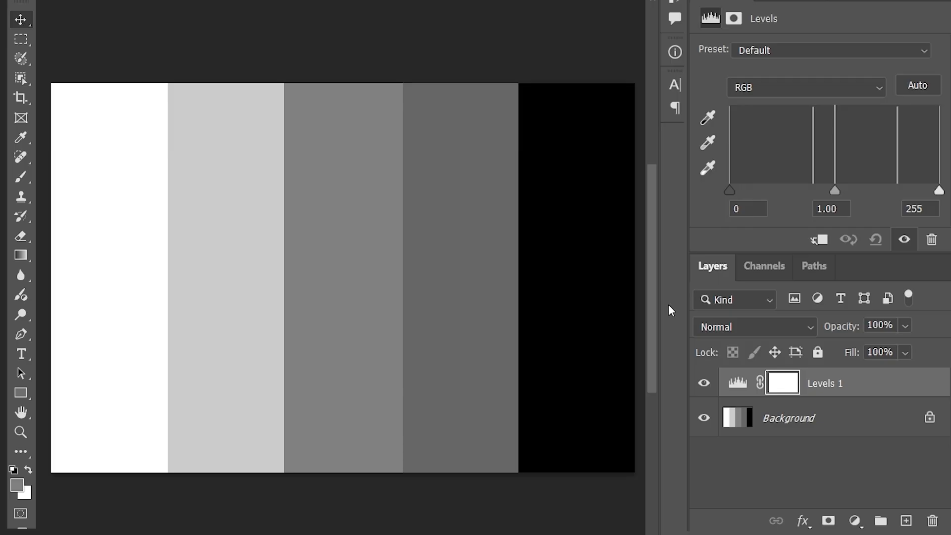
key(F8)
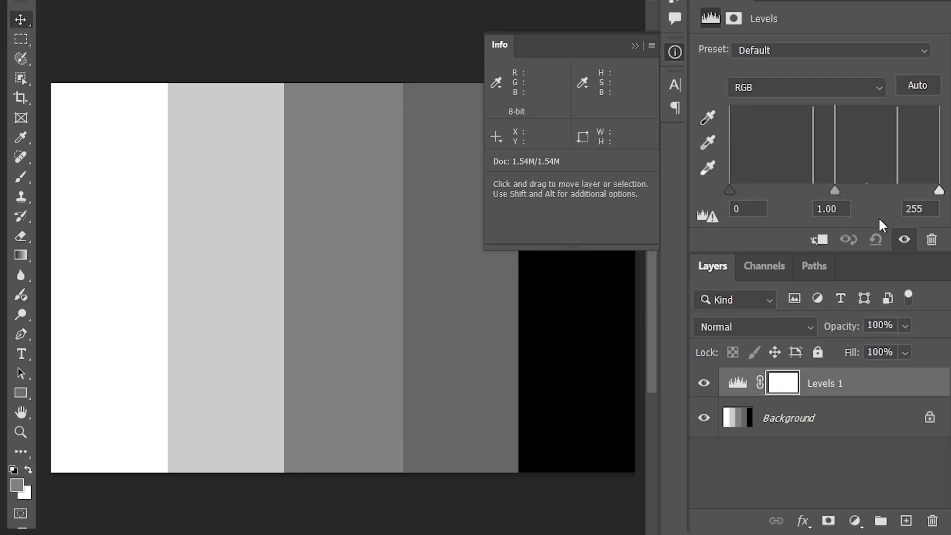
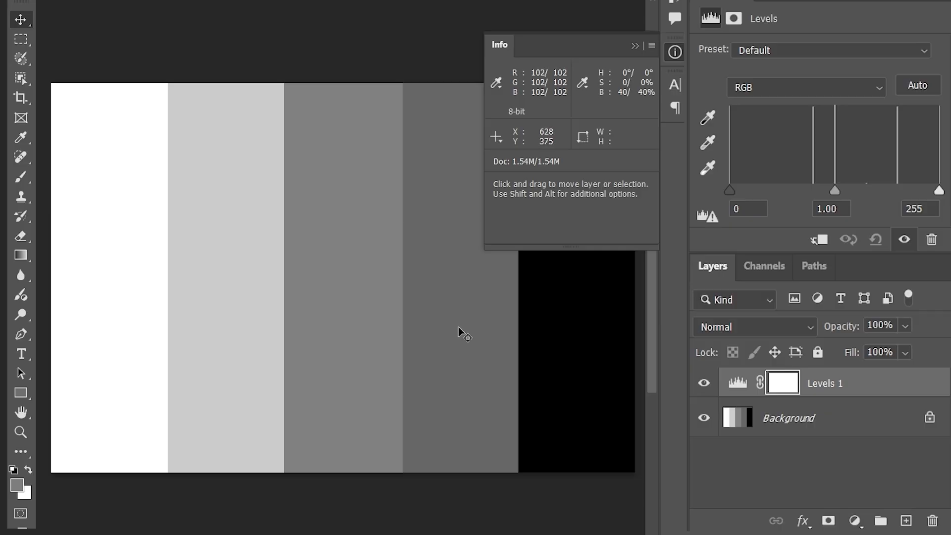
- Set the Levels midtone input to 1.32 and check the lightened bars' values in the Info readout
drag(835, 191, 820, 194)
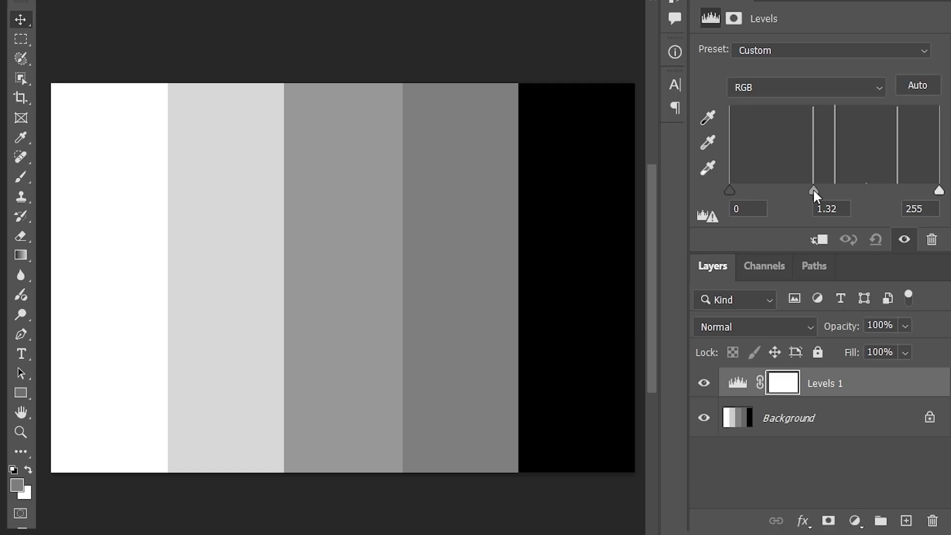
drag(814, 190, 814, 192)
click(748, 416)
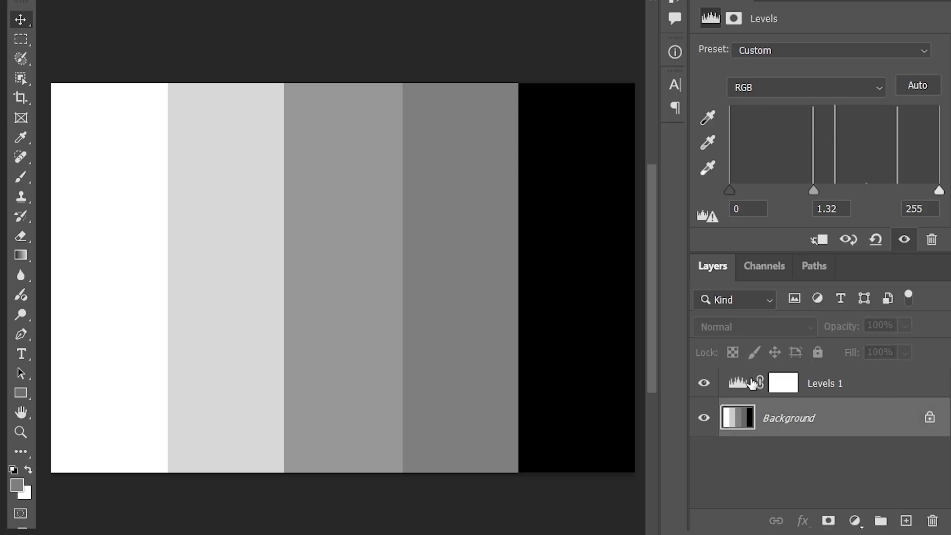
click(675, 52)
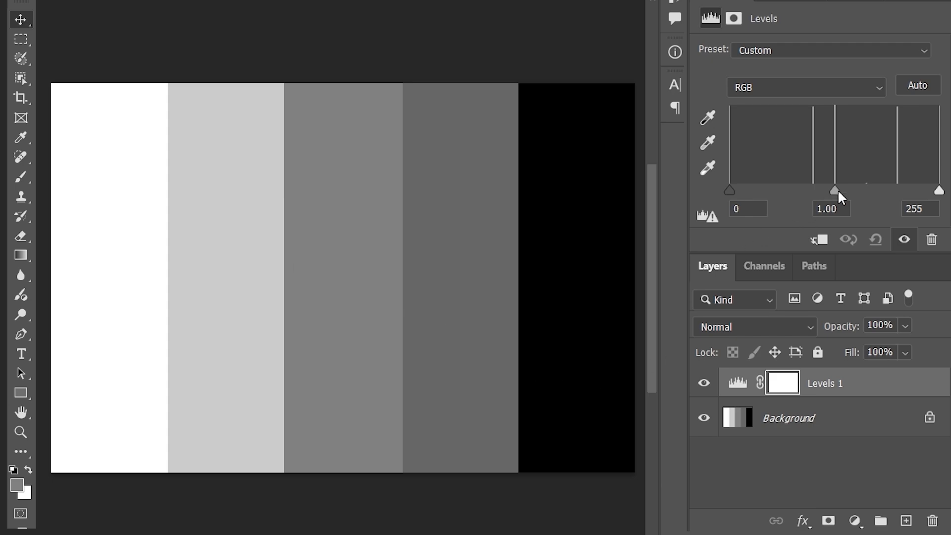
- Set the Levels midtone input to 0.31 and check the darkened bars' values in the Info readout
drag(843, 188, 899, 186)
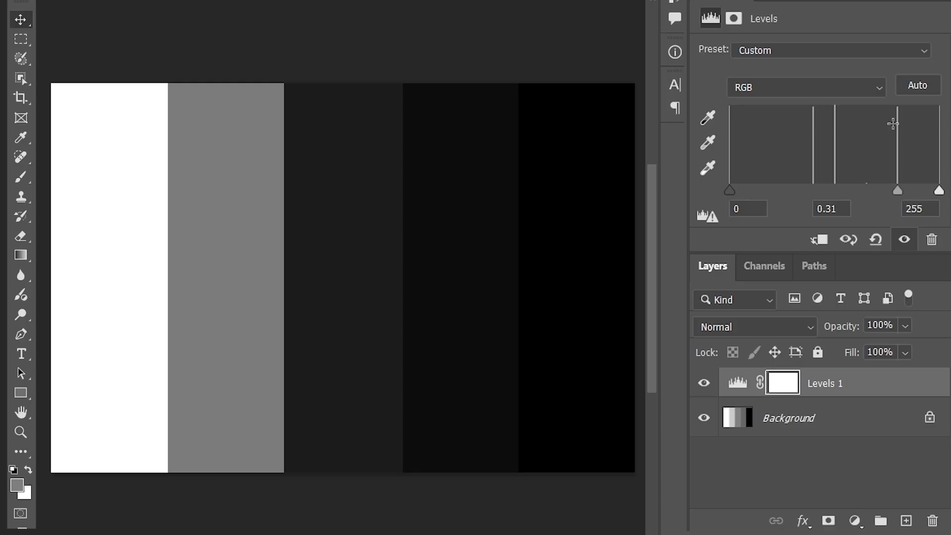
click(735, 421)
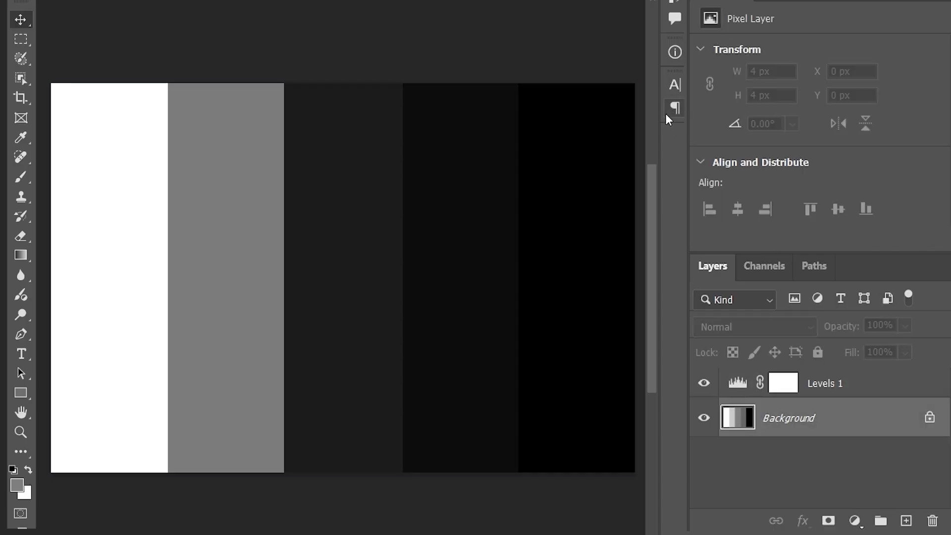
click(672, 57)
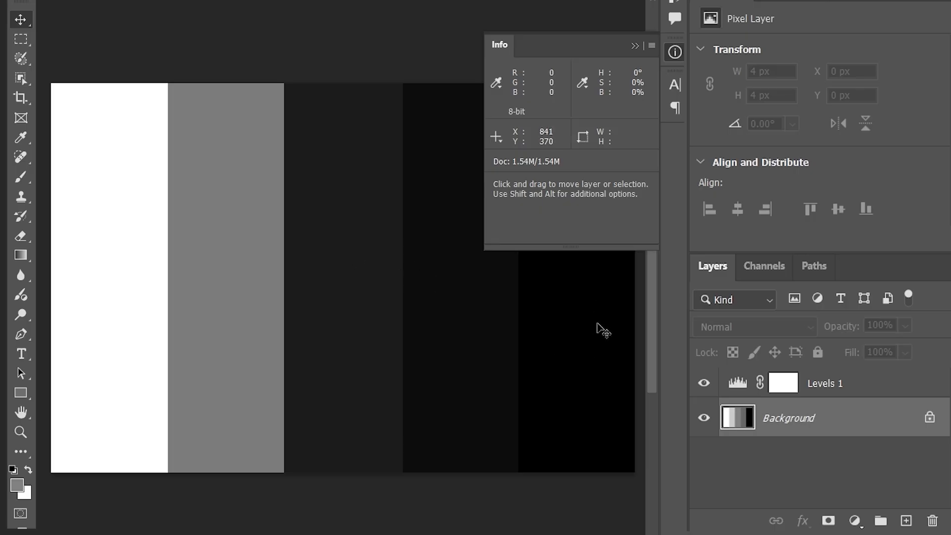
click(716, 395)
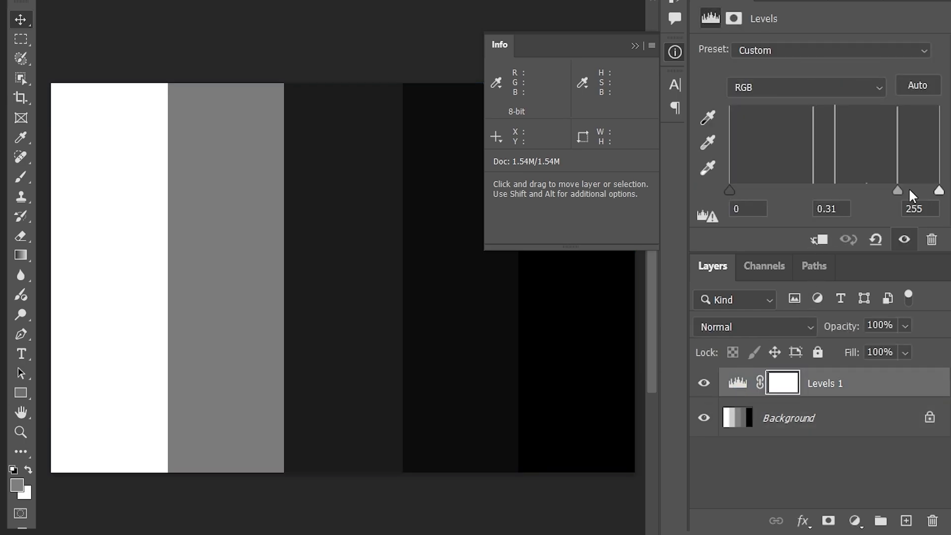
- Try the Levels midtone input at its extremes of 9.99 and 0.01, and reset the adjustment to its defaults
drag(897, 188, 723, 188)
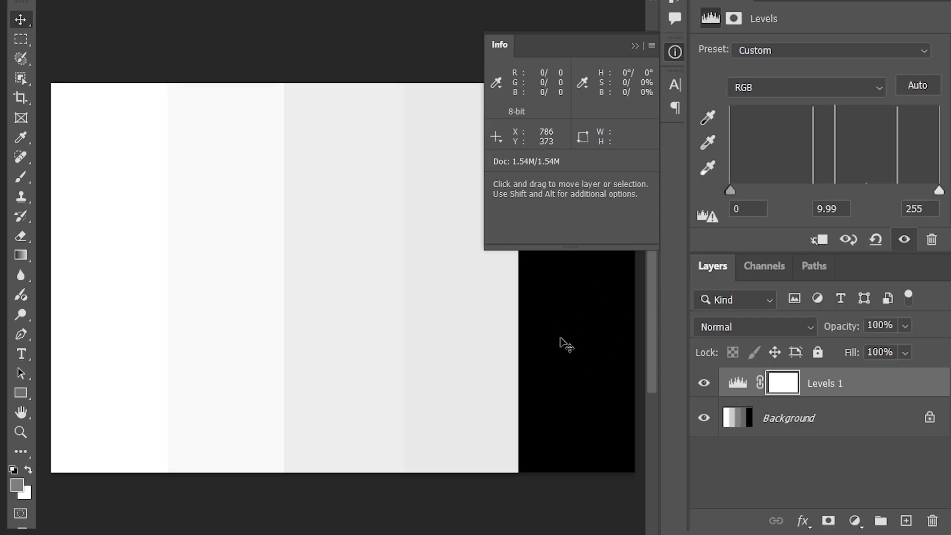
drag(731, 192, 941, 199)
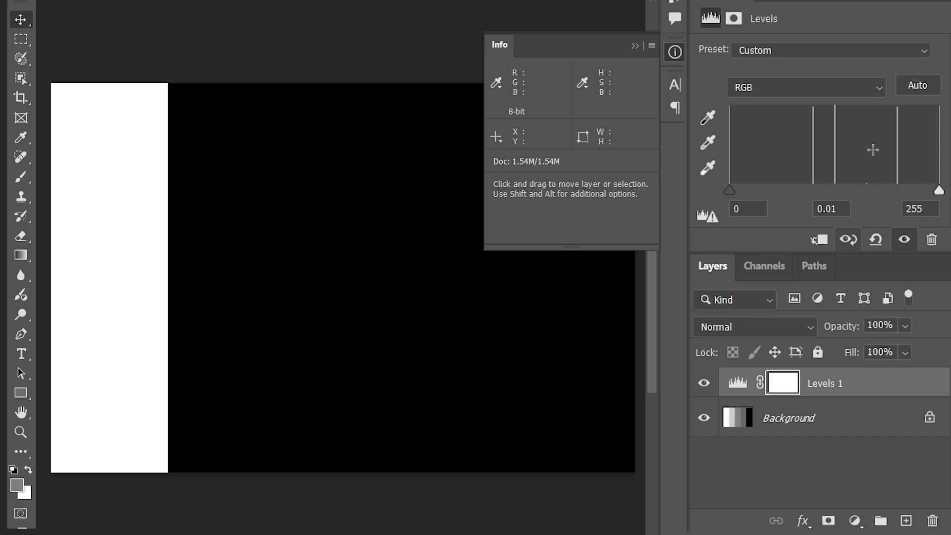
click(877, 242)
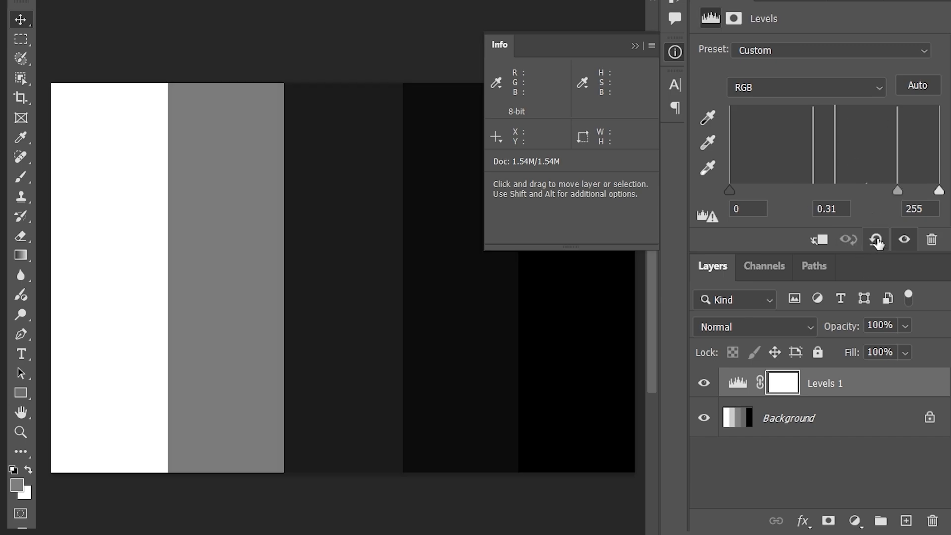
click(874, 241)
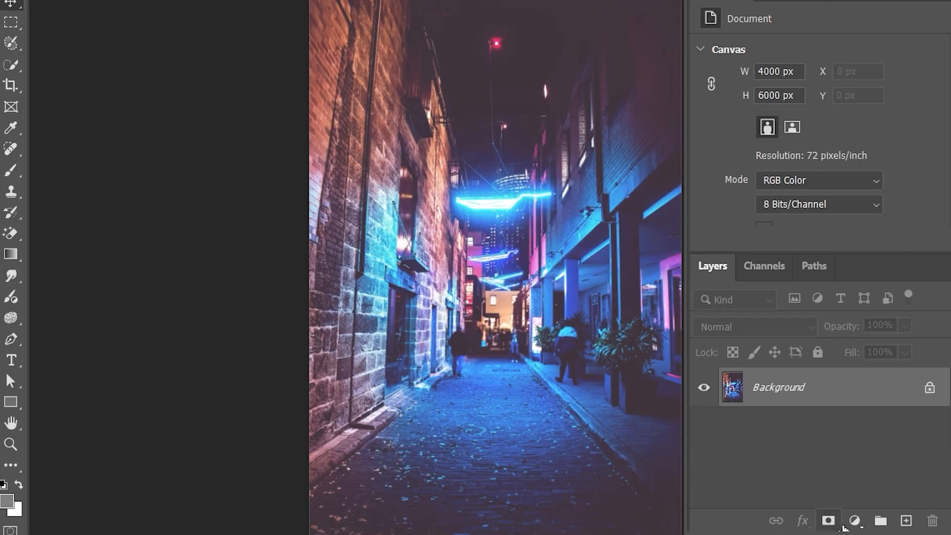
- Add a Levels adjustment layer above the neon-lit alley photo's background
click(853, 521)
click(847, 261)
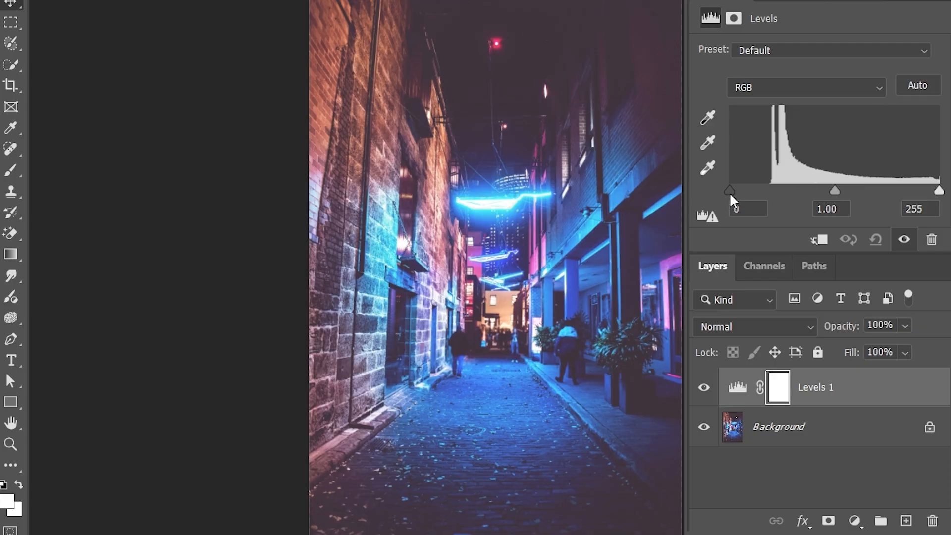
mouse_move(732, 197)
mouse_down()
mouse_move(764, 194)
mouse_move(732, 191)
mouse_up()
- Try setting the Levels black point by sampling the dark column beside the storefront, and undo the correction
click(709, 118)
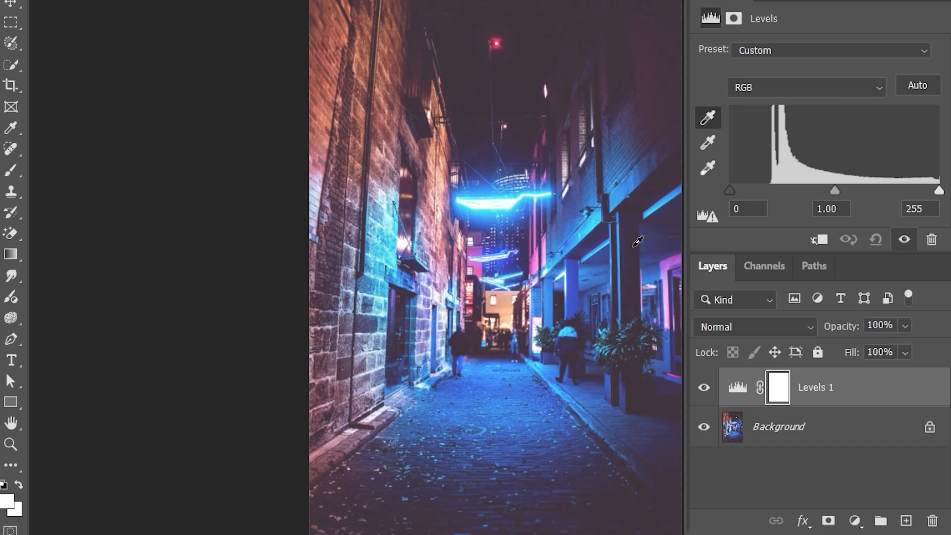
click(638, 240)
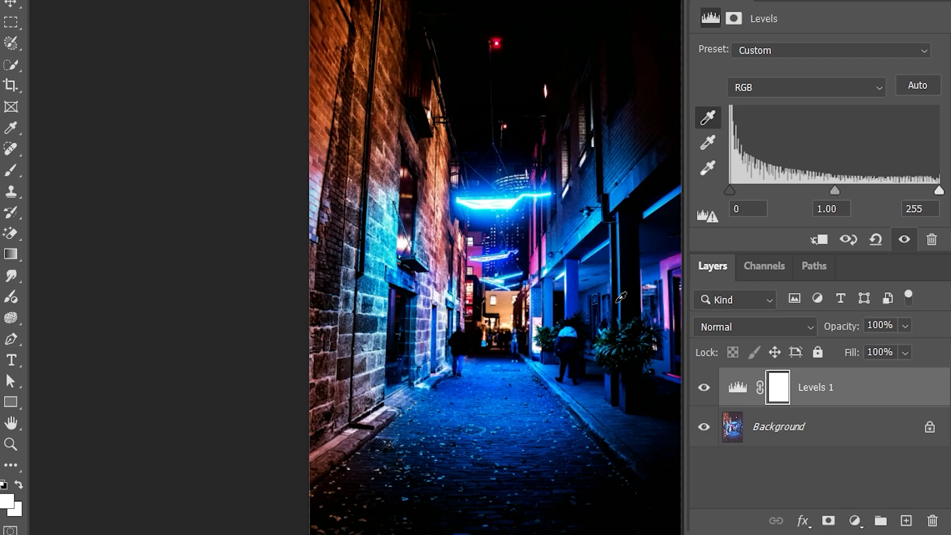
key(ctrl+z)
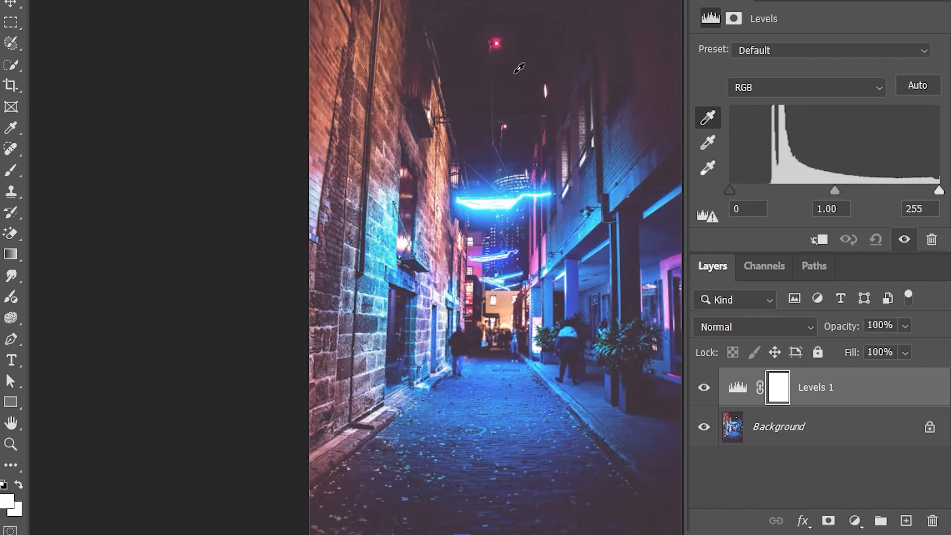
- Try setting the Levels black point by sampling the dark night sky and the blue-lit cobblestones, undoing each correction
click(518, 68)
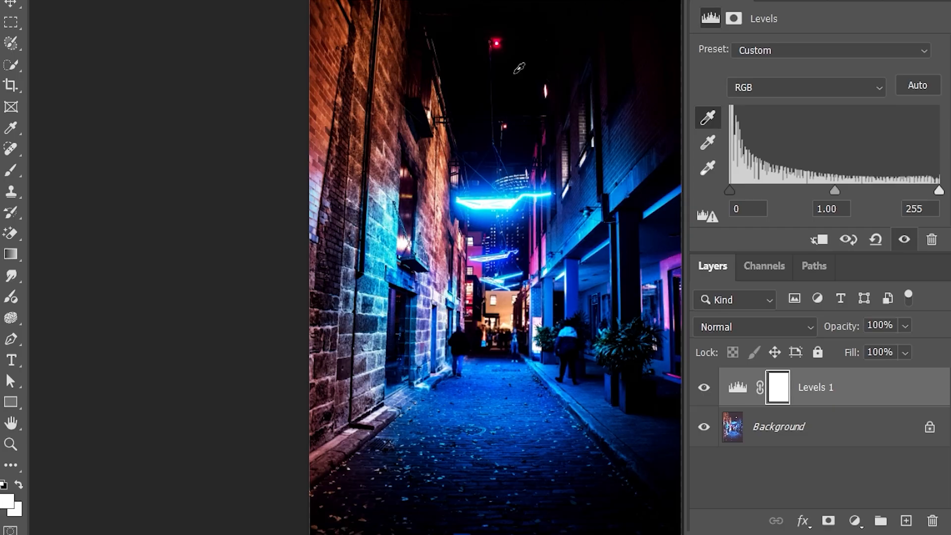
key(ctrl+z)
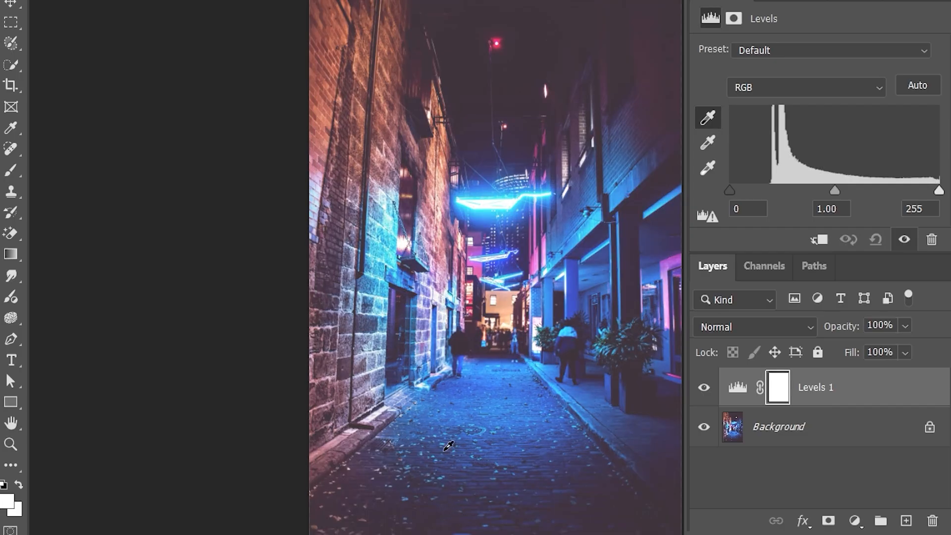
click(428, 421)
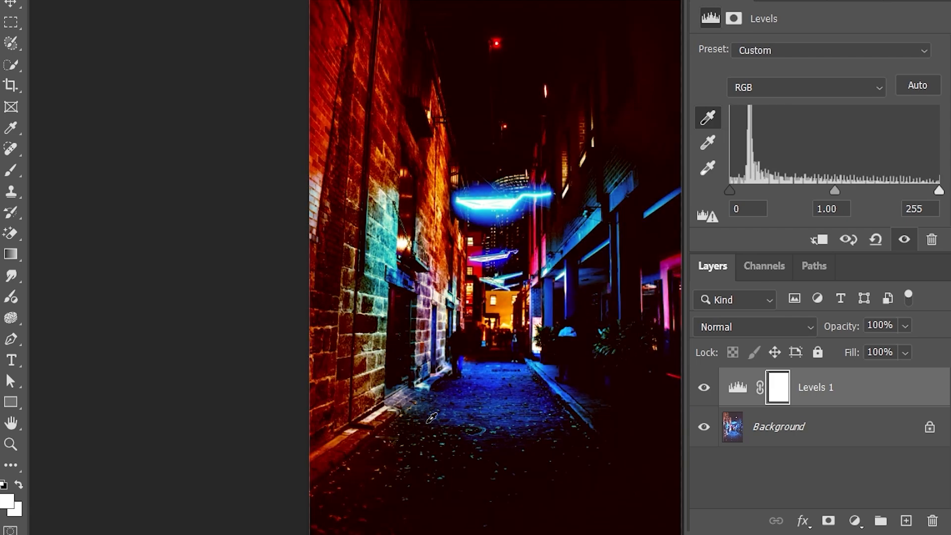
key(ctrl+z)
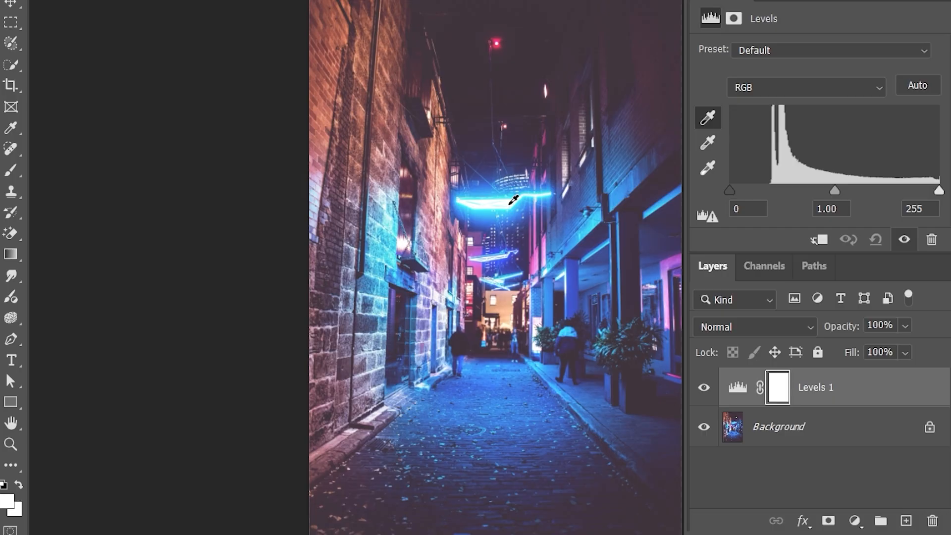
- Undo a trial black-point sample on the blue neon light, and set the black point from the dark night sky
click(513, 199)
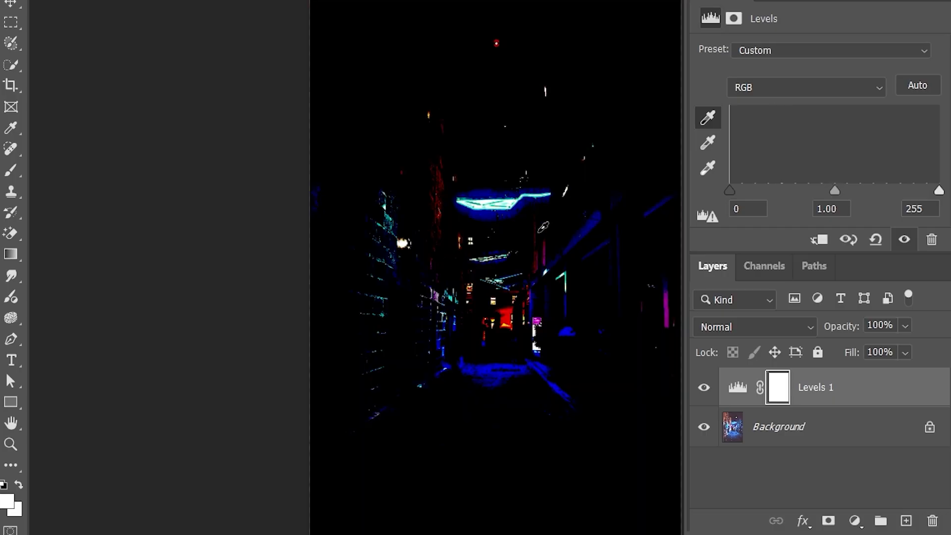
key(ctrl+z)
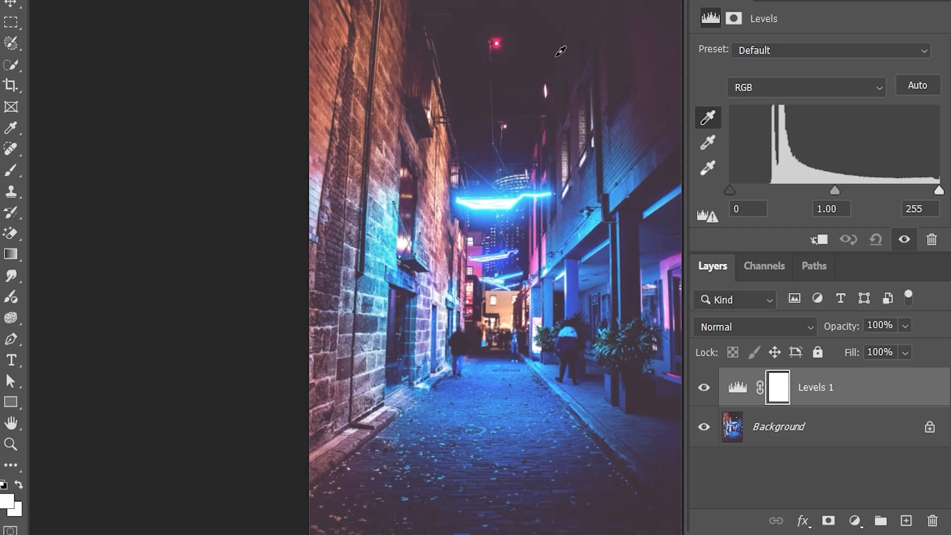
click(560, 51)
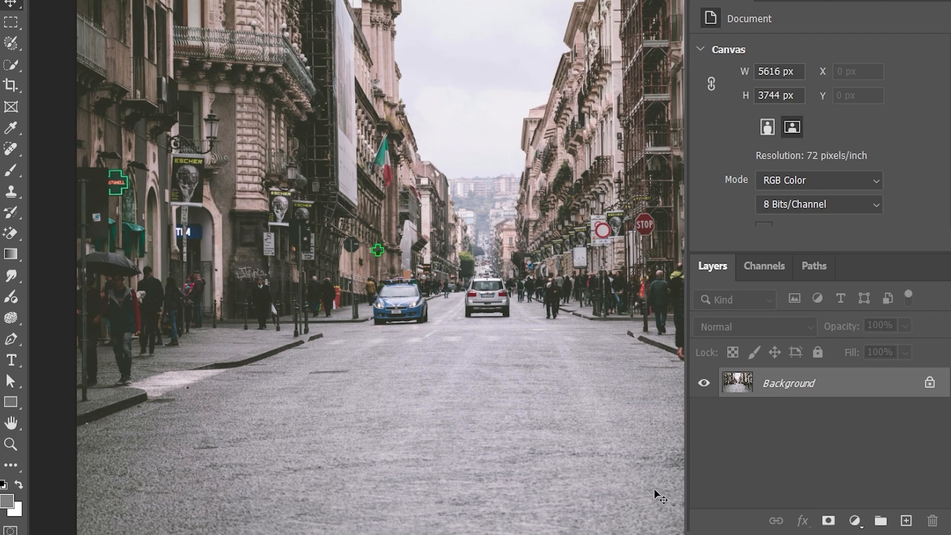
- Add a Levels adjustment layer to the city street photo and set its gray point from the stone wall near the Escher banner
click(854, 520)
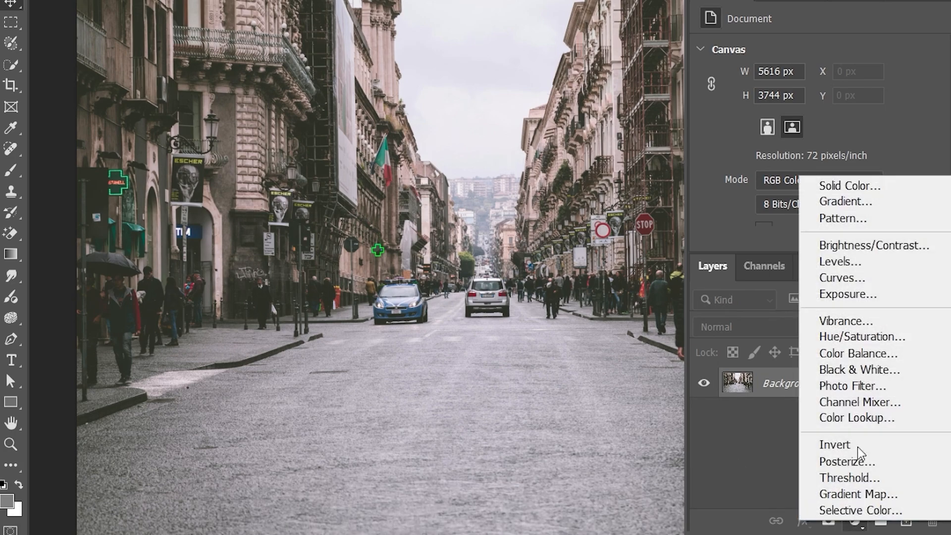
click(843, 261)
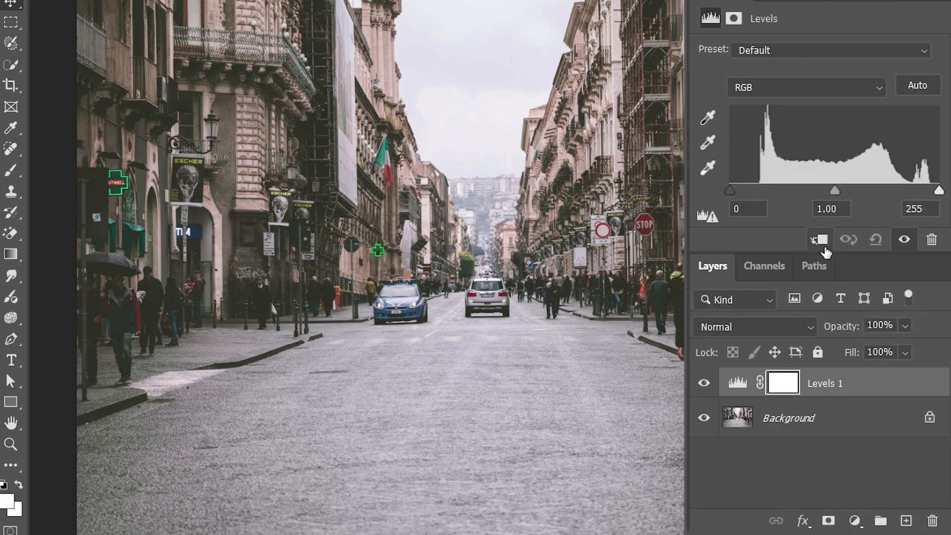
click(709, 143)
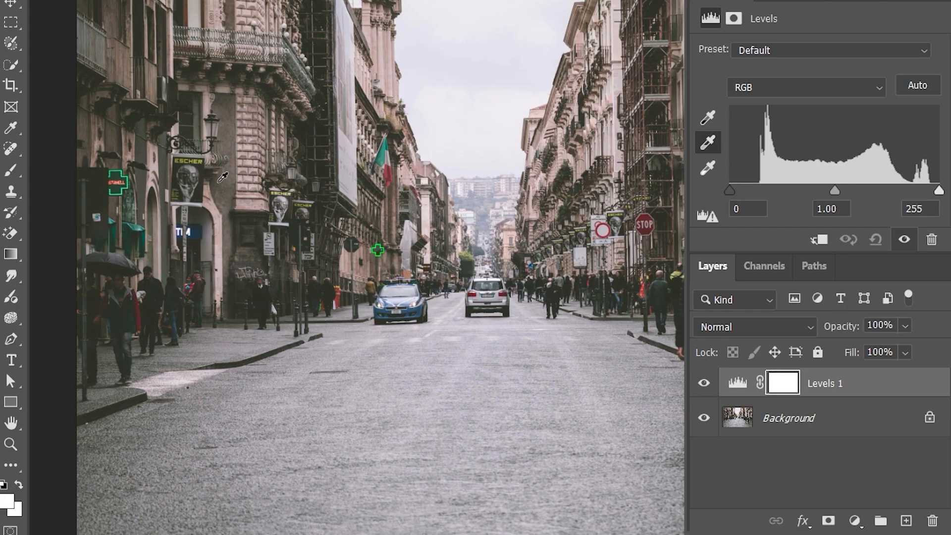
click(233, 139)
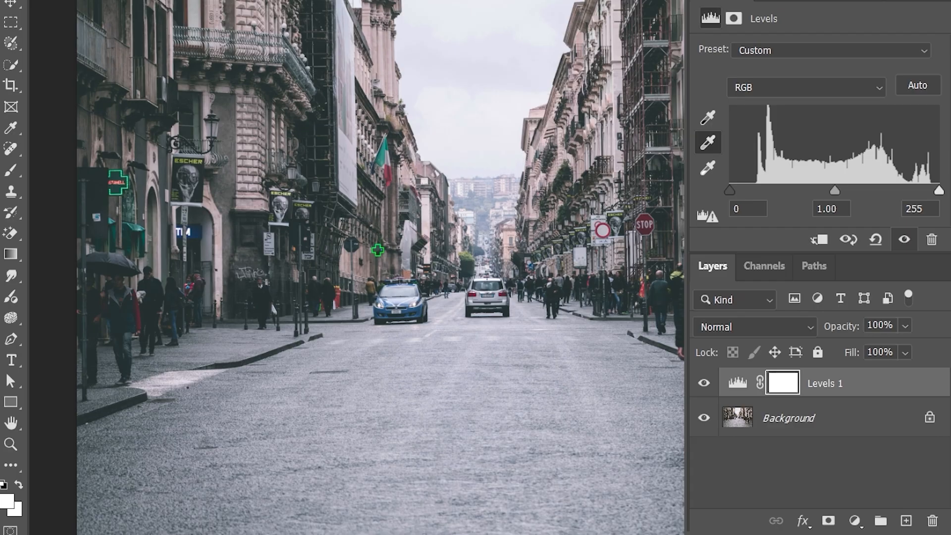
- Compare the street photo with and without the Levels correction by hiding and showing the adjustment layer
click(704, 385)
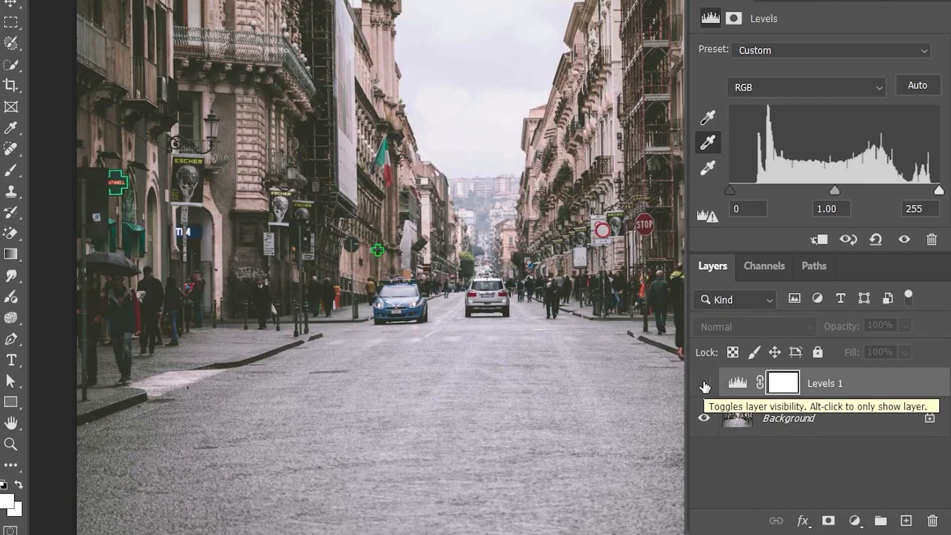
click(704, 384)
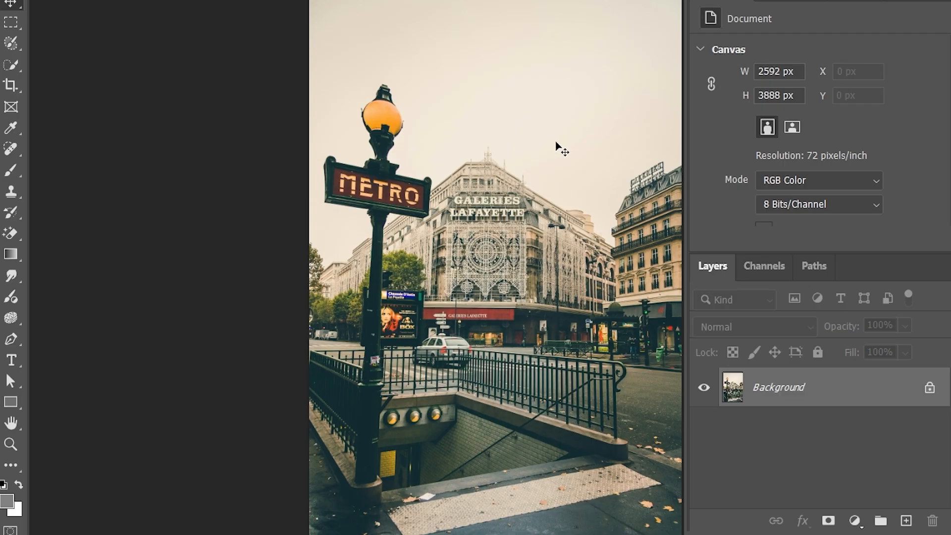
- Add a Levels adjustment layer to the Metro photo and set its white point by sampling the pale sky
click(855, 520)
click(842, 268)
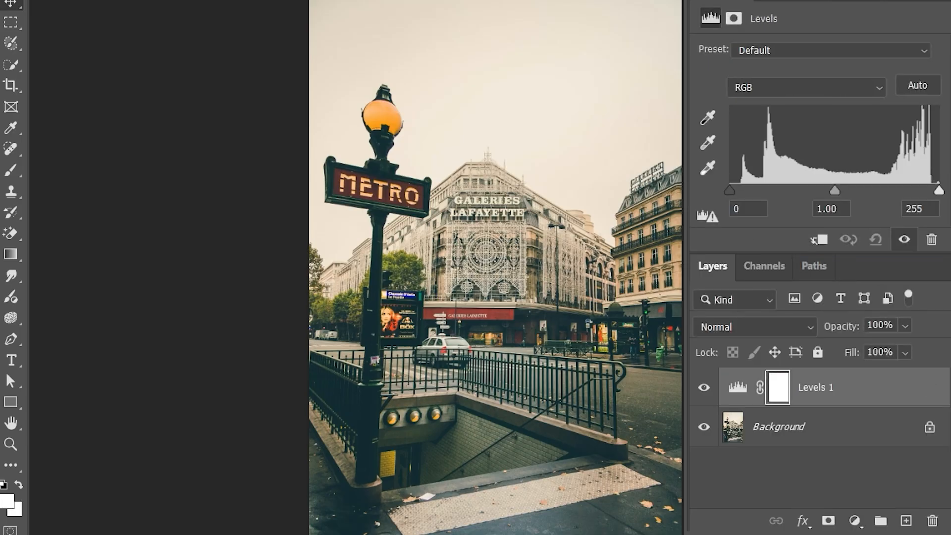
click(707, 169)
click(585, 131)
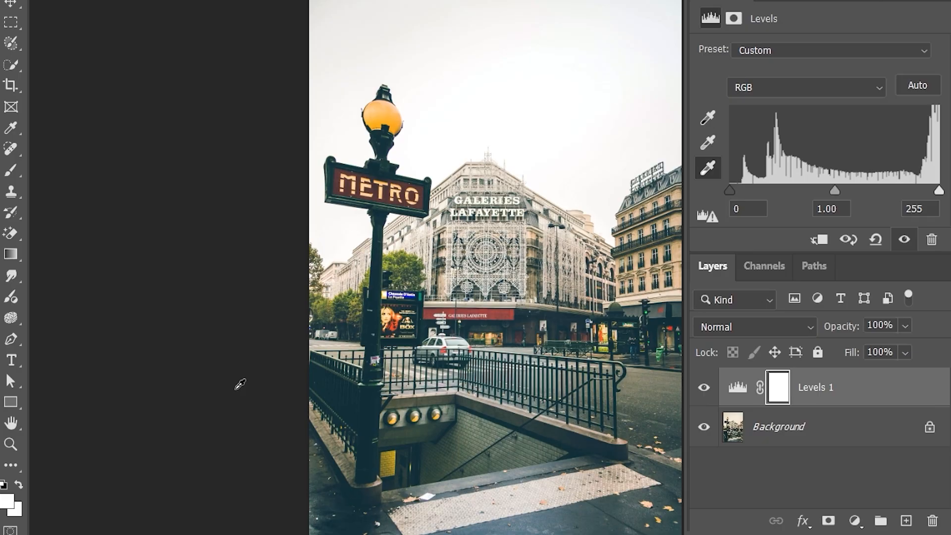
click(575, 205)
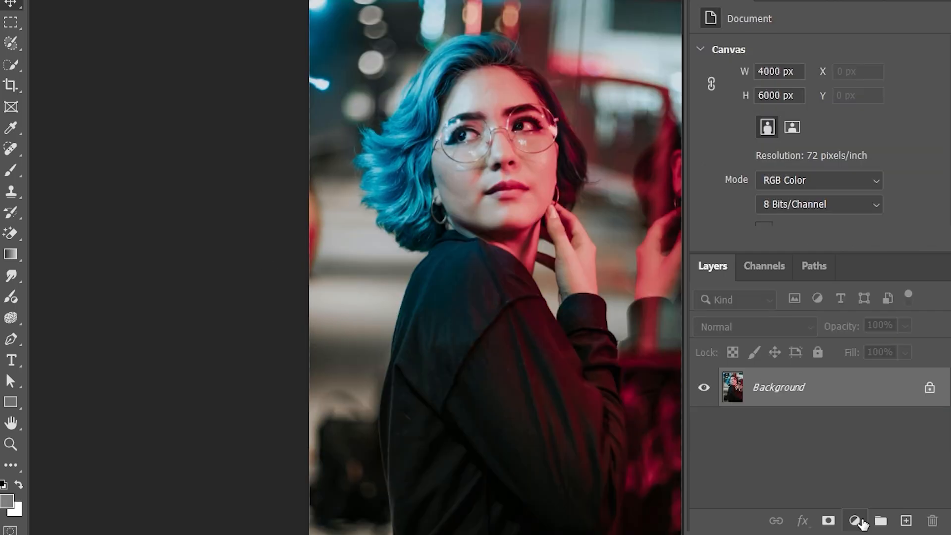
- Add a Levels adjustment layer above the blue-haired portrait's background and switch it to the Red channel
click(856, 521)
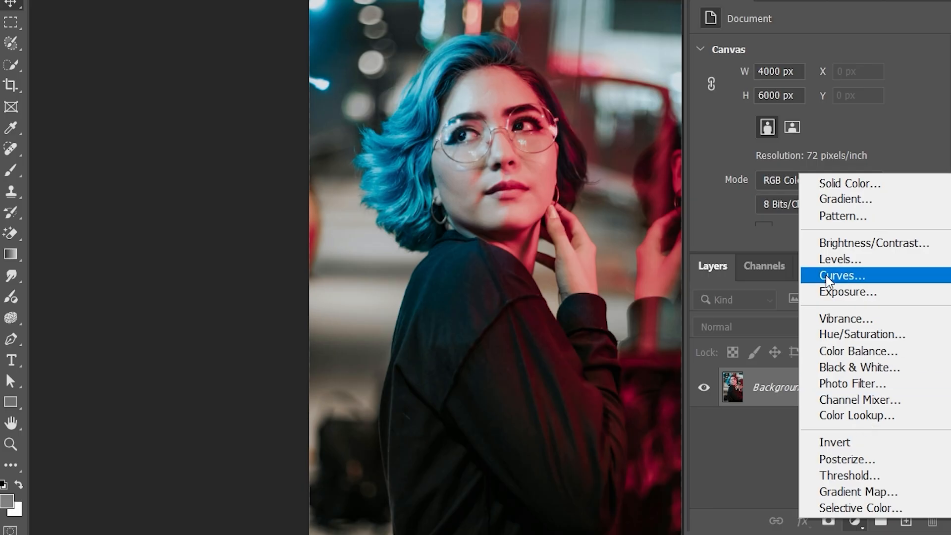
click(824, 262)
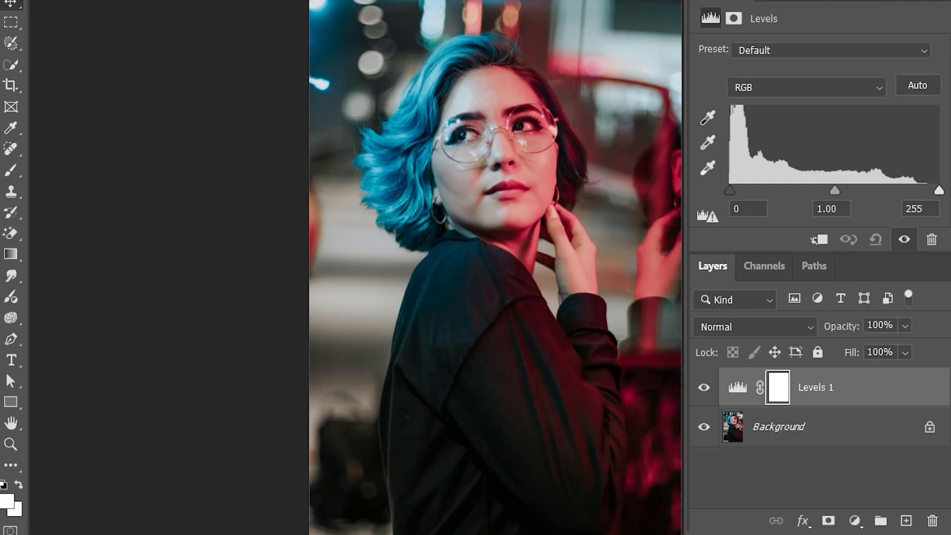
click(759, 84)
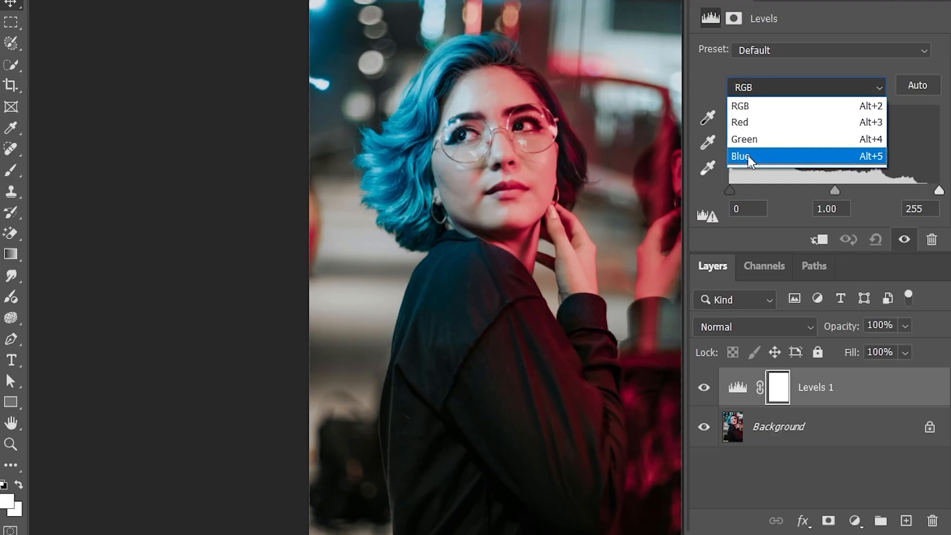
click(745, 130)
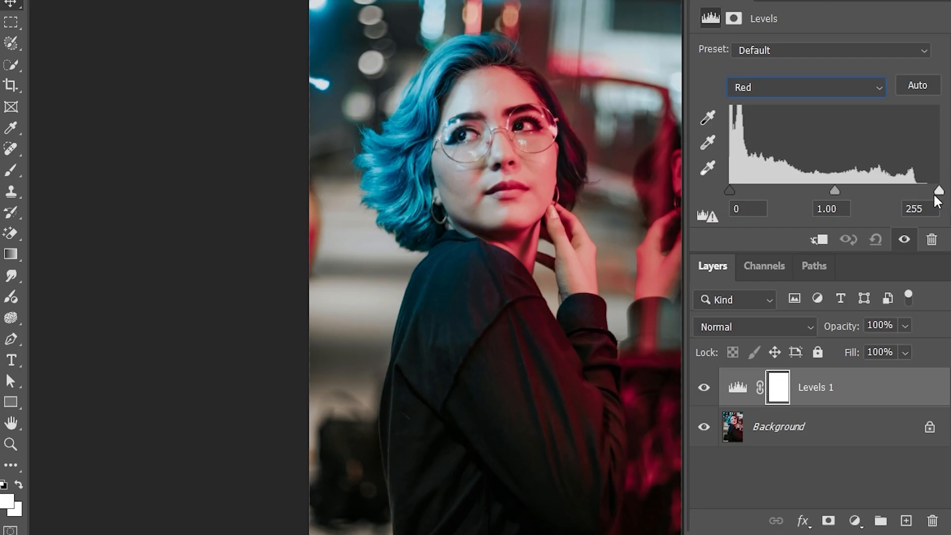
- Try the Red channel's highlight, shadow and midtone inputs, with the midtone at 0.82, and reset the Levels adjustment
mouse_move(938, 191)
mouse_down()
mouse_move(806, 192)
mouse_move(939, 191)
mouse_up()
mouse_move(728, 191)
mouse_down()
mouse_move(863, 180)
mouse_move(727, 190)
mouse_up()
mouse_move(836, 189)
mouse_down()
mouse_move(772, 187)
mouse_move(887, 186)
mouse_move(849, 187)
mouse_up()
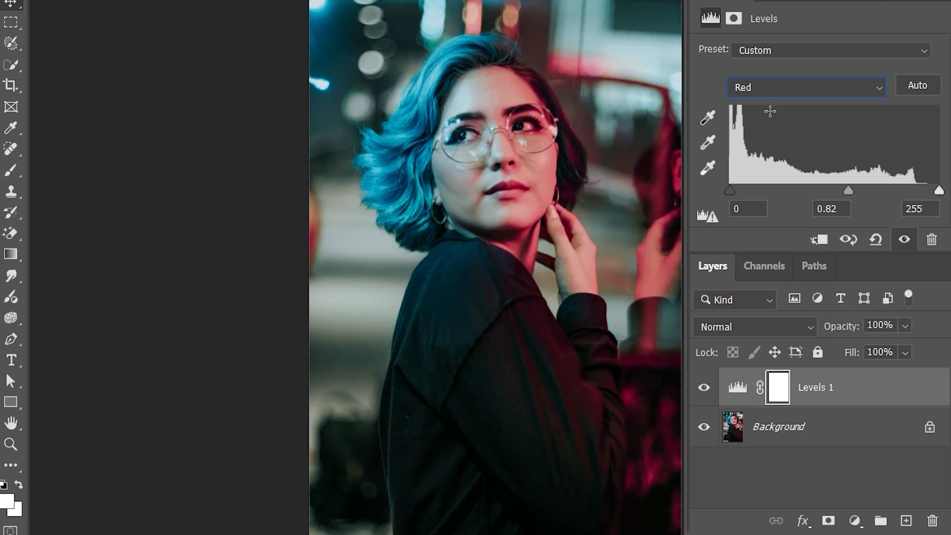
click(875, 240)
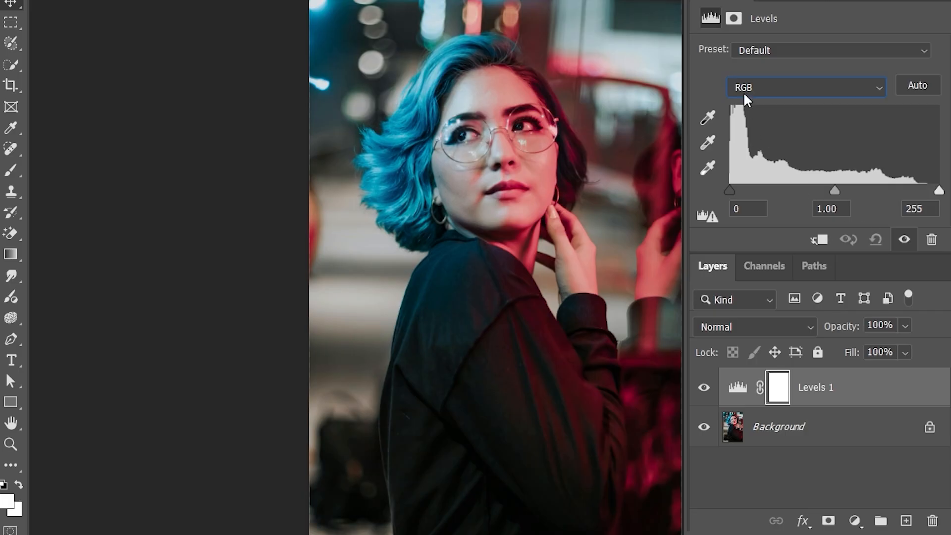
- Try shifting the Green channel's highlight and shadow inputs on the portrait's Levels adjustment, returning them to 255 and 0
click(756, 87)
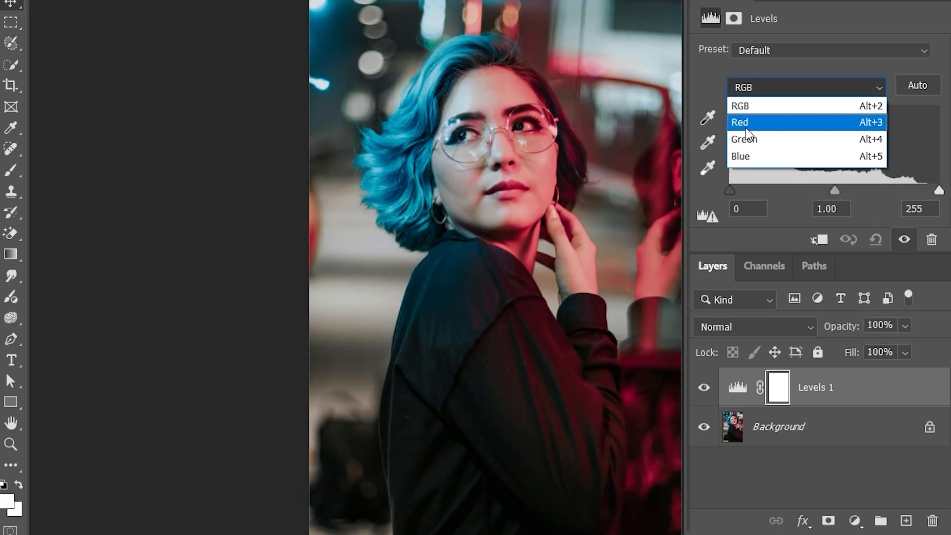
click(753, 140)
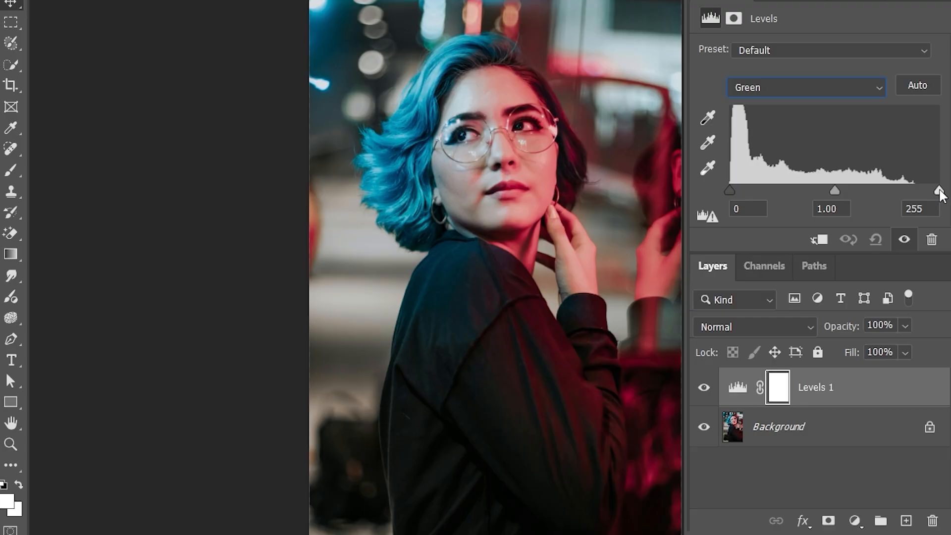
mouse_move(940, 191)
mouse_down()
mouse_move(808, 192)
mouse_move(939, 191)
mouse_up()
mouse_move(733, 191)
mouse_down()
mouse_move(835, 186)
mouse_move(716, 193)
mouse_up()
- Try shifting the Blue channel's highlight and shadow inputs on the portrait's Levels adjustment, returning them to 255 and 0
click(767, 87)
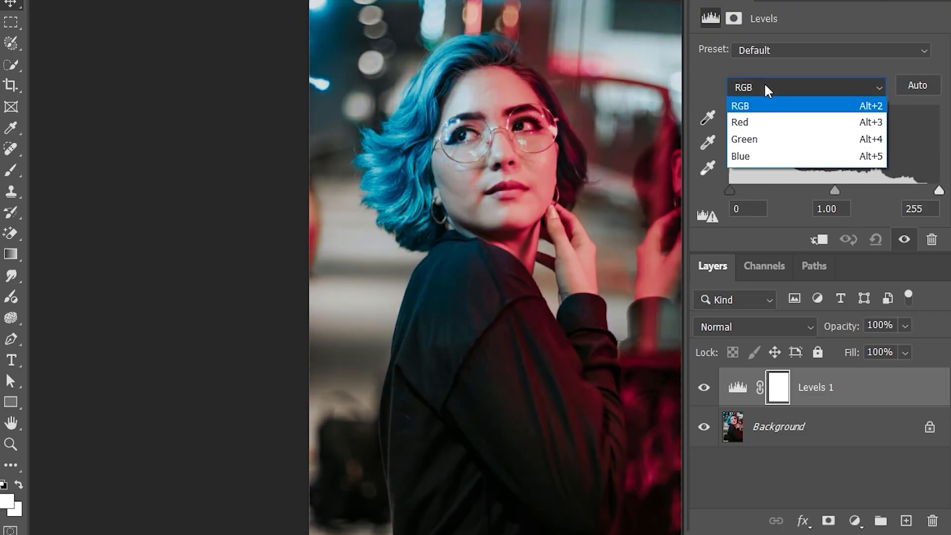
click(747, 155)
mouse_move(934, 189)
mouse_down()
mouse_move(843, 189)
mouse_move(939, 190)
mouse_up()
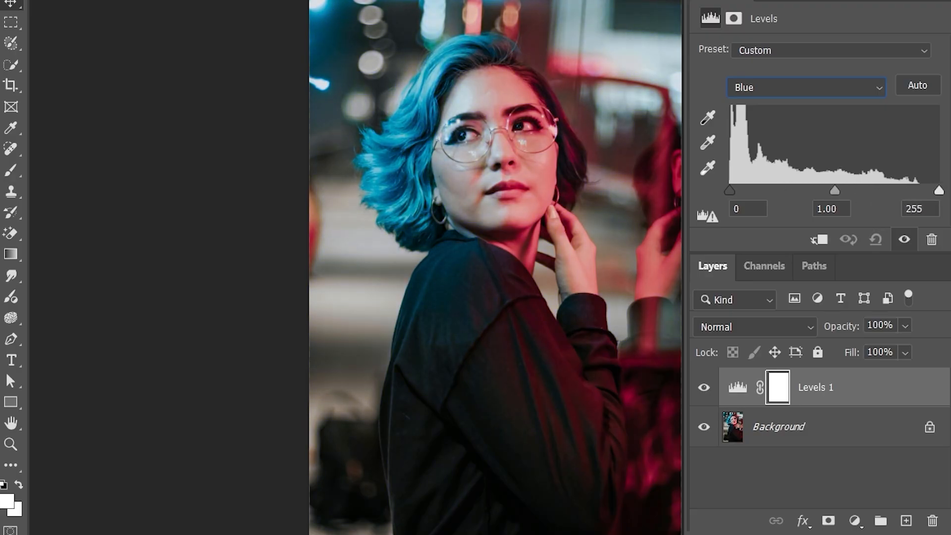
drag(734, 193, 702, 193)
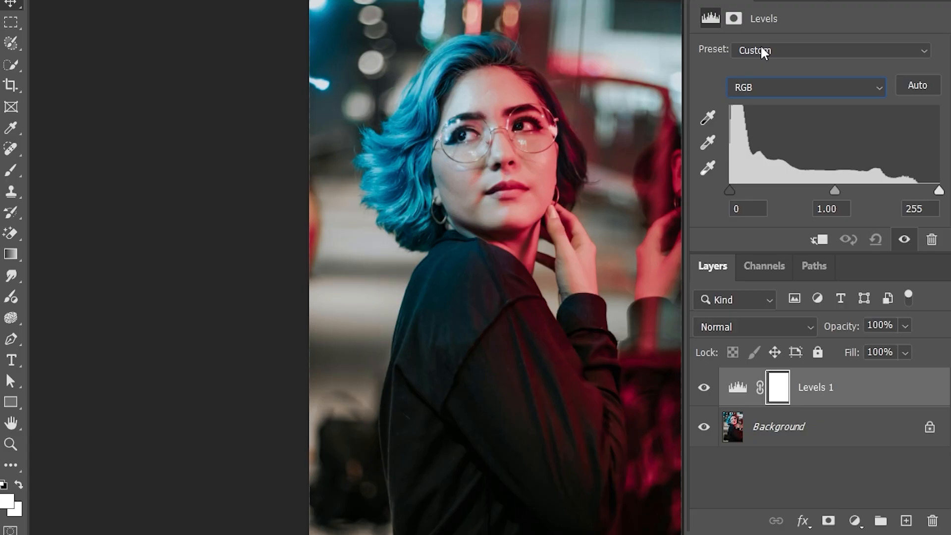
- Apply the Levels presets Darker, Increase Contrast 1, Increase Contrast 2 and Increase Contrast 3 to the portrait in turn
click(760, 49)
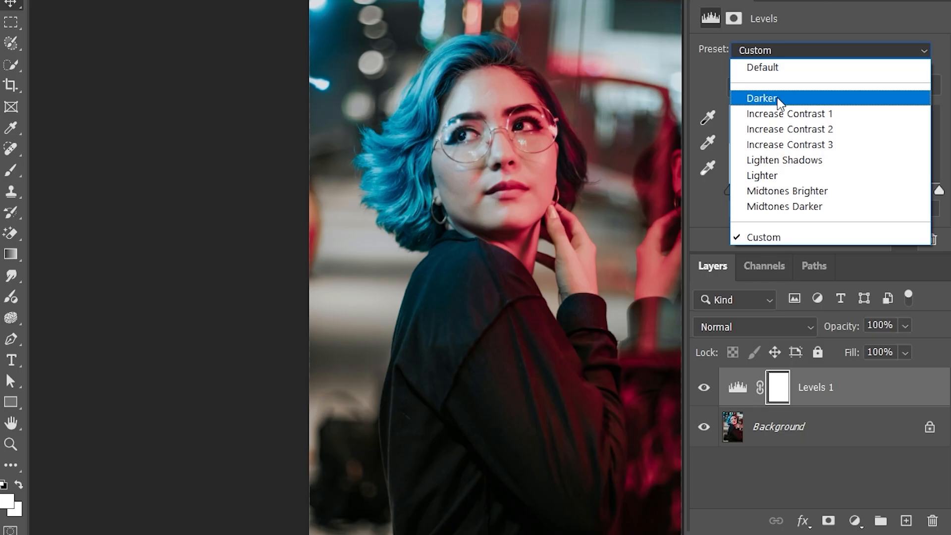
click(790, 101)
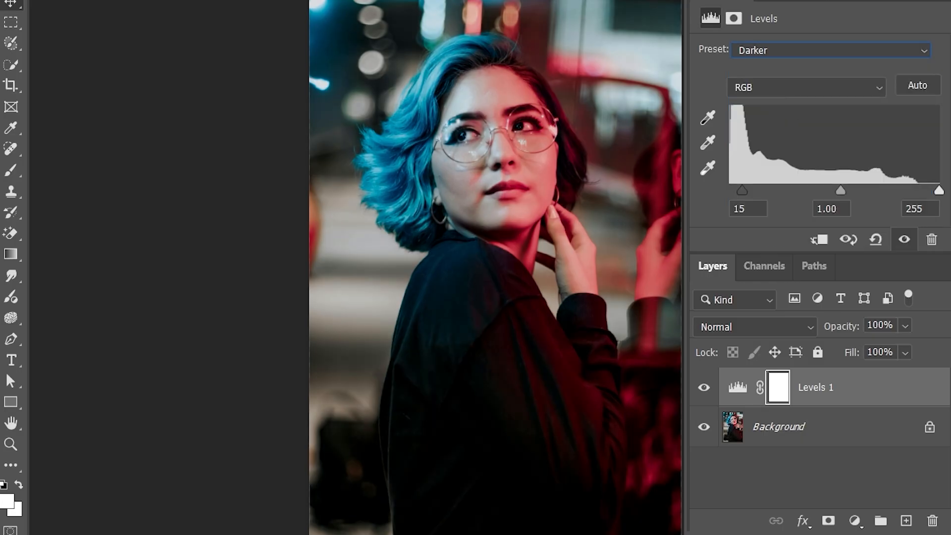
click(761, 51)
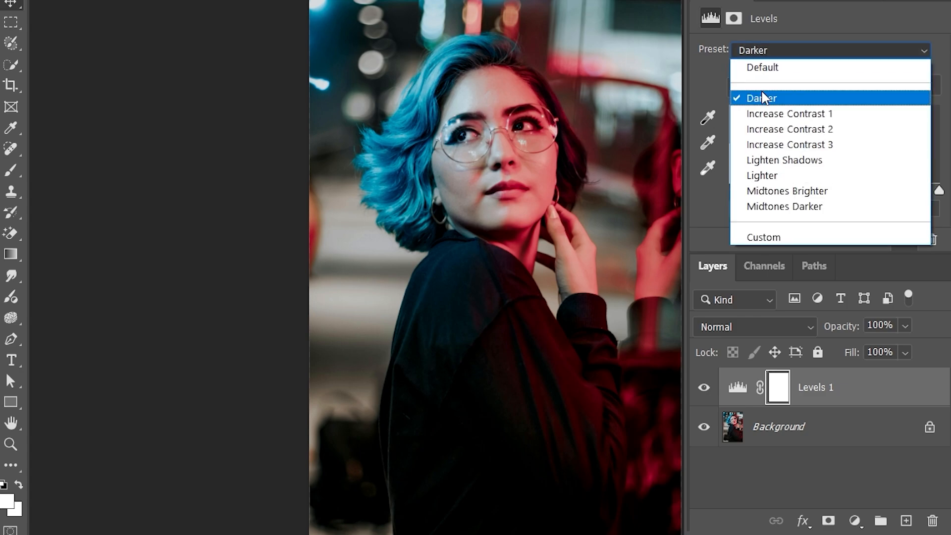
click(841, 116)
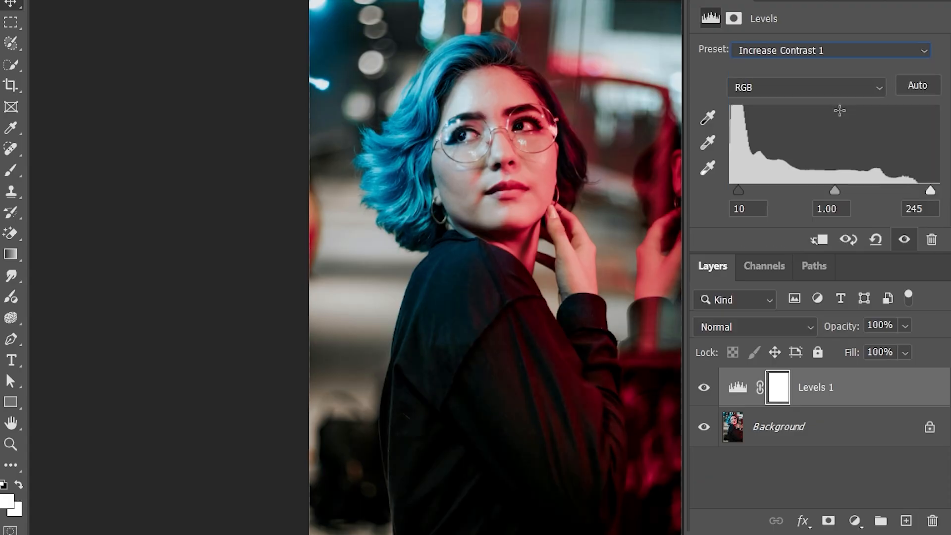
click(782, 53)
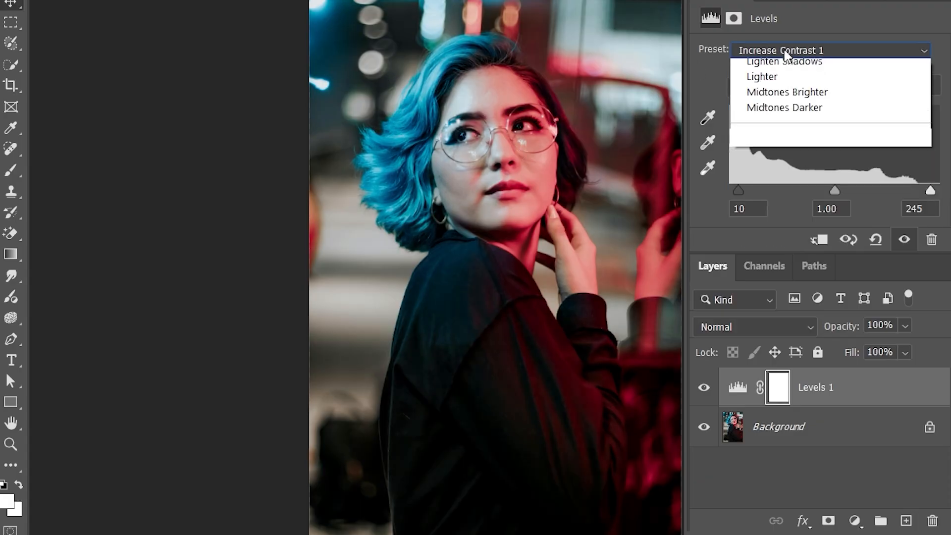
click(793, 132)
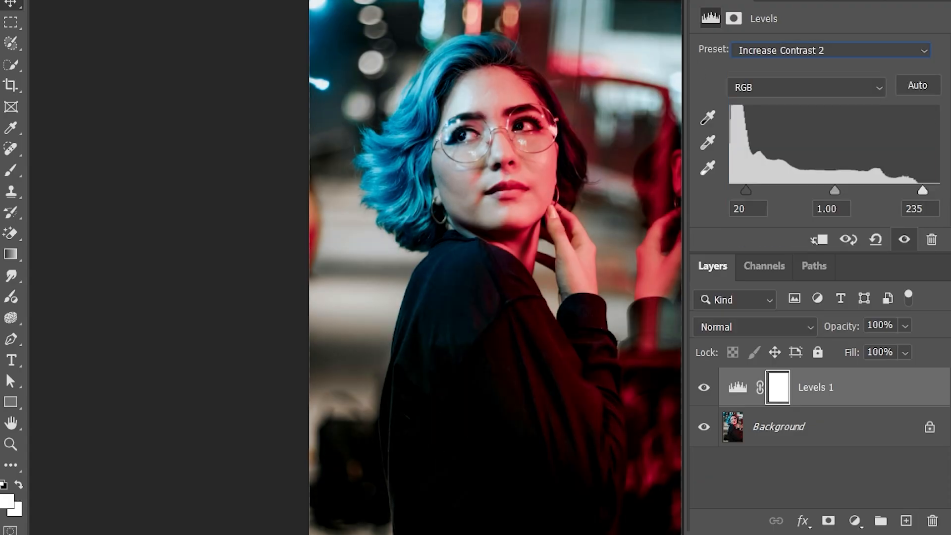
click(754, 54)
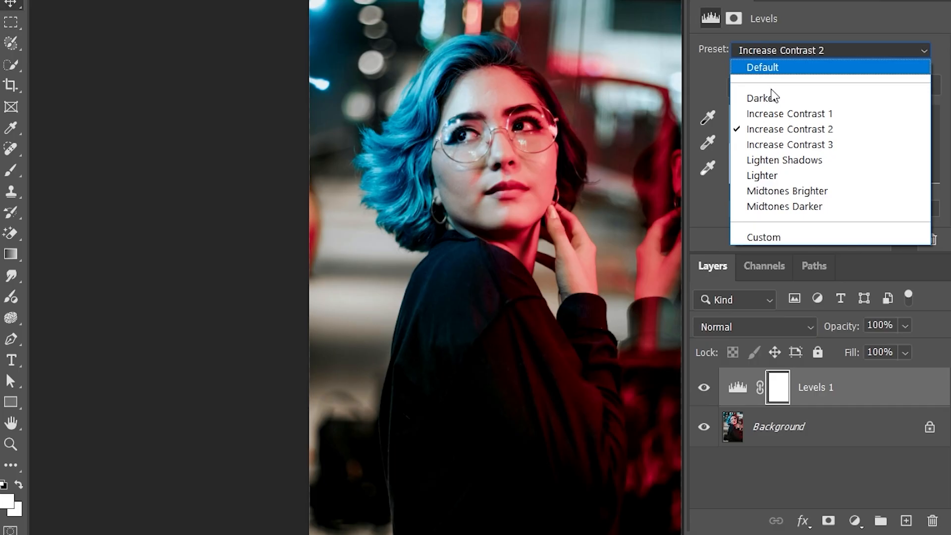
click(792, 145)
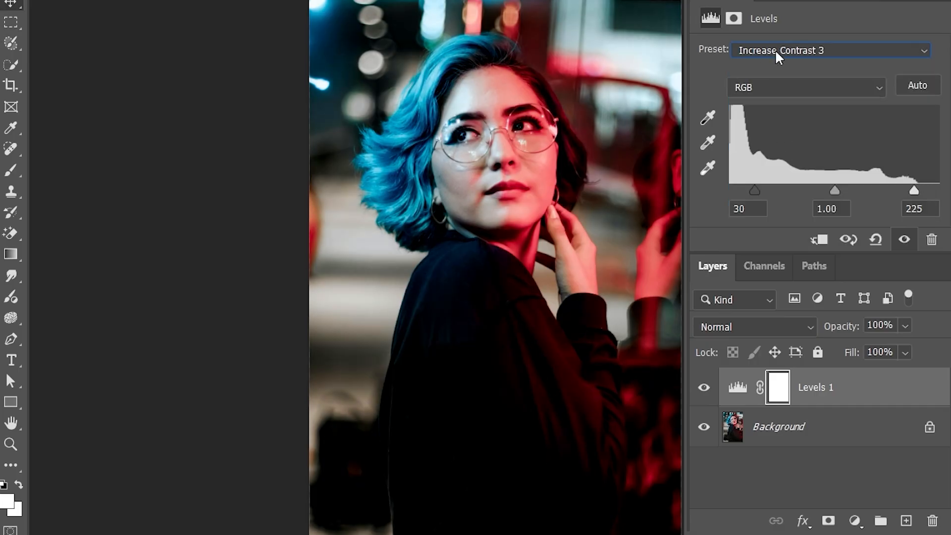
- Apply the Levels presets Lighten Shadows, Lighter, Midtones Brighter and Midtones Darker to the portrait in turn
click(796, 52)
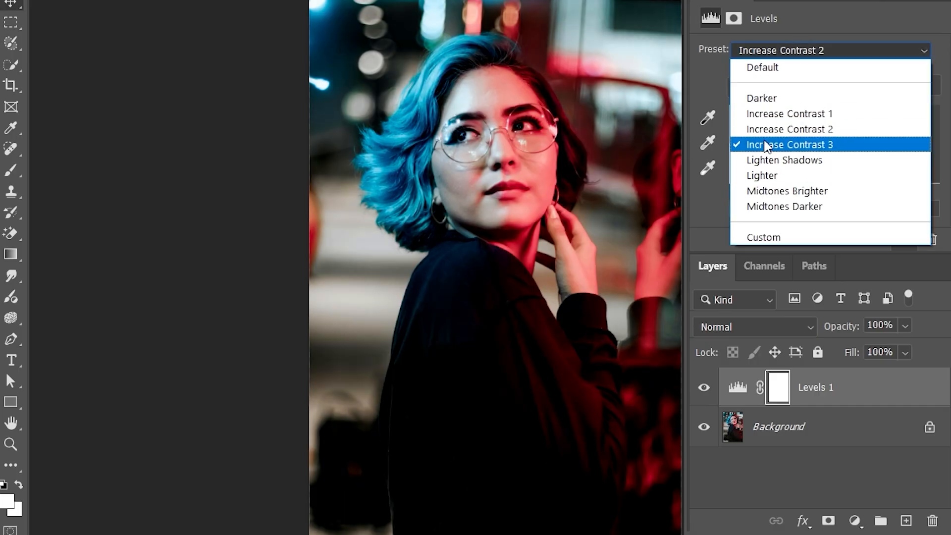
click(815, 161)
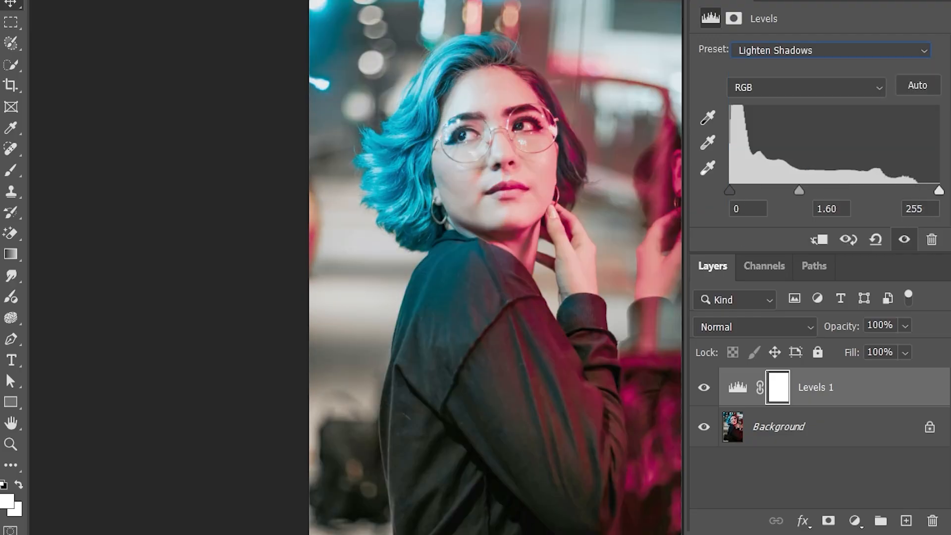
click(752, 55)
click(776, 174)
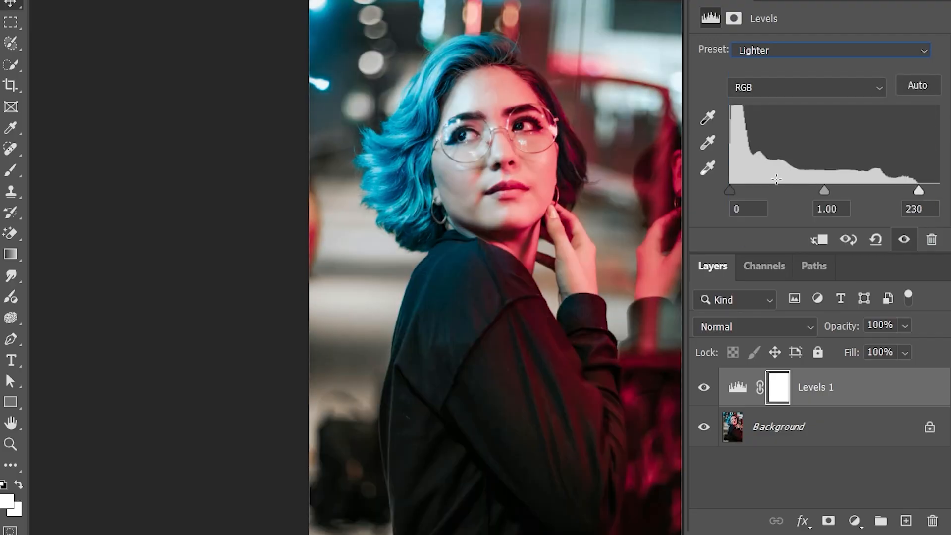
click(769, 46)
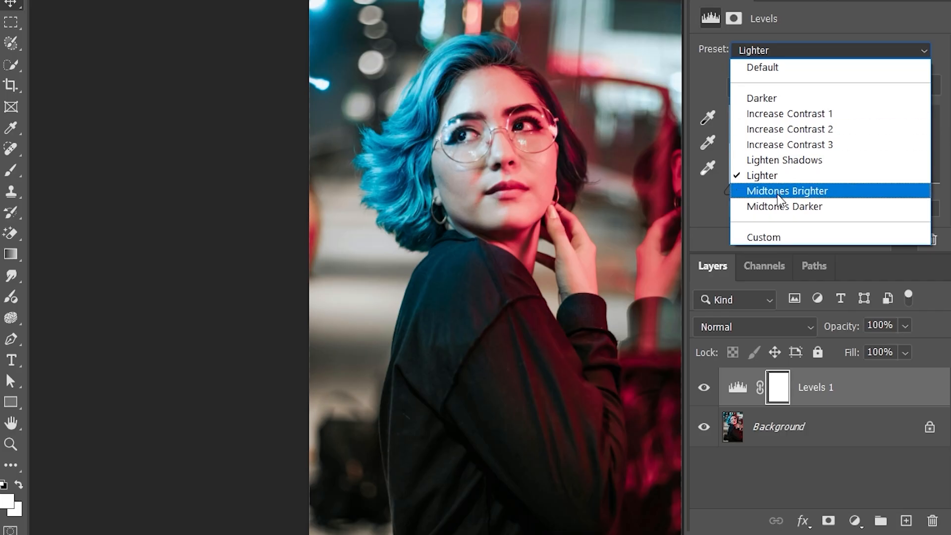
click(832, 192)
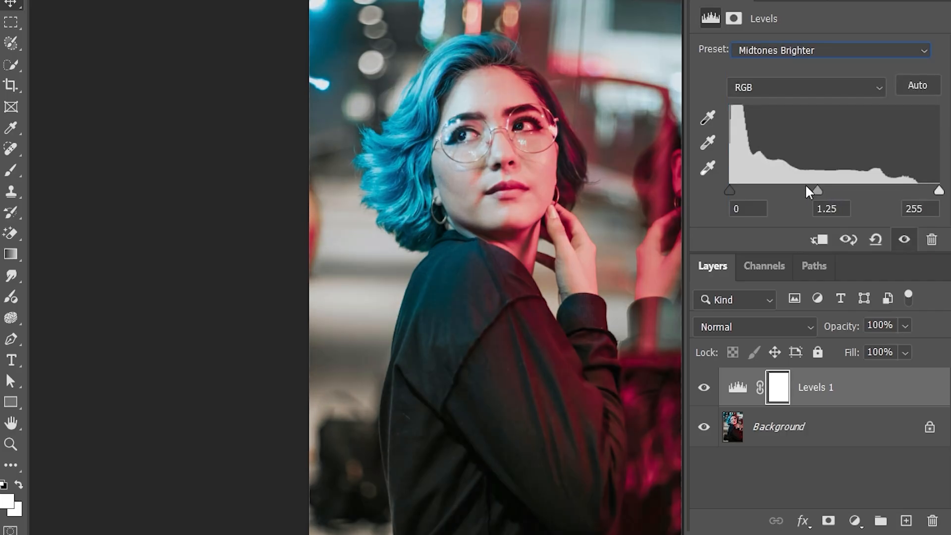
click(780, 49)
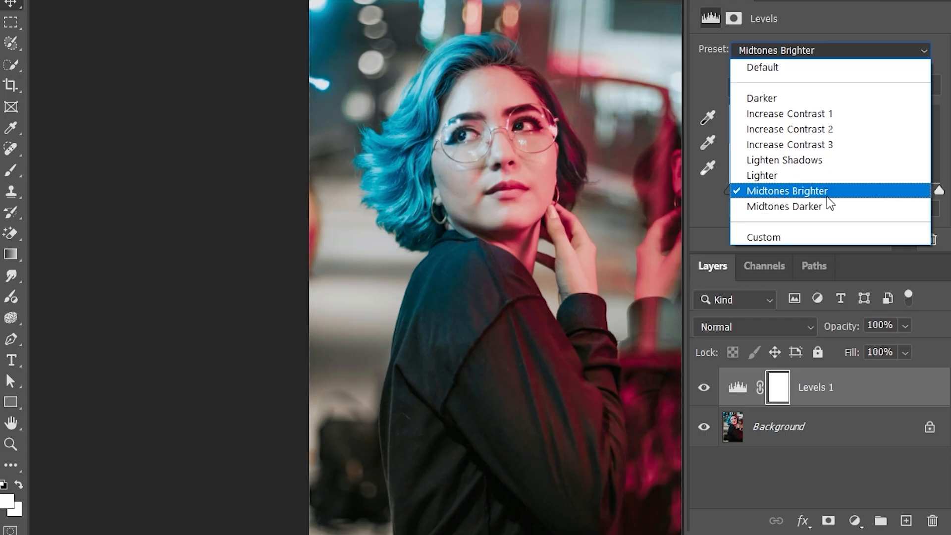
click(817, 214)
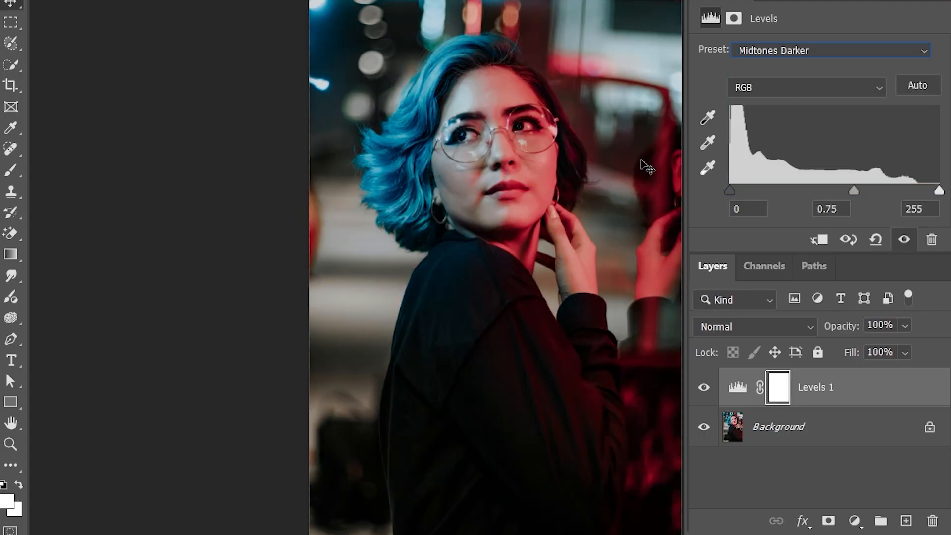
- Apply the Increase Contrast 2 preset to the portrait's Levels adjustment and return it to the Default preset
click(757, 50)
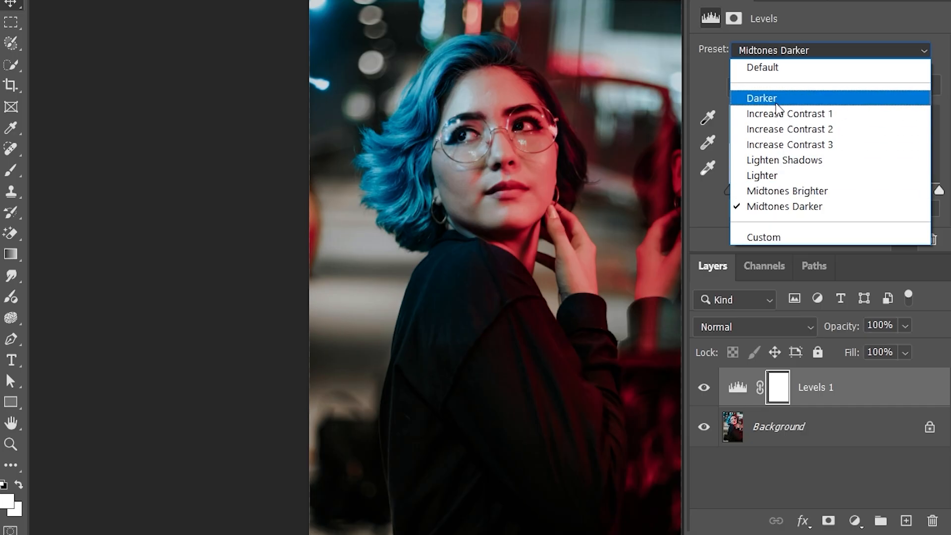
click(812, 130)
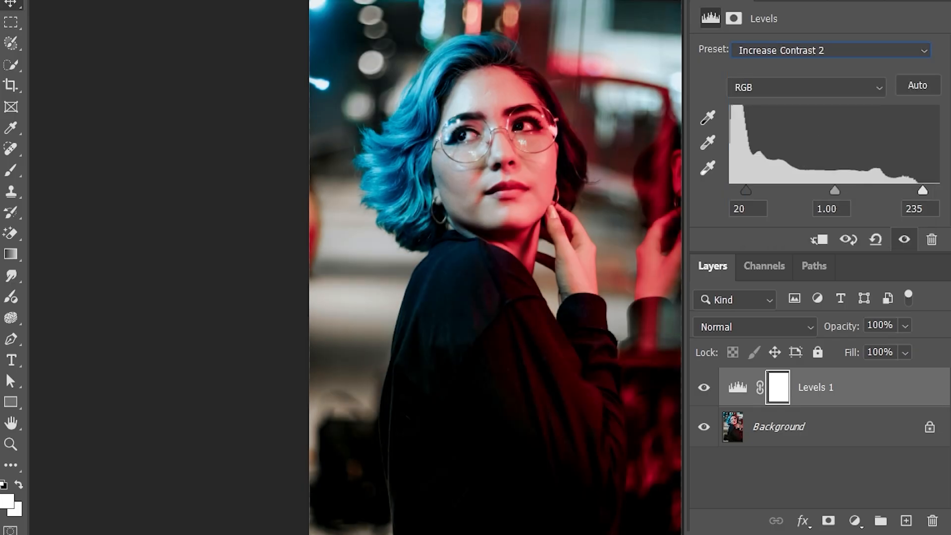
click(793, 52)
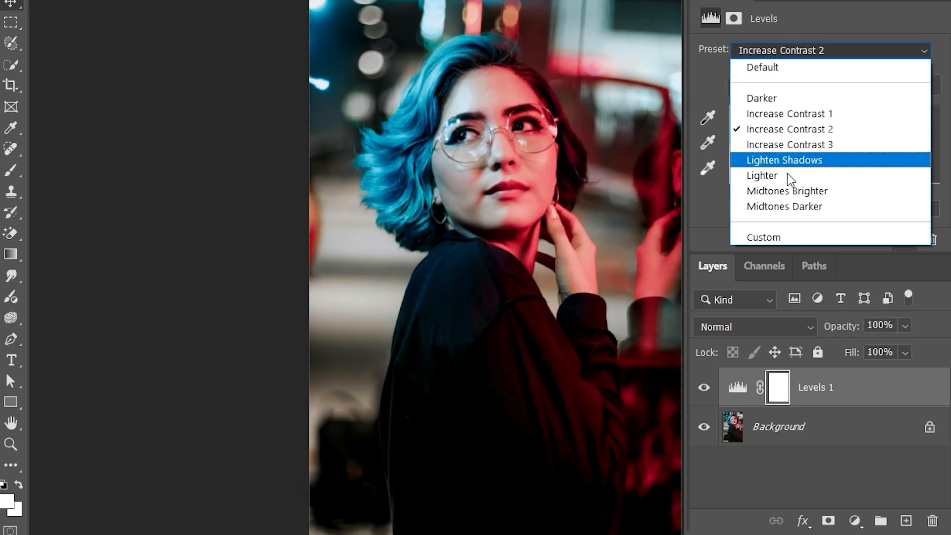
click(773, 68)
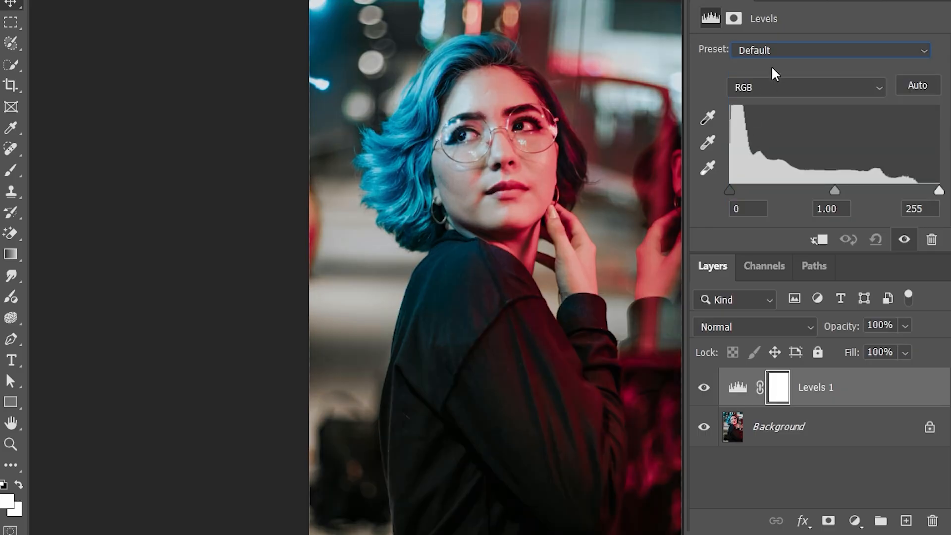
click(773, 52)
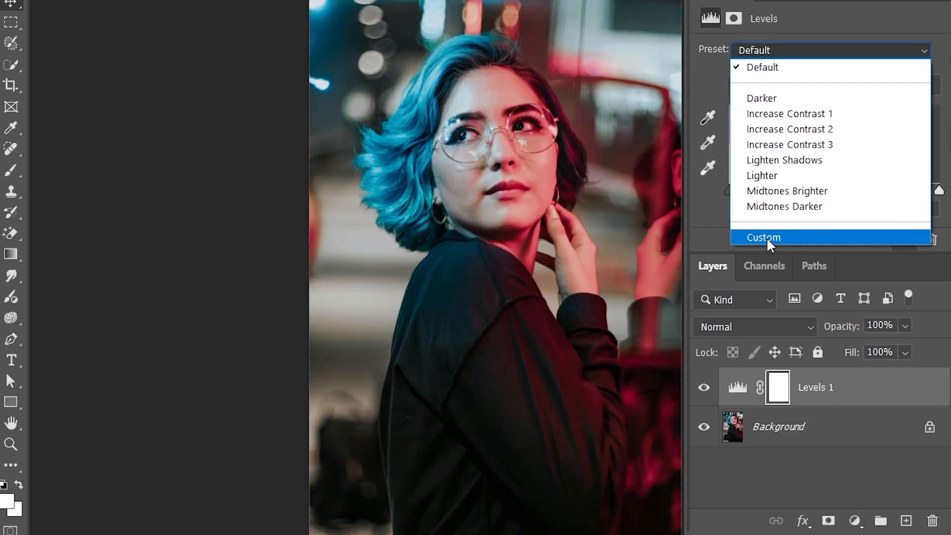
click(760, 66)
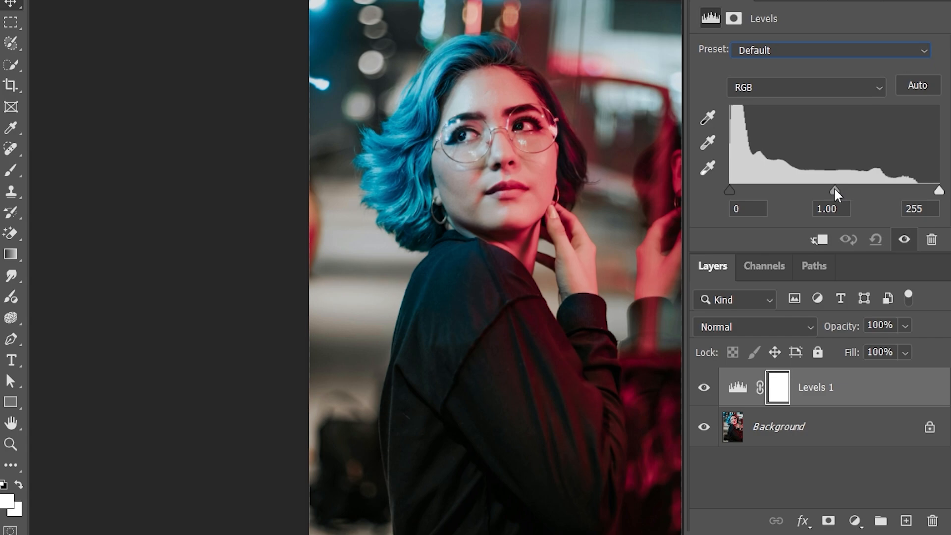
- Start saving a Levels preset with midtone 1.50 and highlight 230, cancel the save and reset the adjustment
drag(834, 189, 803, 189)
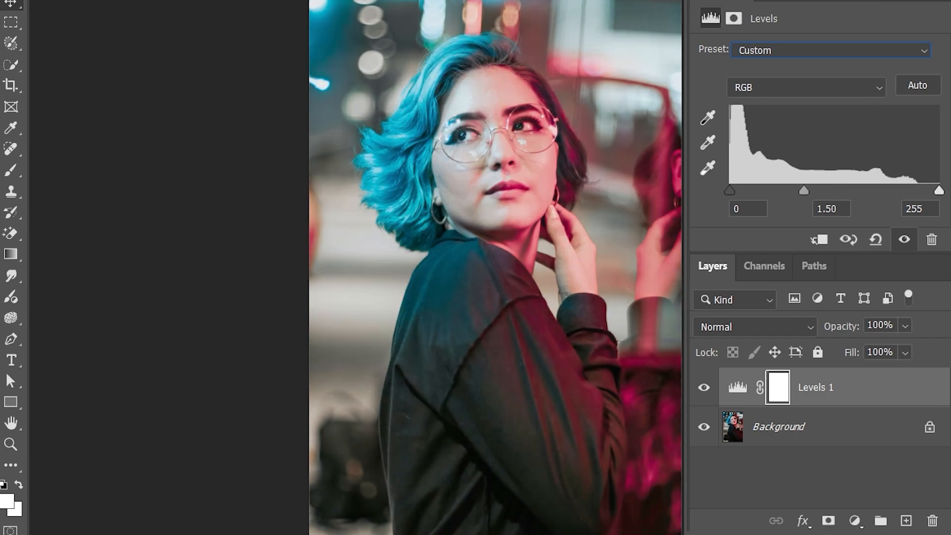
drag(939, 190, 919, 191)
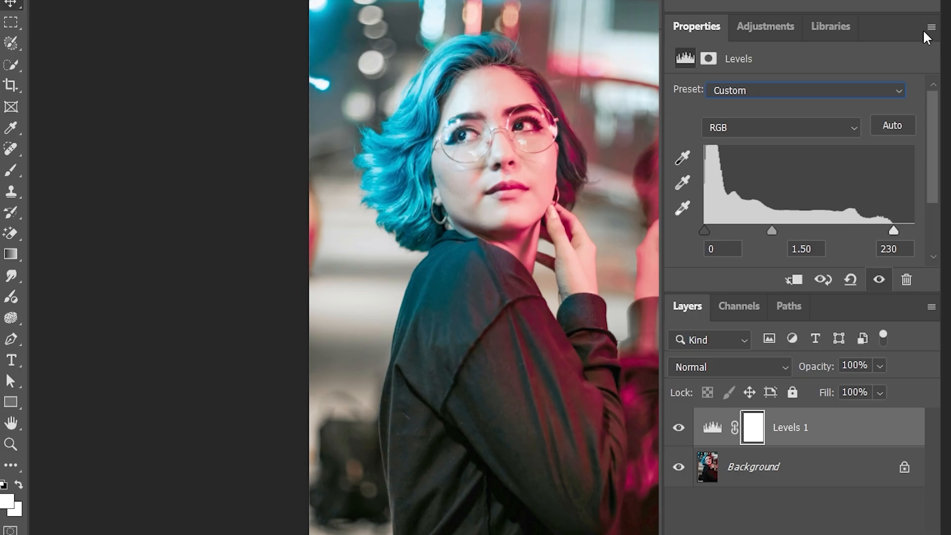
click(931, 27)
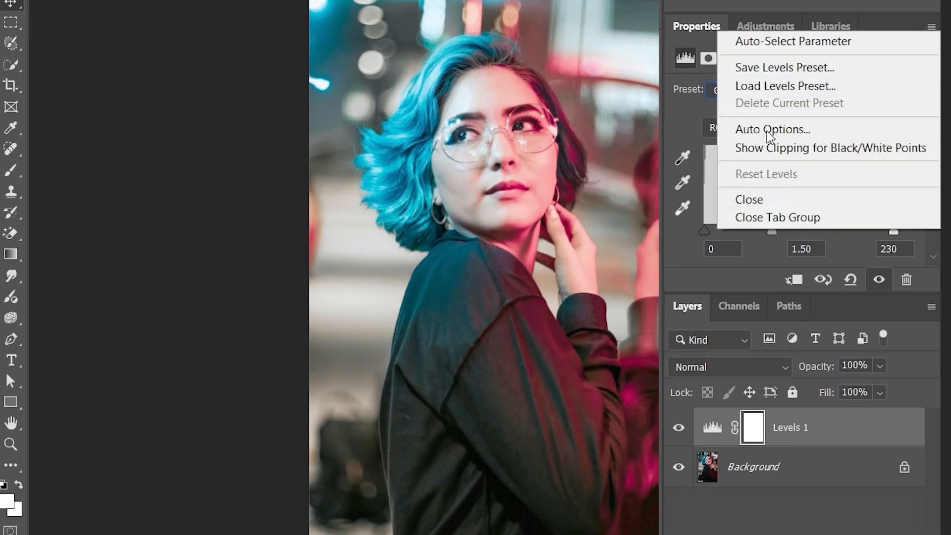
click(814, 66)
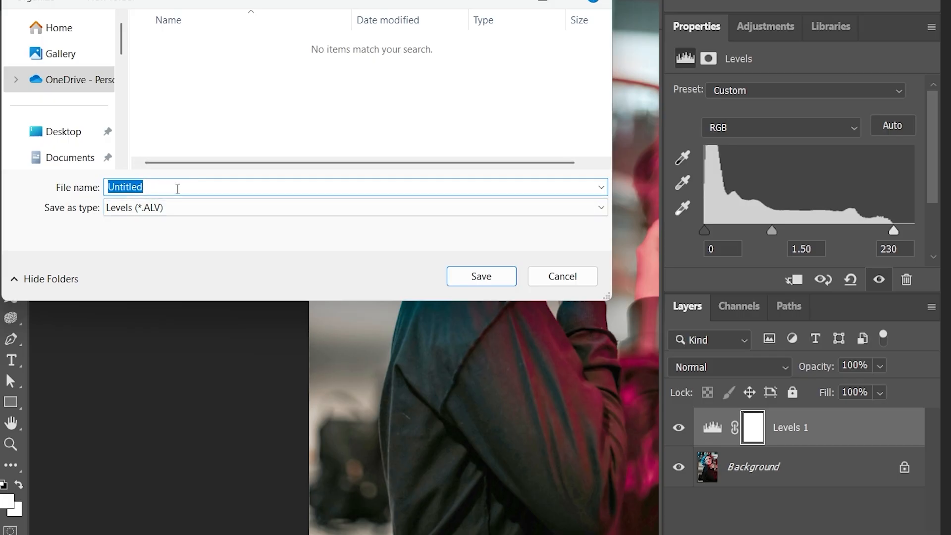
click(563, 275)
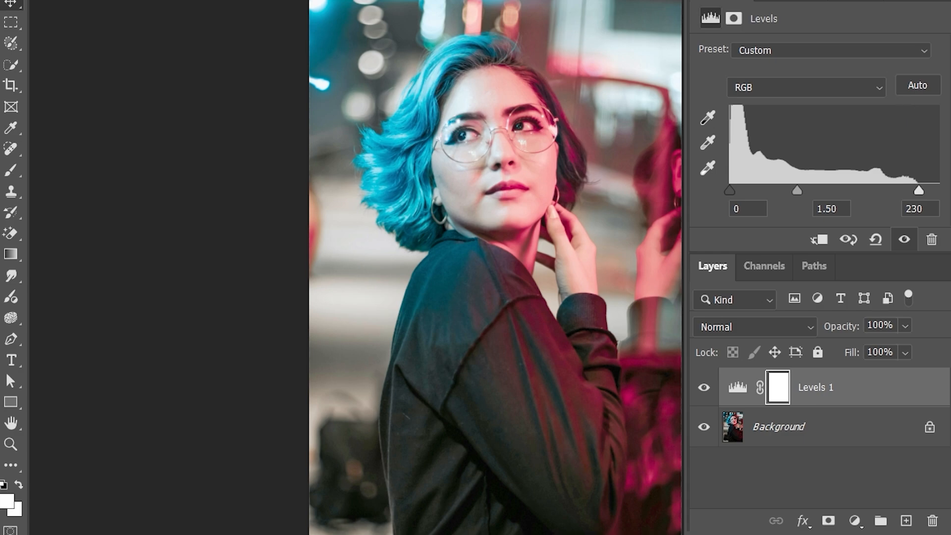
click(876, 240)
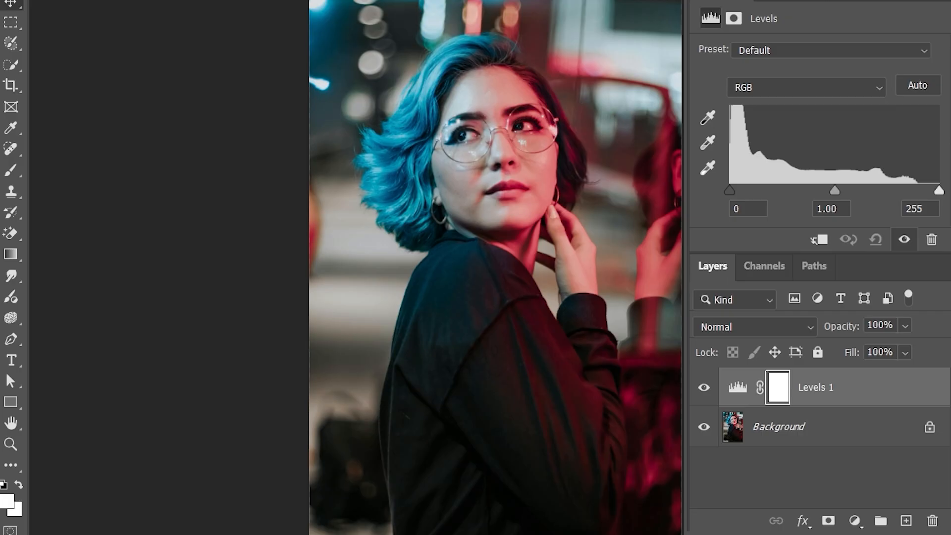
- Try raising the portrait's Levels shadow input to 108 and return it to 0
scroll(852, 158, down, 3)
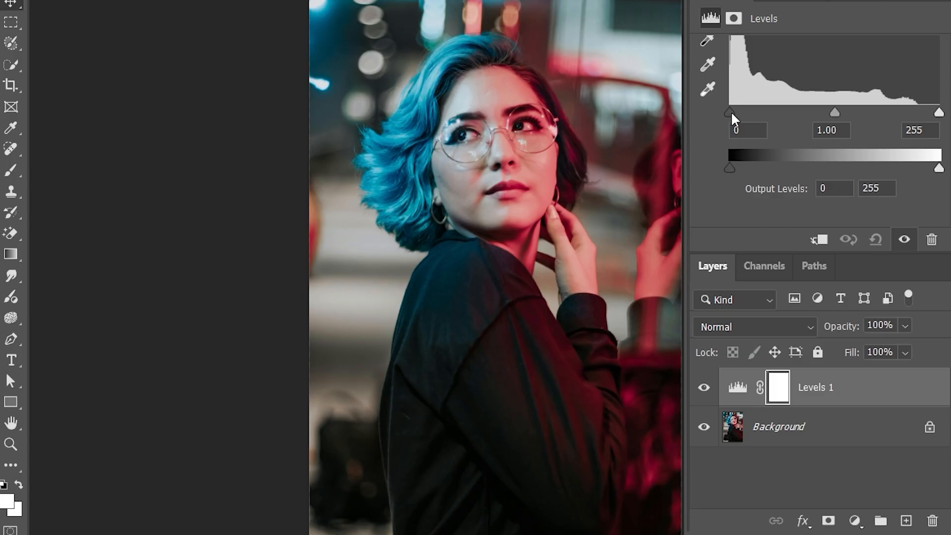
drag(731, 113, 820, 111)
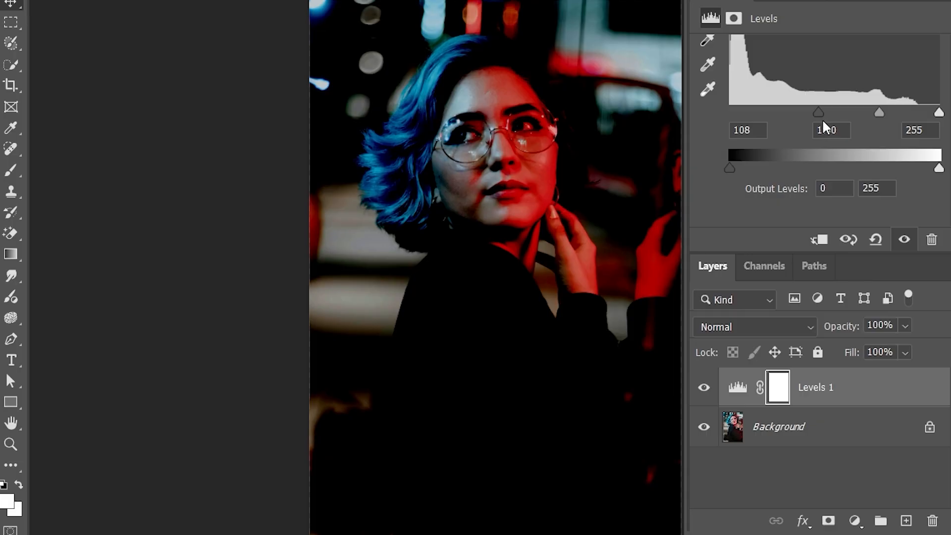
drag(818, 111, 739, 111)
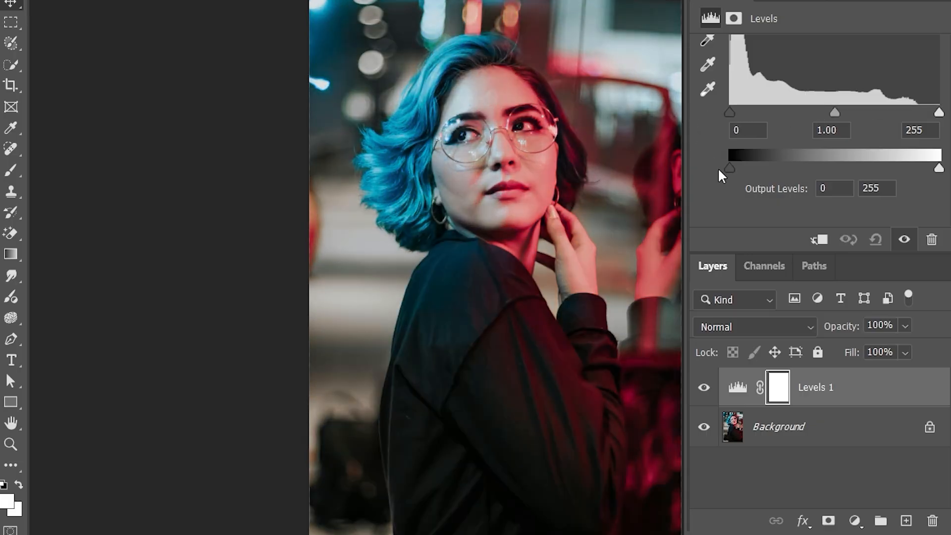
- Try shadow output levels of 36 and 79 against shadow inputs of 69 and 114, returning both to 0
drag(727, 168, 760, 168)
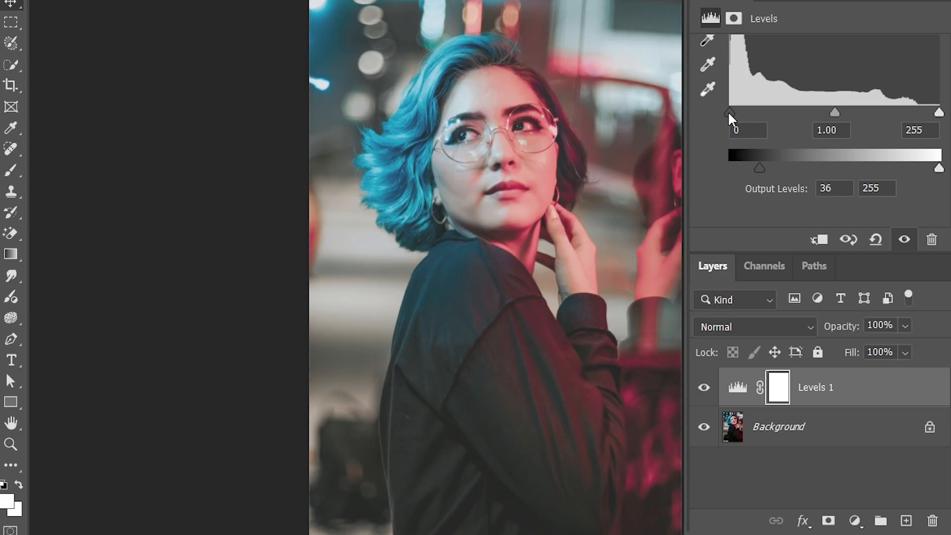
drag(729, 113, 787, 113)
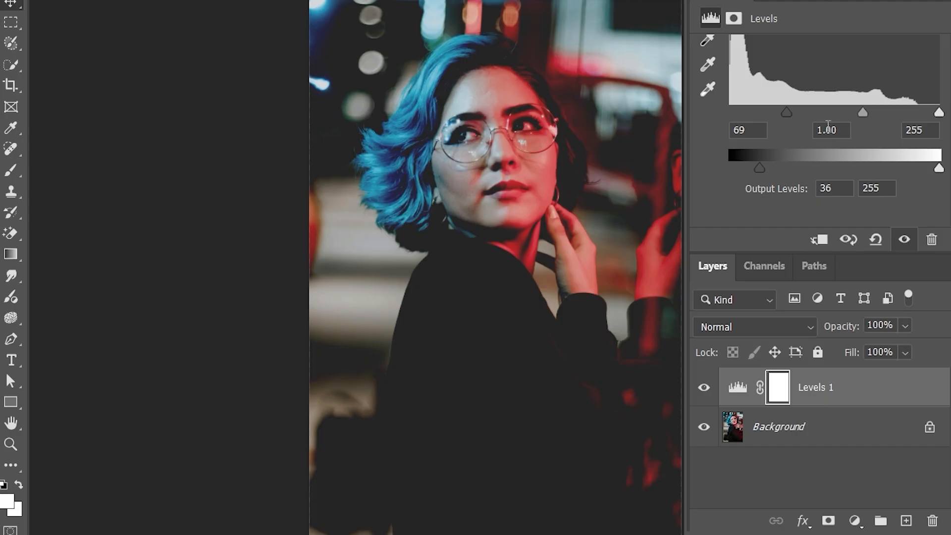
drag(760, 167, 794, 166)
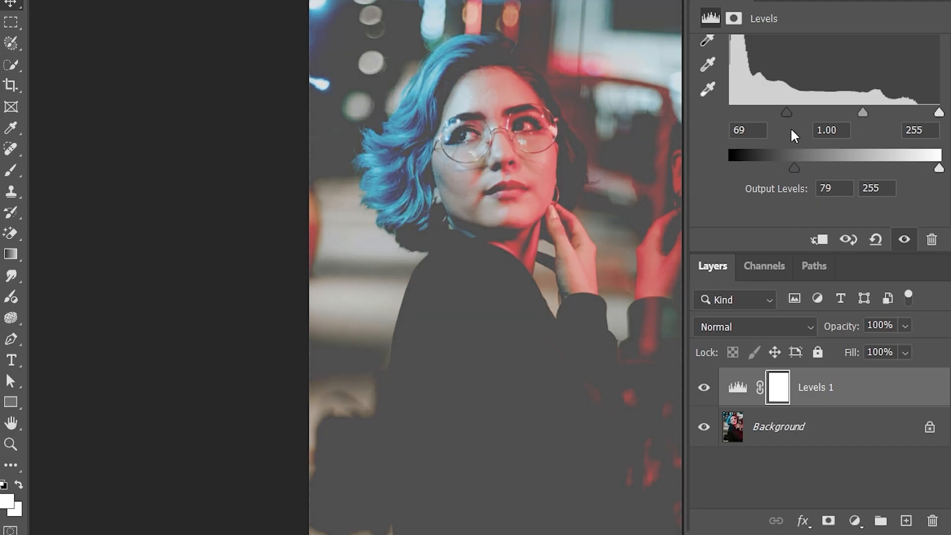
drag(787, 111, 822, 109)
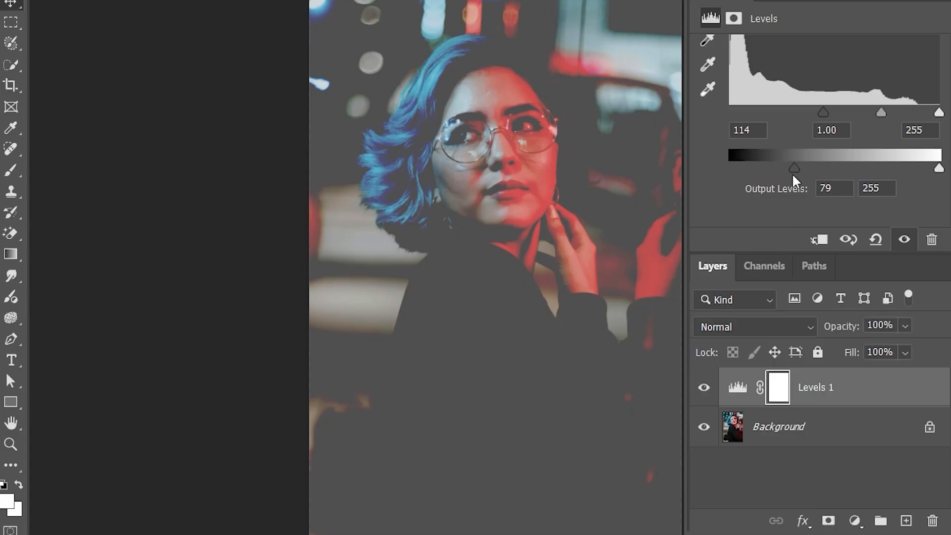
drag(792, 168, 718, 167)
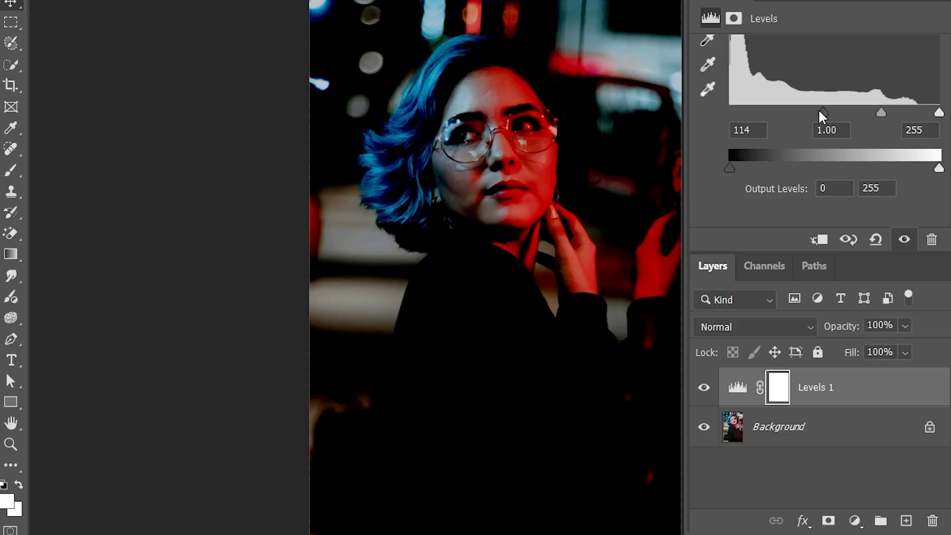
drag(819, 113, 752, 116)
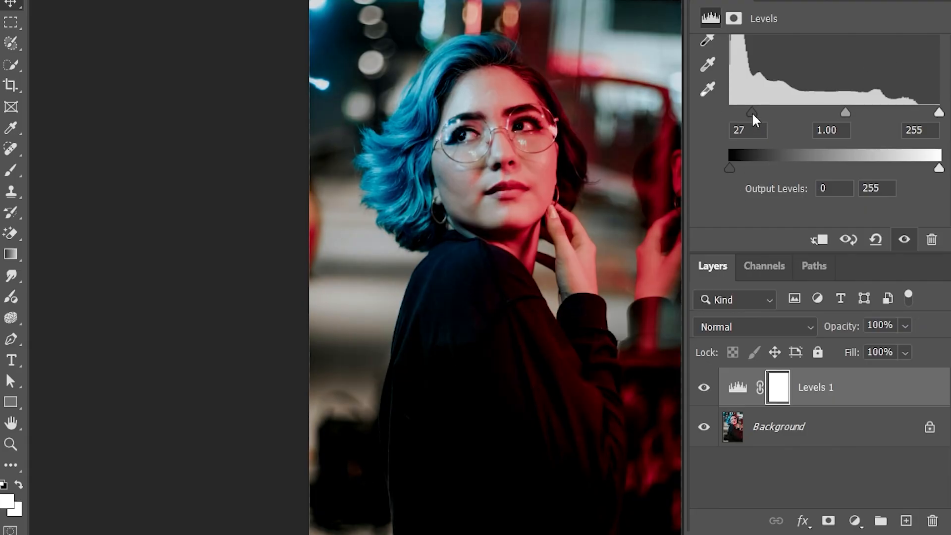
drag(752, 112, 718, 115)
- Try lifting the portrait's shadow output level to 55 with the shadow input at 0, and return it to 0
drag(745, 167, 775, 164)
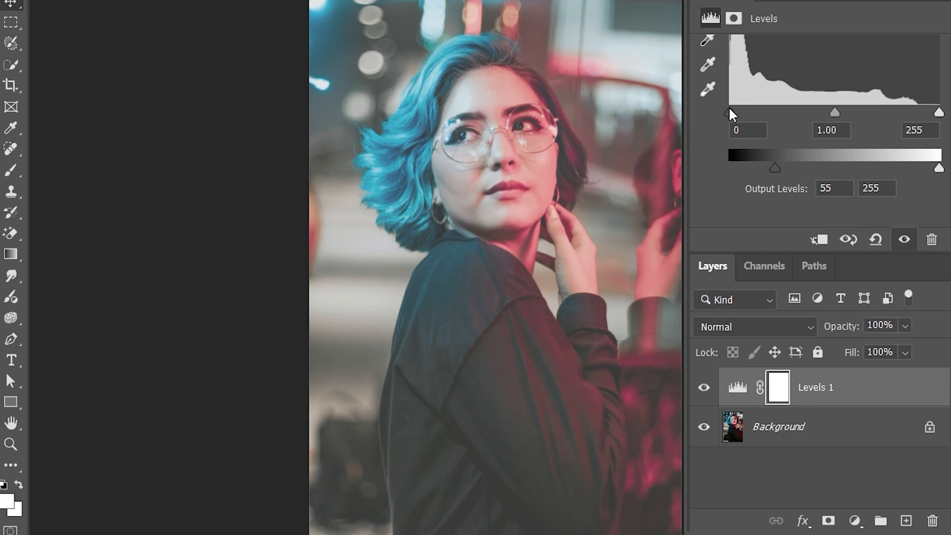
drag(729, 112, 703, 111)
drag(775, 164, 699, 163)
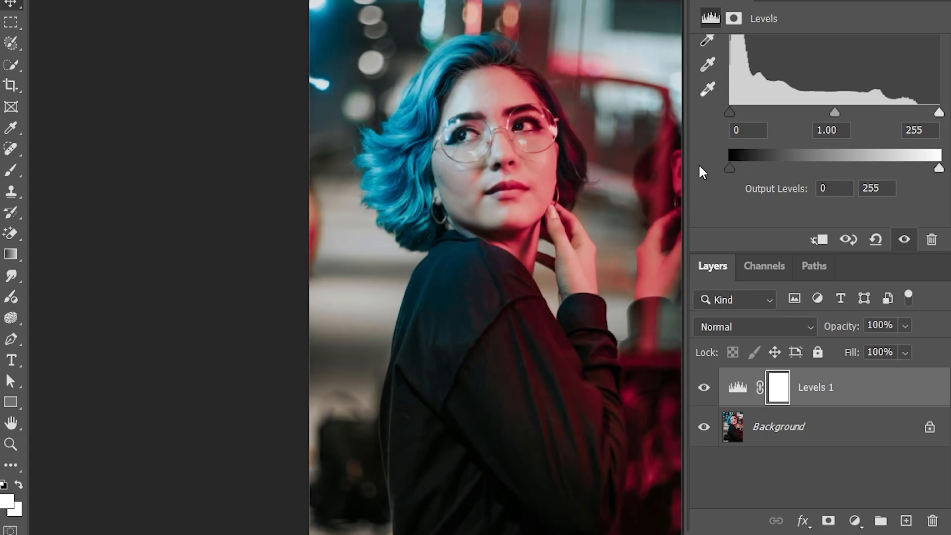
- Try a highlight output level of 167 with a highlight input of 116, restore the output to 255 and reset the Levels adjustment
drag(938, 168, 867, 166)
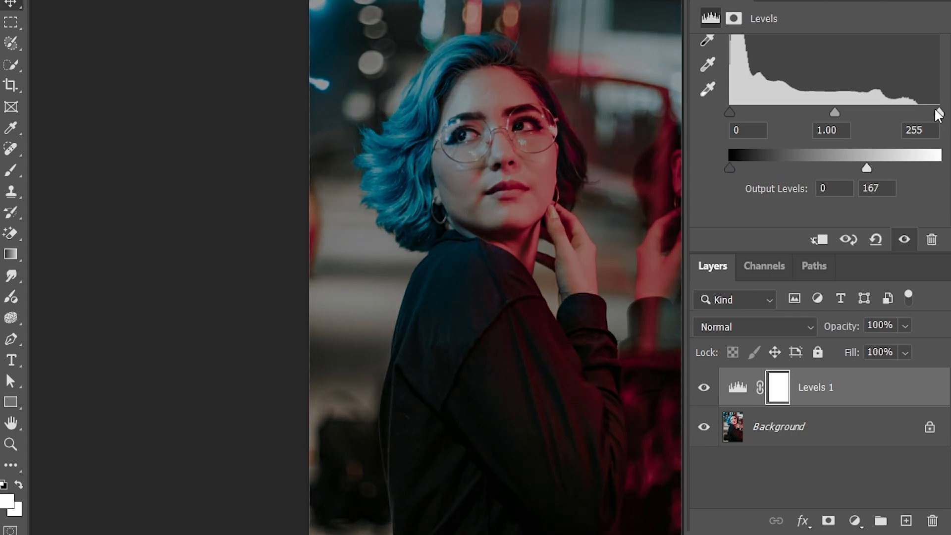
drag(939, 112, 826, 109)
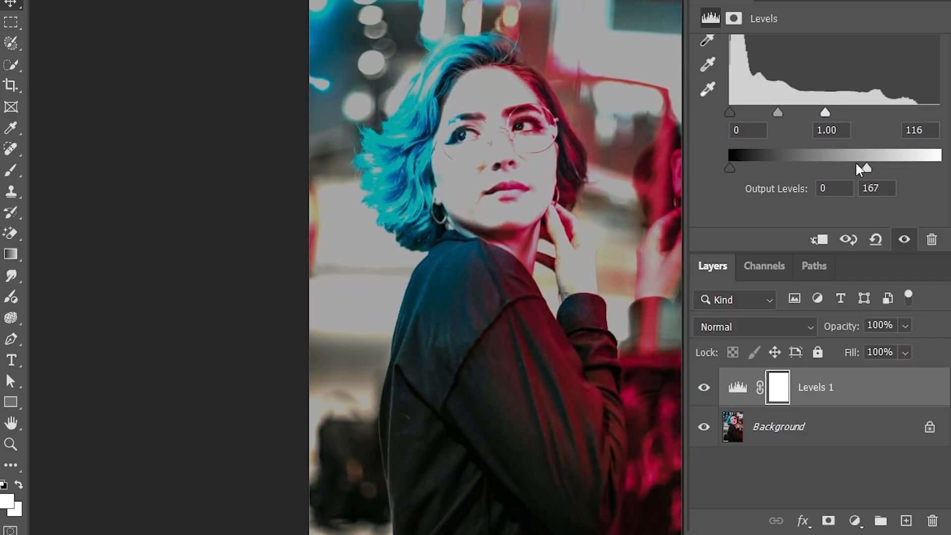
drag(864, 162, 946, 164)
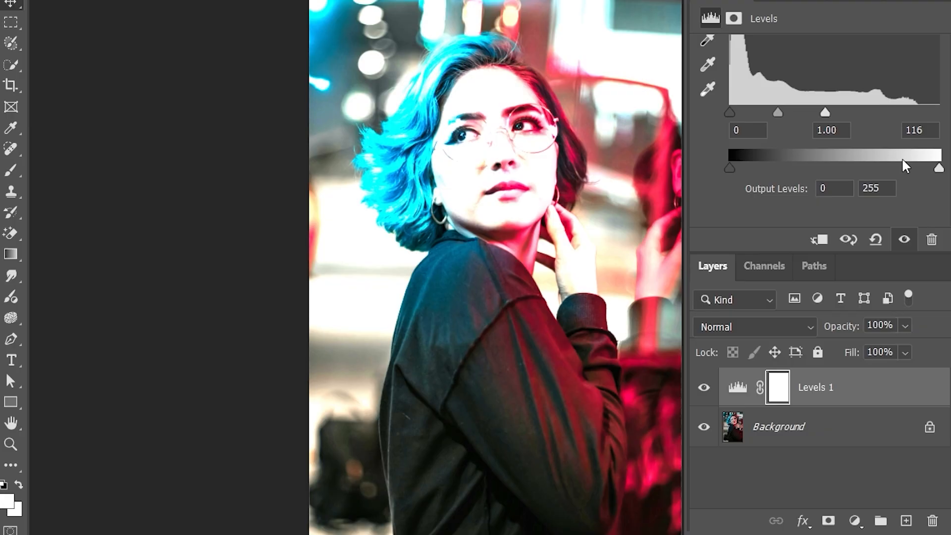
click(875, 239)
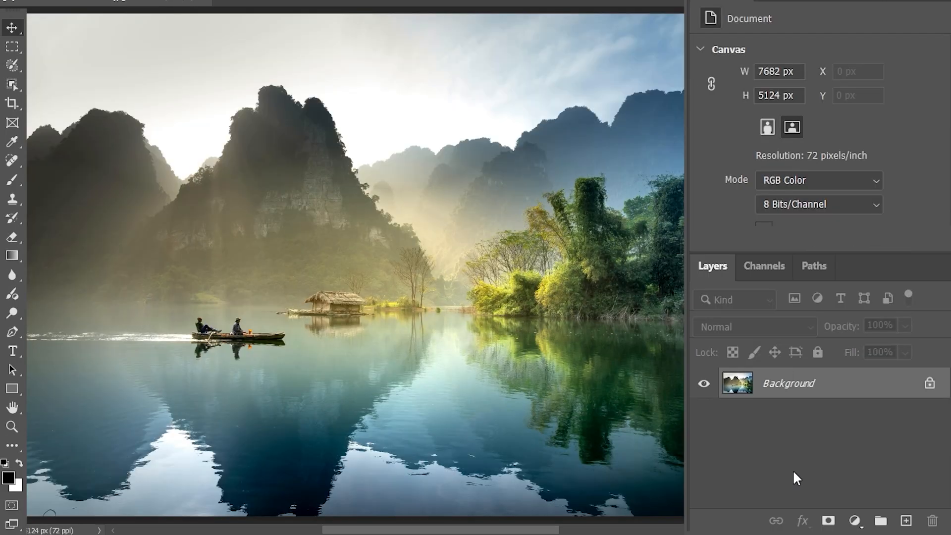
- Add a Curves adjustment layer above the lake photo's Background and enlarge its settings area to fit the graph
click(854, 520)
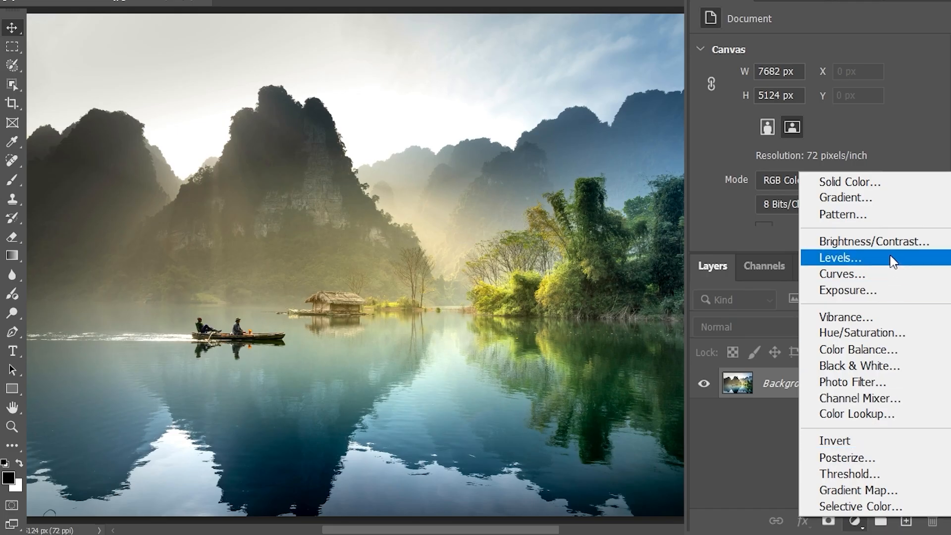
click(853, 285)
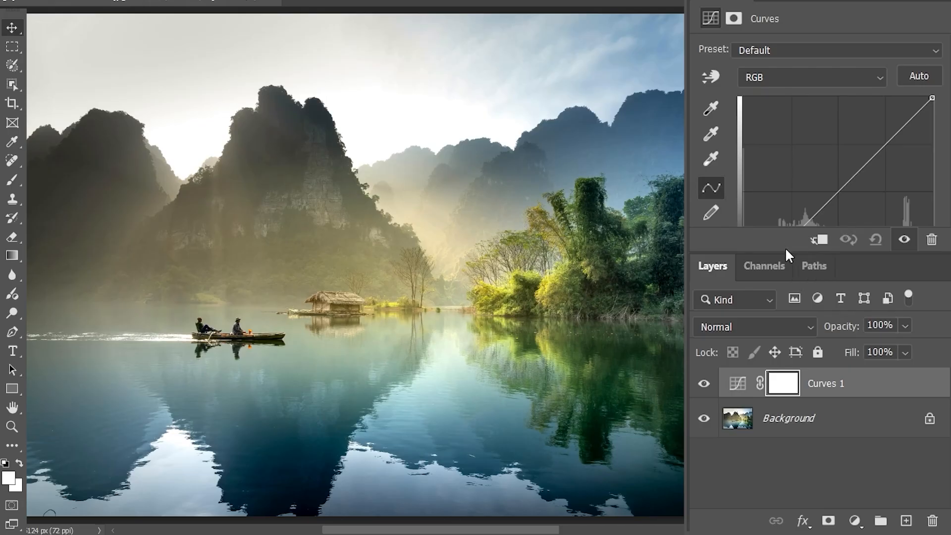
scroll(837, 159, down, 5)
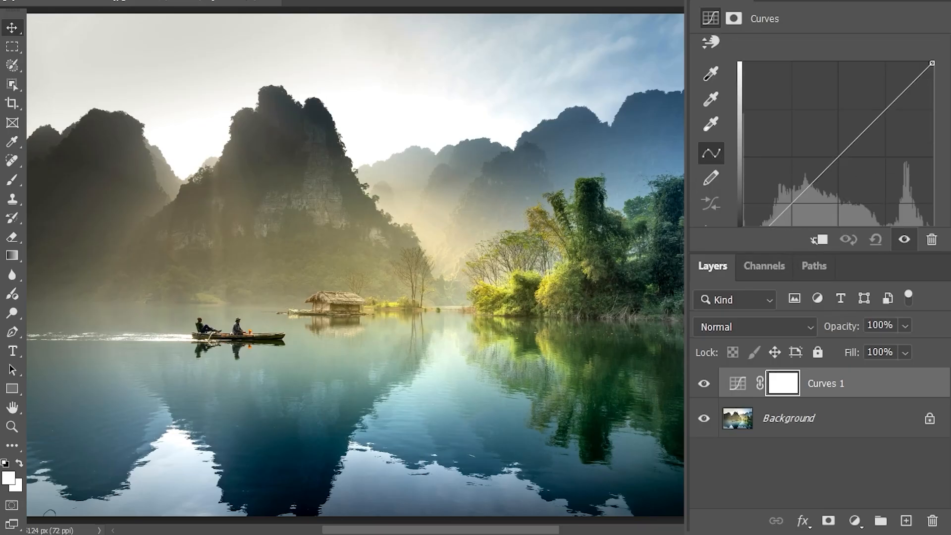
scroll(837, 159, up, 5)
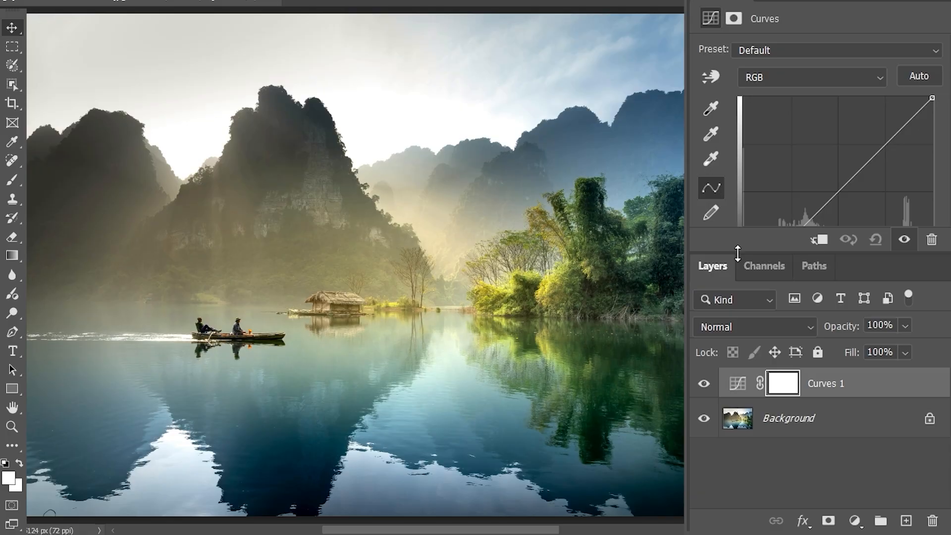
drag(738, 252, 732, 325)
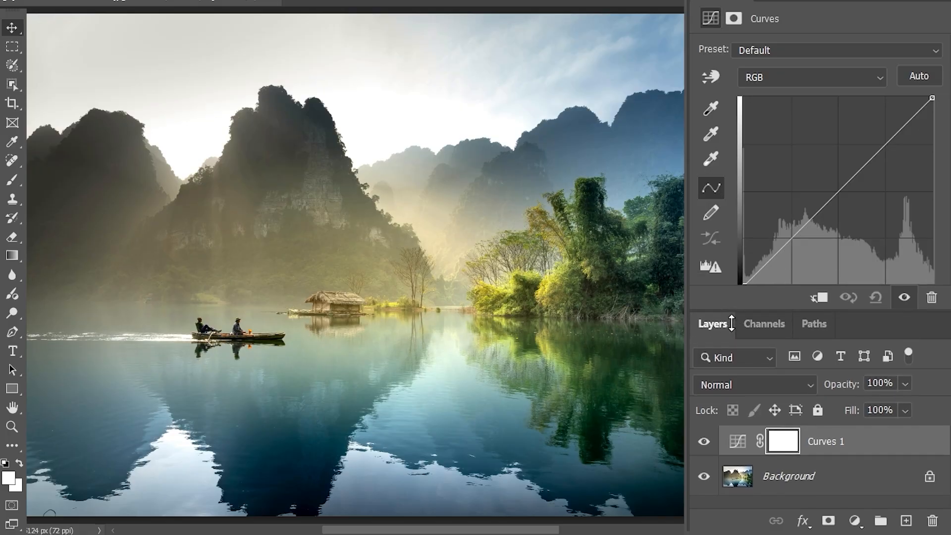
- Try a black point input of 48 on the RGB curve and return it to 0, keeping the white point input at 255
scroll(771, 296, down, 1)
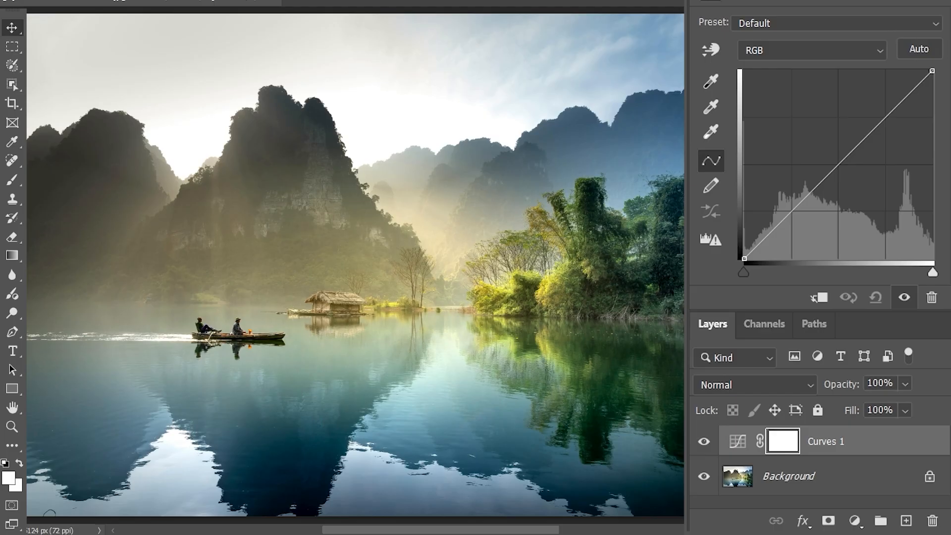
scroll(817, 148, down, 4)
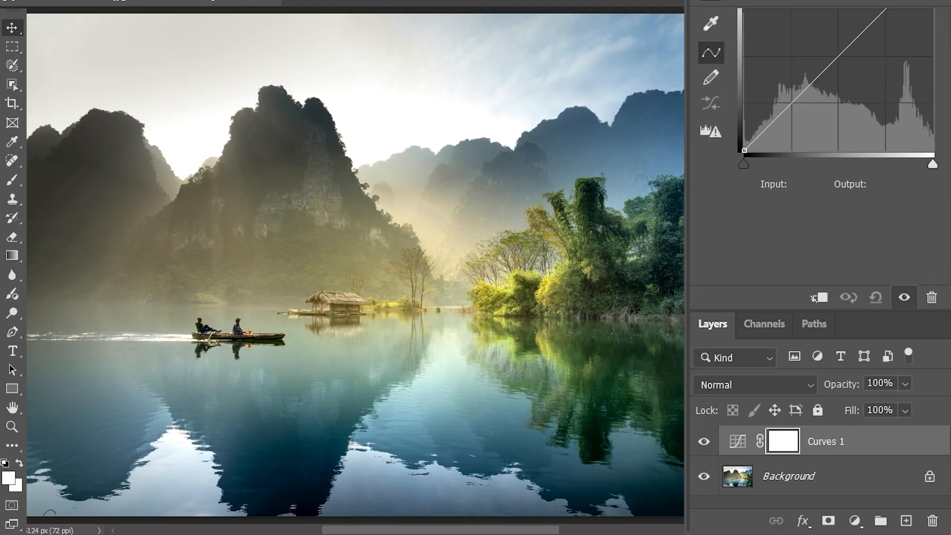
scroll(935, 130, up, 3)
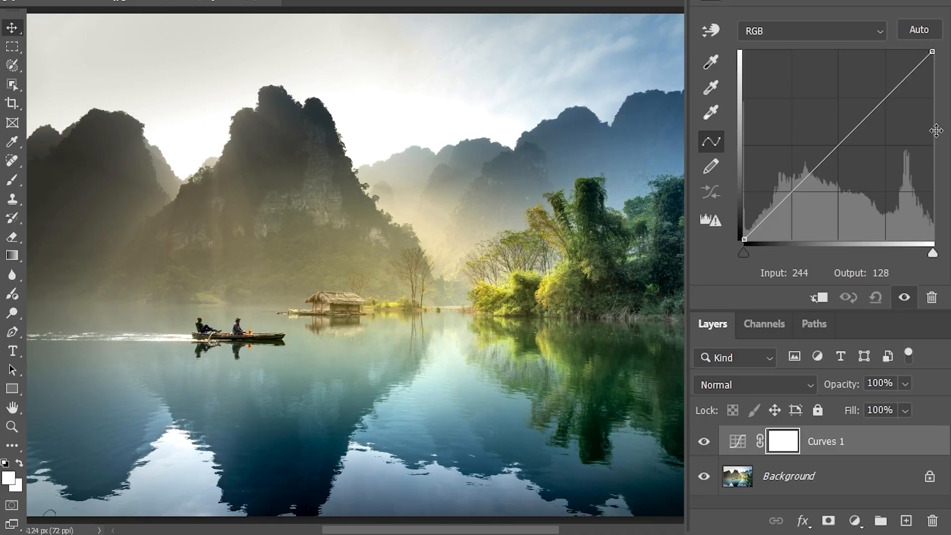
scroll(792, 231, down, 3)
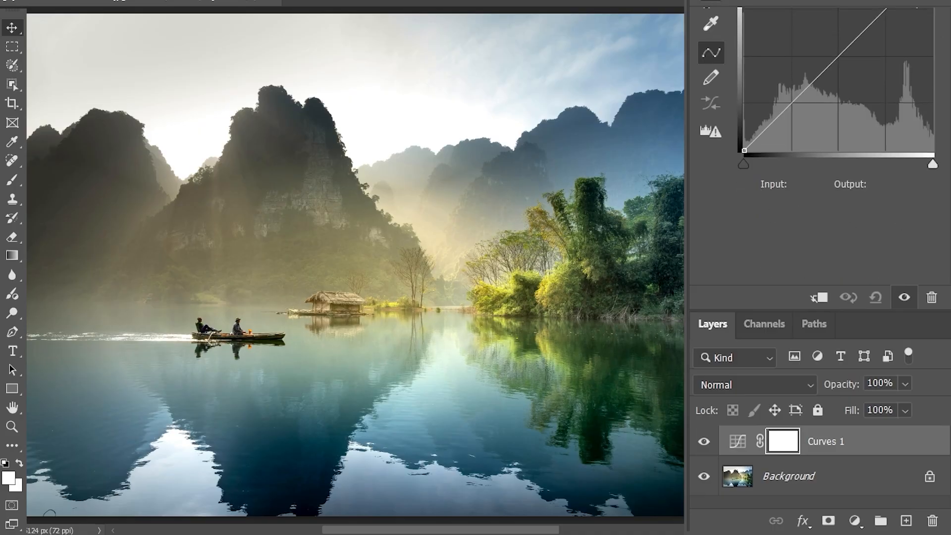
scroll(837, 148, up, 3)
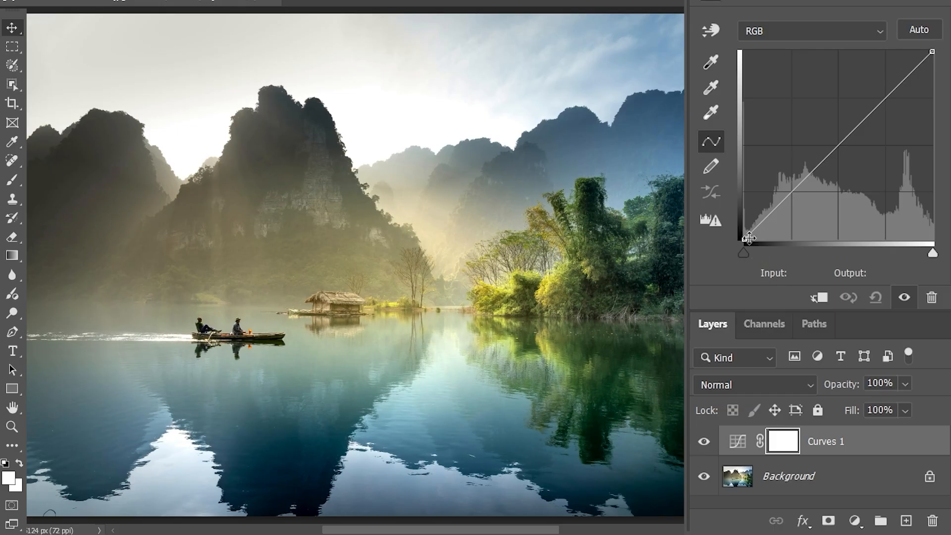
drag(744, 254, 780, 253)
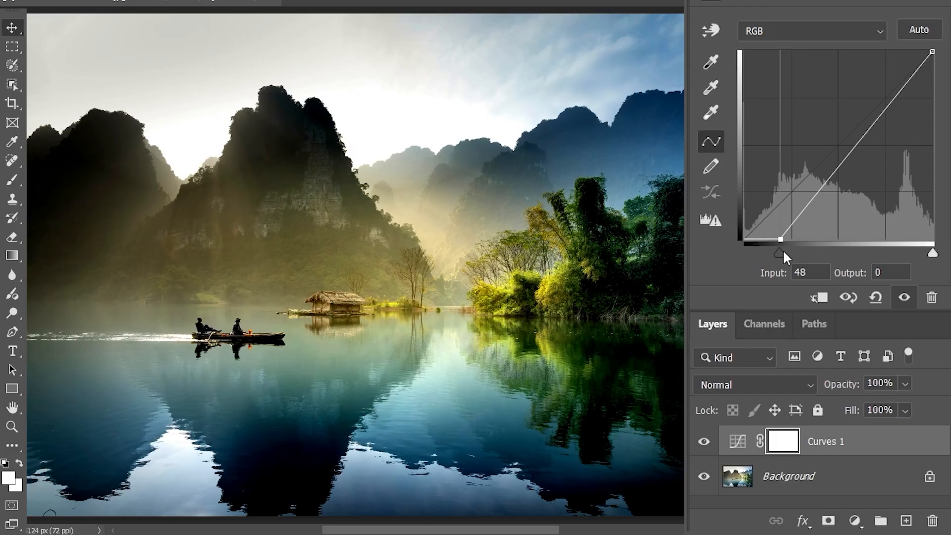
drag(781, 252, 743, 251)
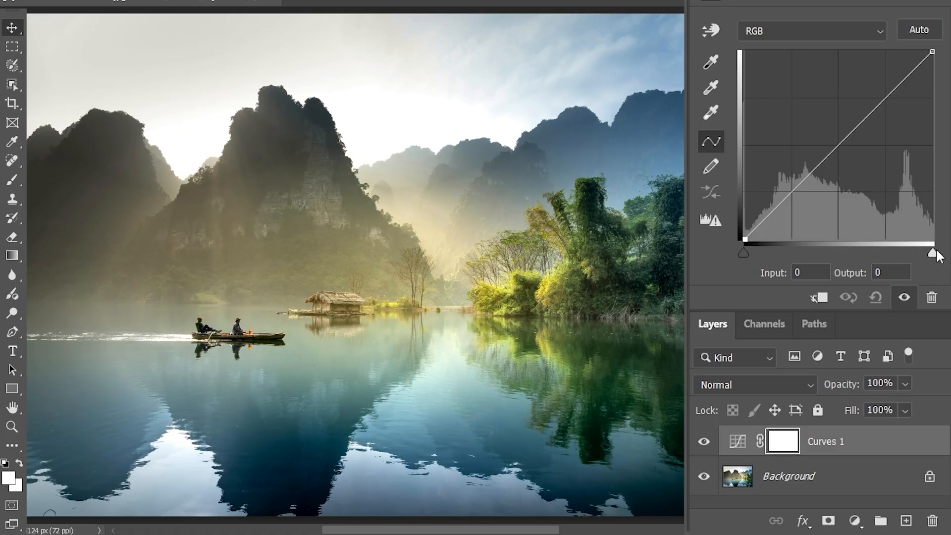
mouse_move(930, 252)
mouse_down()
mouse_move(860, 250)
mouse_move(936, 253)
mouse_up()
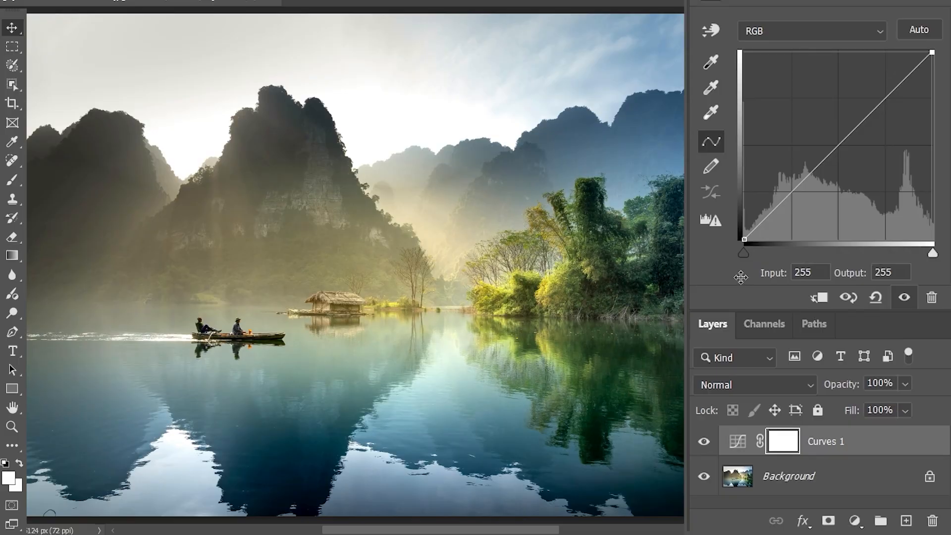
- Try black point output levels of 68, 131 and 18 at input 0 on the RGB curve, and reset the Curves adjustment
click(745, 240)
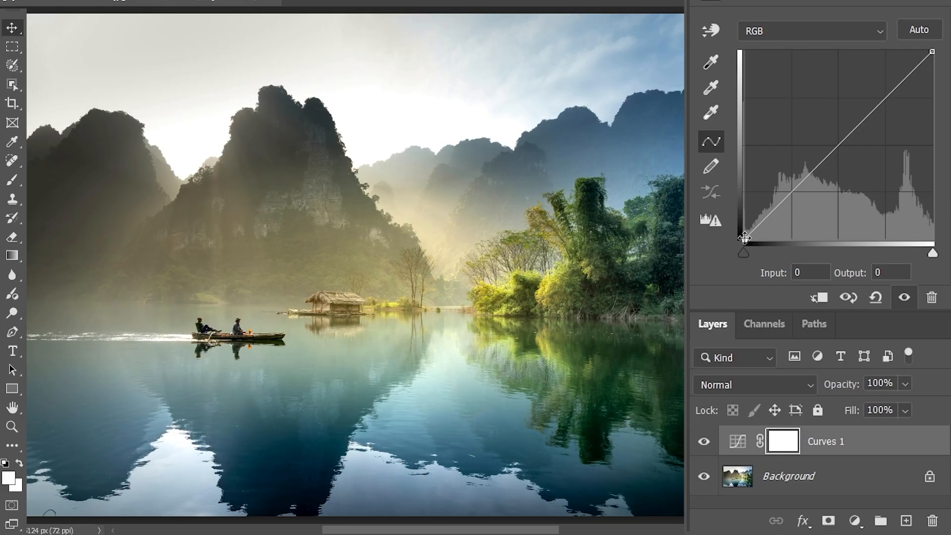
drag(745, 240, 744, 189)
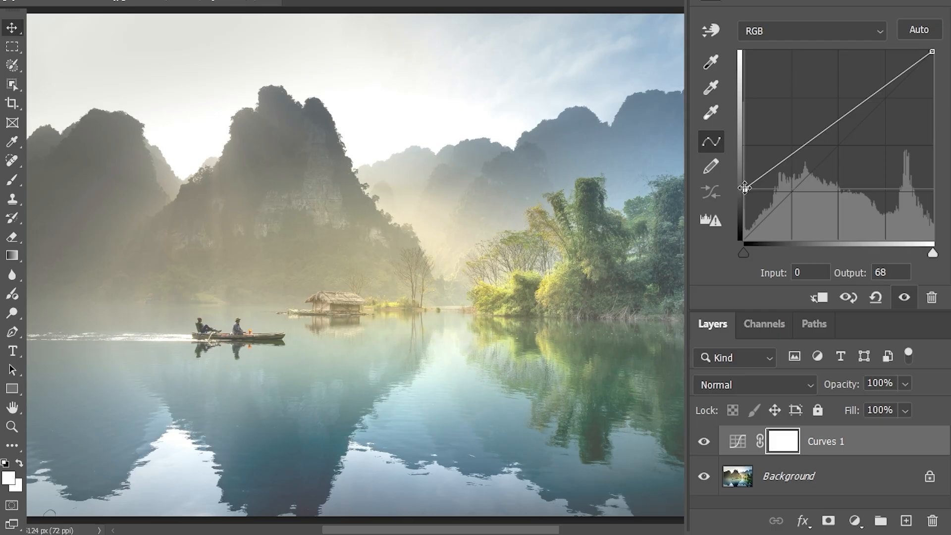
drag(745, 189, 736, 143)
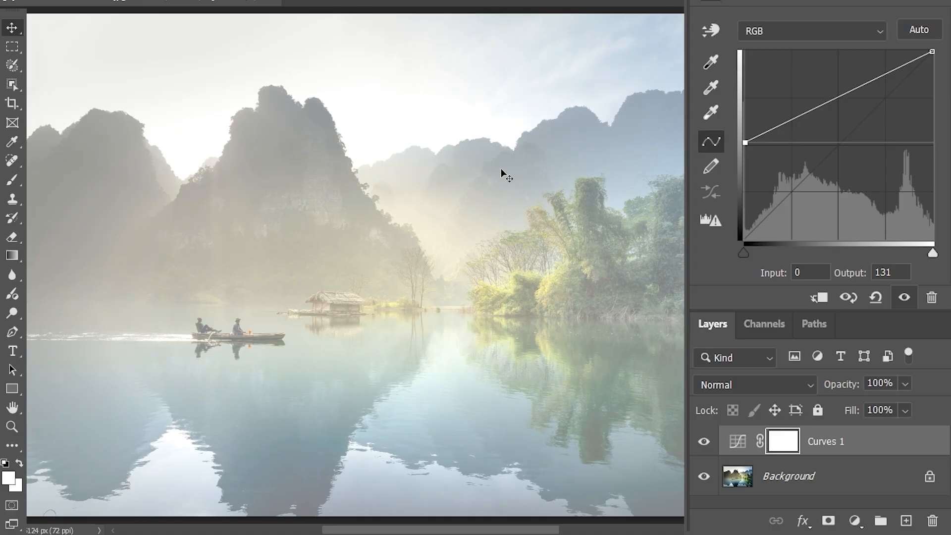
drag(744, 144, 742, 227)
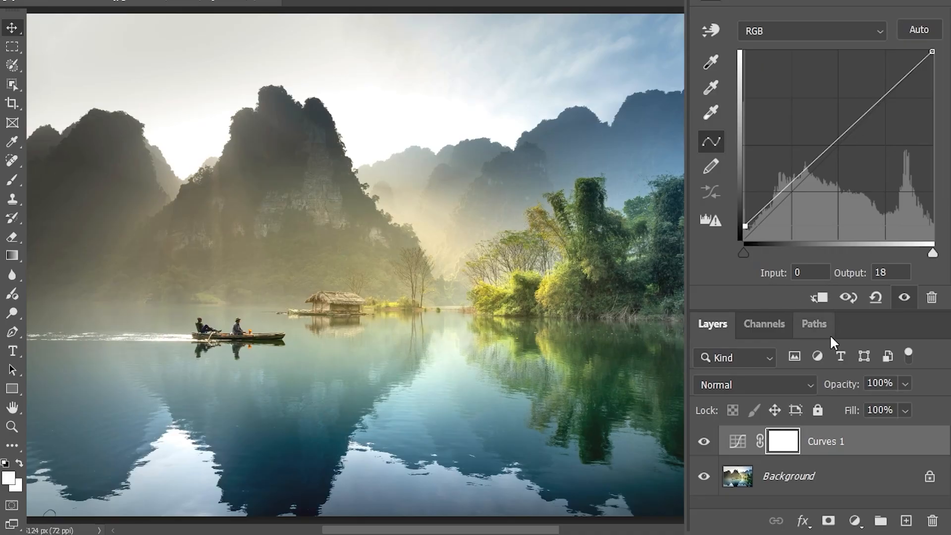
click(875, 299)
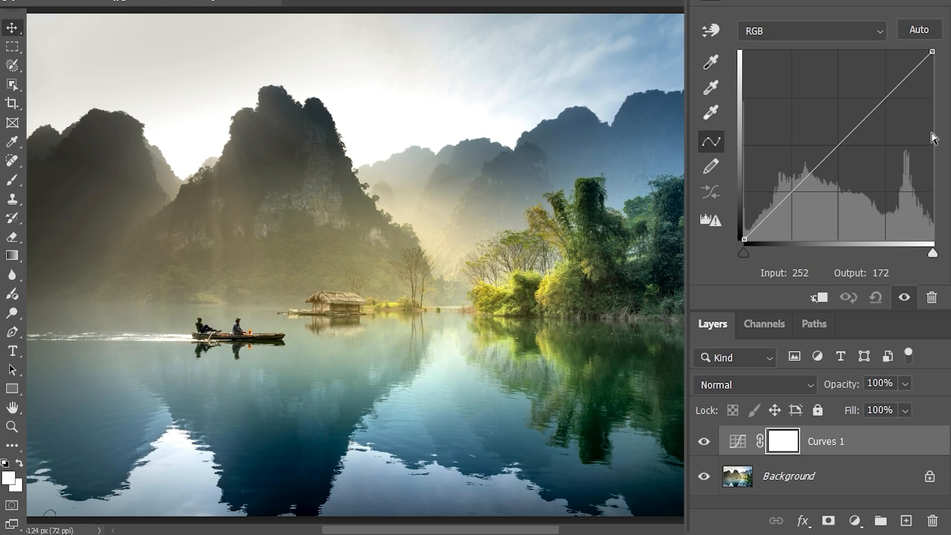
- Try white point outputs of 108 and 211, and a black point at input 43, output 1, resetting the curve after each trial
drag(932, 51, 936, 160)
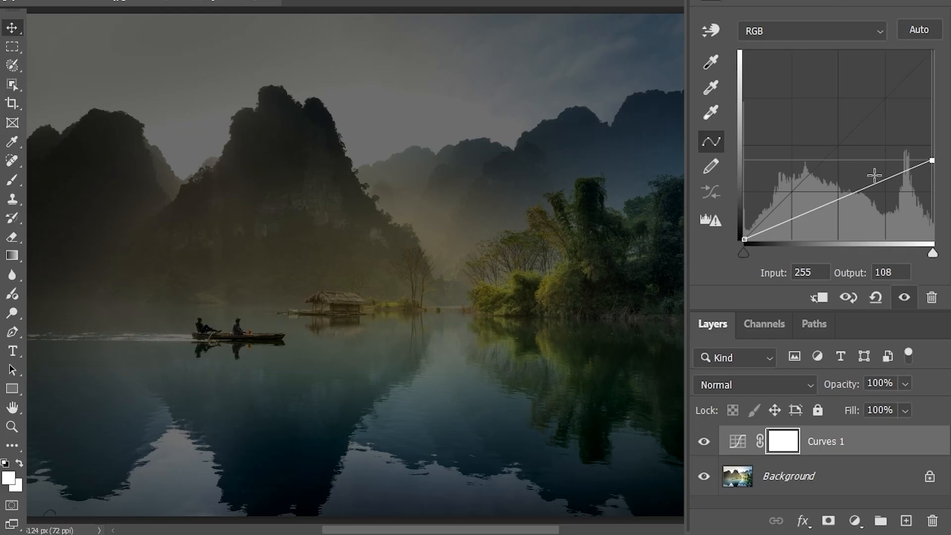
drag(932, 157, 931, 85)
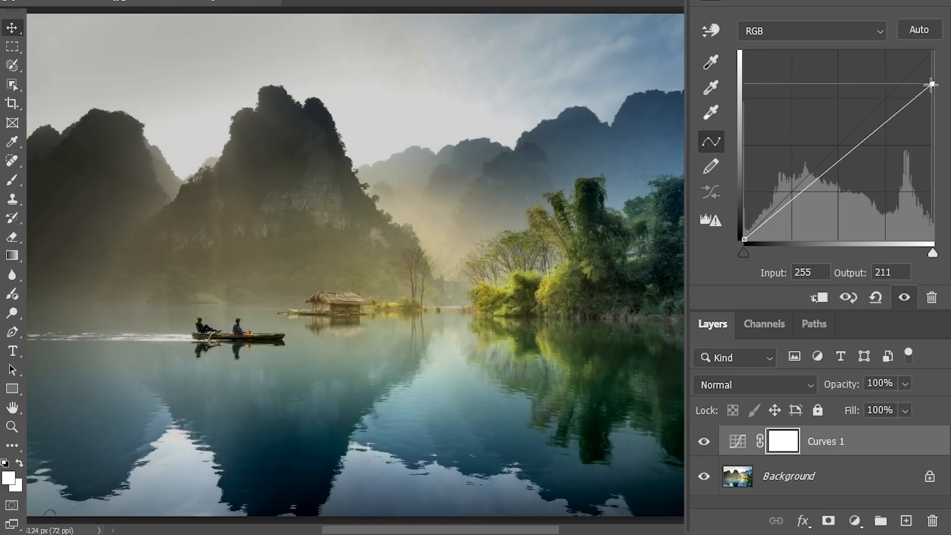
click(876, 297)
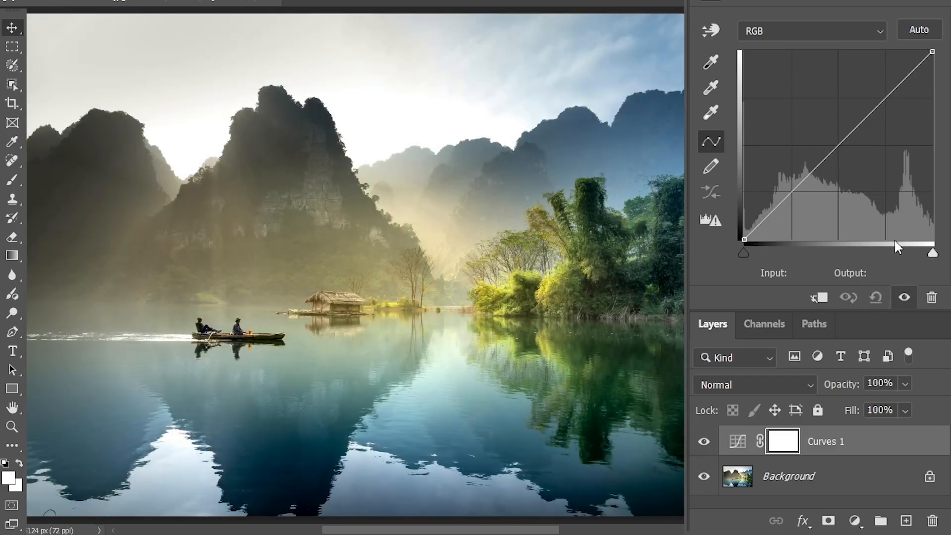
drag(744, 239, 777, 239)
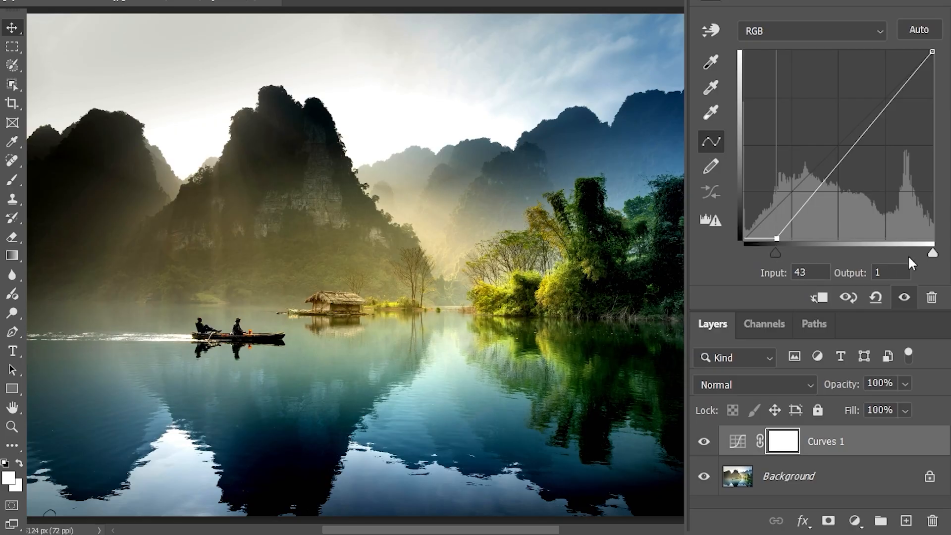
click(875, 299)
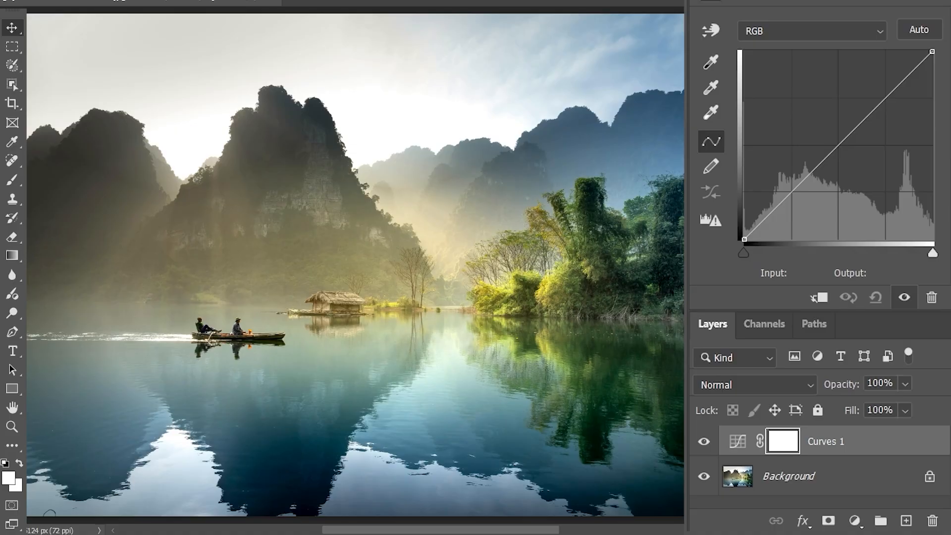
- Open the Curves display options, try showing amounts as Pigment/Ink %, and return to Light (0-255)
click(941, 2)
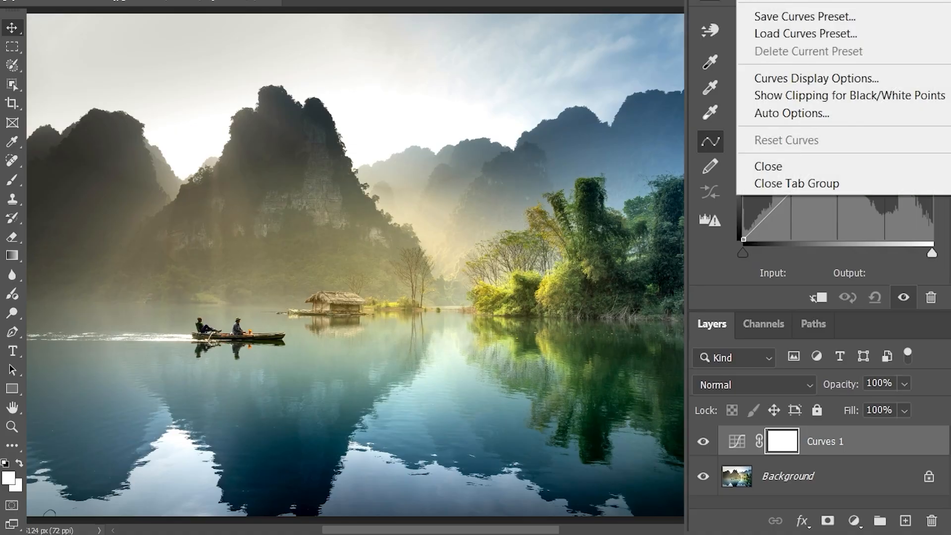
click(888, 83)
drag(433, 69, 540, 147)
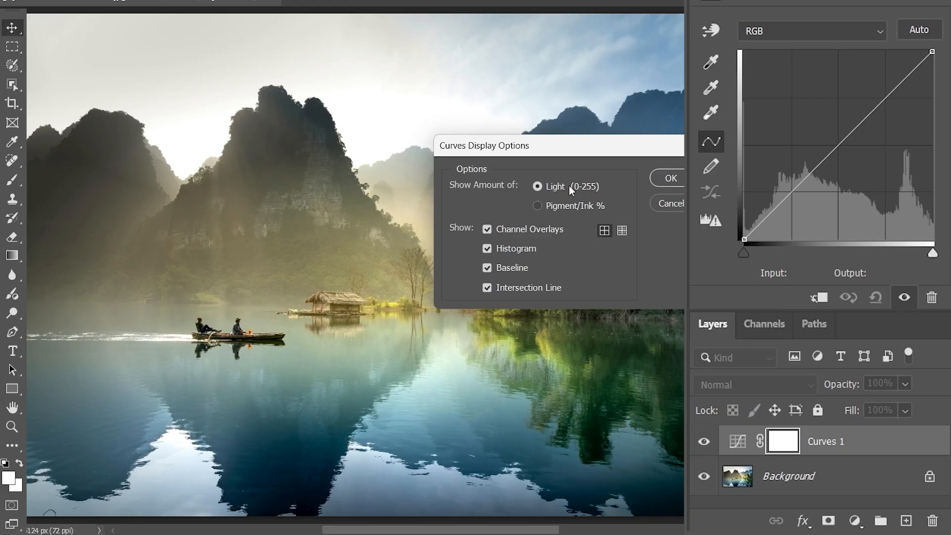
click(539, 207)
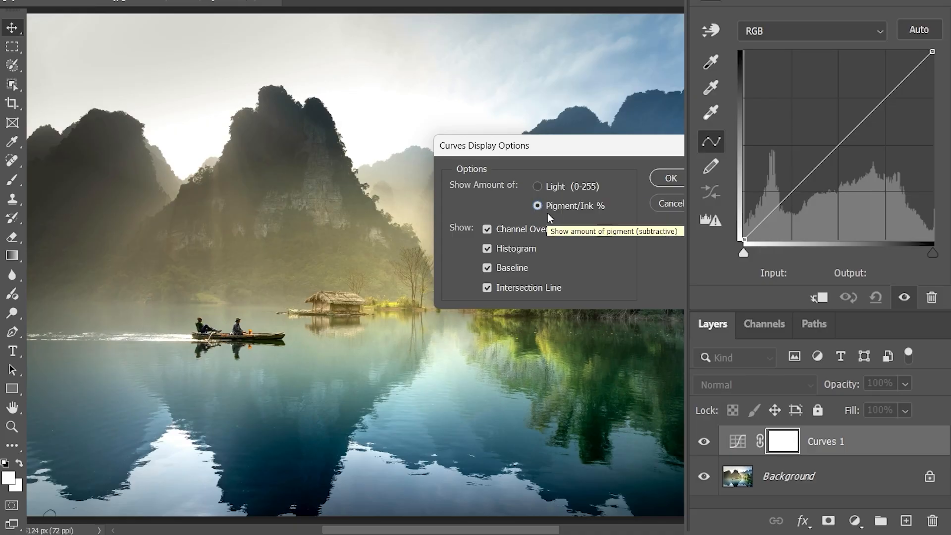
click(538, 187)
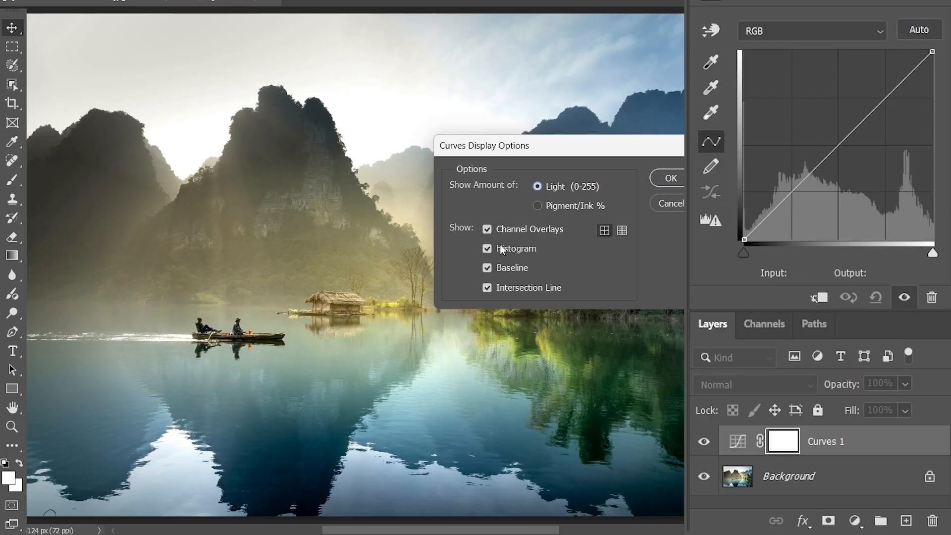
- Try hiding the curve's histogram and using the finer grid, restore the histogram and the quarter-tone grid, and accept the display options
click(488, 248)
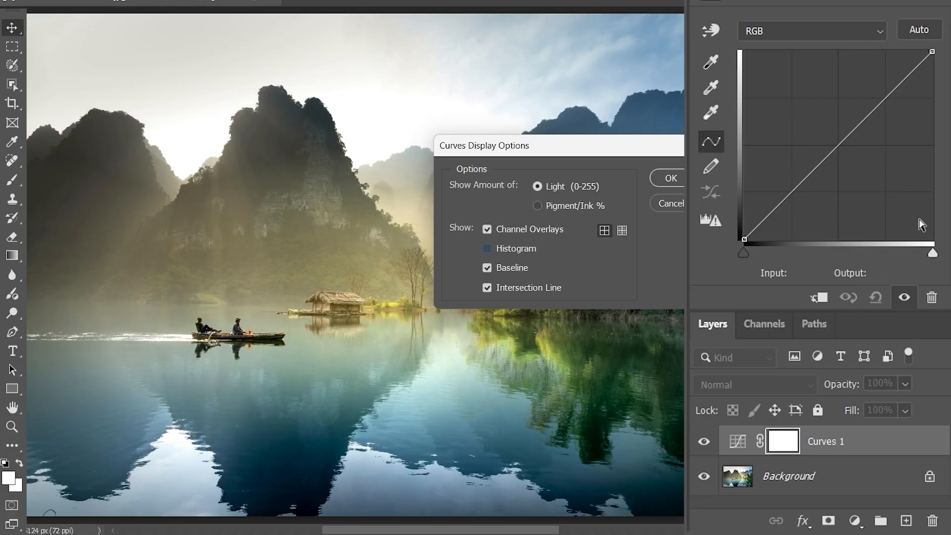
click(489, 249)
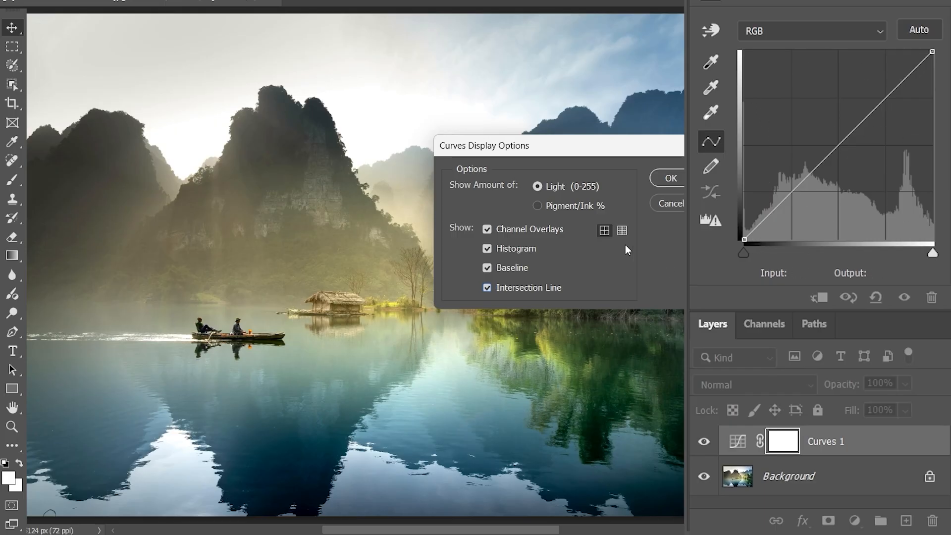
click(622, 230)
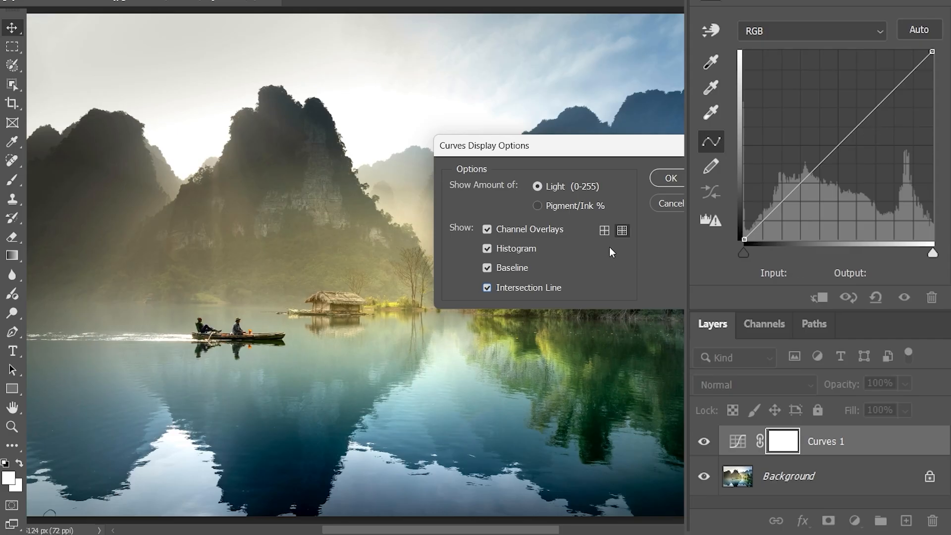
click(604, 231)
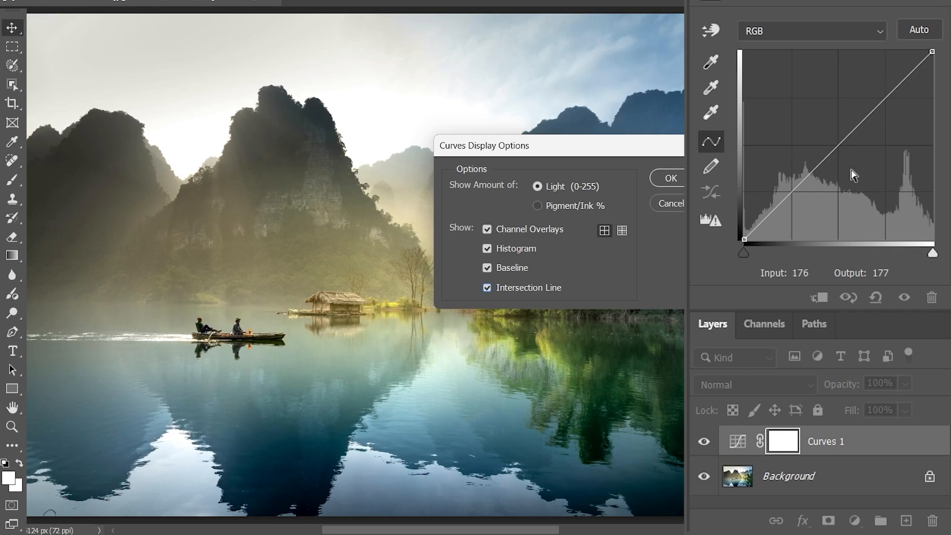
click(680, 177)
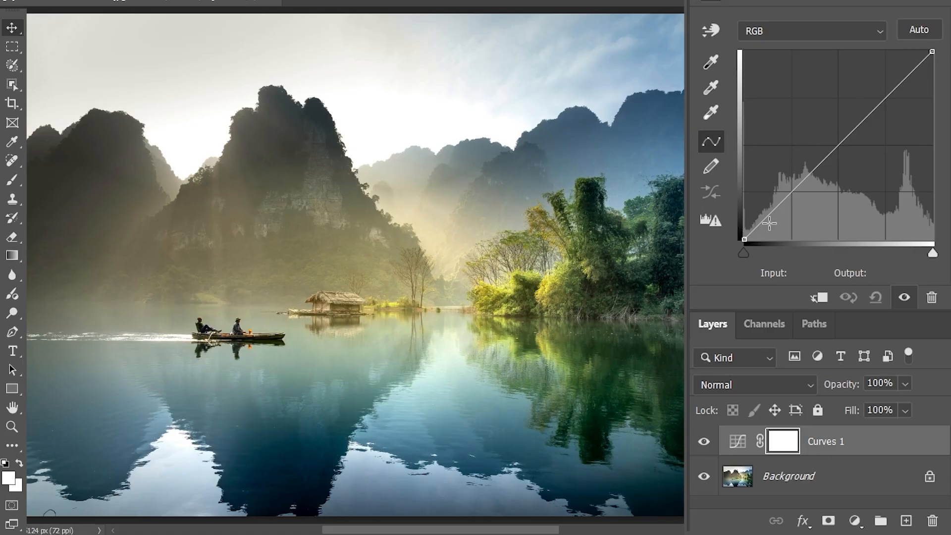
- Add a midtone point to the RGB curve, try it at input 86, output 155, and move it to input 181, output 85
click(836, 146)
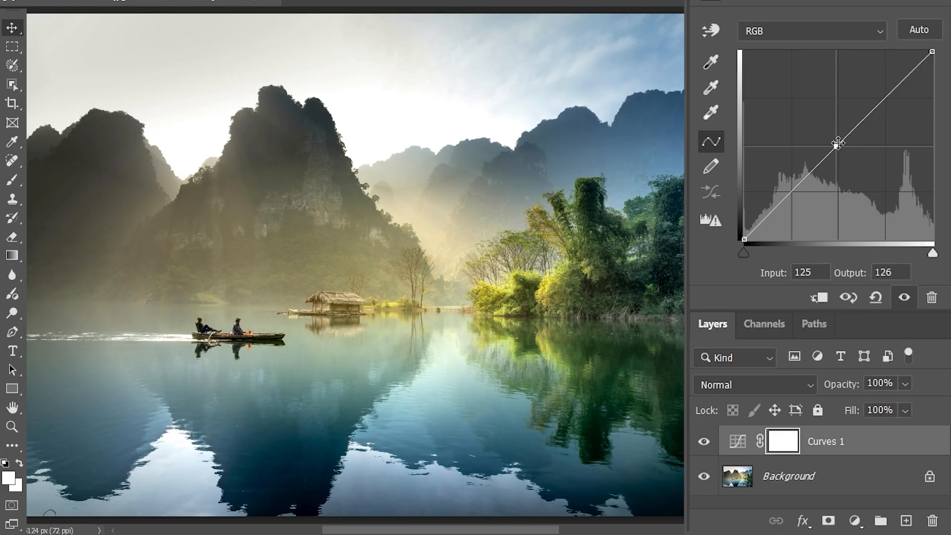
drag(838, 143, 809, 123)
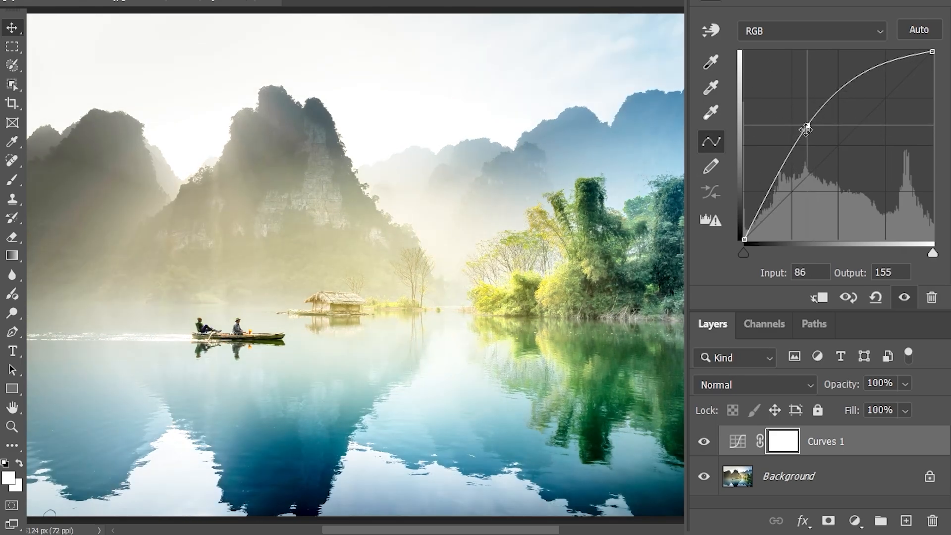
drag(807, 126, 875, 177)
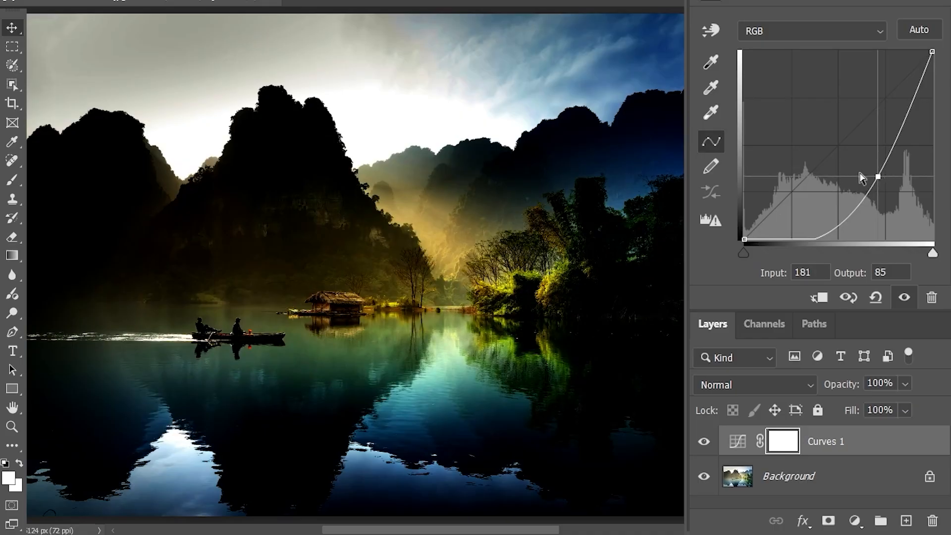
- Try the midtone point at input 115, output 145, and reset the curve
drag(809, 117, 830, 133)
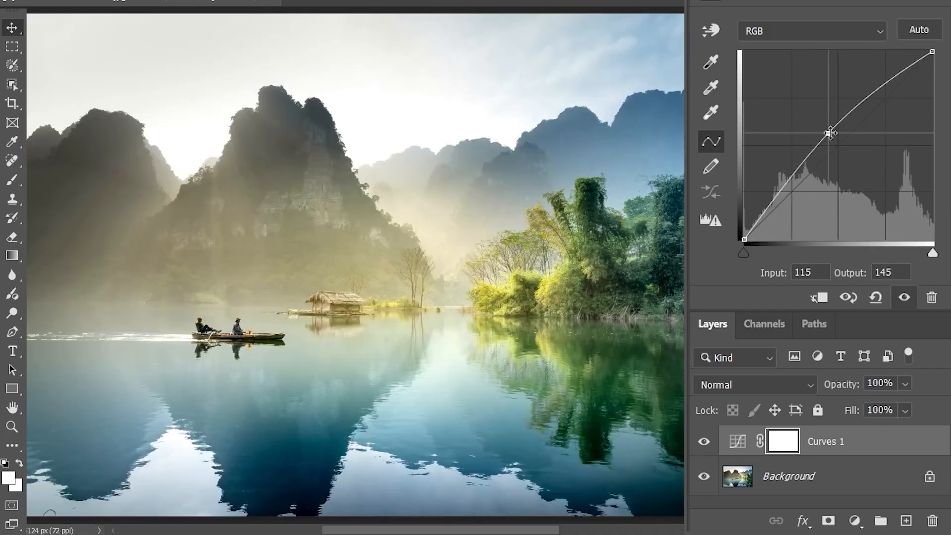
click(875, 296)
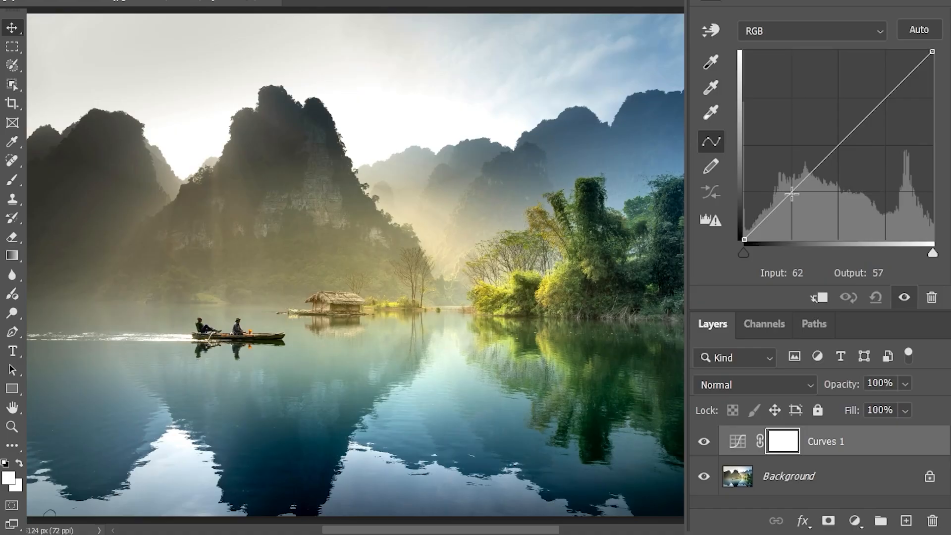
- Add three points along the RGB curve's diagonal, near its quarter tones, the upper two at 131/130 and 191/189
click(791, 195)
click(841, 144)
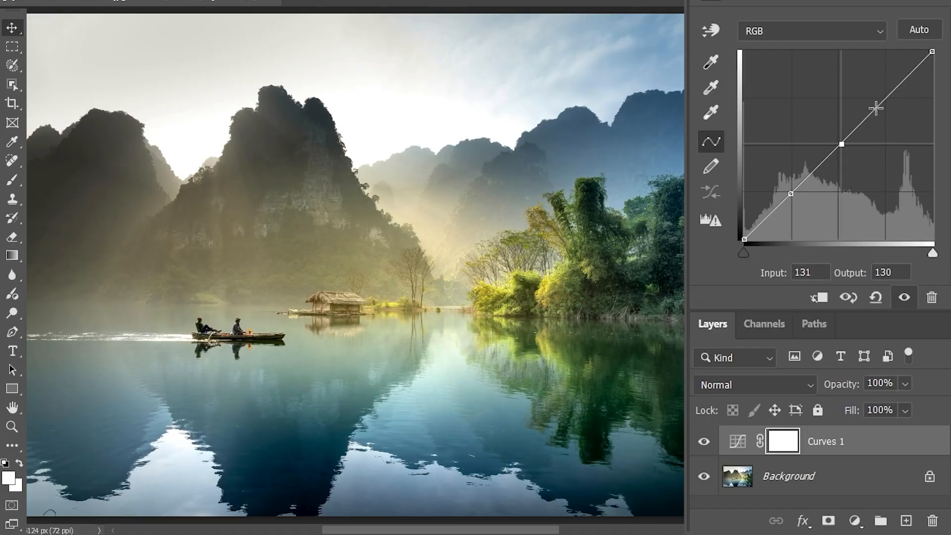
click(886, 100)
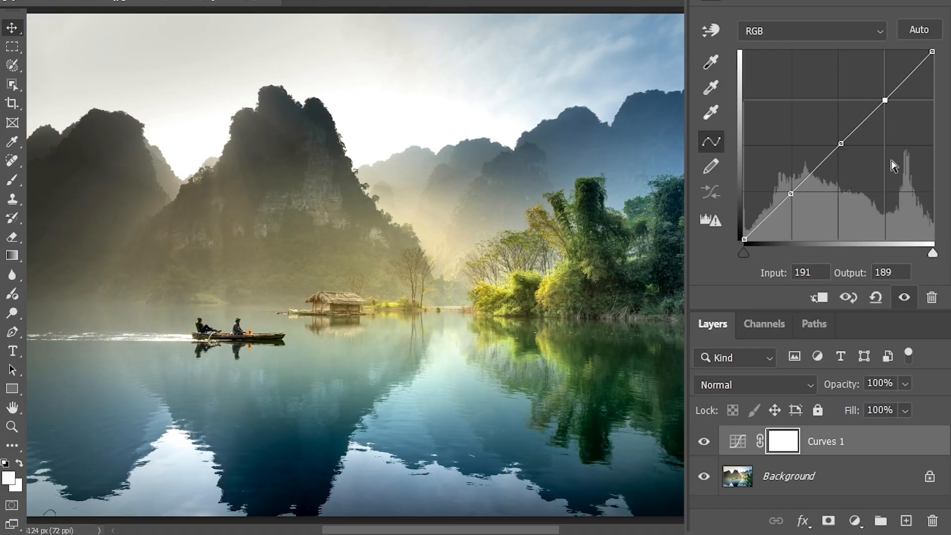
- Try moving the lower curve points to 42/101 and 130/88, shift the upper one, try a fourth at 202/167, and reset the curve
click(791, 193)
drag(778, 171, 776, 165)
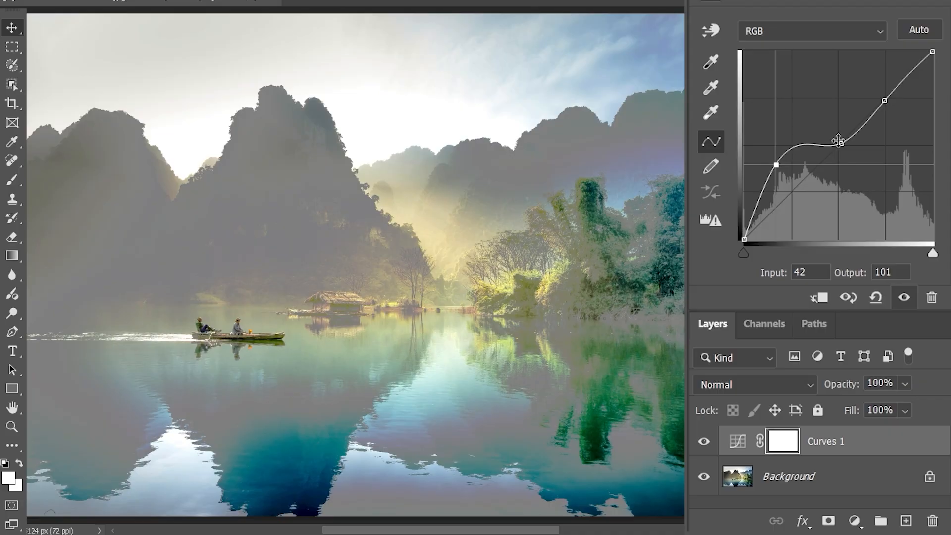
drag(838, 141, 841, 175)
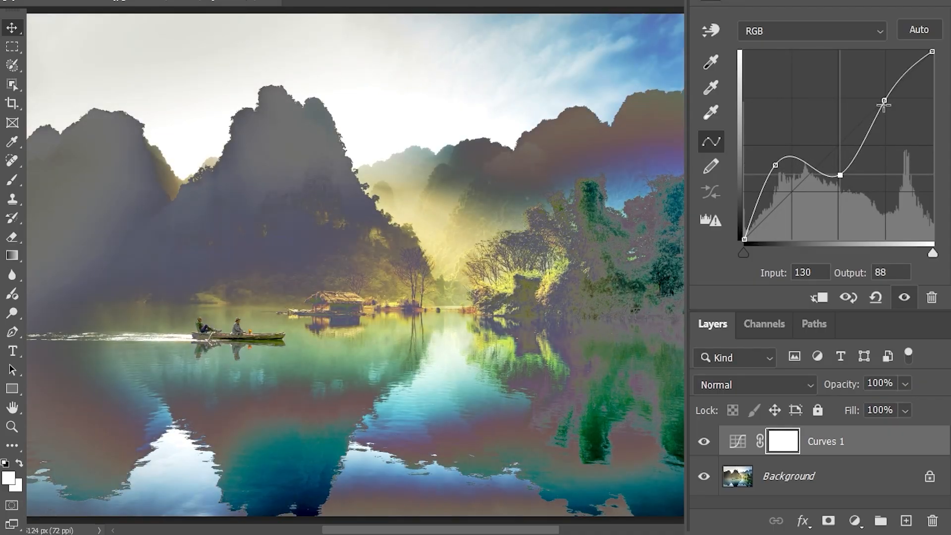
drag(884, 101, 860, 100)
click(876, 62)
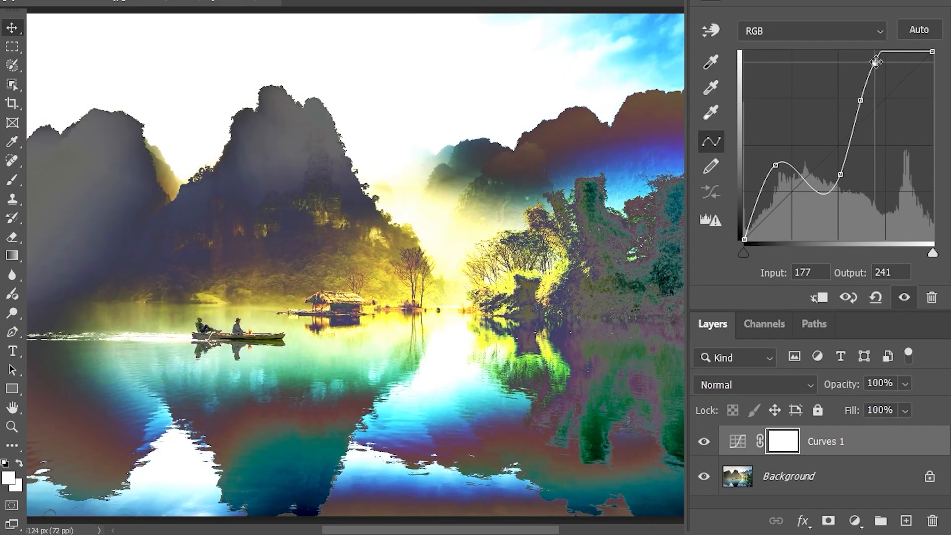
drag(877, 62, 894, 118)
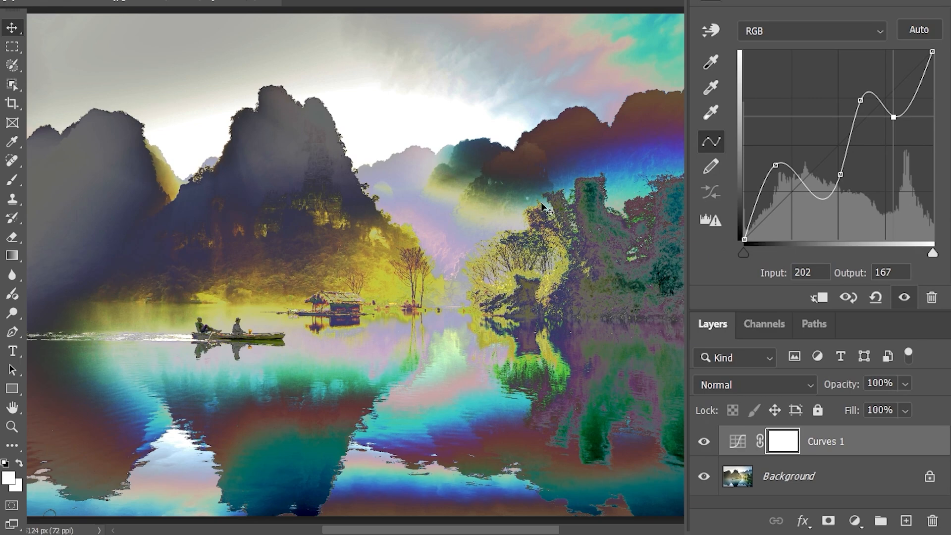
click(877, 298)
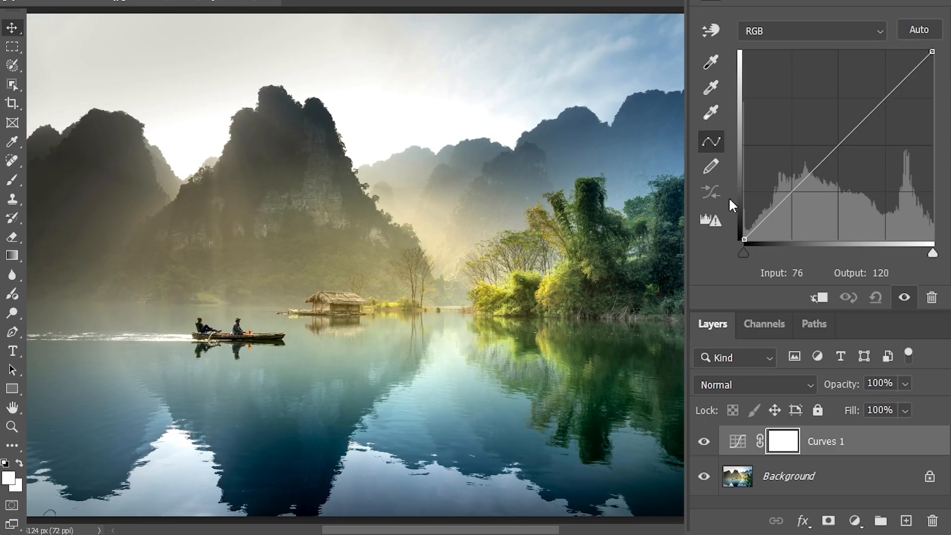
- Use the on-image adjustment tool to brighten the hazy sky beside the mountain and darken the mountain's shadows
click(710, 30)
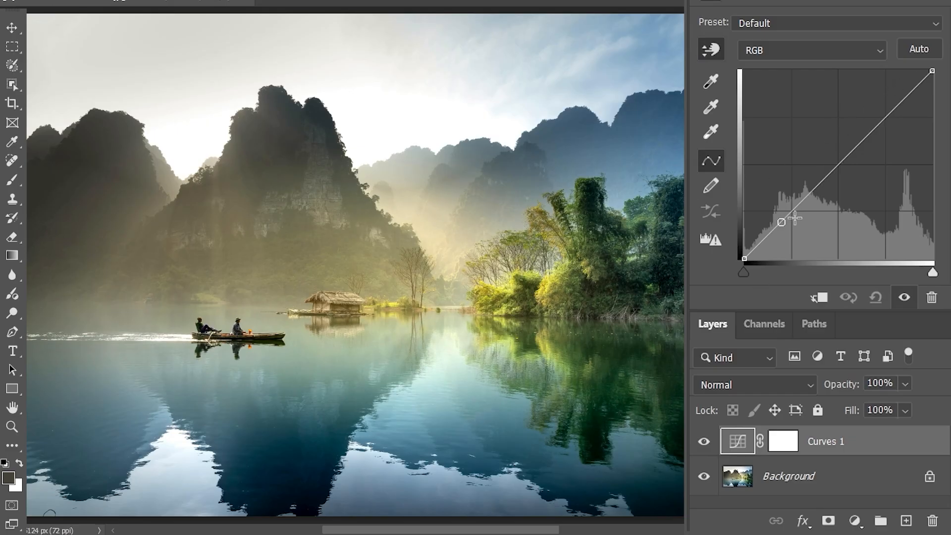
drag(379, 165, 381, 126)
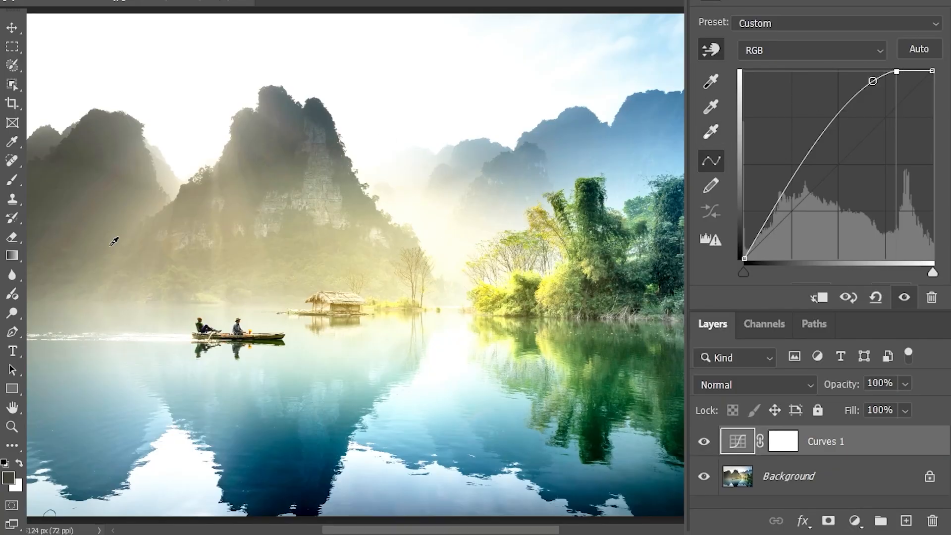
drag(68, 211, 67, 246)
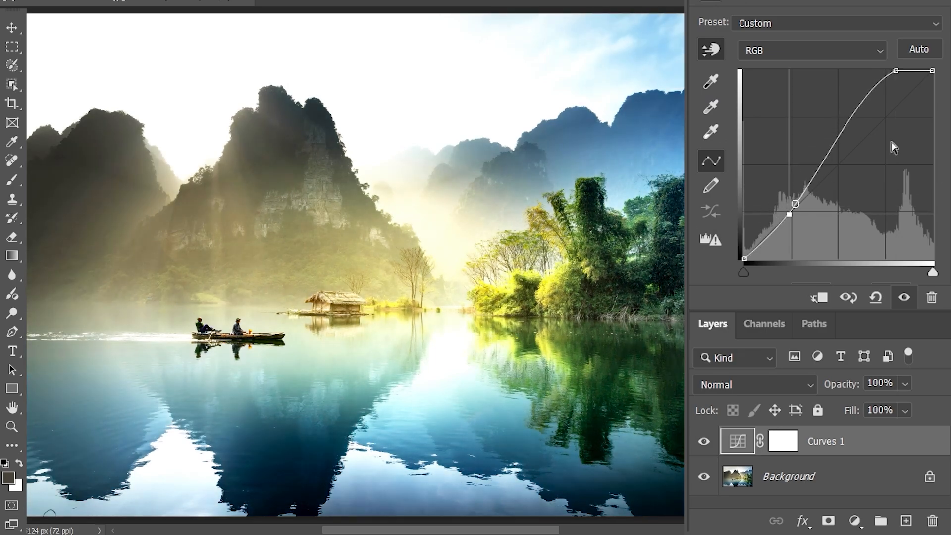
- Add three more points along the middle and upper part of the curve to reshape the midtones and highlights
drag(823, 145, 819, 144)
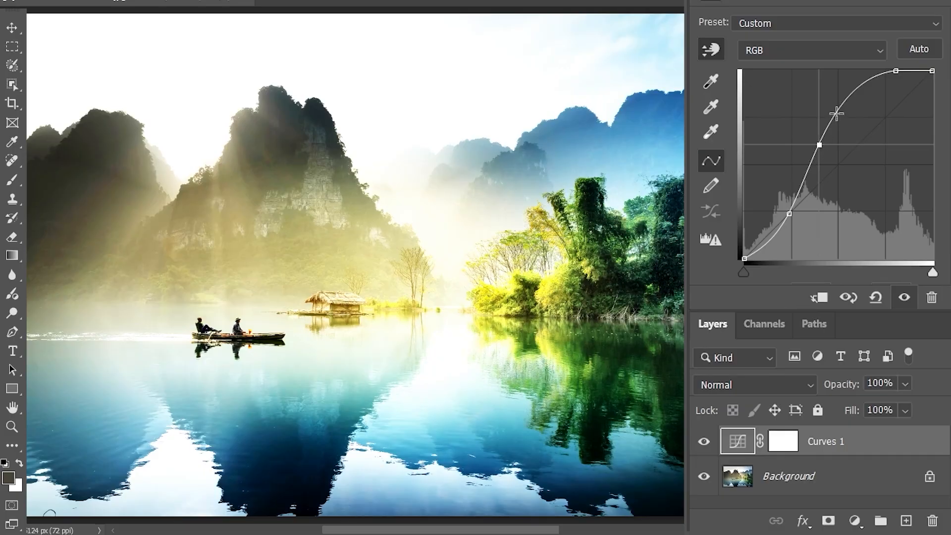
drag(837, 114, 848, 125)
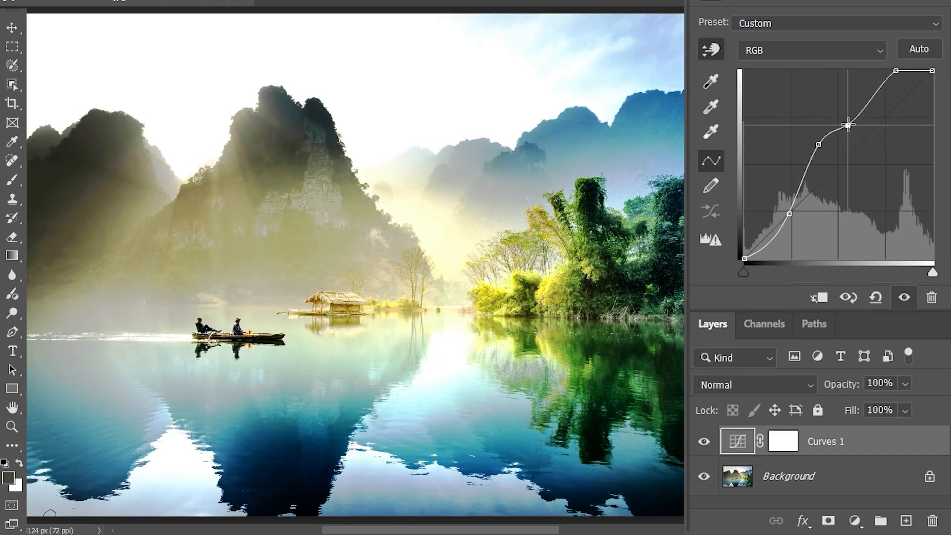
click(879, 108)
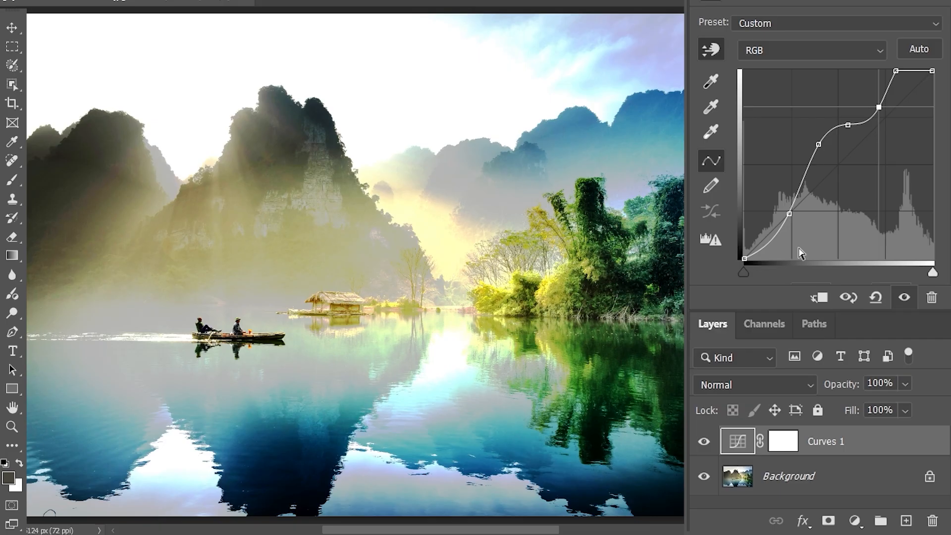
- Cycle the selection forwards and backwards through the curve's points, finishing on the lower shadow point
key(plus)
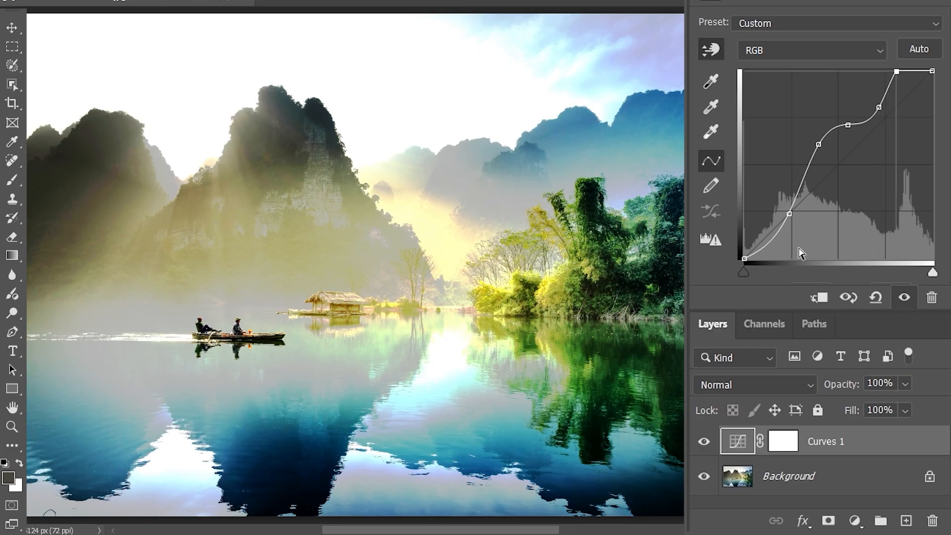
key(plus)
key(plus)
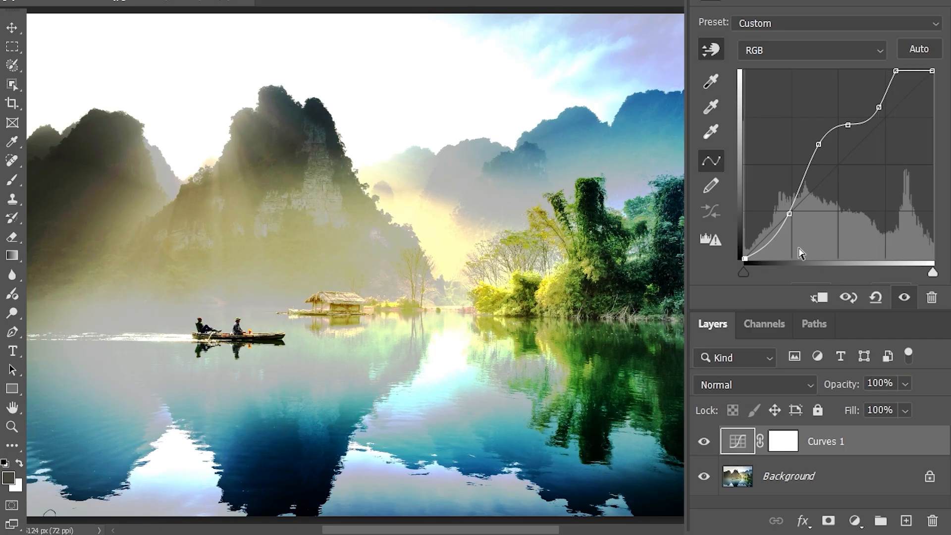
key(plus)
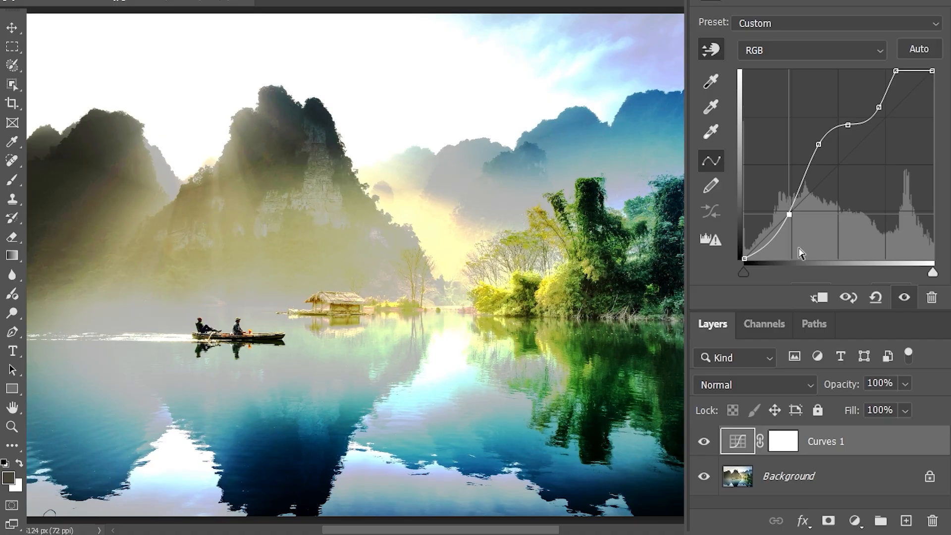
key(plus)
key(plus)
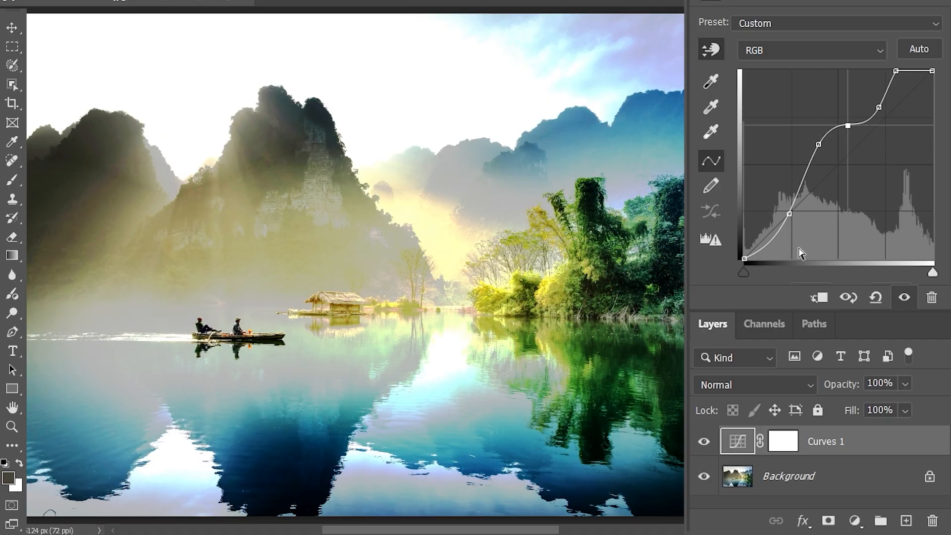
key(plus)
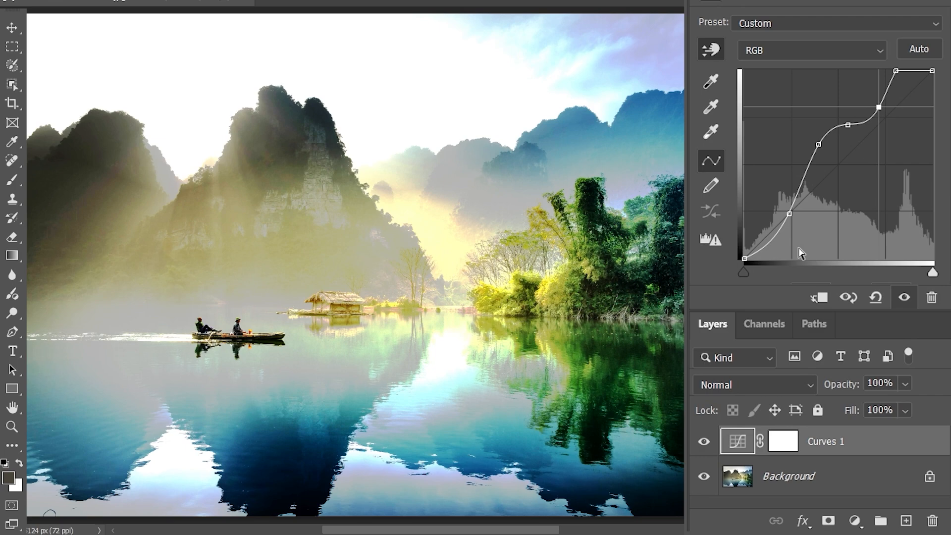
key(minus)
key(minus)
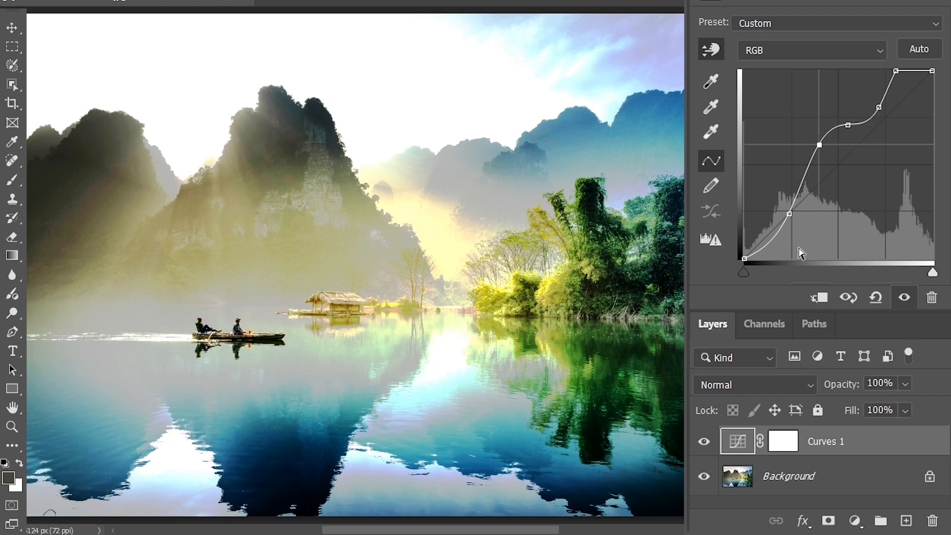
key(minus)
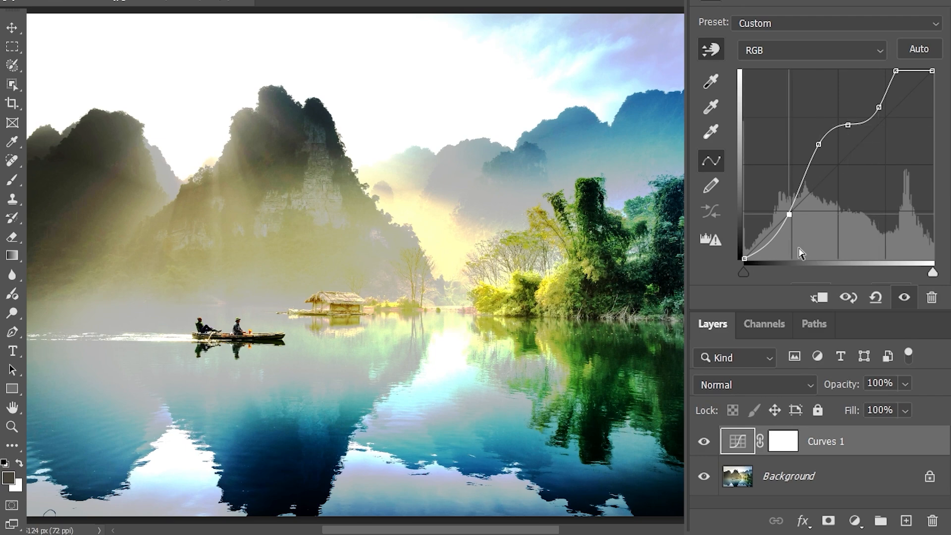
key(plus)
key(plus)
key(minus)
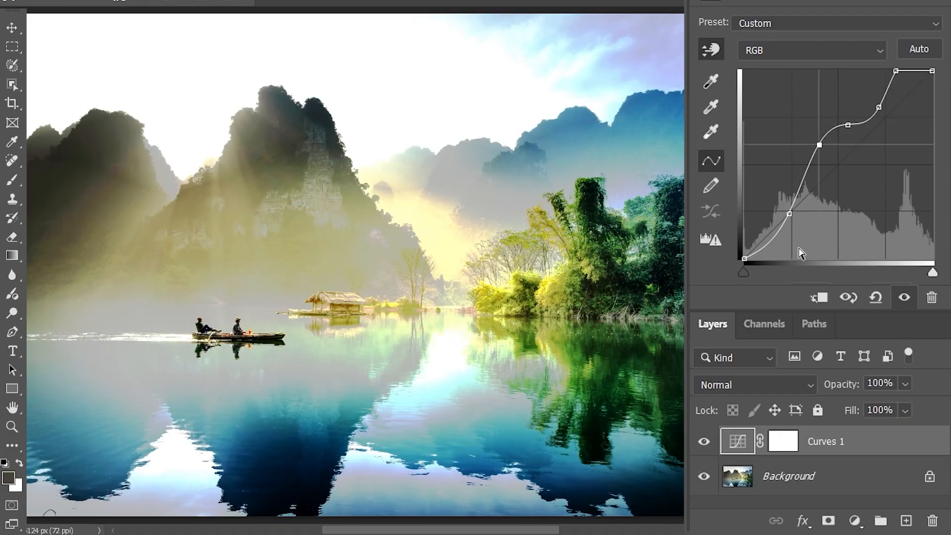
key(minus)
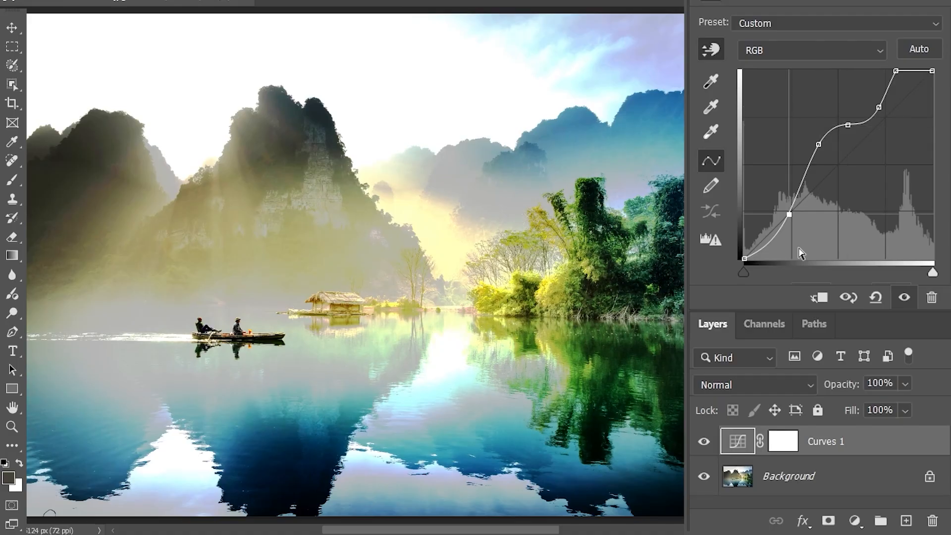
- Delete the selected shadow point from the curve, try deleting the Curves 1 layer, and undo the layer deletion
key(Delete)
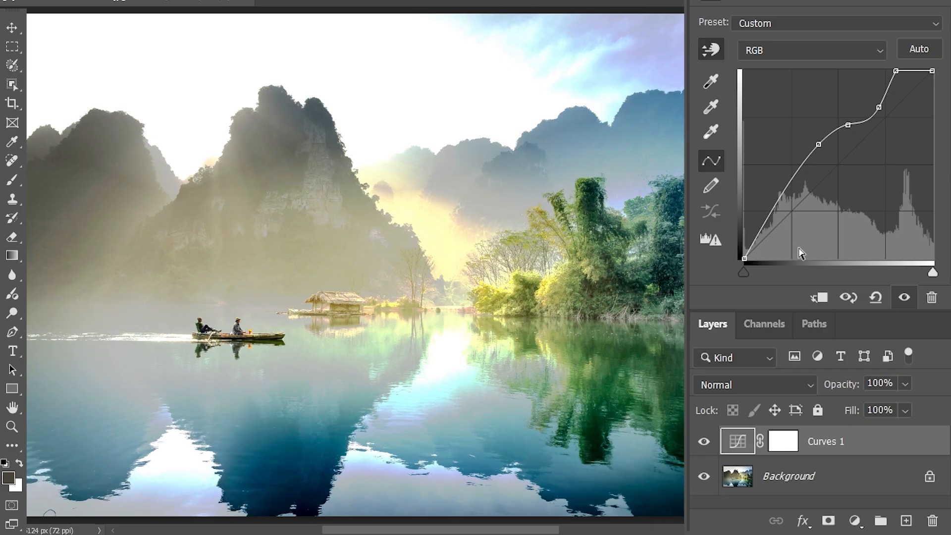
key(Delete)
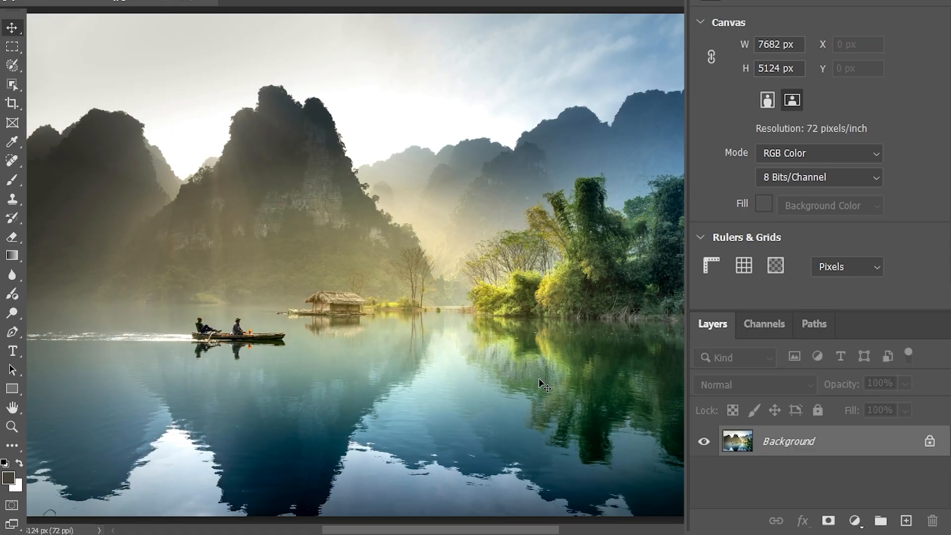
key(ctrl+z)
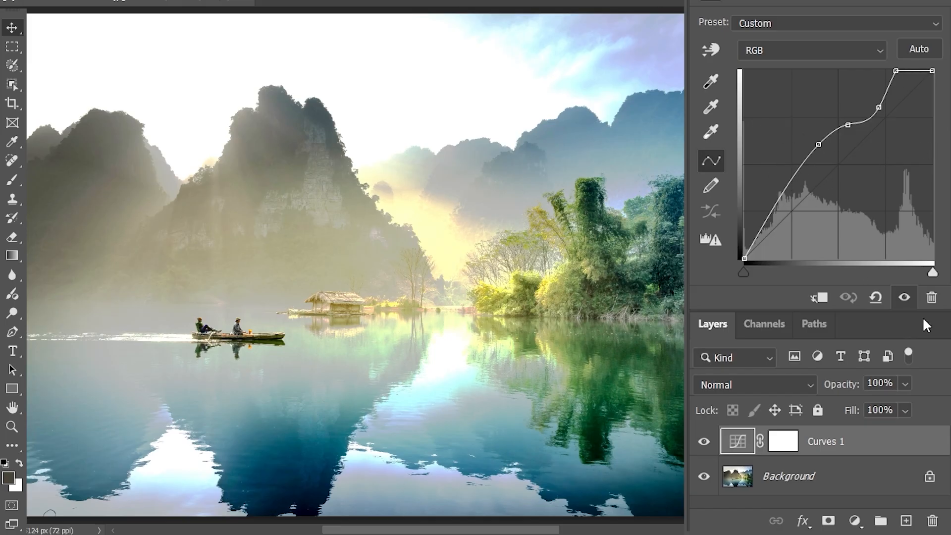
- Reset the curve and draw a freehand segment above the diagonal in the shadow range with the curve pencil
click(876, 298)
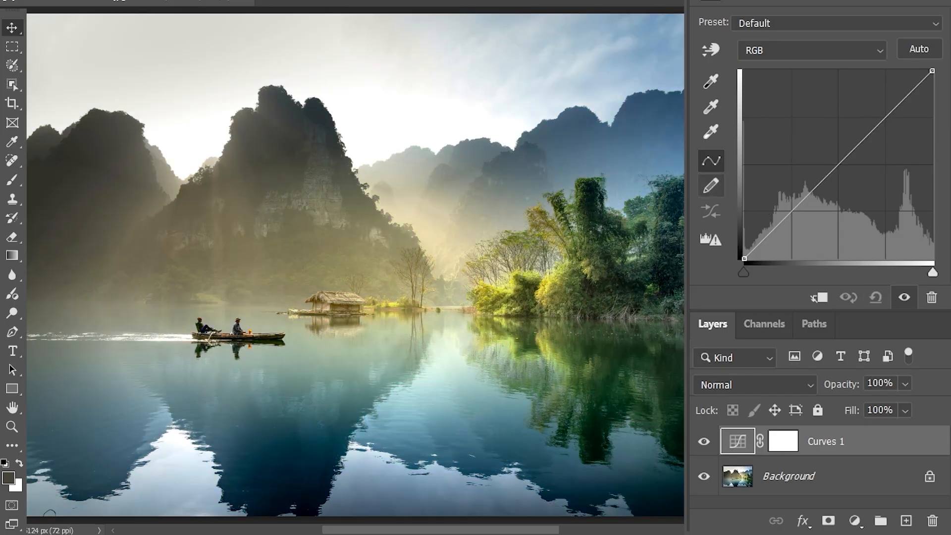
click(711, 186)
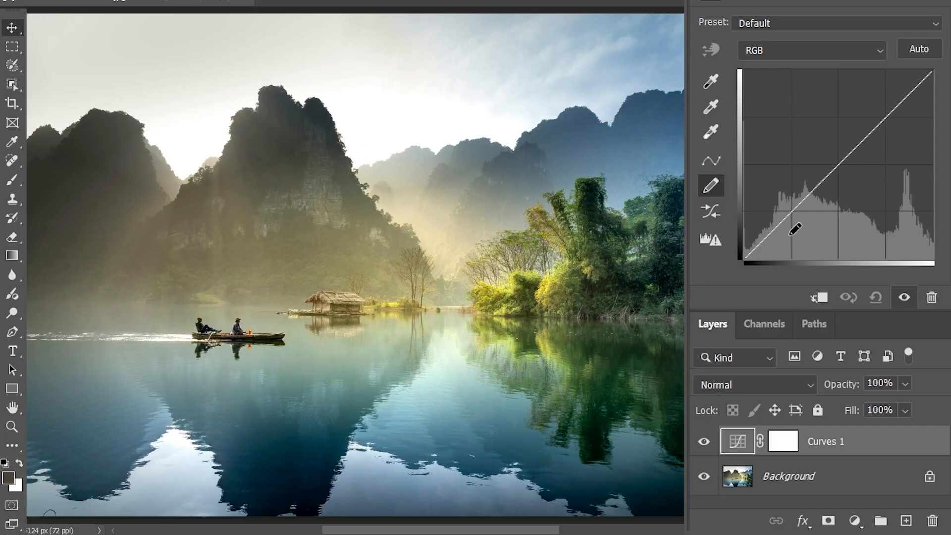
mouse_move(787, 230)
mouse_down()
mouse_move(772, 210)
mouse_move(792, 182)
mouse_move(832, 170)
mouse_up()
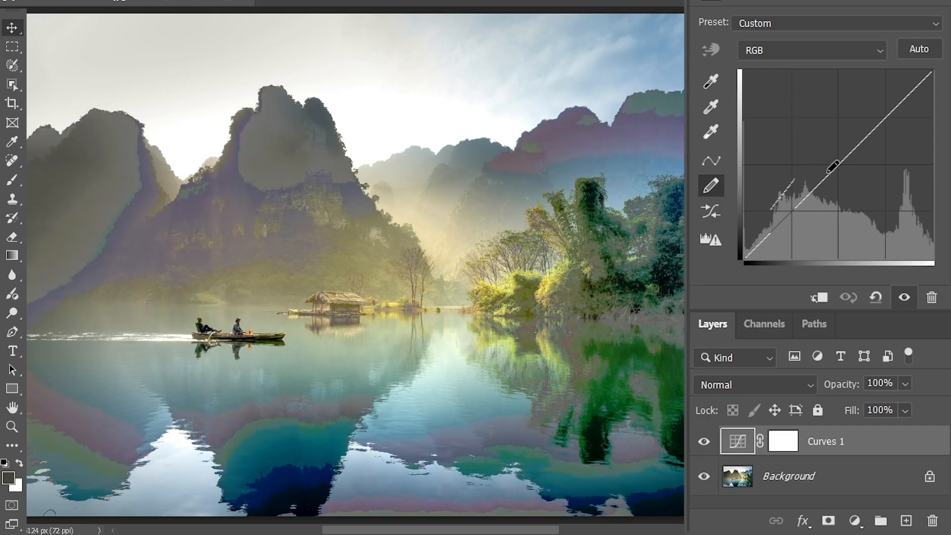
- Try a hand-drawn RGB curve converted to editable points with one shadow point lowered, and reset the Curves adjustment
click(836, 149)
drag(892, 116, 910, 110)
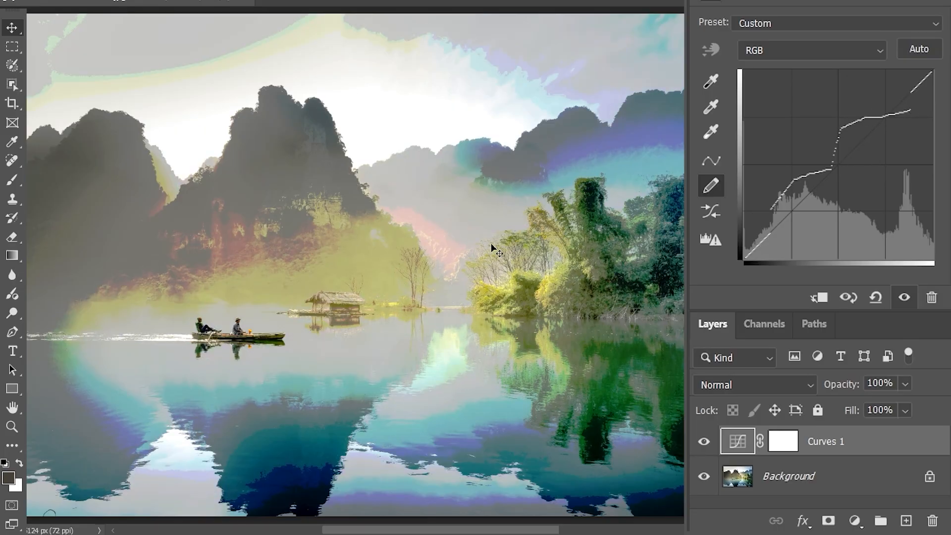
click(718, 158)
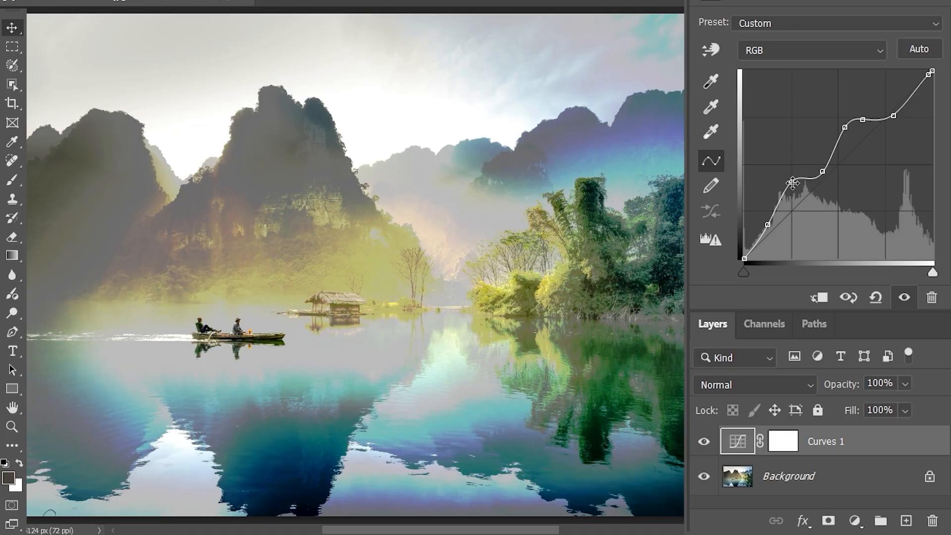
drag(793, 183, 797, 190)
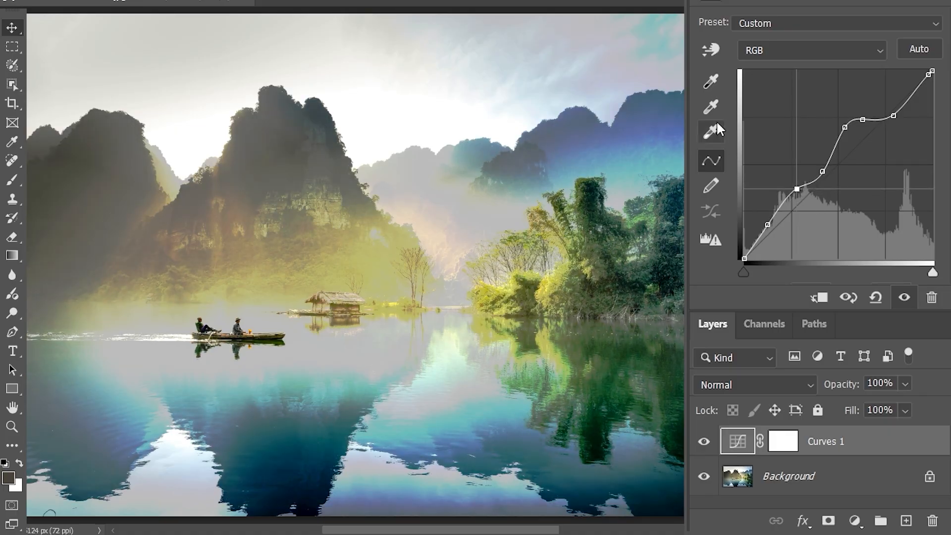
click(875, 300)
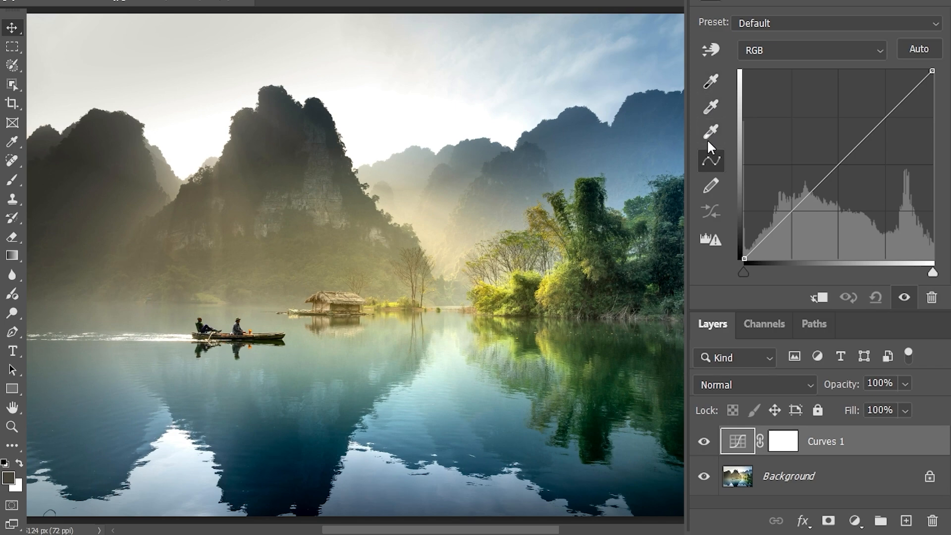
- Try setting the black point from the dark central mountain peak, and reset the Curves adjustment
click(712, 80)
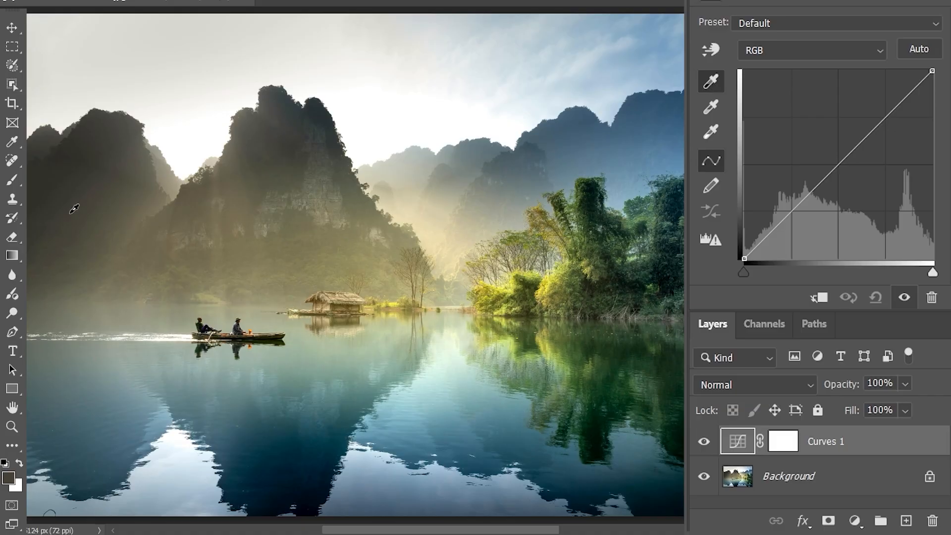
click(280, 130)
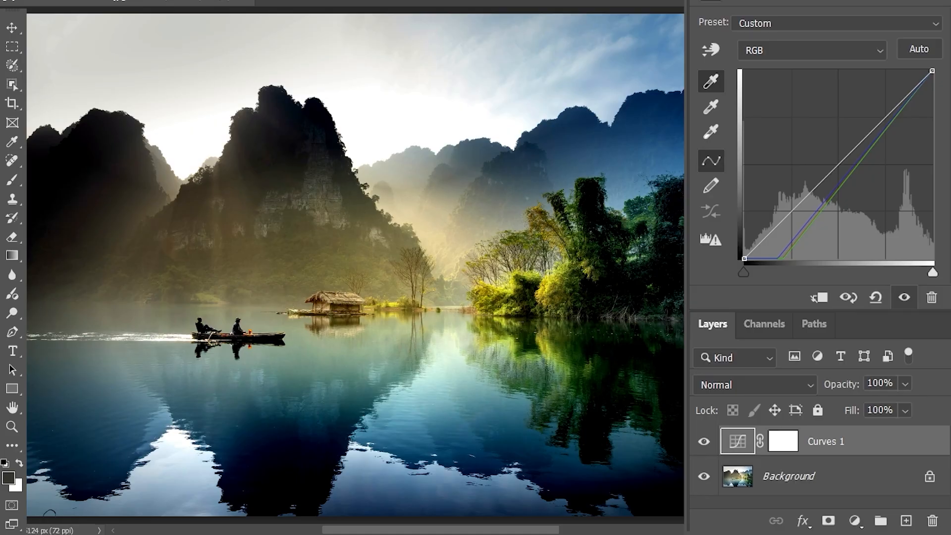
click(875, 297)
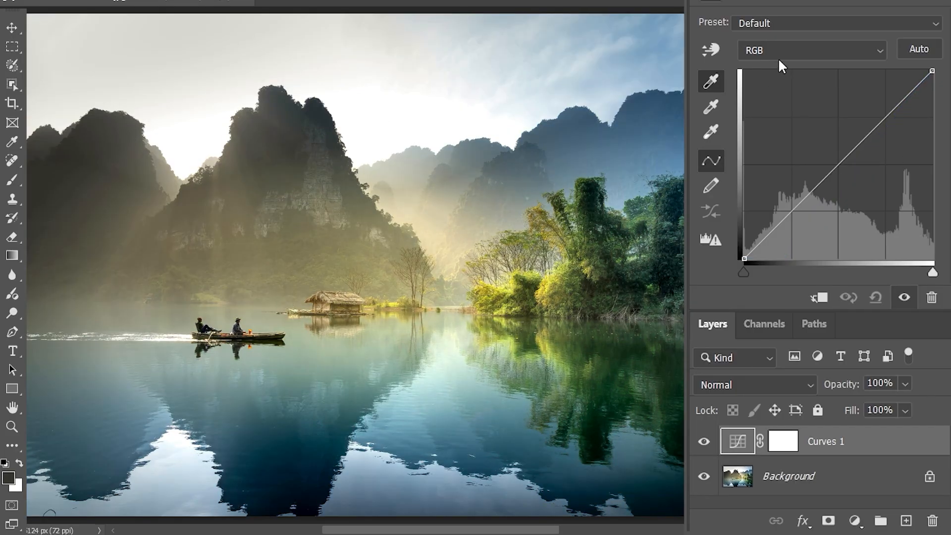
- Try pulling down the midtones of the Red channel curve, and return the adjustment to the default RGB curve
click(777, 49)
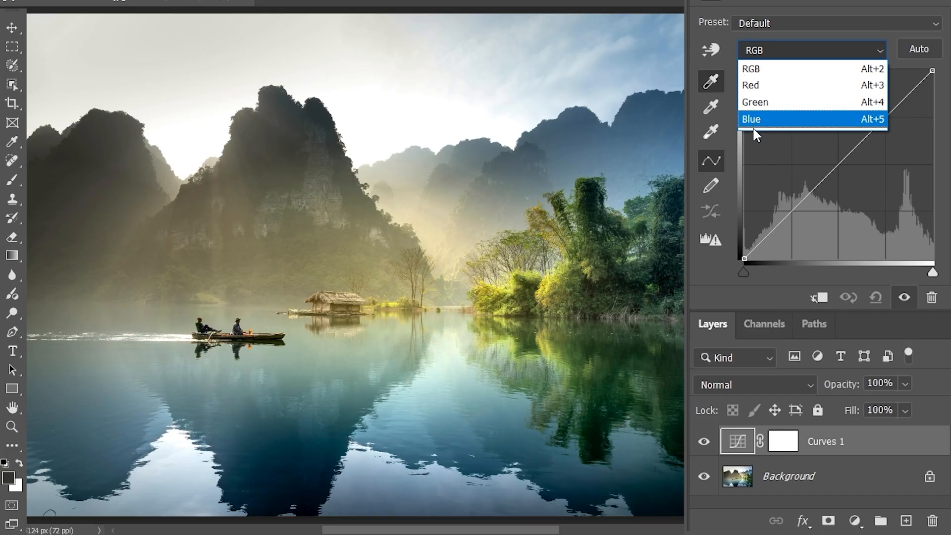
click(756, 86)
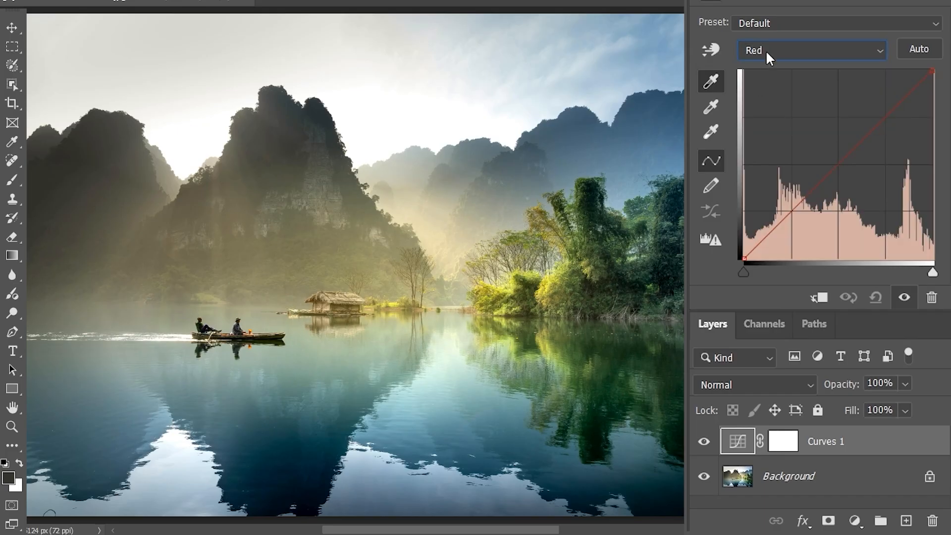
click(840, 163)
drag(840, 162, 866, 193)
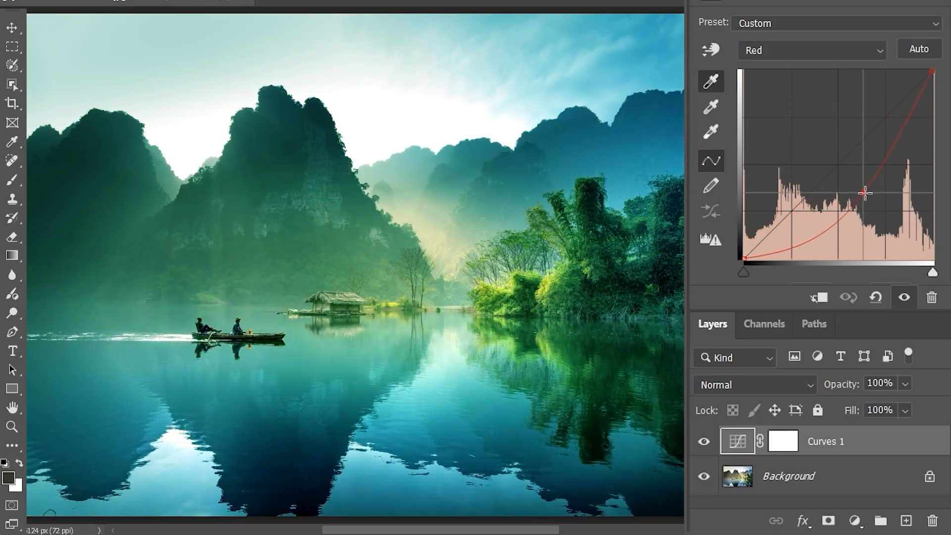
click(762, 51)
click(758, 69)
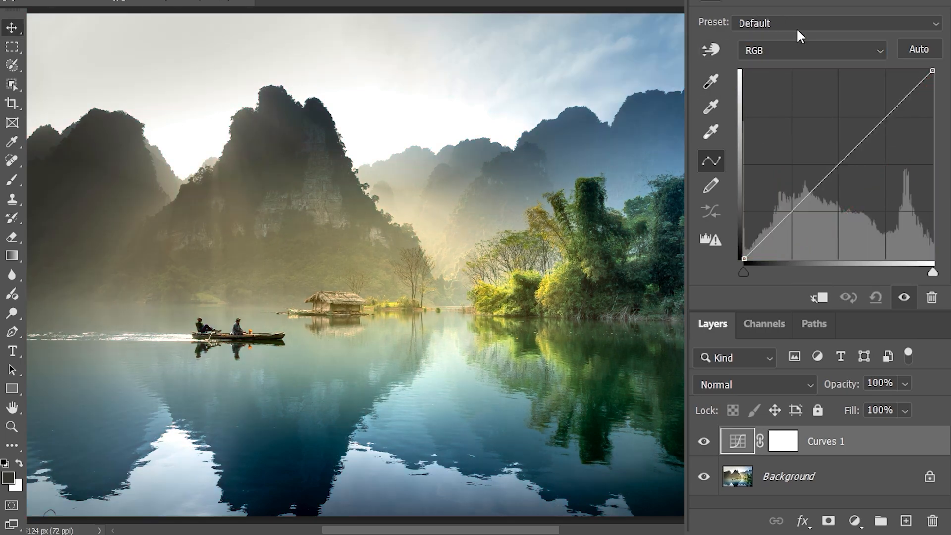
- Try the Color Negative (RGB), Cross Process (RGB) and Darker (RGB) presets on the Curves 1 layer
click(759, 23)
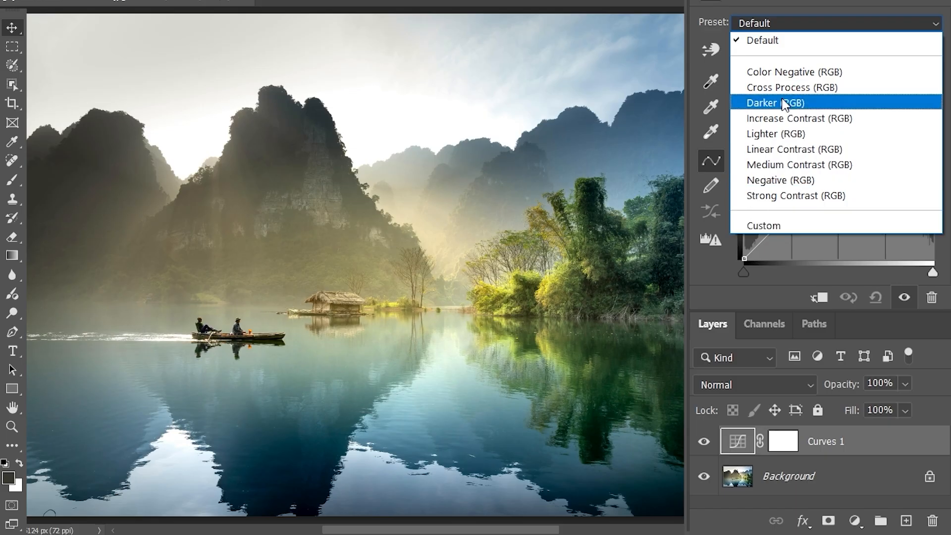
click(788, 75)
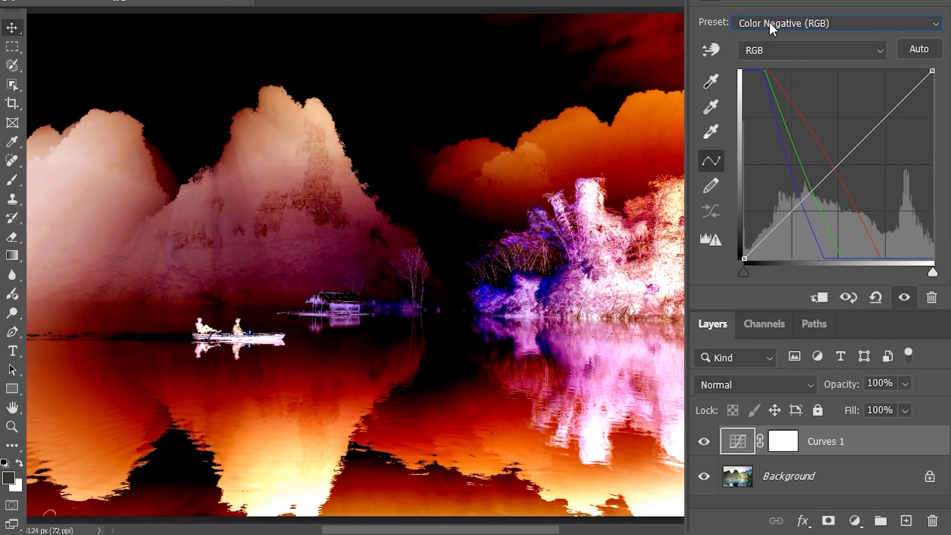
click(769, 21)
click(763, 87)
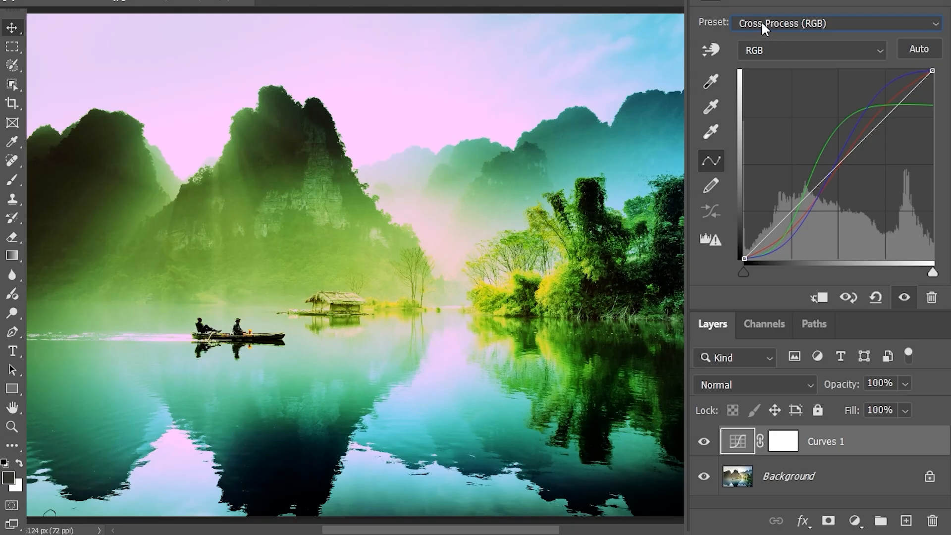
click(761, 21)
click(766, 100)
- Try the Medium Contrast (RGB), Negative (RGB) and Strong Contrast (RGB) presets on the Curves 1 layer
click(770, 26)
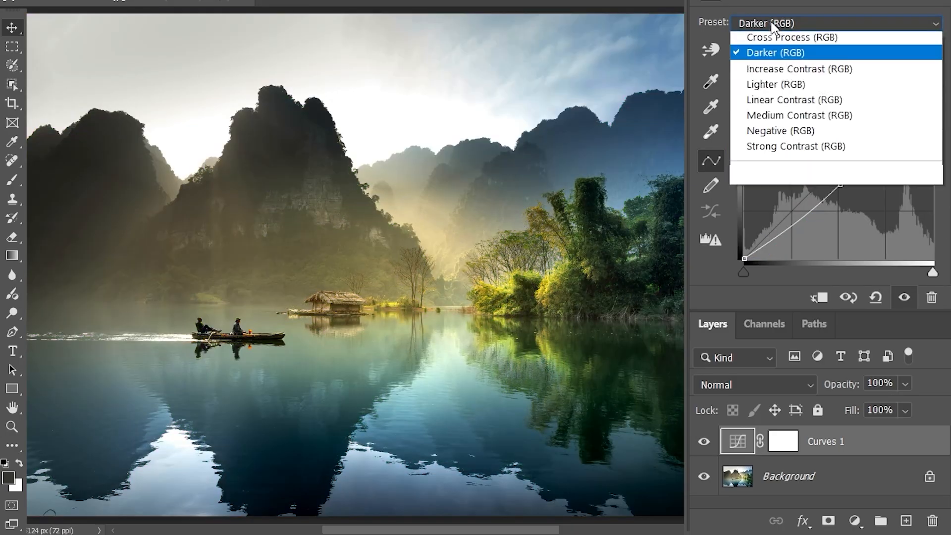
click(759, 163)
click(758, 21)
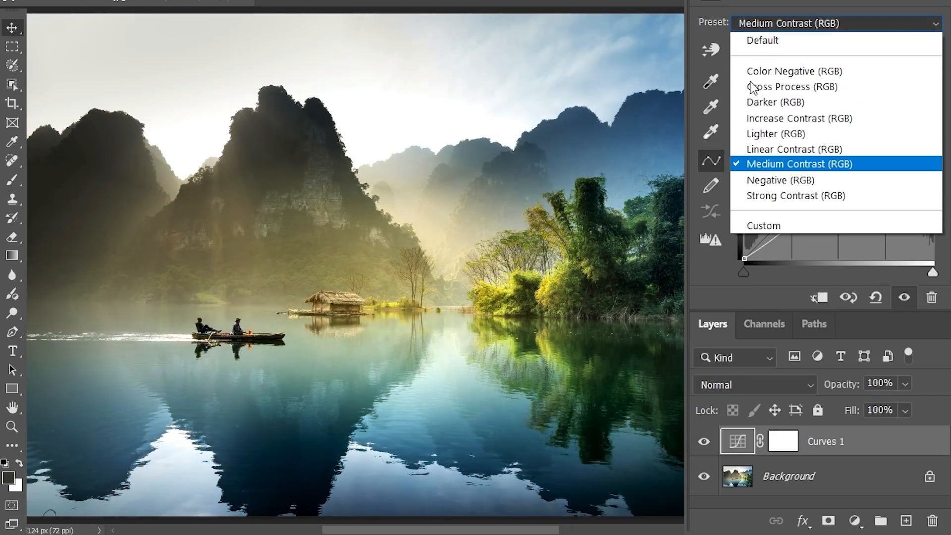
click(757, 178)
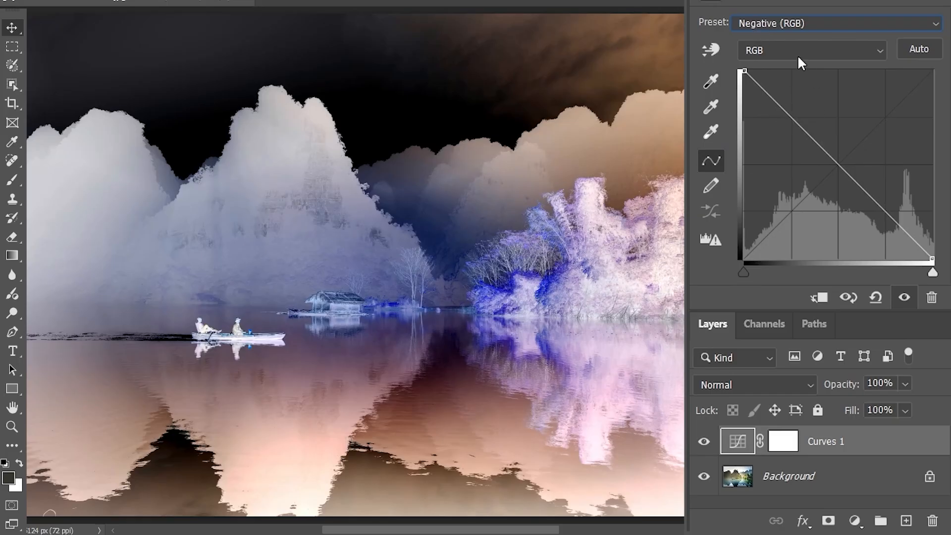
click(777, 23)
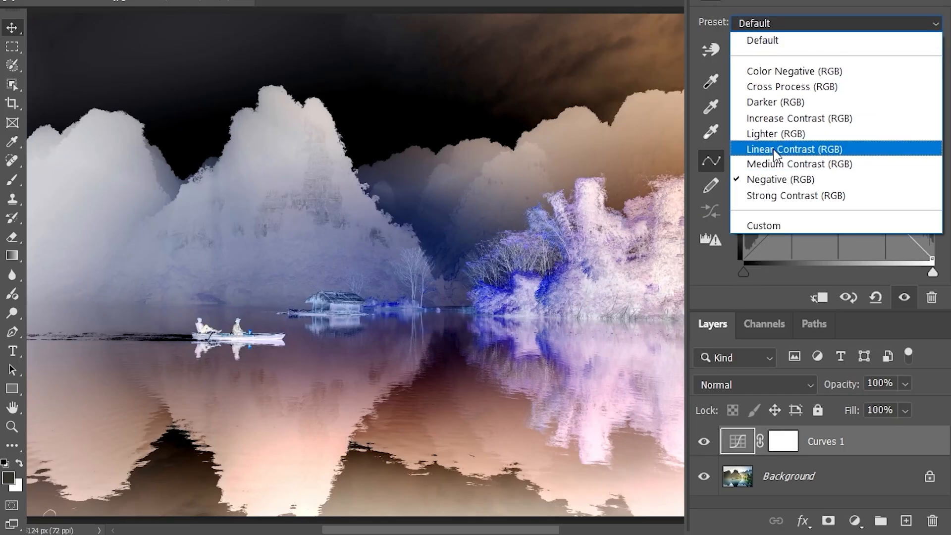
click(776, 194)
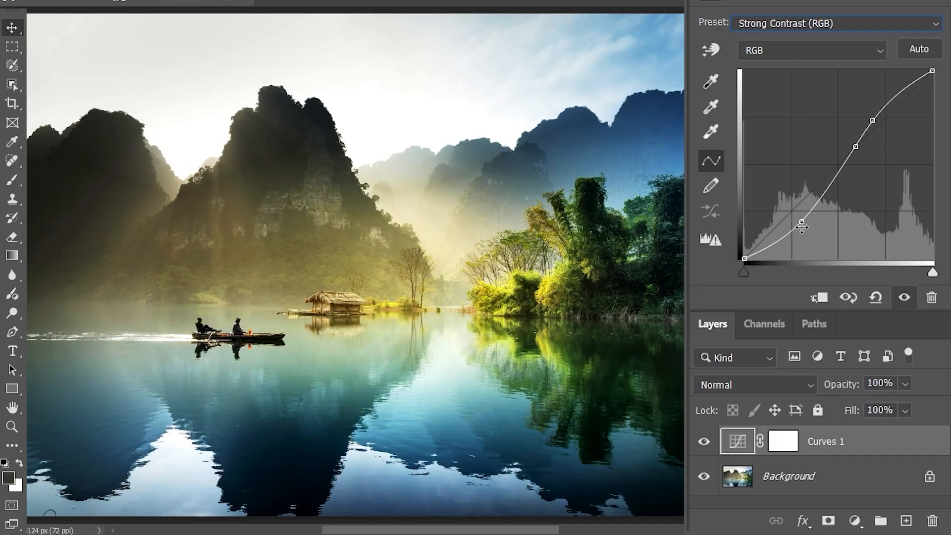
- Raise the shadow point of the Strong Contrast curve slightly, and restore the Default curves preset
mouse_move(802, 223)
mouse_down()
mouse_move(801, 210)
mouse_move(808, 215)
mouse_up()
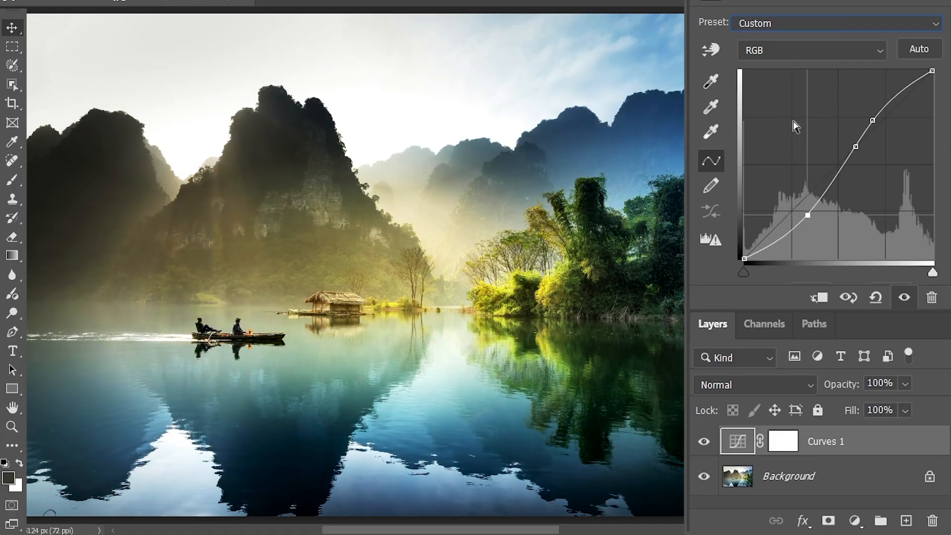
click(757, 22)
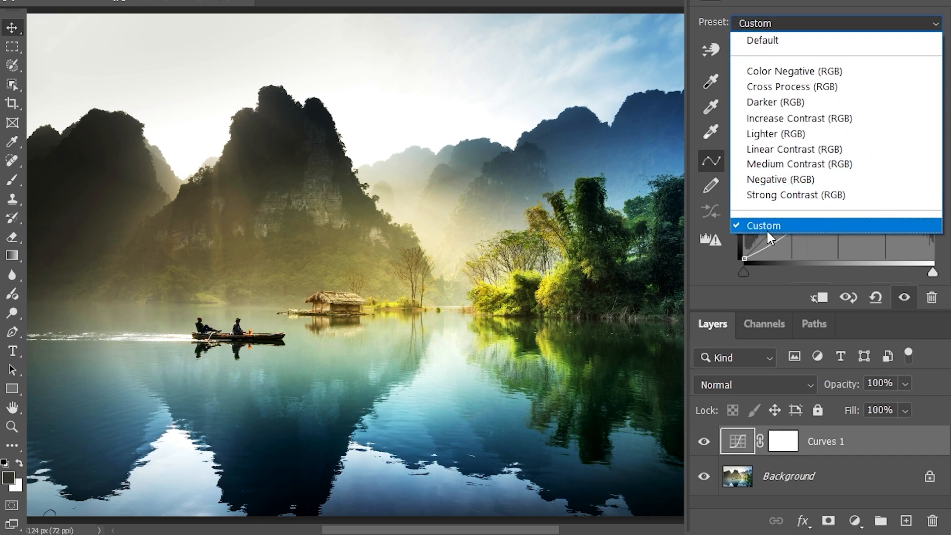
click(769, 38)
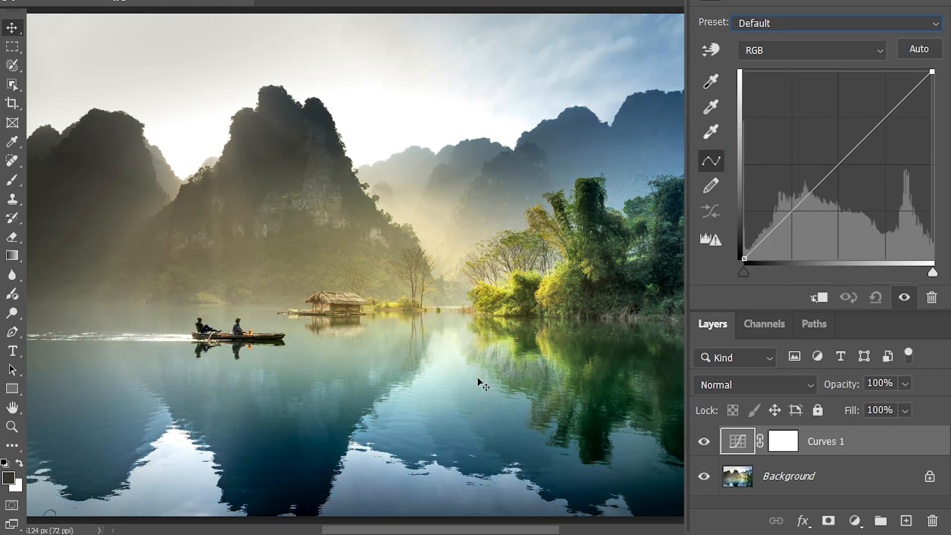
- Apply the automatic correction to the RGB curve and compare the photo with and without the Curves 1 layer
click(920, 48)
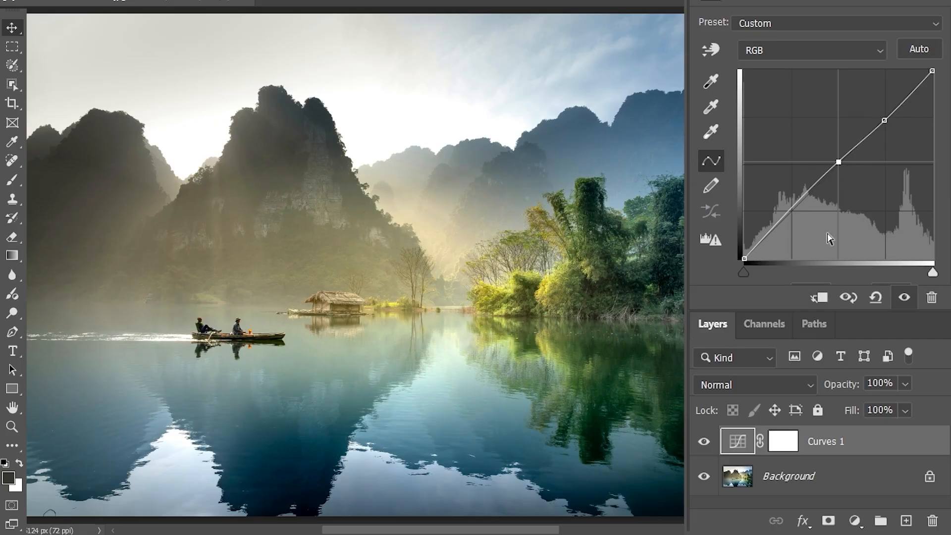
click(703, 441)
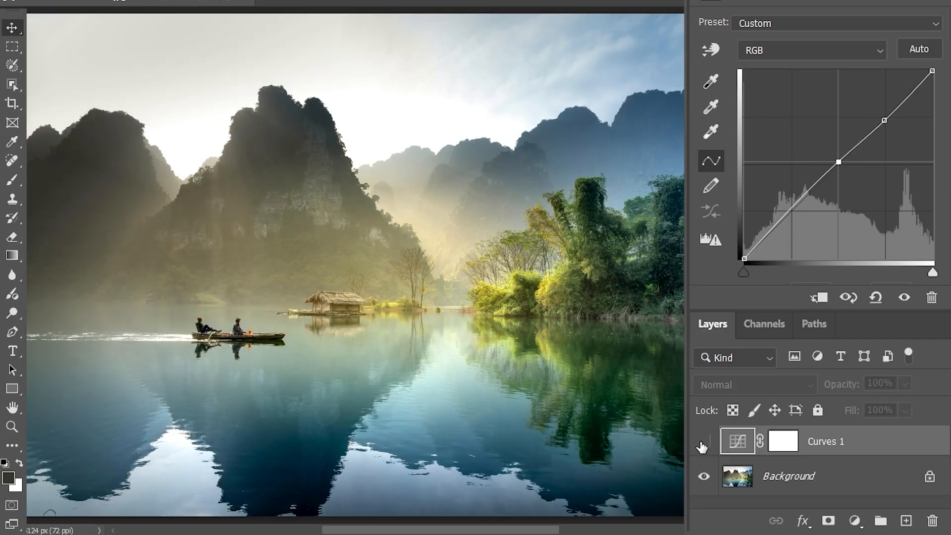
click(703, 442)
click(703, 442)
click(703, 442)
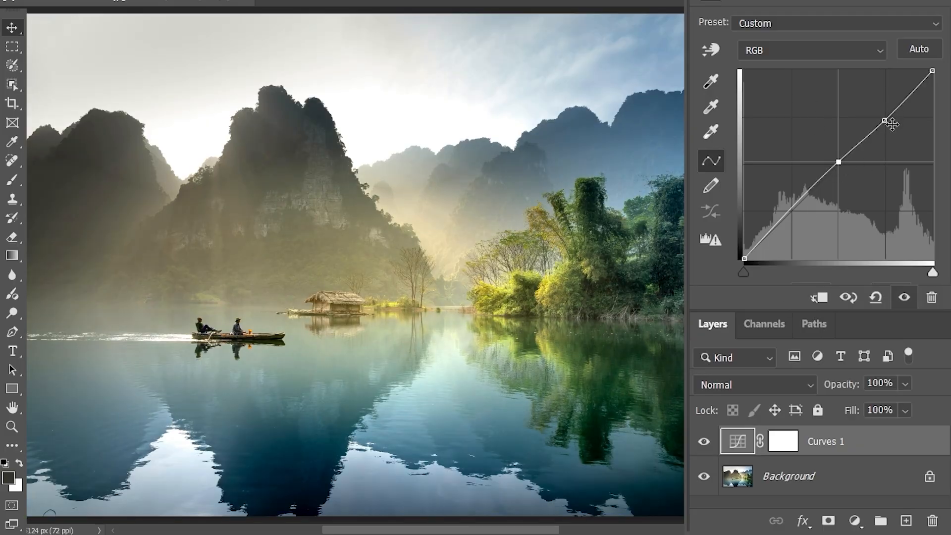
- Lower the RGB curve's highlight point, undo the extra midtone lift, and compare the photo with and without the Curves 1 layer
click(884, 121)
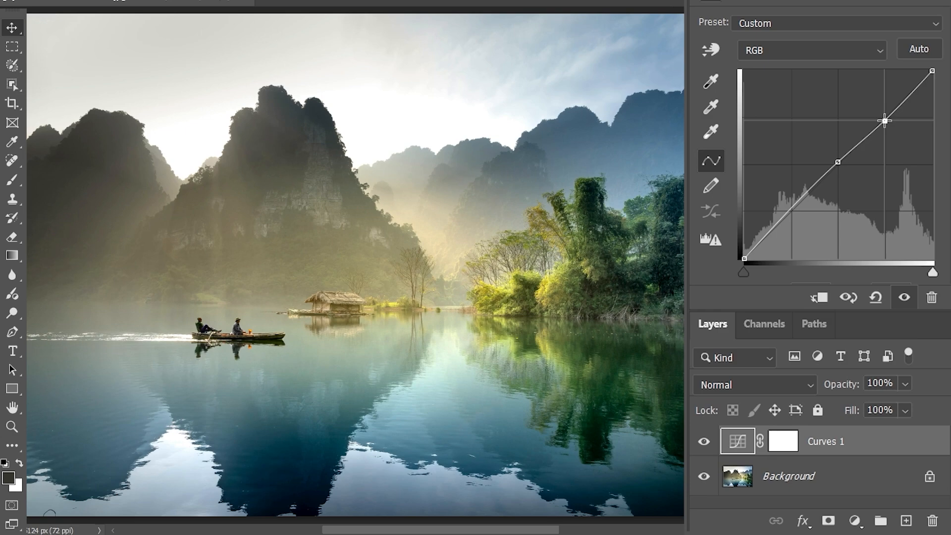
drag(886, 121, 890, 128)
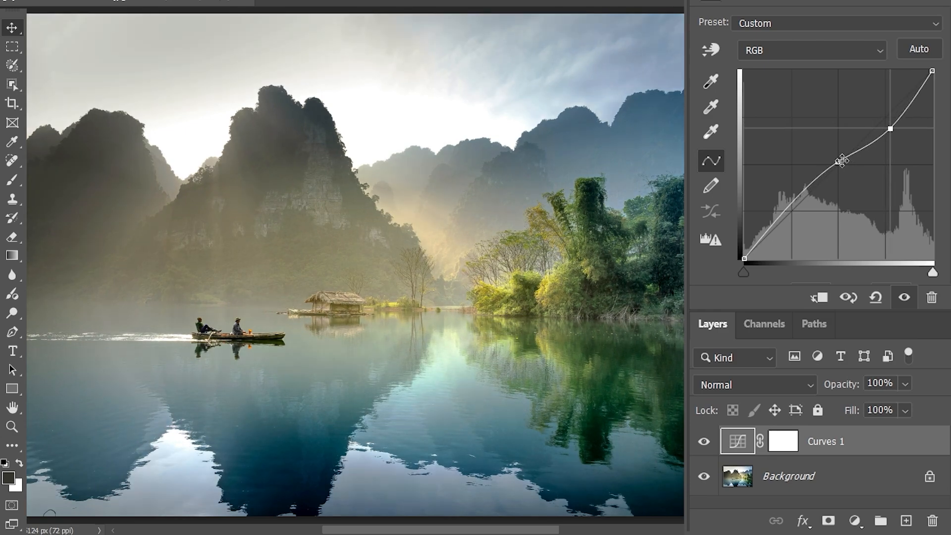
drag(841, 160, 832, 152)
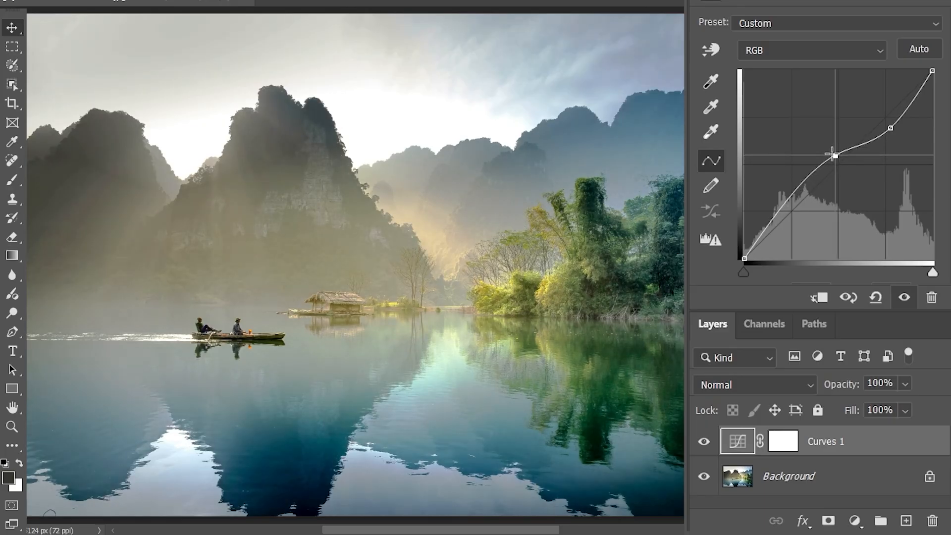
key(ctrl+z)
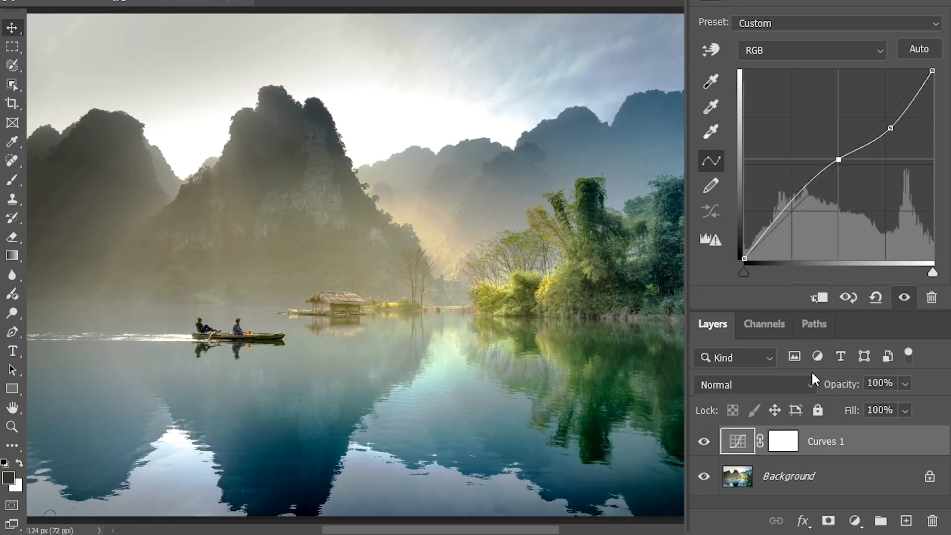
click(704, 441)
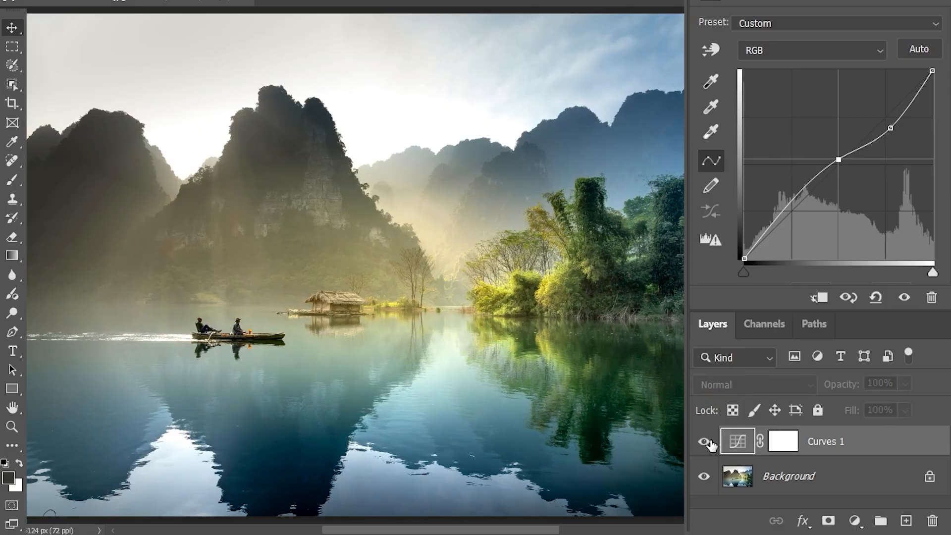
click(705, 441)
click(704, 442)
click(705, 441)
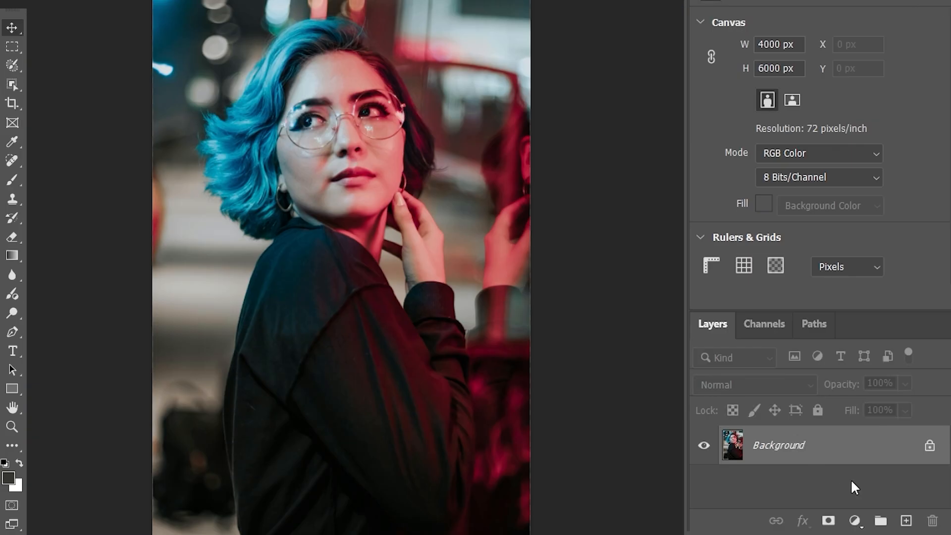
- Add an Exposure adjustment layer to the portrait with Exposure +0.53 and Offset -0.0436
click(854, 520)
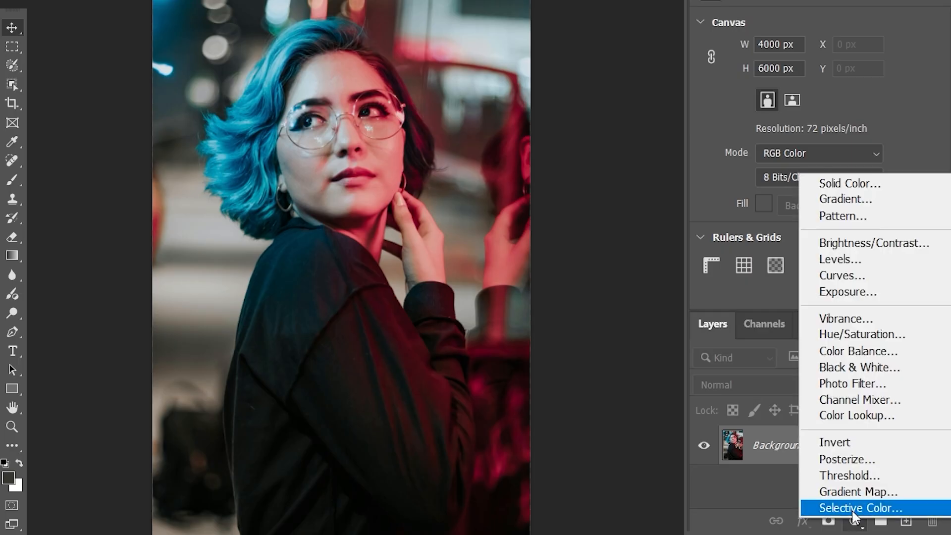
click(848, 292)
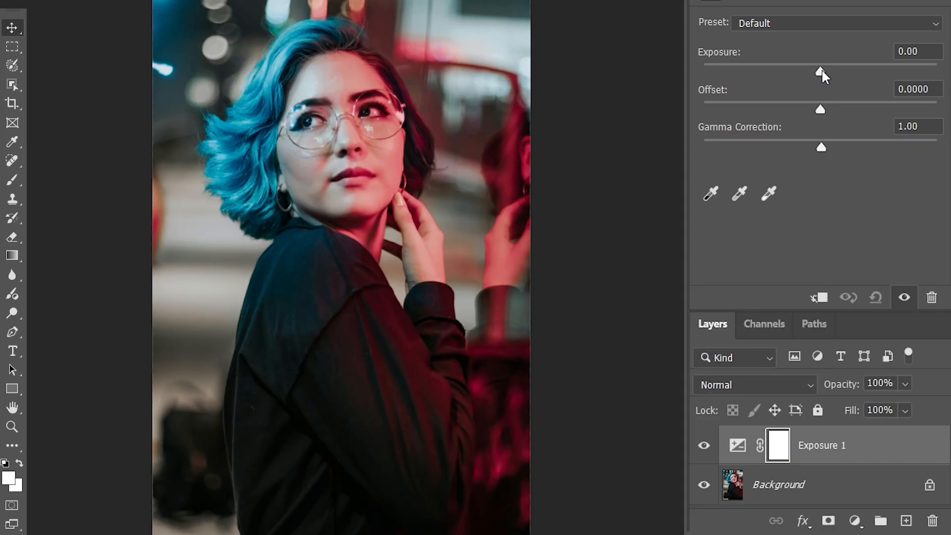
mouse_move(822, 71)
mouse_down()
mouse_move(862, 69)
mouse_move(728, 70)
mouse_move(829, 64)
mouse_up()
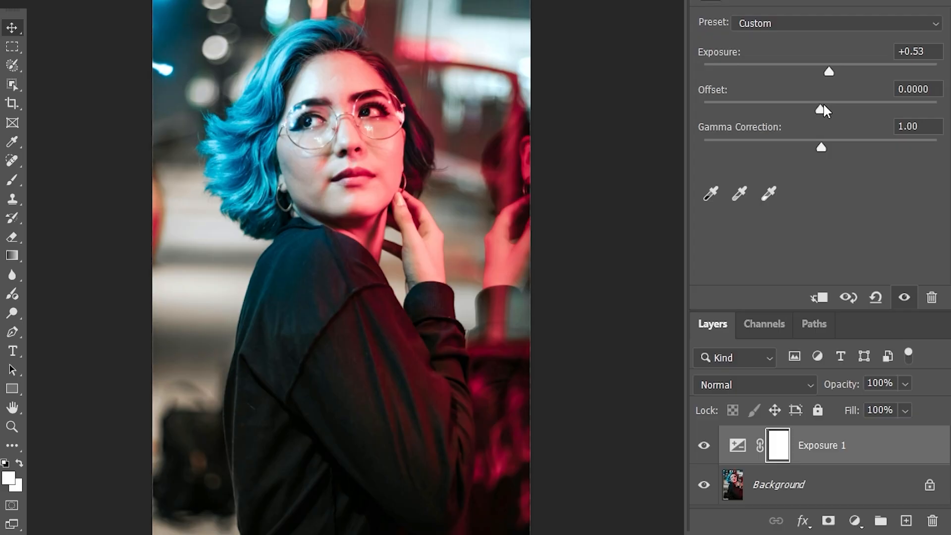
mouse_move(823, 105)
mouse_down()
mouse_move(912, 102)
mouse_move(771, 116)
mouse_move(836, 110)
mouse_move(811, 114)
mouse_up()
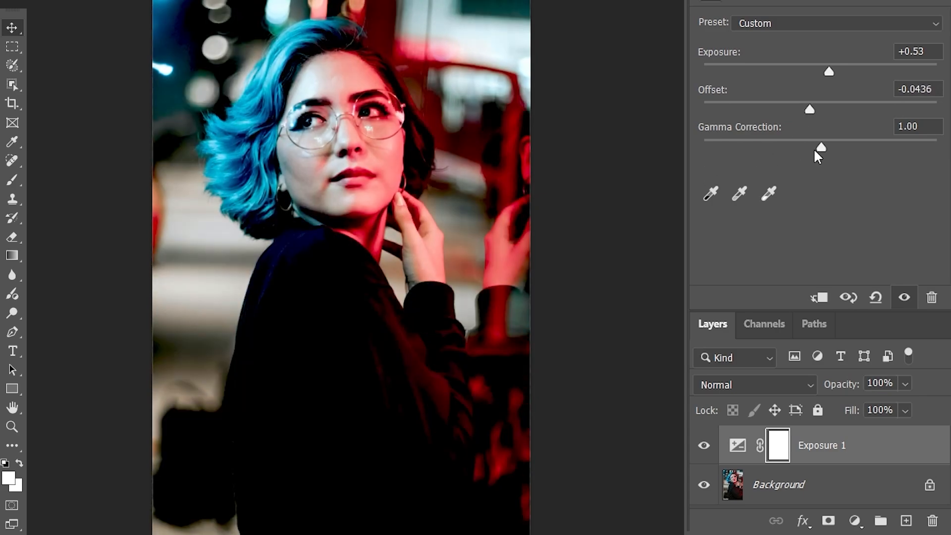
- Set the Exposure layer's Gamma Correction to 0.77, and reset the whole adjustment to its default values
drag(820, 148, 844, 145)
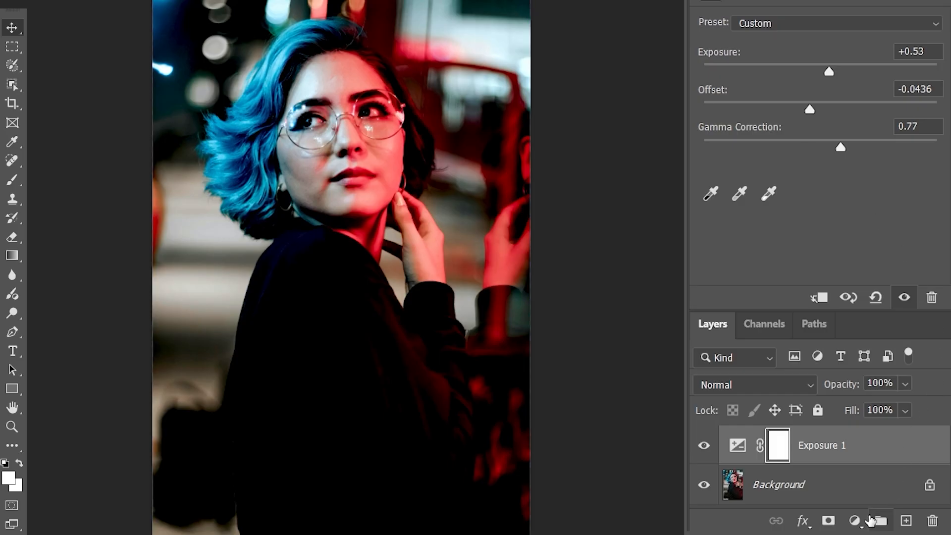
click(854, 520)
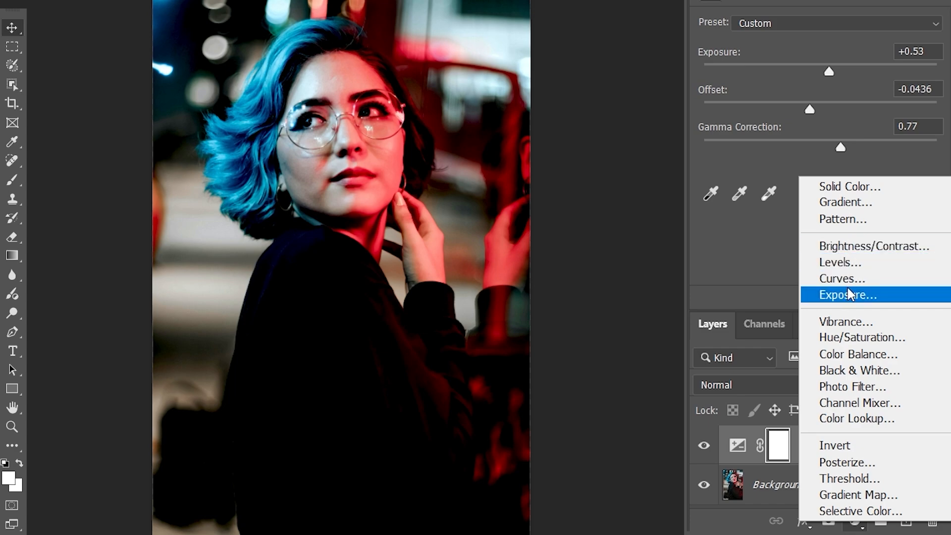
click(763, 284)
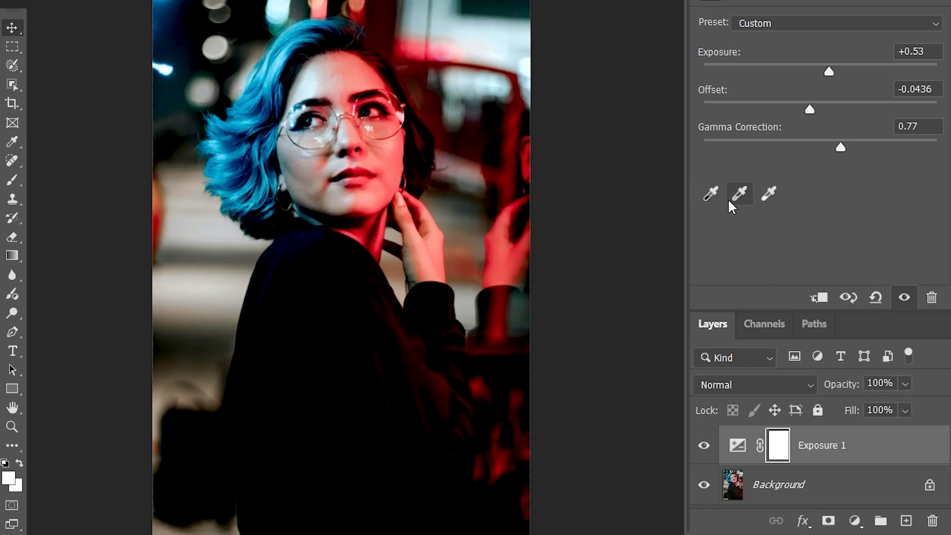
click(876, 297)
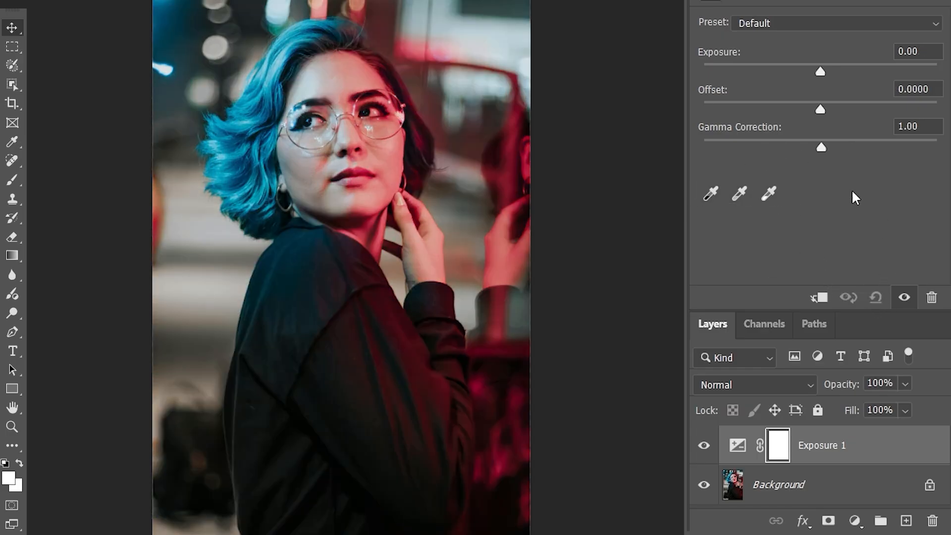
- Try the Exposure presets Minus 1.0, Minus 2.0 and Plus 2.0, and reset the adjustment to its default values
click(768, 23)
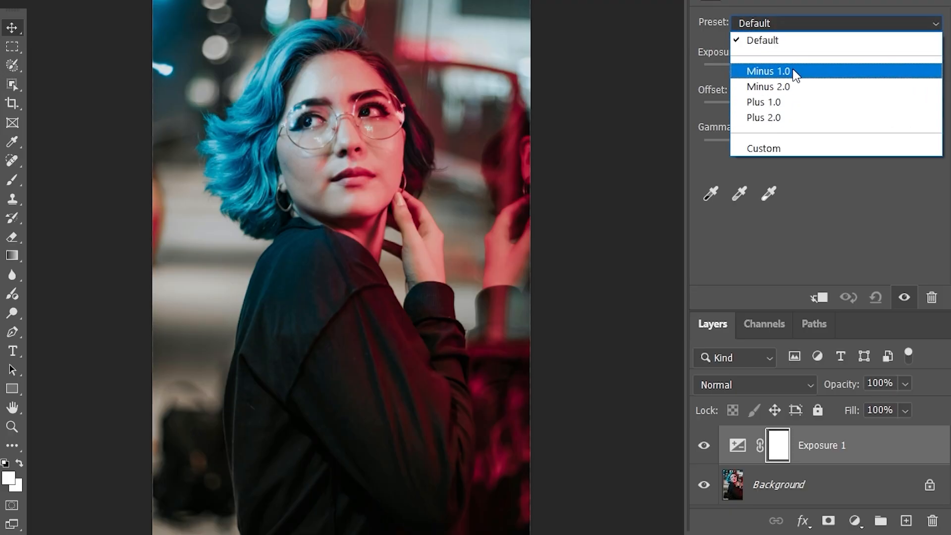
click(769, 70)
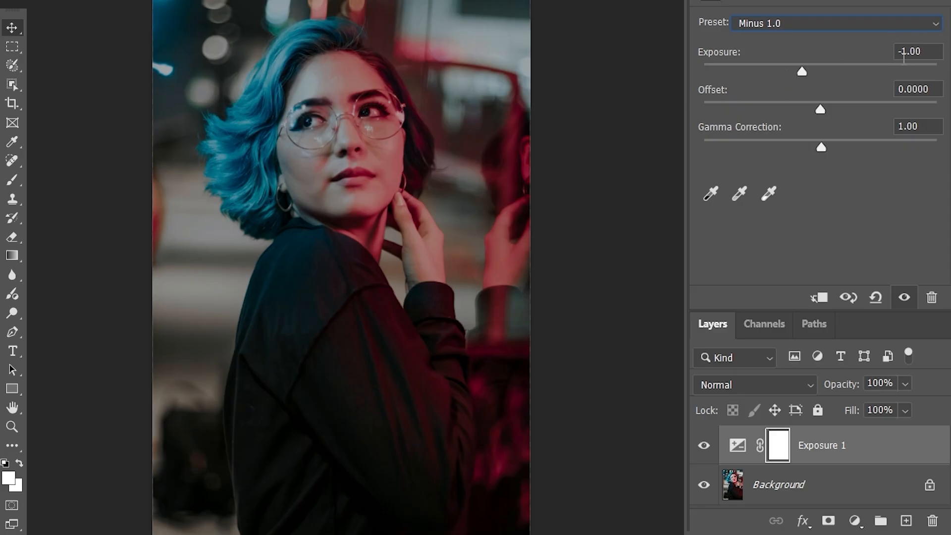
click(770, 26)
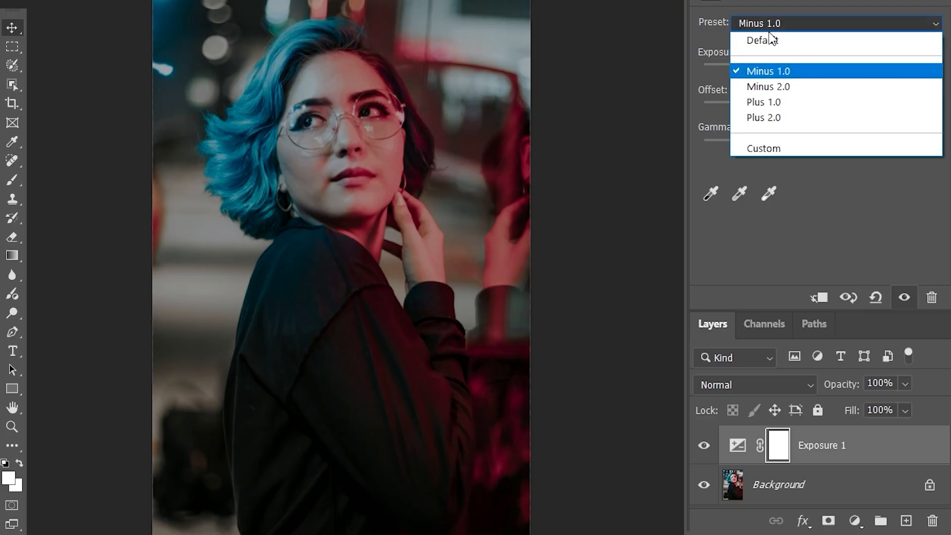
click(767, 88)
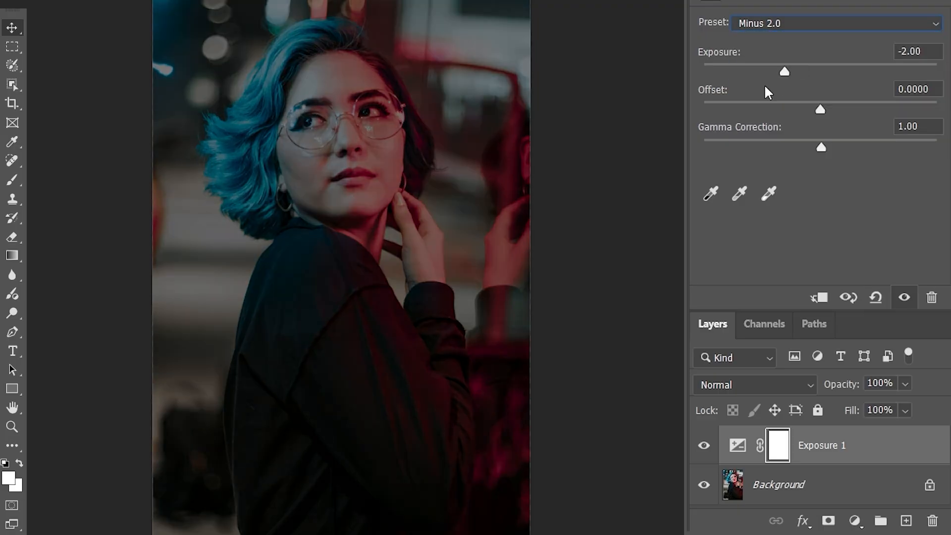
click(771, 24)
click(771, 118)
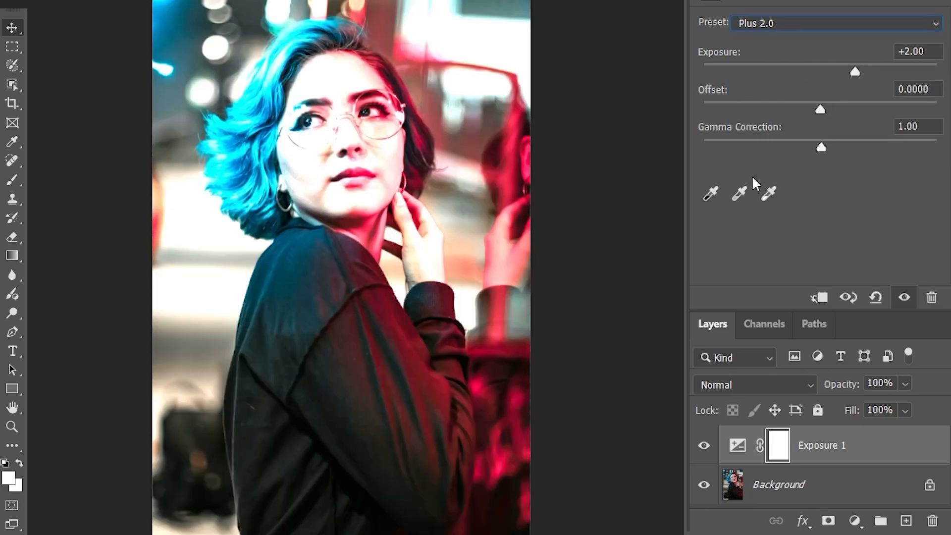
click(875, 296)
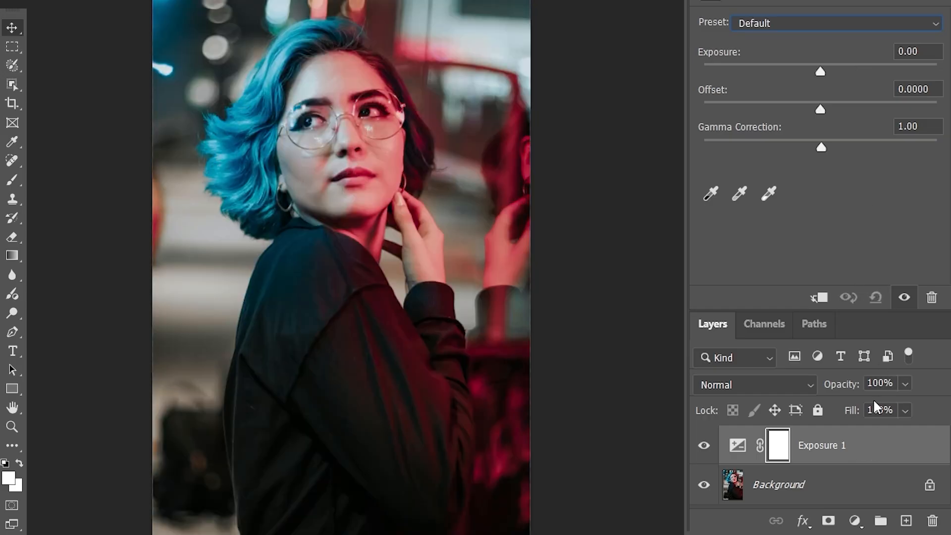
- Add a Vibrance adjustment layer above the portrait's Background and lower its Vibrance to -82
click(860, 523)
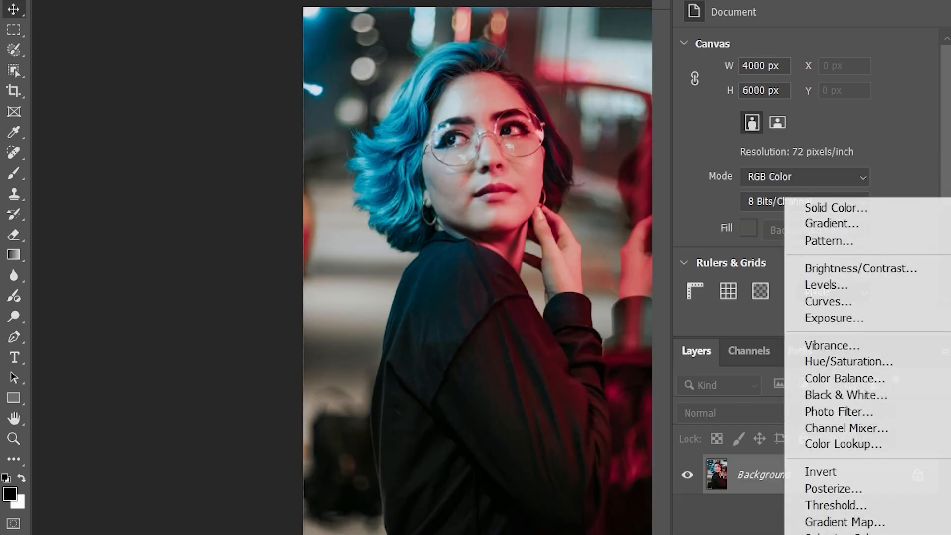
click(838, 344)
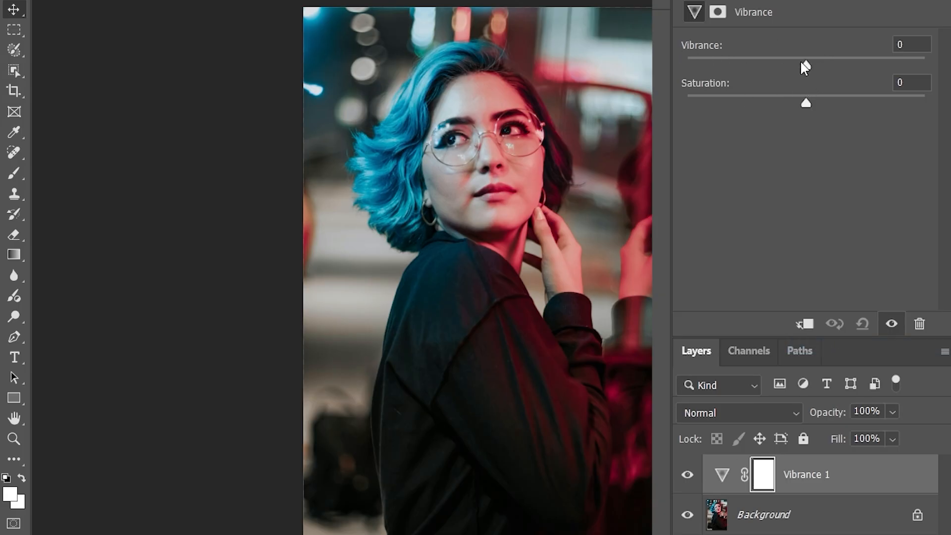
mouse_move(802, 64)
mouse_down()
mouse_move(879, 63)
mouse_move(736, 68)
mouse_move(815, 72)
mouse_move(791, 75)
mouse_move(807, 76)
mouse_up()
drag(808, 67, 755, 66)
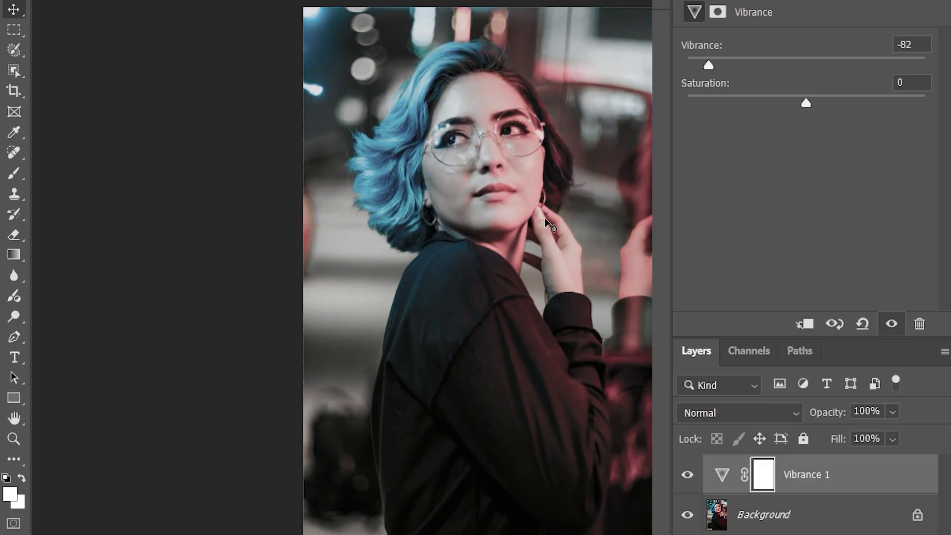
- Raise the Vibrance layer's Vibrance to +17 and its Saturation to +86
drag(719, 60, 813, 67)
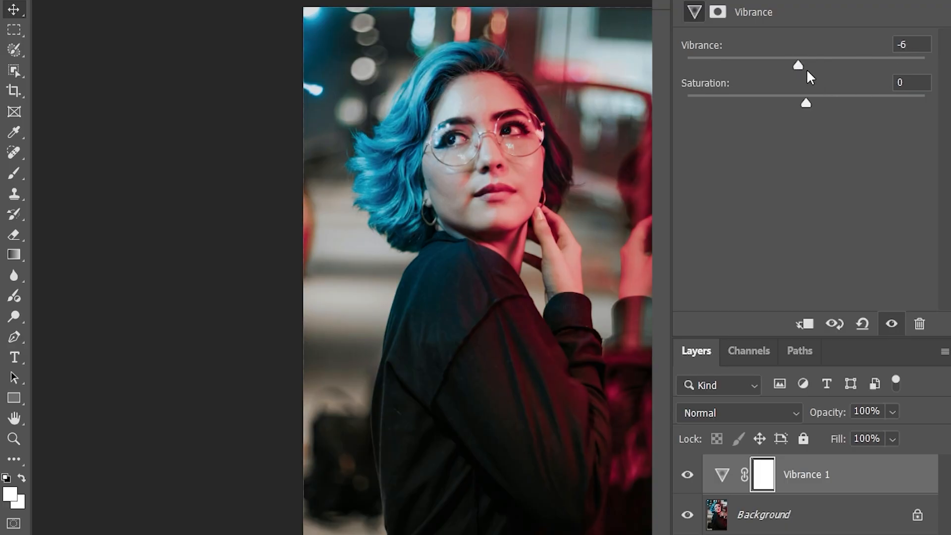
mouse_move(799, 65)
mouse_down()
mouse_move(908, 70)
mouse_move(896, 79)
mouse_move(722, 61)
mouse_move(805, 59)
mouse_up()
drag(806, 103, 908, 117)
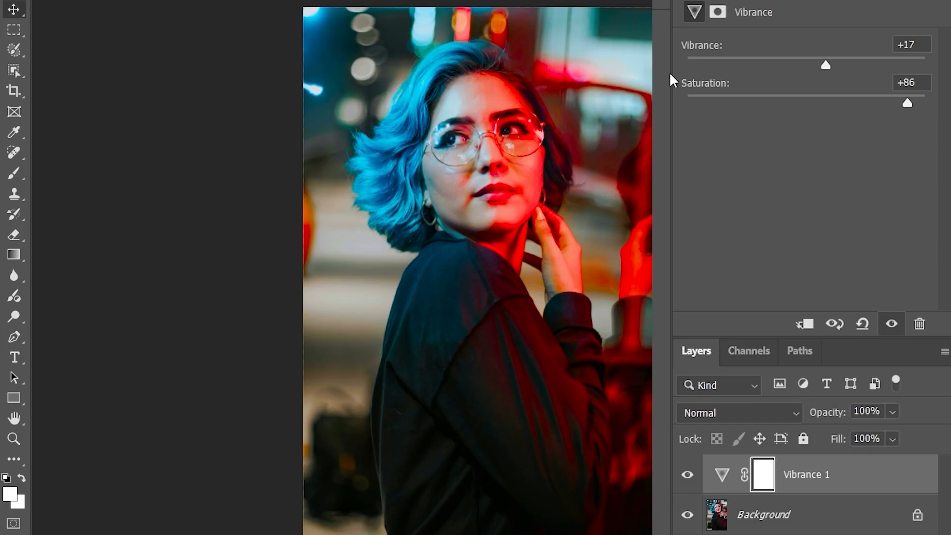
- Try the Vibrance layer's Saturation at -100, raise it to +14, and lower Vibrance to -18
drag(905, 103, 722, 91)
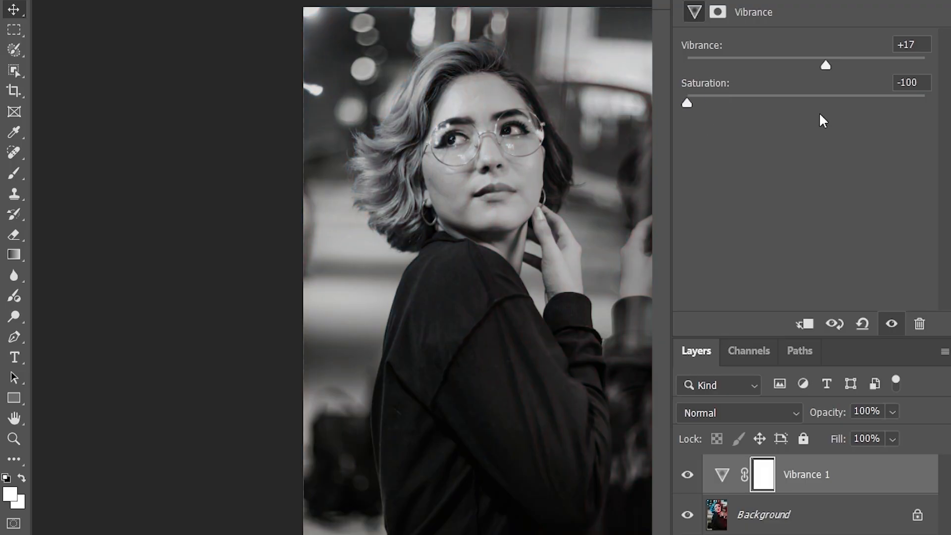
drag(727, 103, 822, 104)
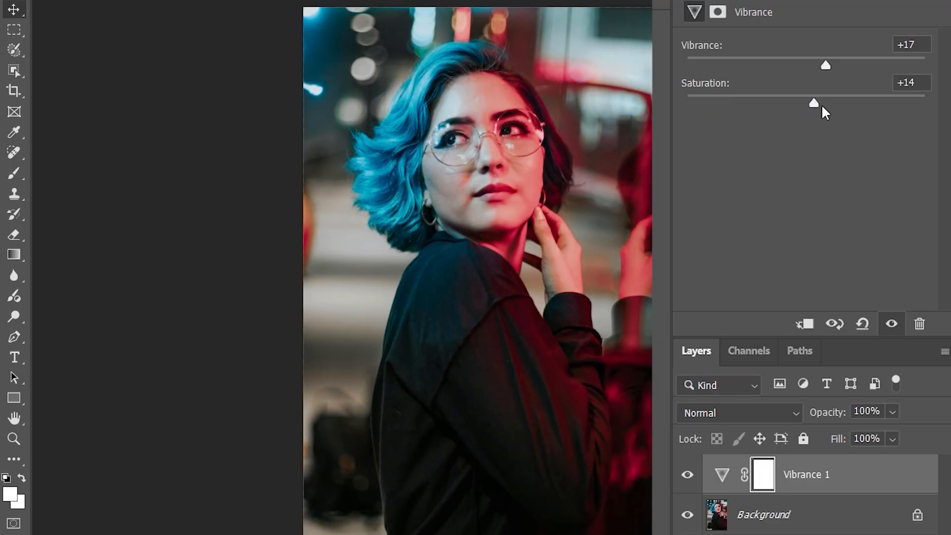
drag(823, 64, 789, 79)
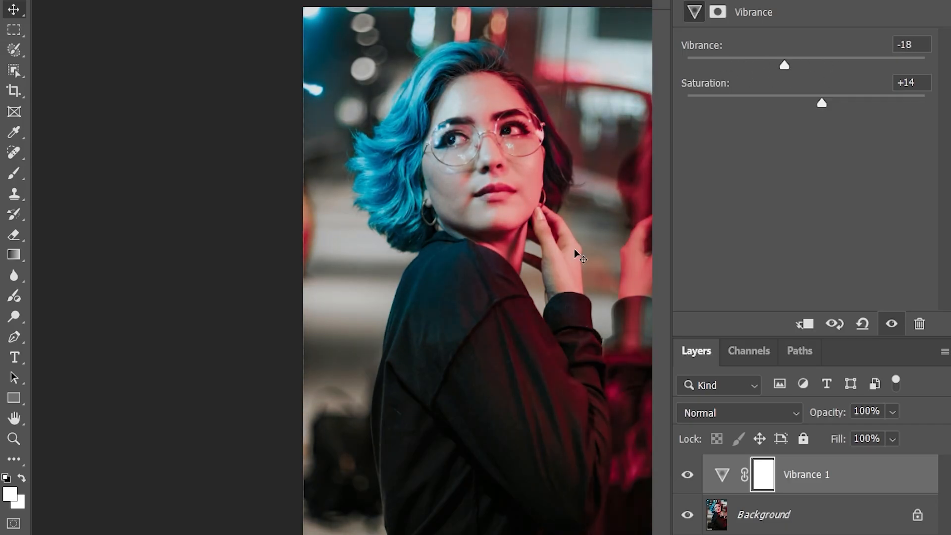
drag(785, 63, 764, 62)
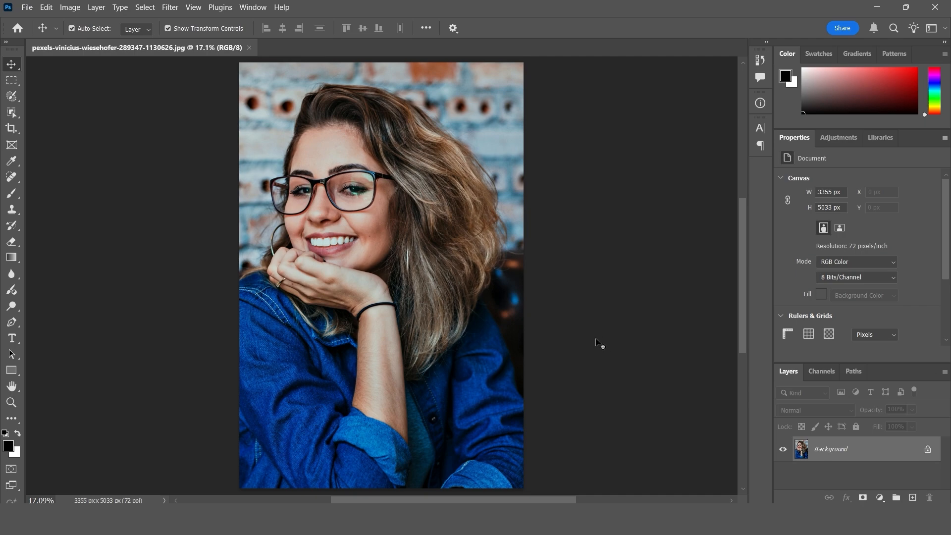
- Add a Hue/Saturation adjustment layer to the smiling woman's portrait, try the Master Hue at -7, and reset the adjustment
click(879, 497)
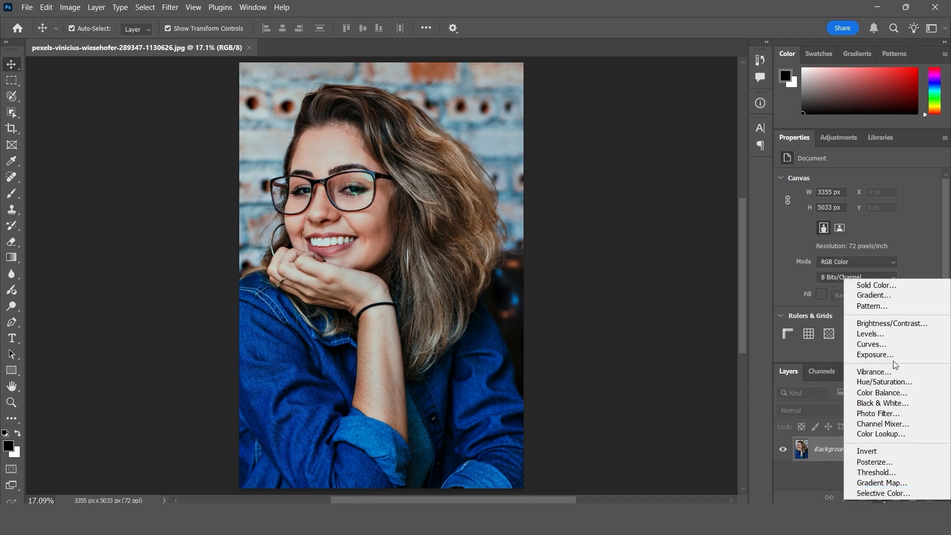
click(887, 382)
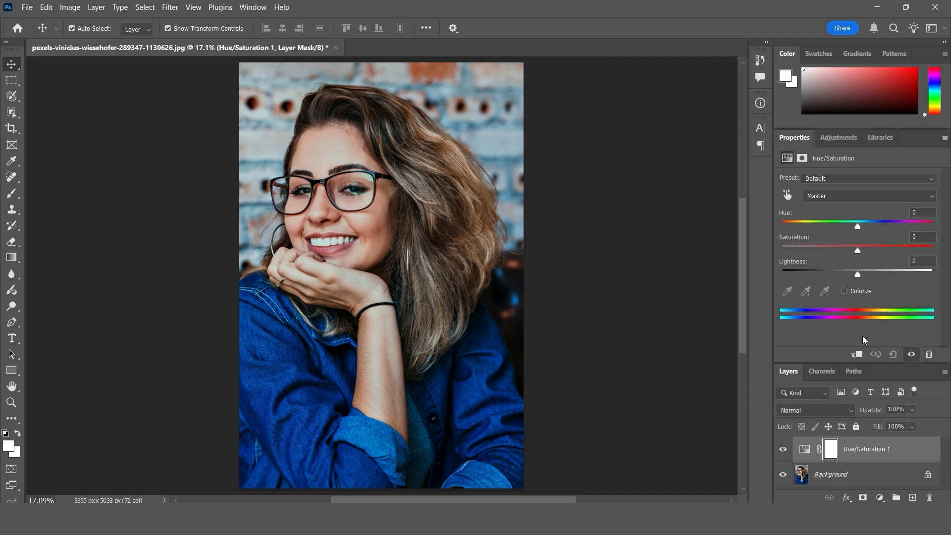
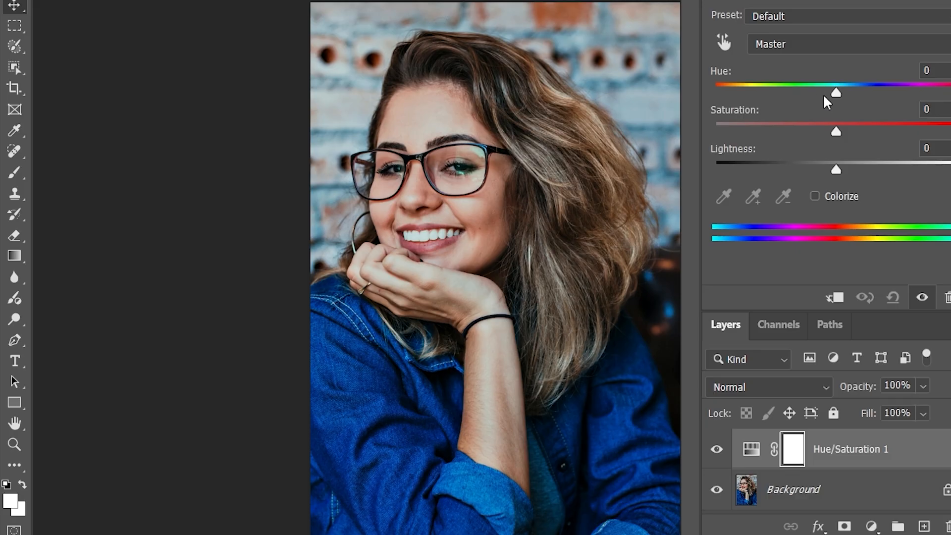
mouse_move(837, 95)
mouse_down()
mouse_move(907, 95)
mouse_move(803, 104)
mouse_move(729, 95)
mouse_move(923, 86)
mouse_move(808, 88)
mouse_move(850, 82)
mouse_move(826, 85)
mouse_up()
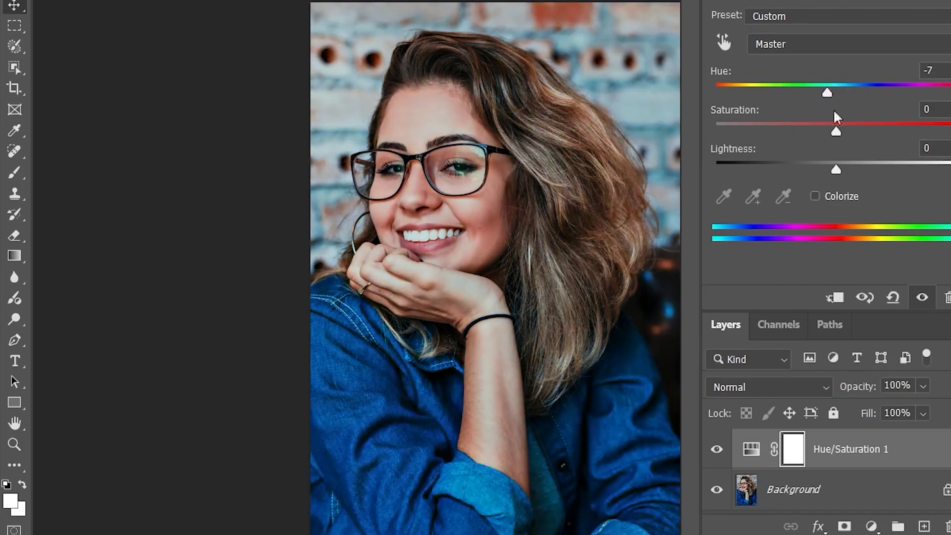
click(895, 295)
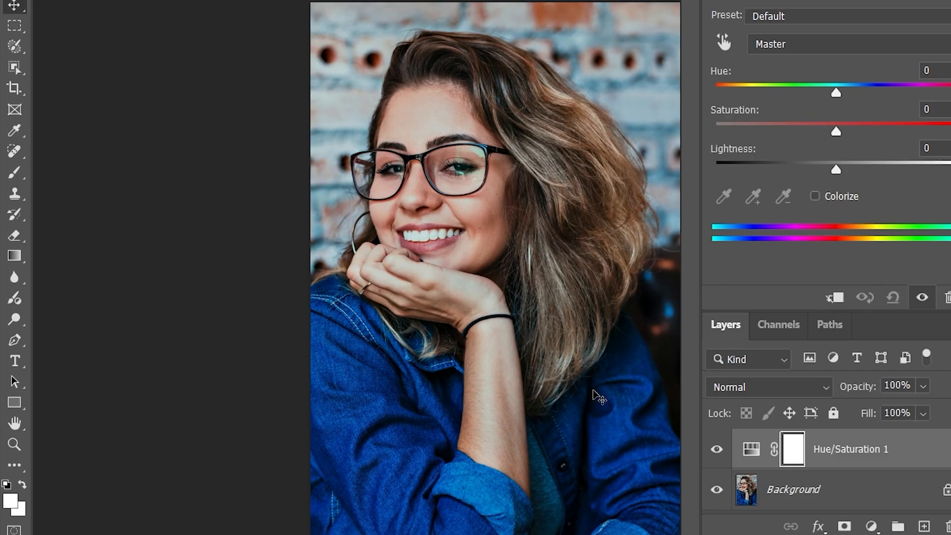
- Shift the Blues hue to +180, adjust the affected color range to 180°/206° and 208°/257°, and reset the adjustment
click(789, 43)
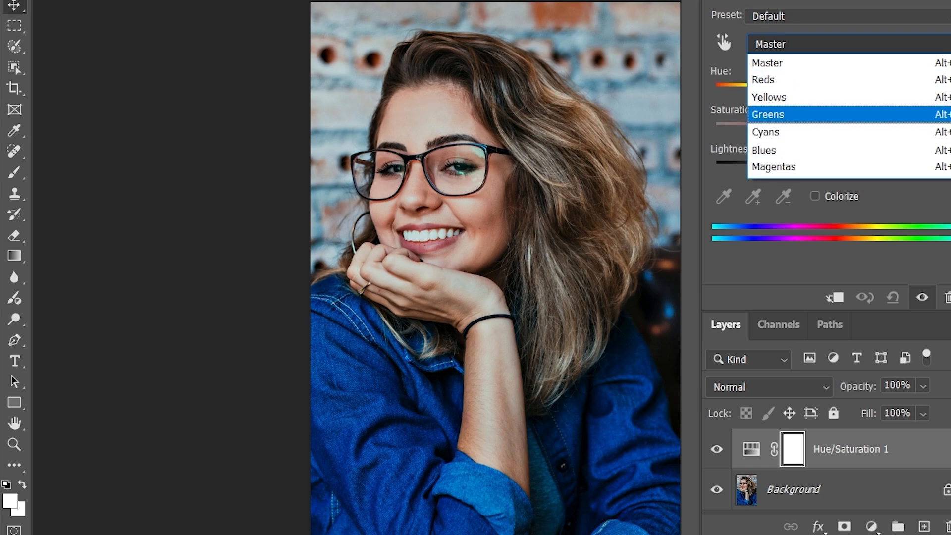
click(779, 156)
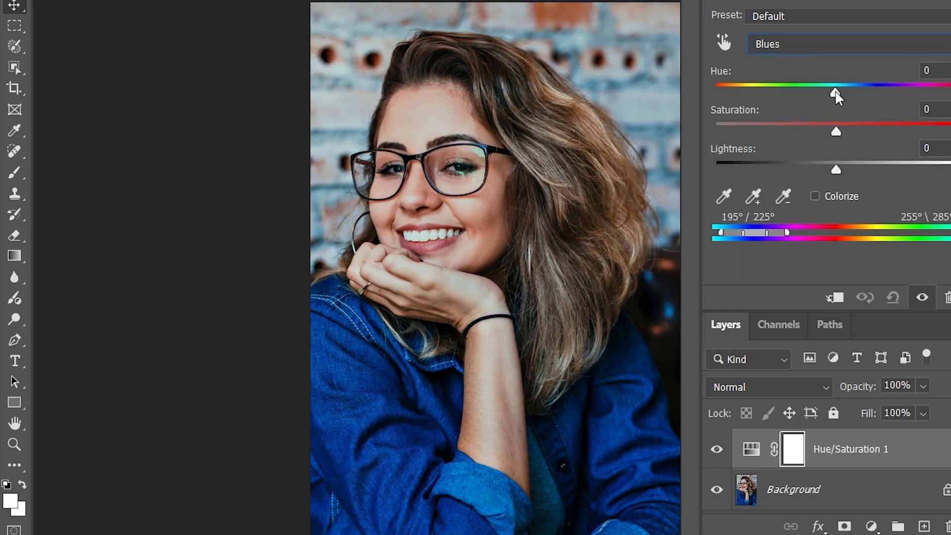
drag(836, 93, 945, 95)
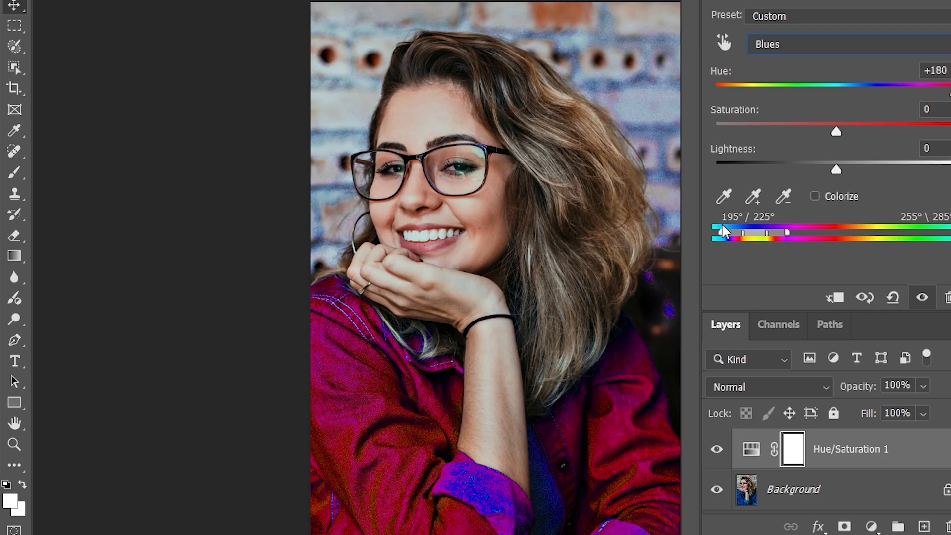
drag(718, 237, 713, 235)
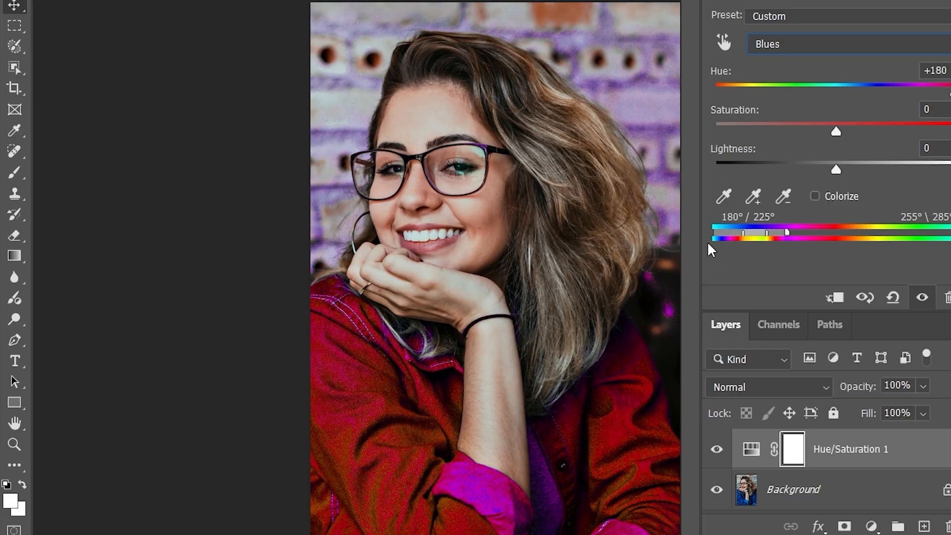
drag(786, 232, 777, 248)
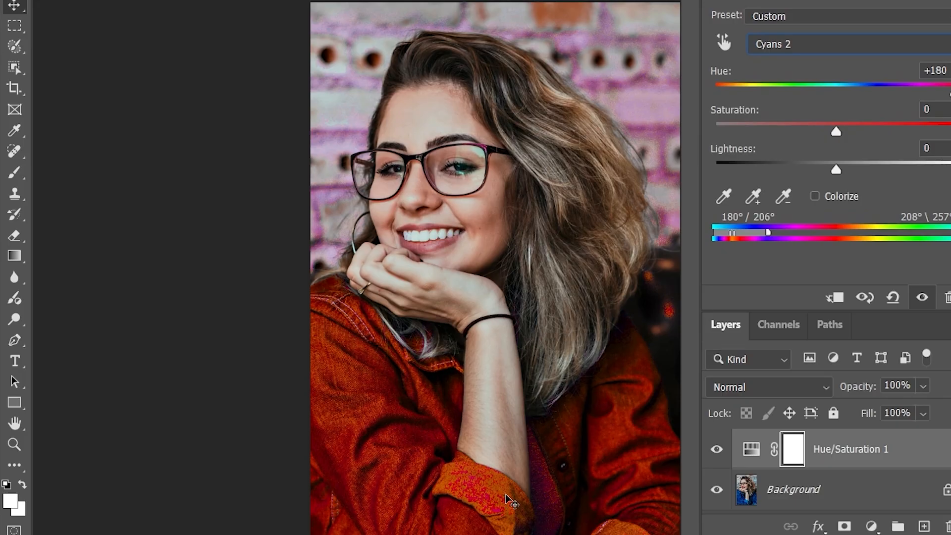
click(893, 297)
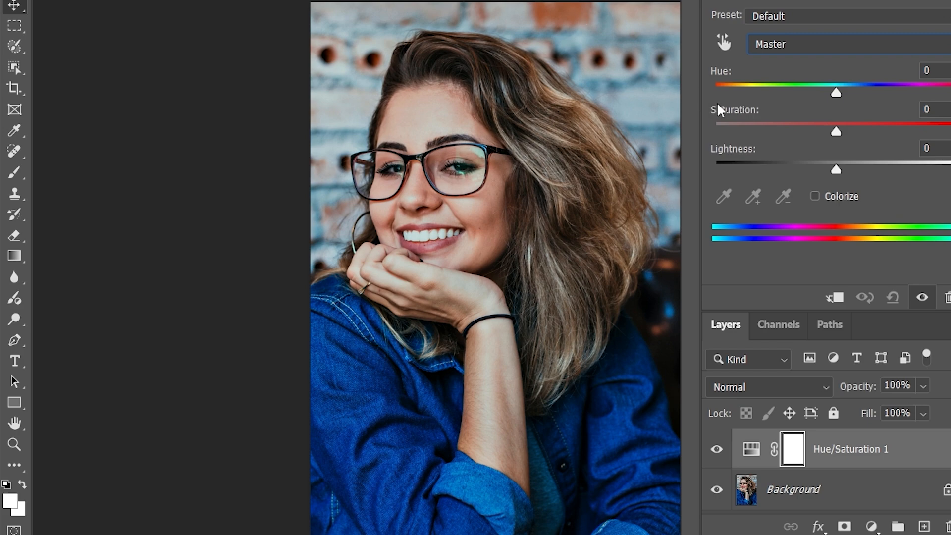
- Shift the Reds hue to -119 and to +9, and reset the Hue/Saturation adjustment
click(777, 48)
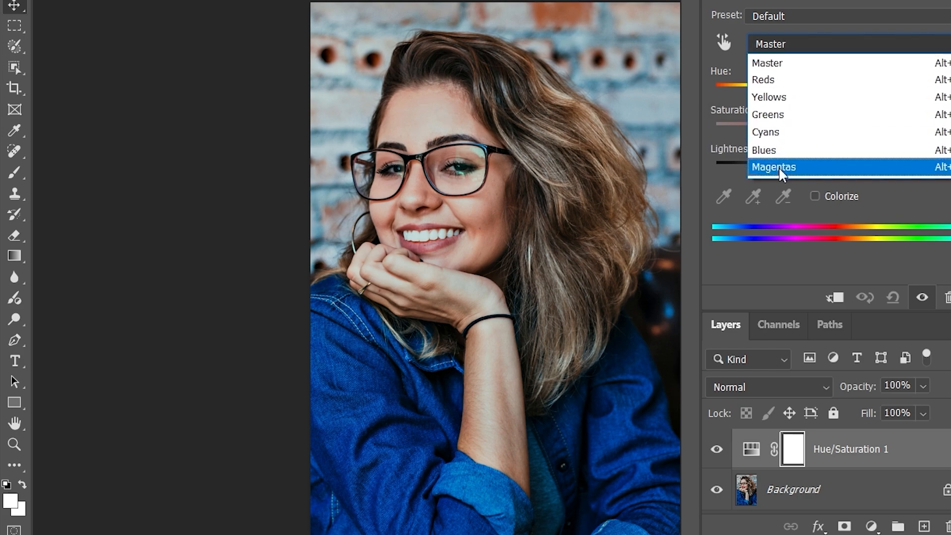
click(778, 83)
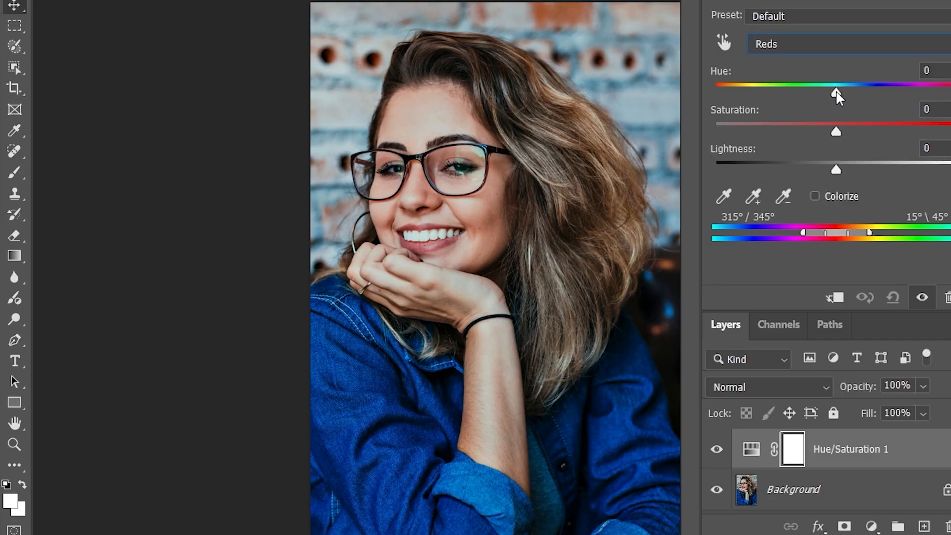
drag(835, 93, 745, 92)
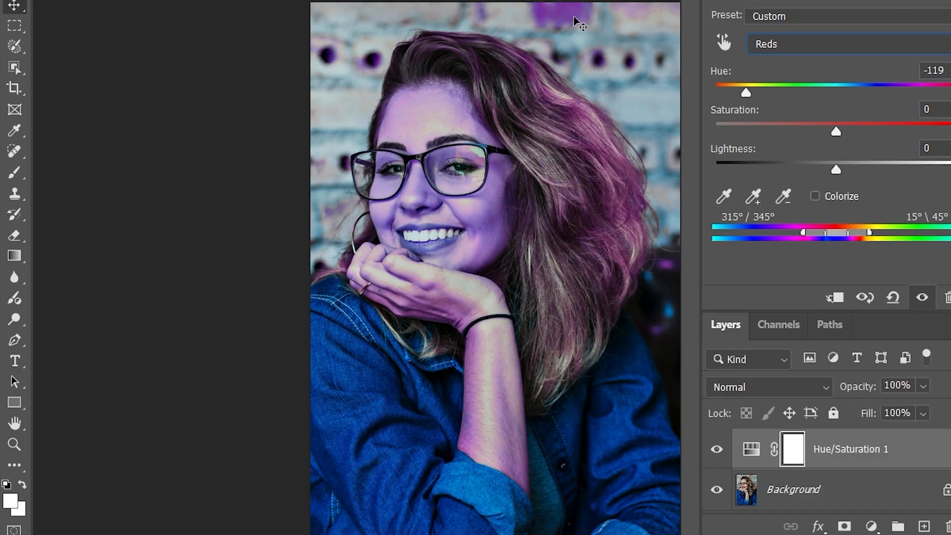
drag(747, 94, 847, 92)
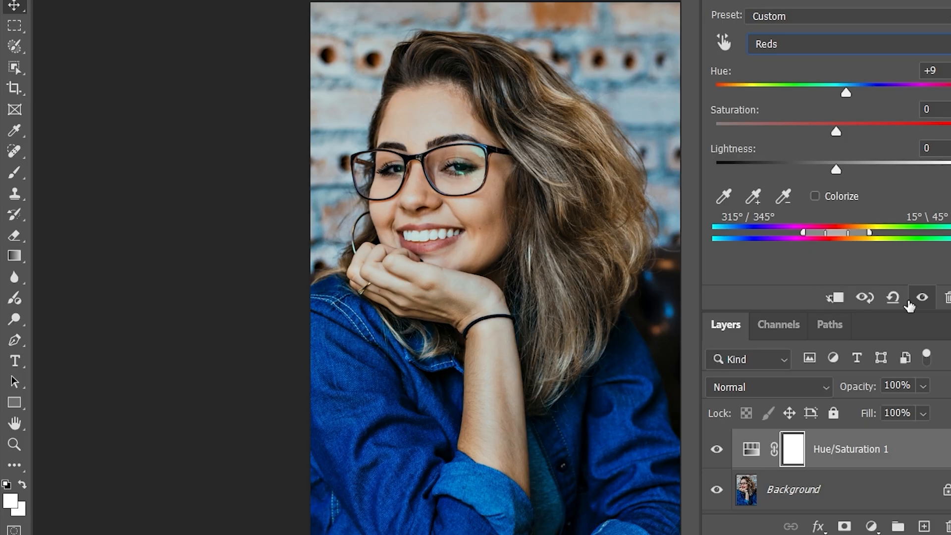
click(895, 299)
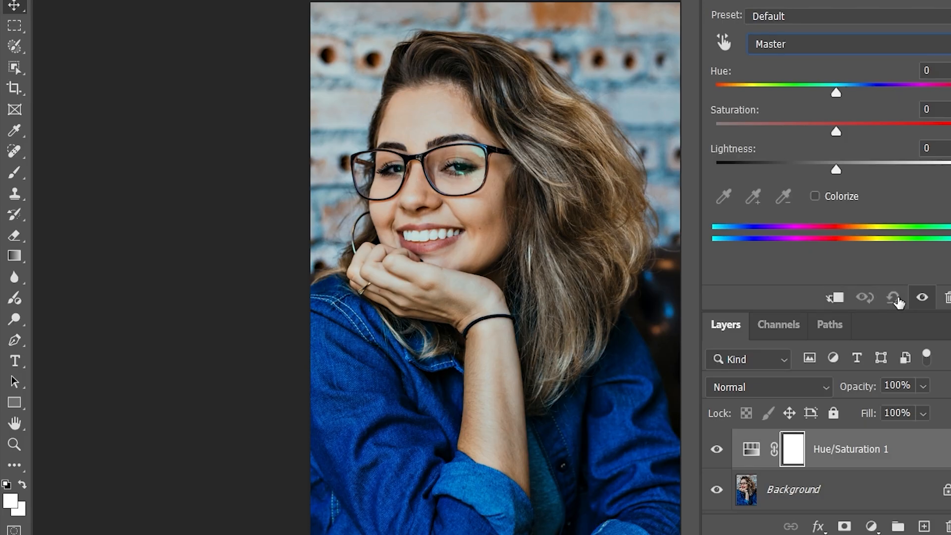
- Try the Master Saturation at -100 and +88, and reset the Hue/Saturation adjustment
drag(836, 134, 716, 133)
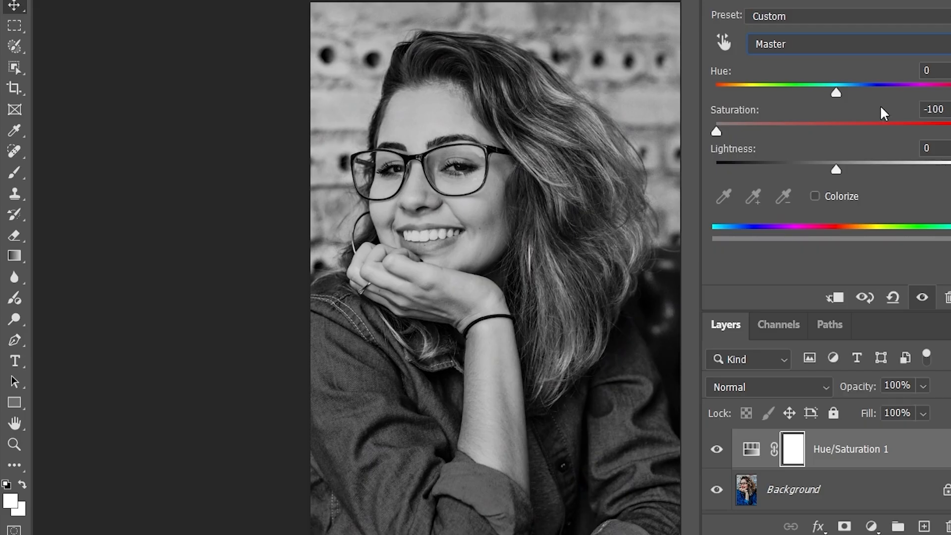
drag(867, 130, 941, 131)
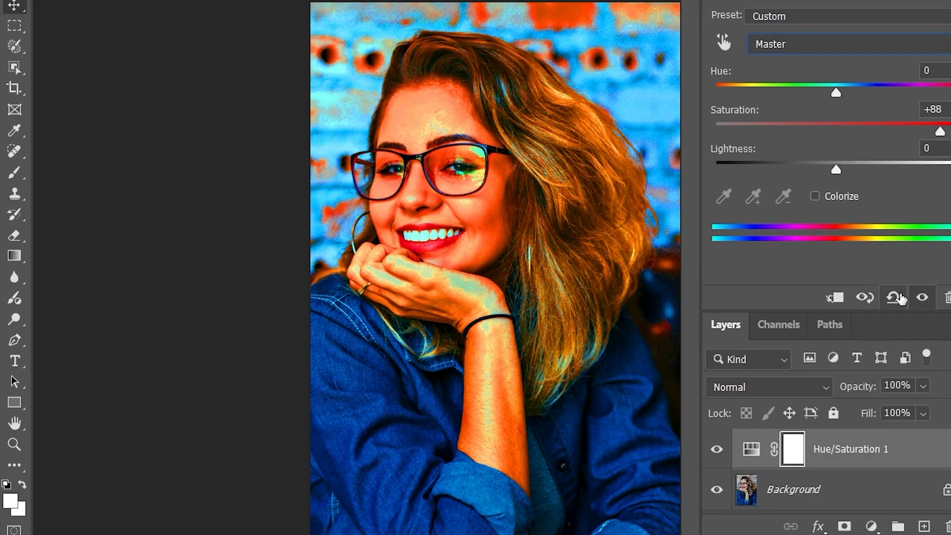
click(895, 298)
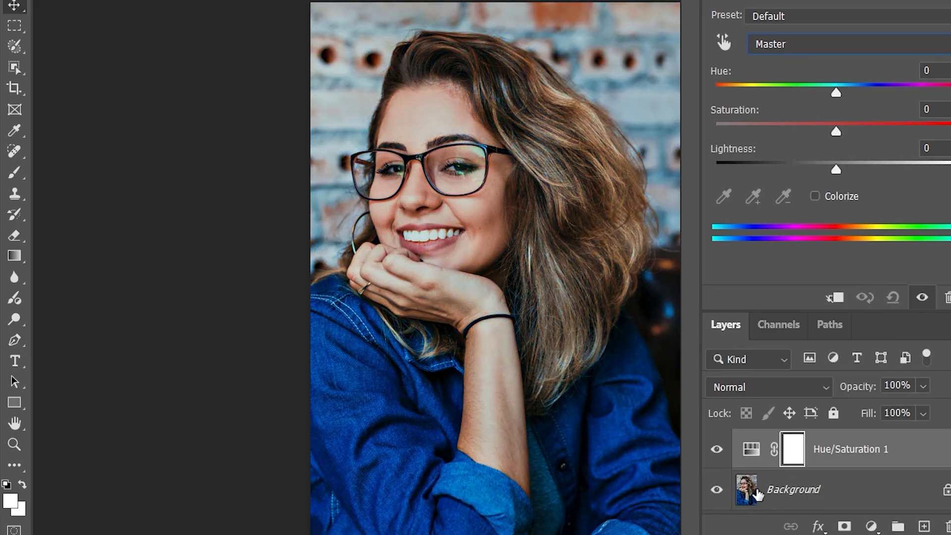
- Select the woman's blue denim jacket on the Background layer with the Quick Selection tool, leaving out the dark area beside her shoulder
click(747, 490)
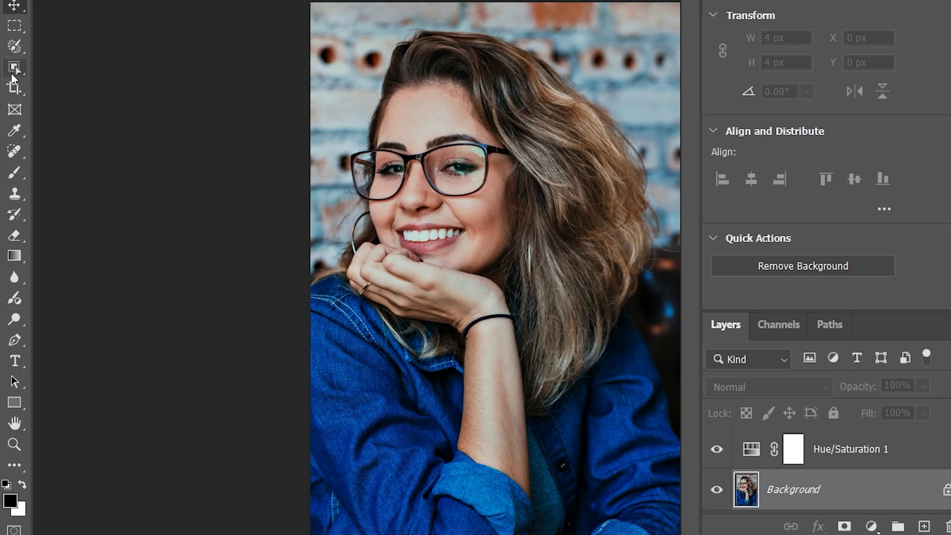
right_click(11, 72)
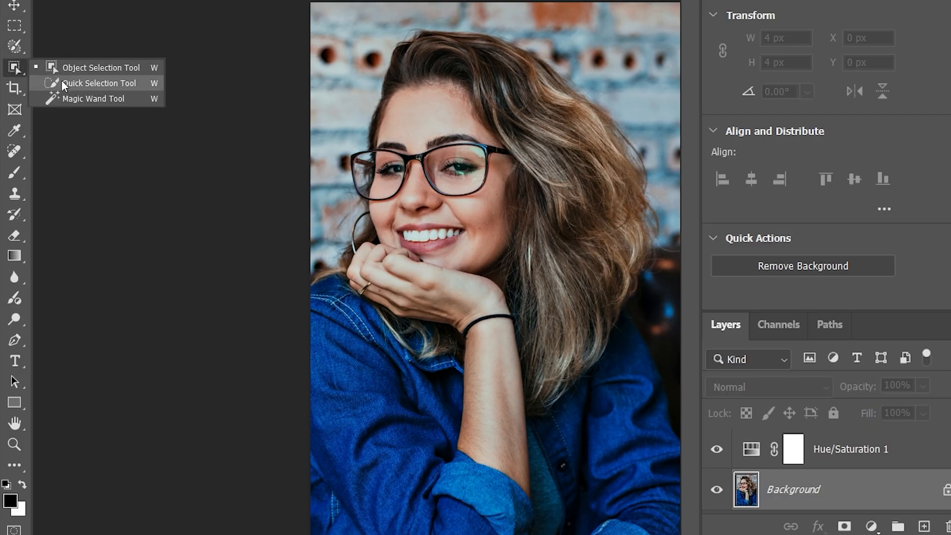
click(61, 80)
drag(346, 340, 405, 484)
mouse_move(451, 505)
mouse_down()
mouse_move(489, 501)
mouse_move(620, 421)
mouse_move(628, 525)
mouse_up()
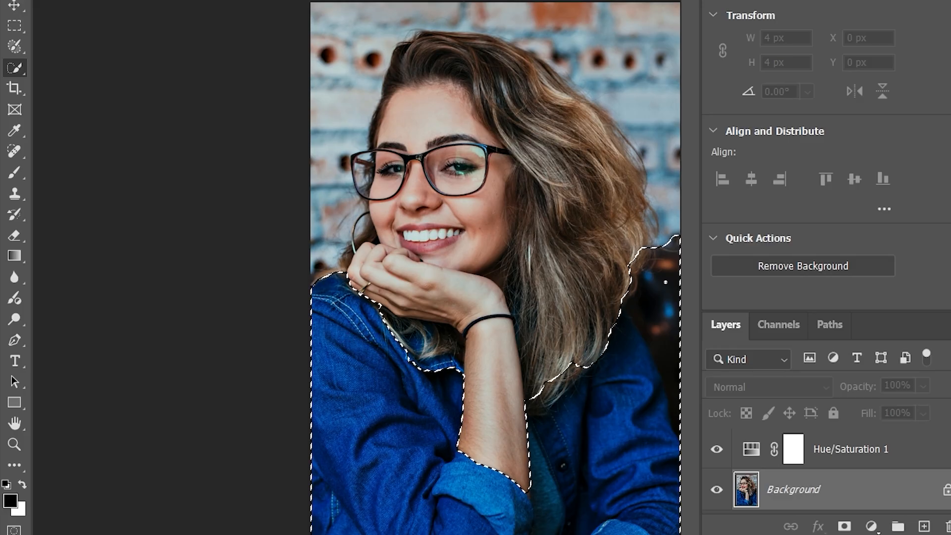
mouse_move(664, 284)
mouse_down()
mouse_move(665, 325)
mouse_move(632, 273)
mouse_move(678, 313)
mouse_up()
drag(625, 353, 634, 380)
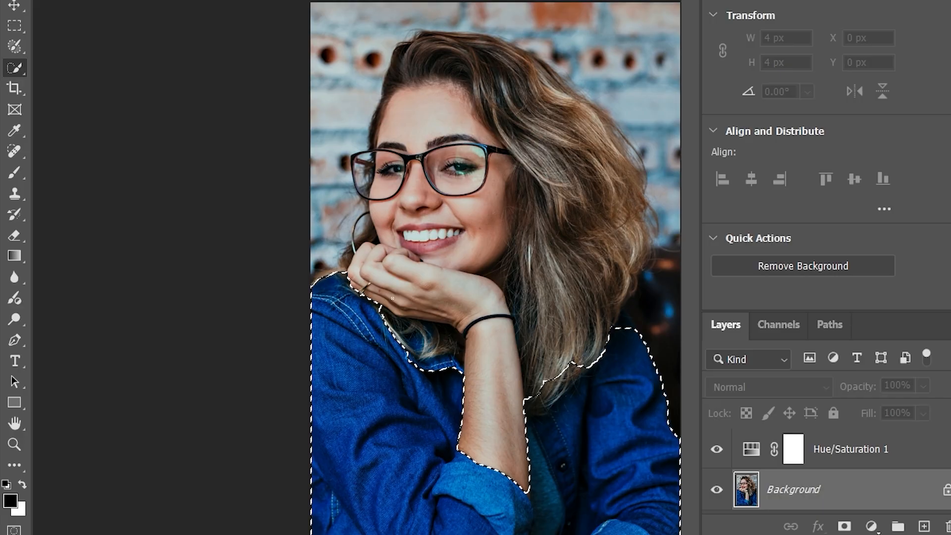
- Copy the selected jacket to a new layer above the Background
key(v)
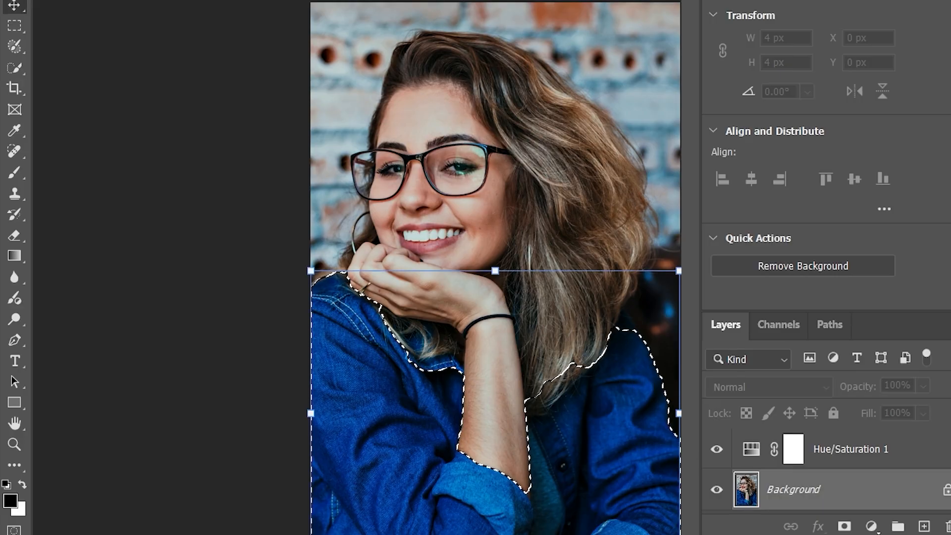
key(ctrl+j)
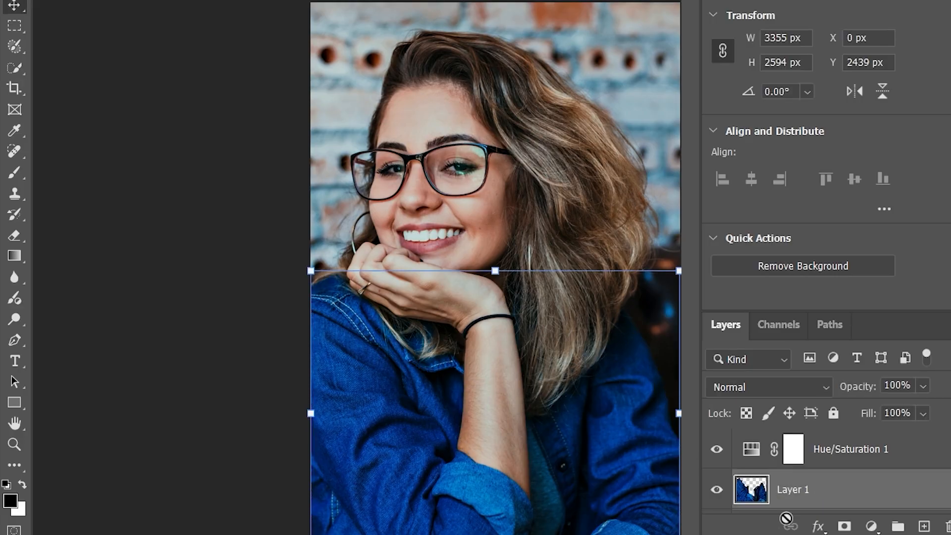
scroll(783, 488, down, 1)
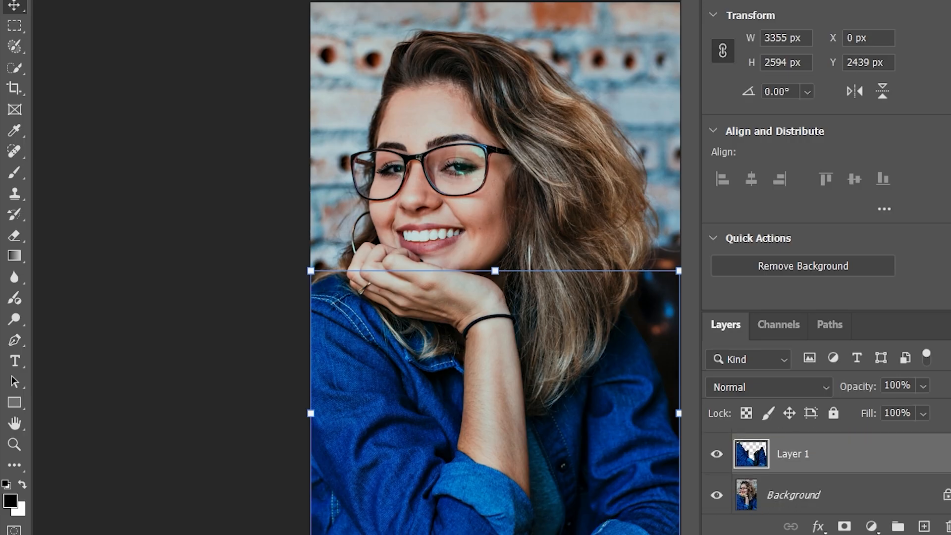
scroll(921, 470, up, 1)
- Clip the Hue/Saturation adjustment to the jacket layer and shift its Master Hue to -34, then fine-tune it slightly back toward blue
click(753, 450)
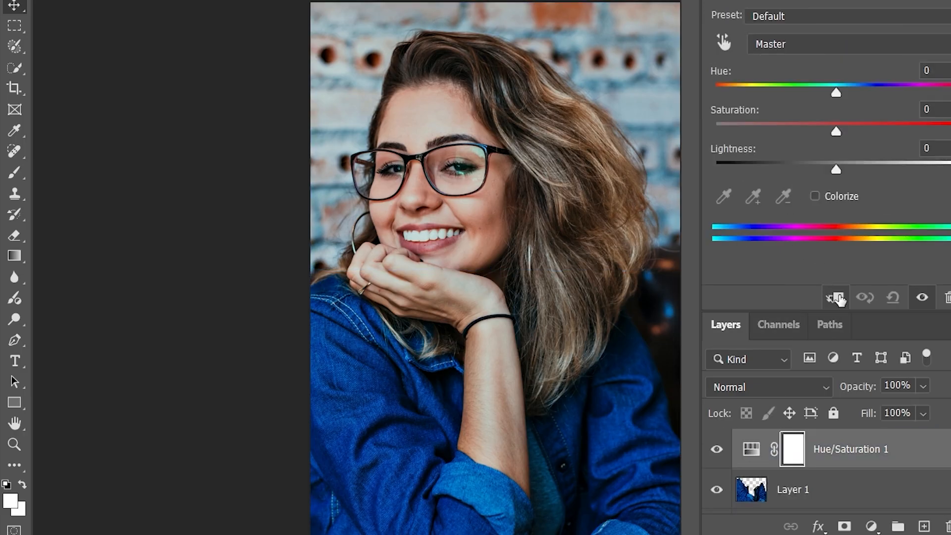
click(836, 300)
click(749, 488)
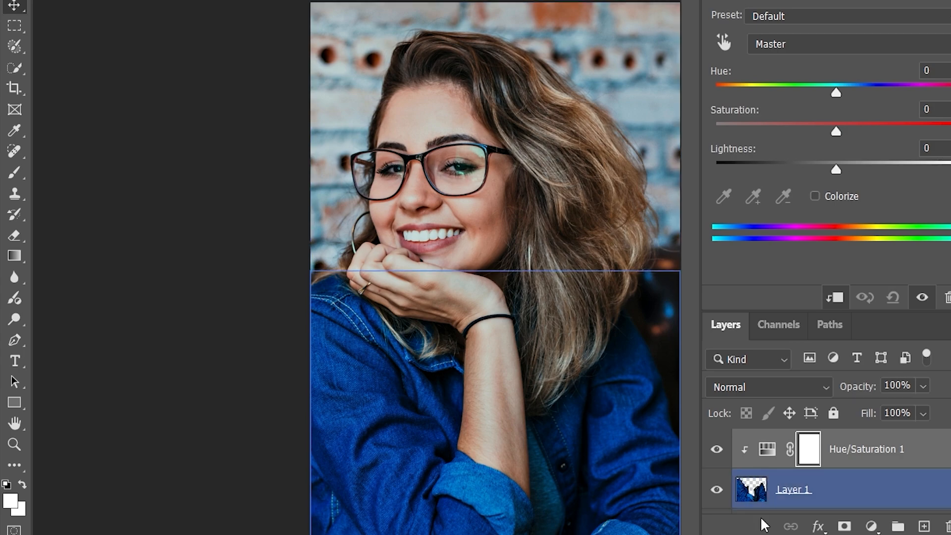
click(768, 459)
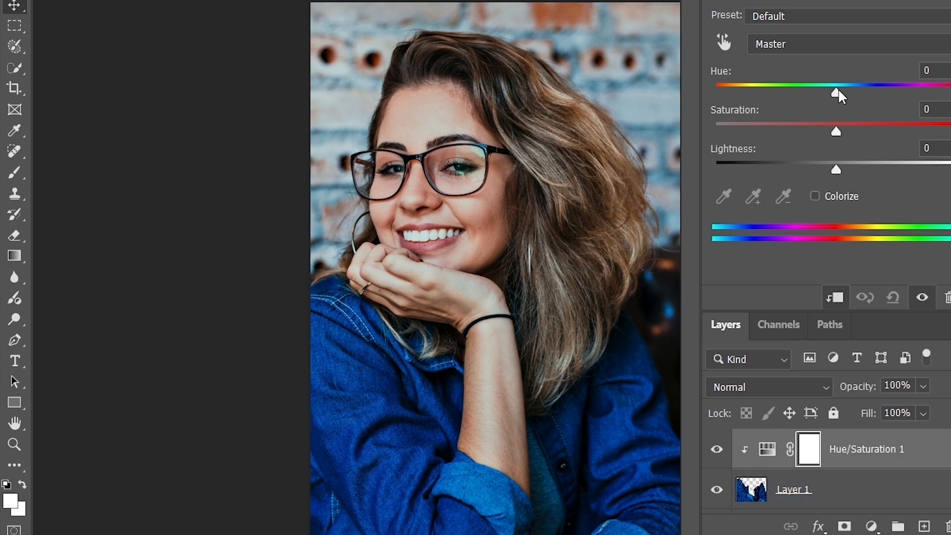
drag(837, 93, 795, 92)
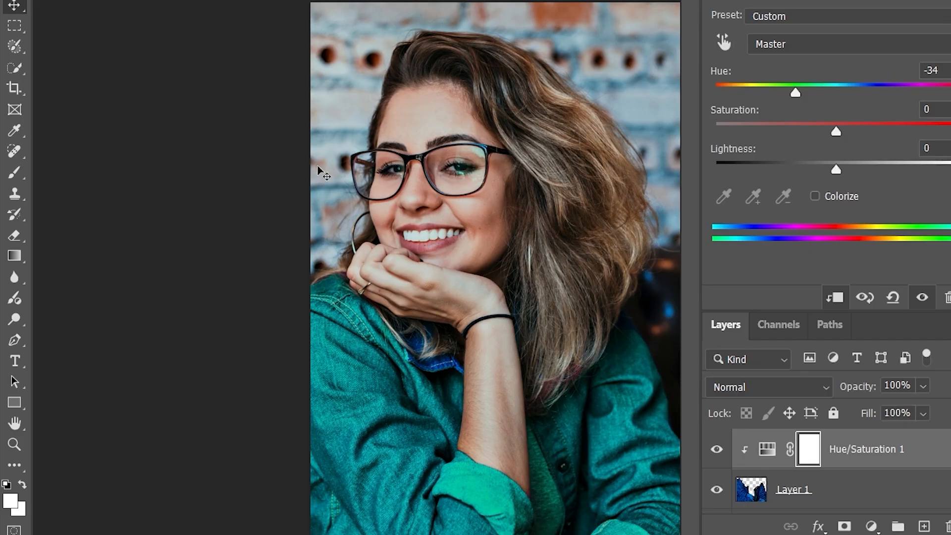
mouse_move(796, 92)
mouse_down()
mouse_move(754, 94)
mouse_move(806, 97)
mouse_up()
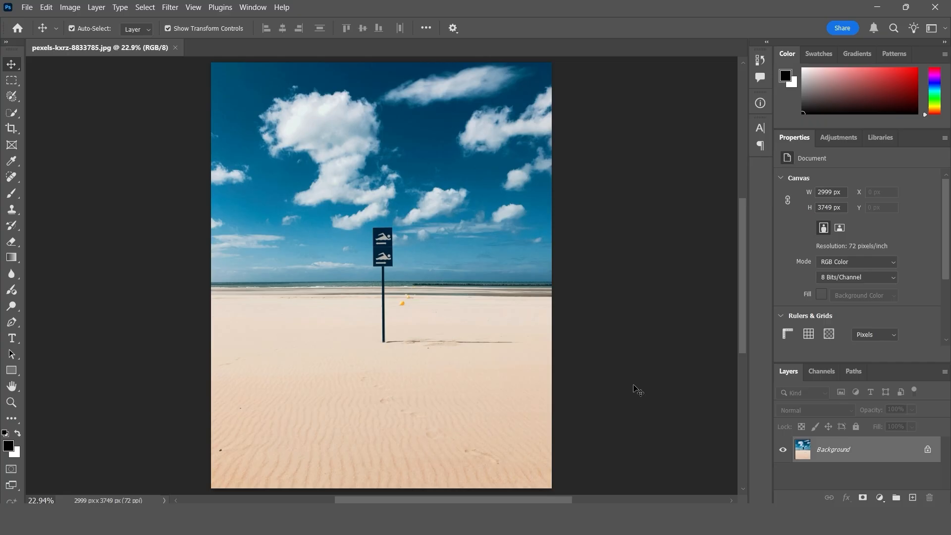
- Add a Color Balance adjustment layer to the beach photo with Tone set to Midtones
click(879, 498)
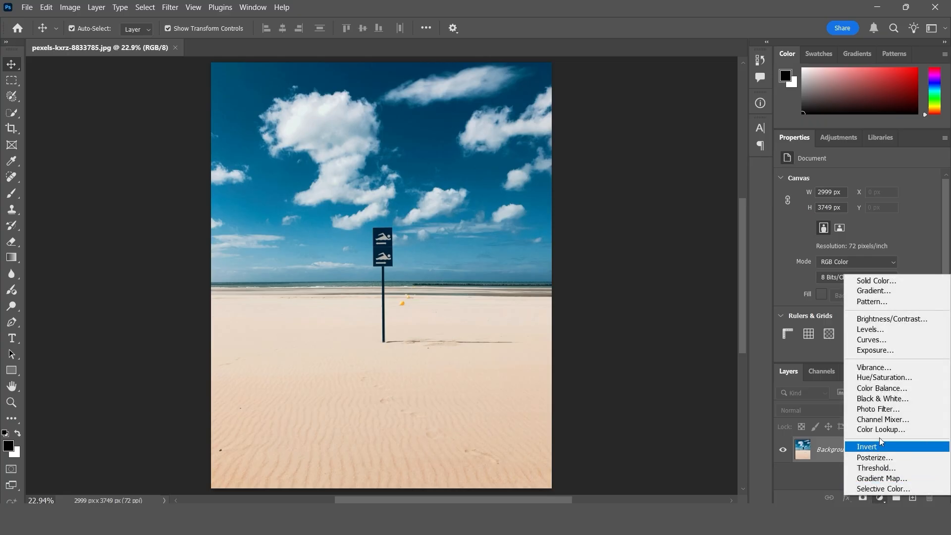
click(882, 389)
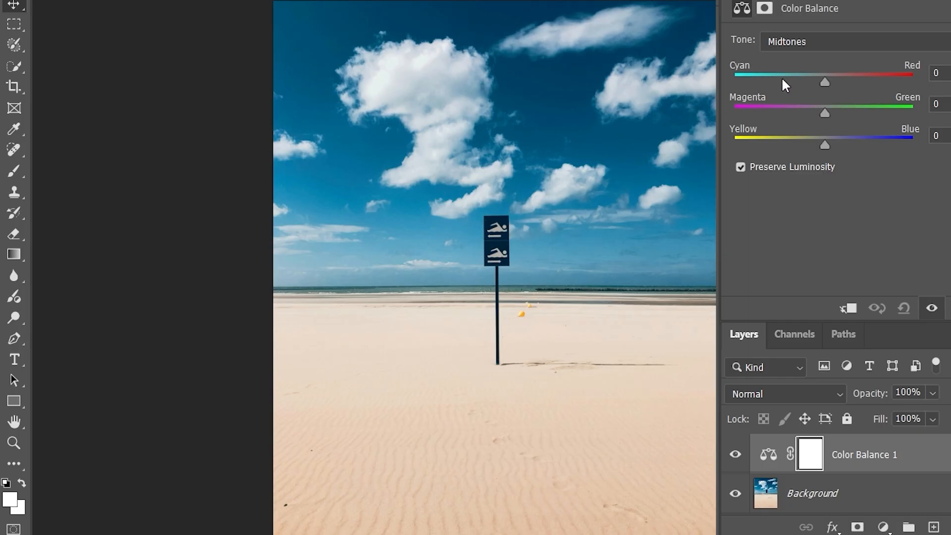
click(787, 44)
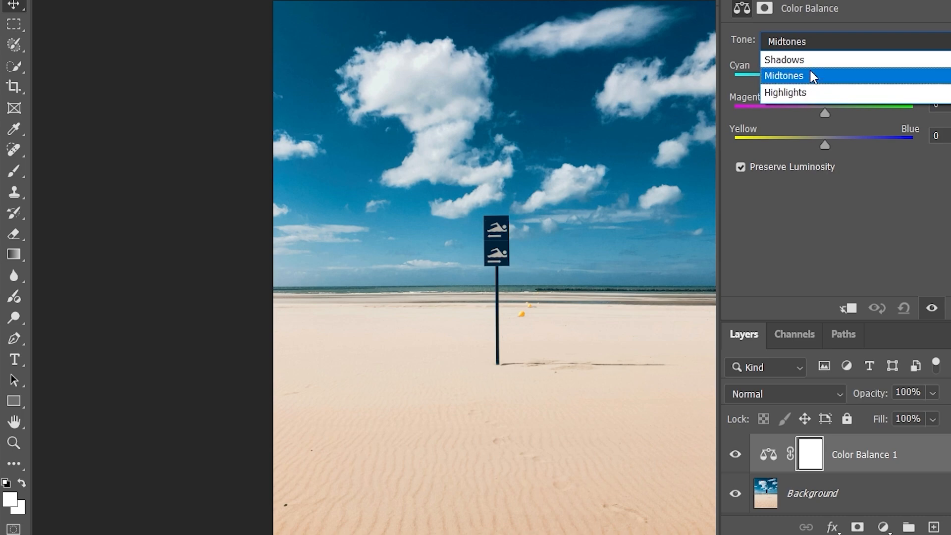
click(792, 76)
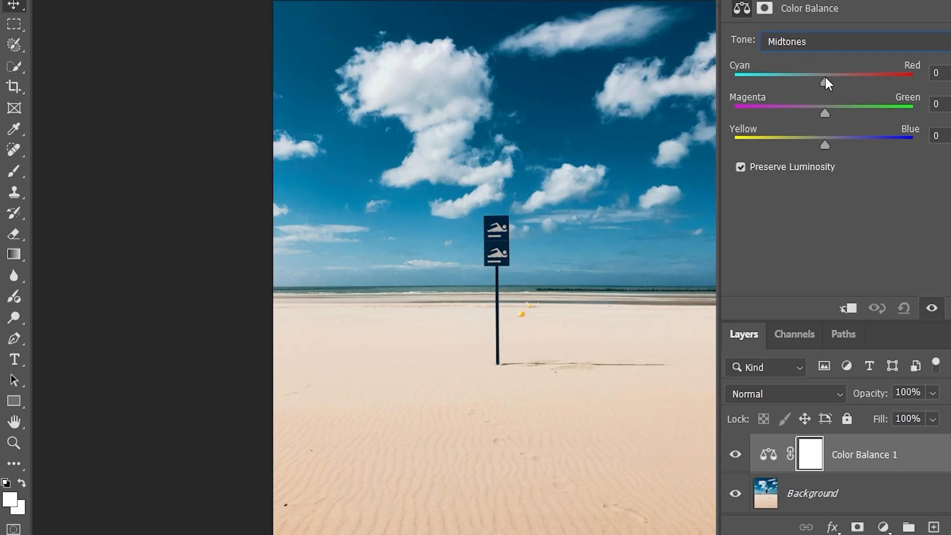
- Try the Midtones Cyan-Red balance at -84 and at full red, then Magenta-Green at -83, resetting the adjustment after each color pair
drag(825, 78, 749, 79)
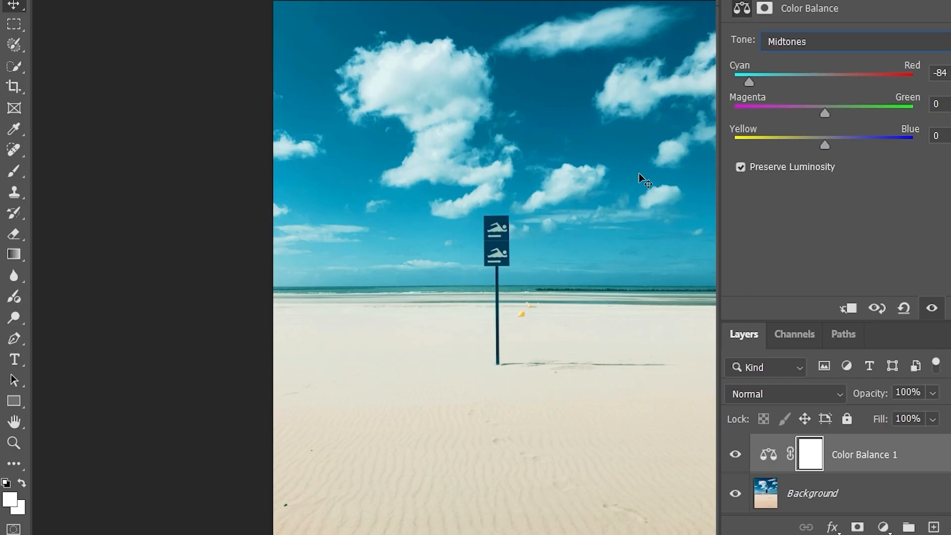
click(737, 454)
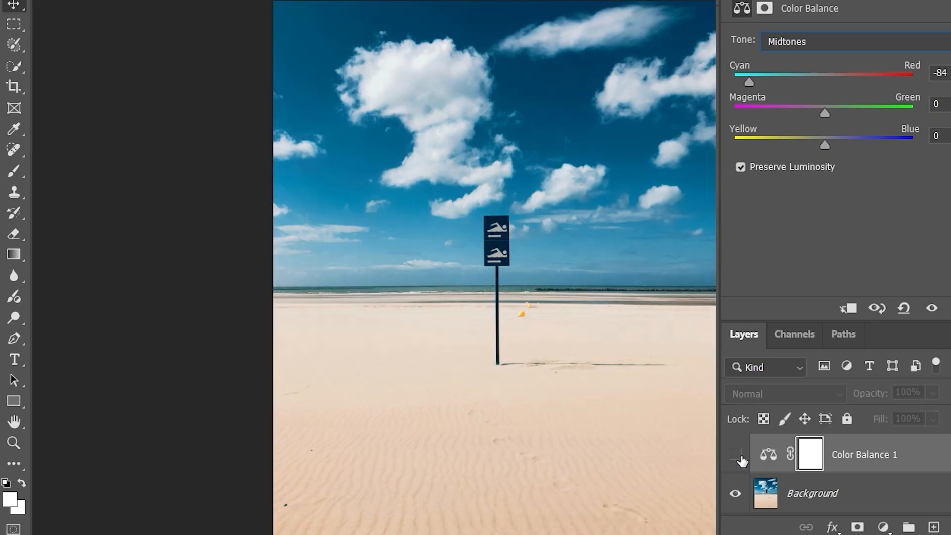
click(739, 456)
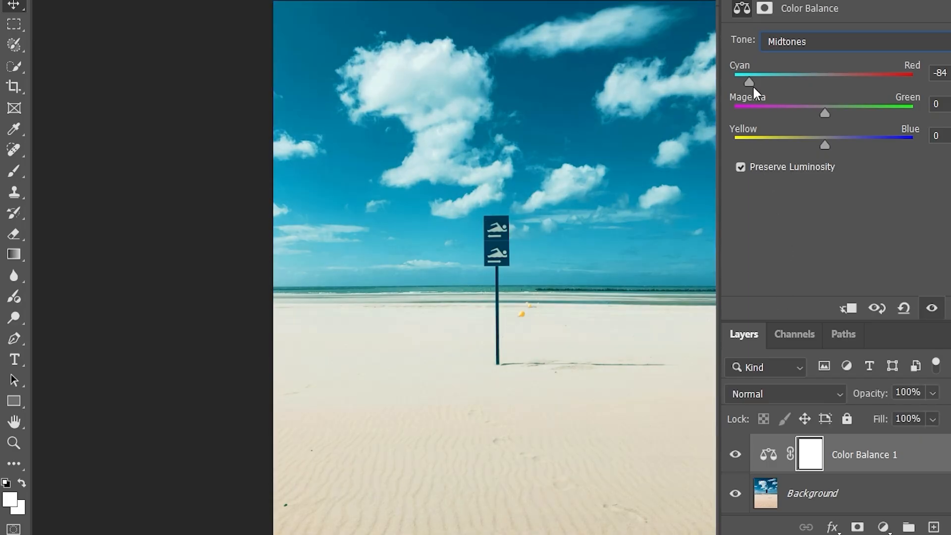
drag(816, 84, 914, 74)
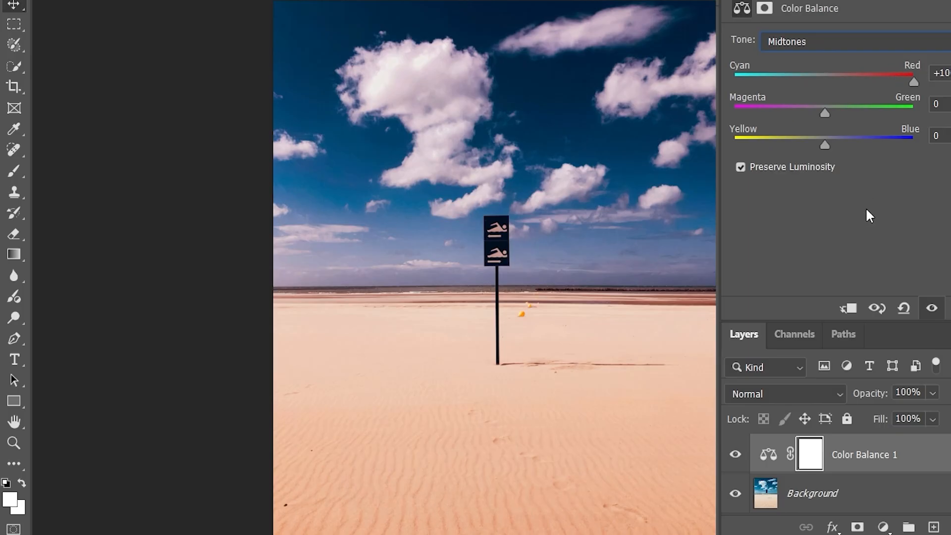
click(904, 308)
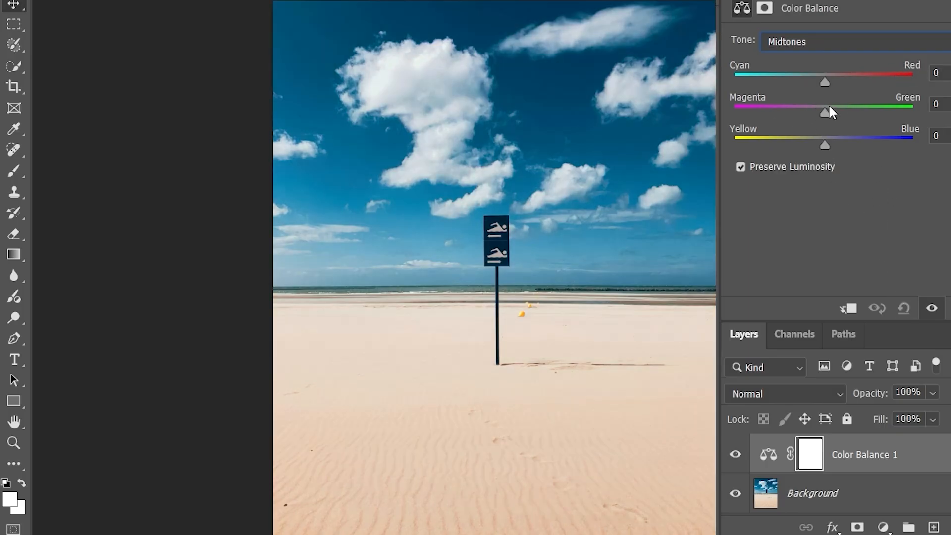
drag(826, 112, 750, 112)
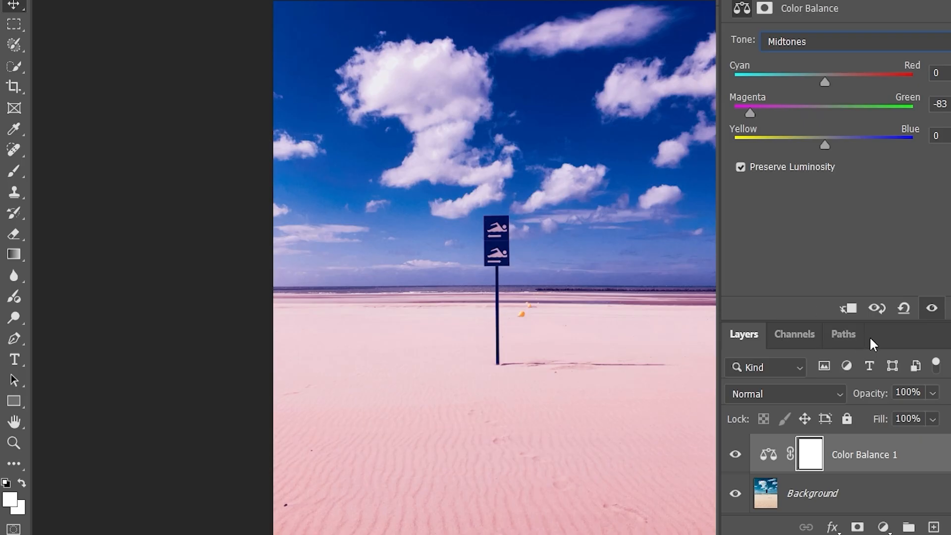
click(904, 308)
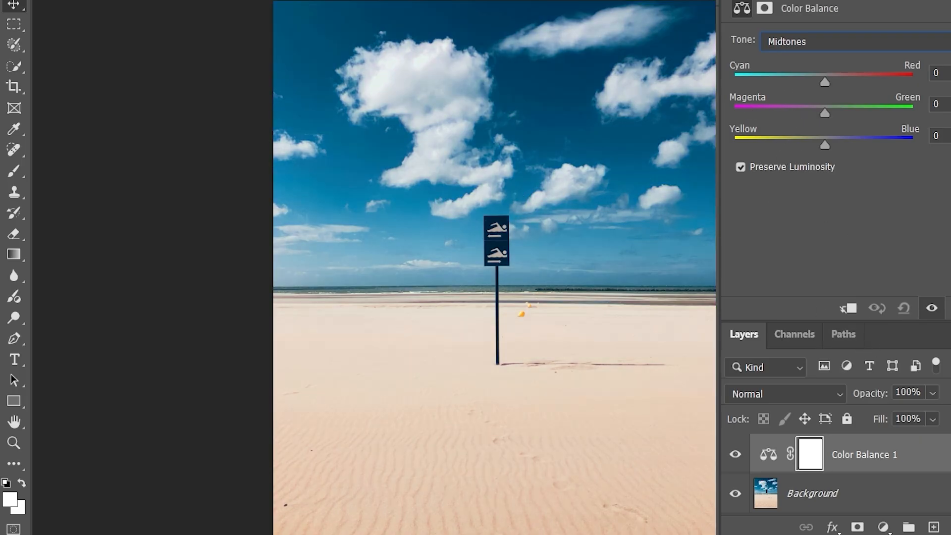
- Try the Highlights Cyan-Red balance at -80 and +84, and reset the Color Balance adjustment
click(777, 43)
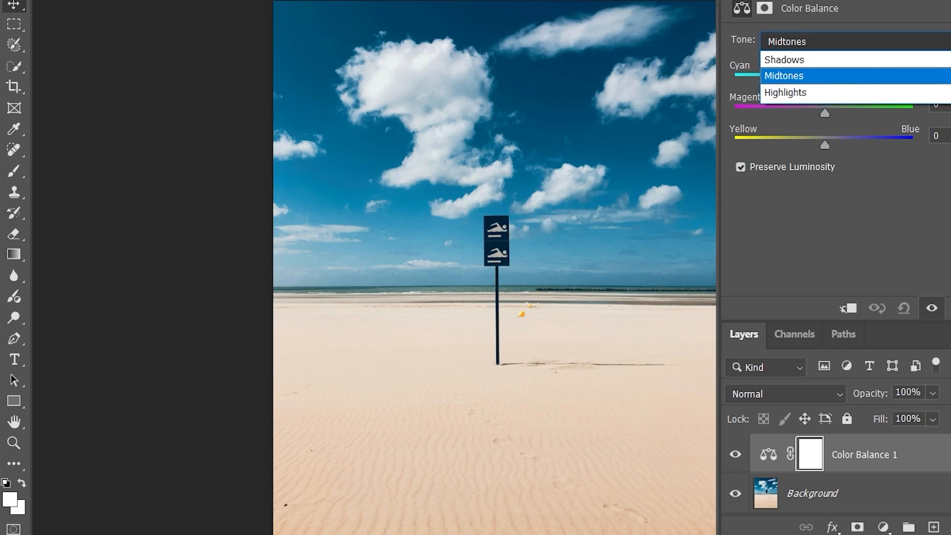
click(775, 95)
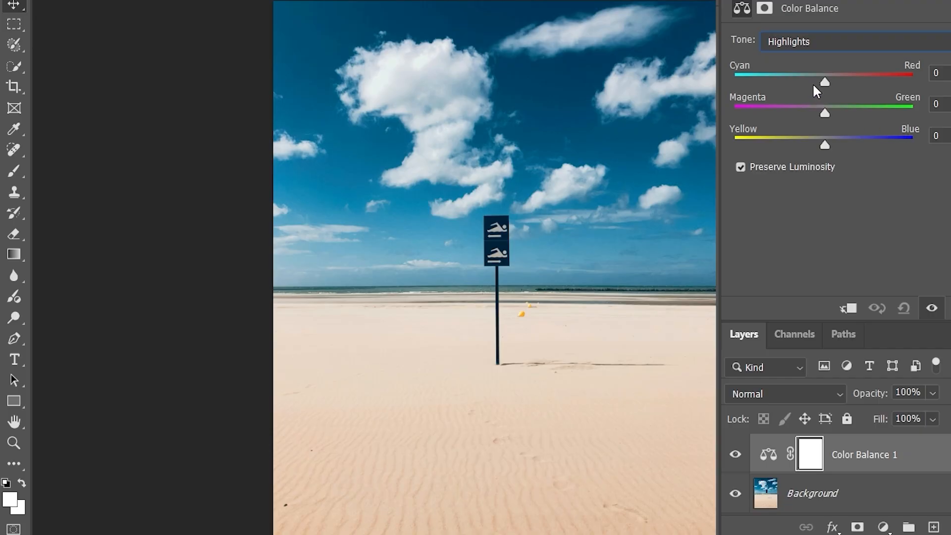
drag(821, 79, 738, 78)
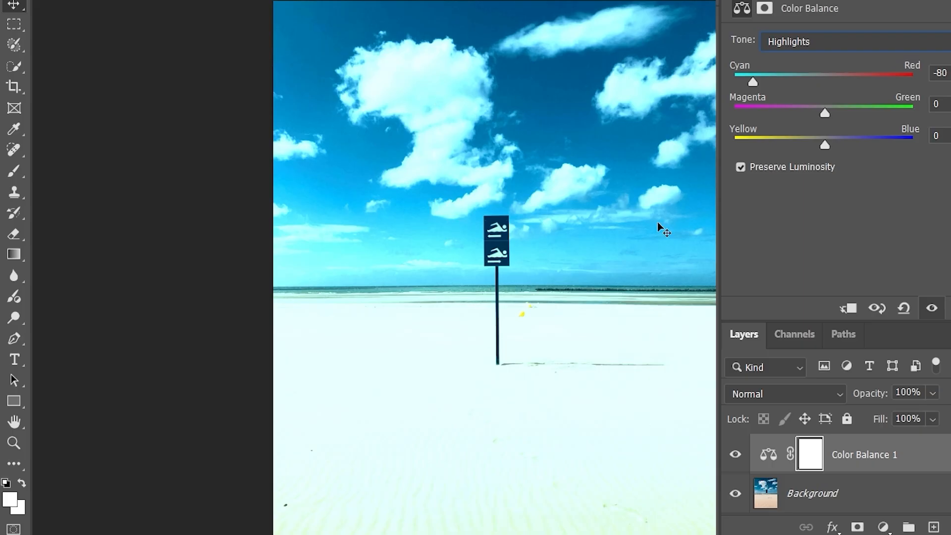
drag(751, 82, 880, 78)
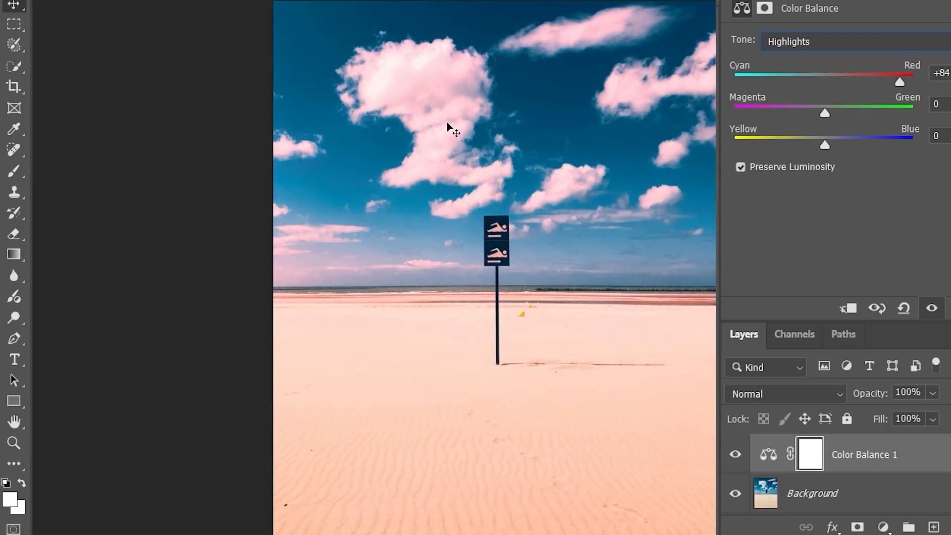
click(903, 309)
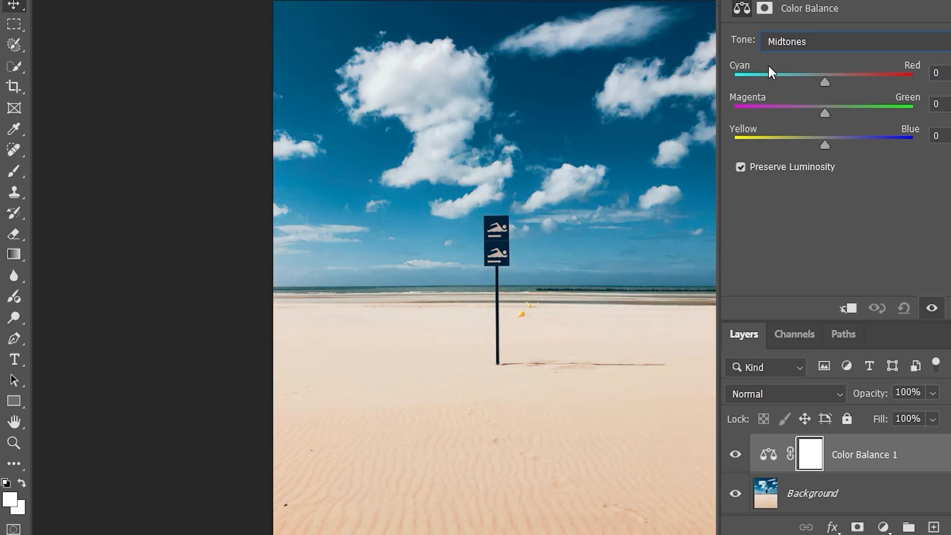
- Set the Color Balance Shadows to -40 on Cyan-Red and about +30 on Yellow-Blue
click(793, 42)
click(787, 60)
drag(828, 78, 798, 83)
drag(824, 143, 852, 142)
mouse_move(791, 74)
mouse_down()
mouse_move(765, 71)
mouse_move(800, 75)
mouse_move(789, 78)
mouse_up()
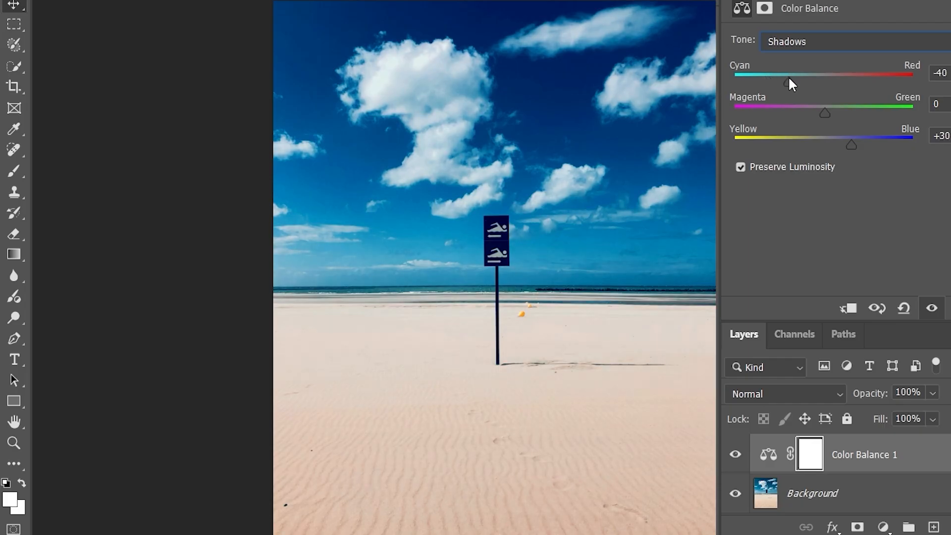
mouse_move(857, 148)
mouse_down()
mouse_move(869, 144)
mouse_move(851, 147)
mouse_up()
- Compare the beach photo with Preserve Luminosity turned off and on
click(741, 167)
click(741, 167)
click(747, 167)
click(748, 166)
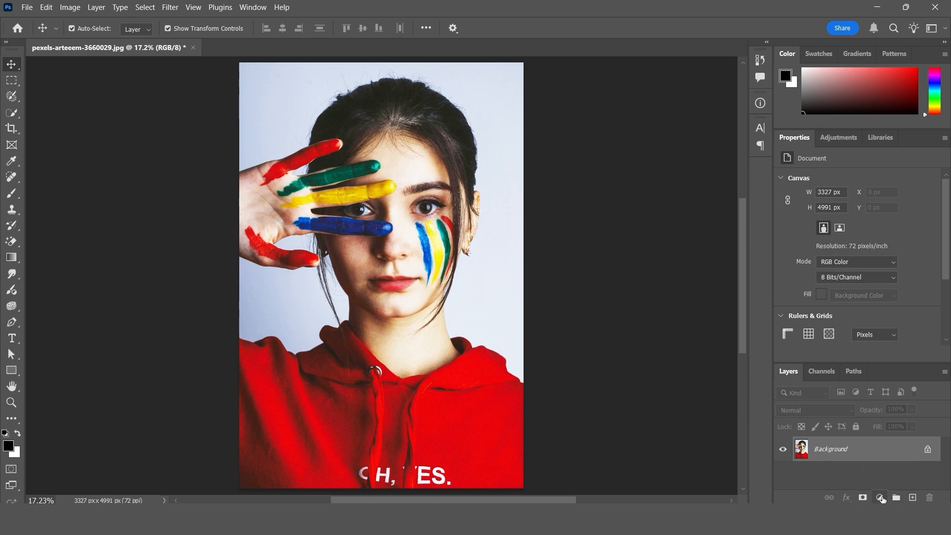
- Add a Black & White adjustment layer to the portrait of the woman with painted fingers
click(880, 497)
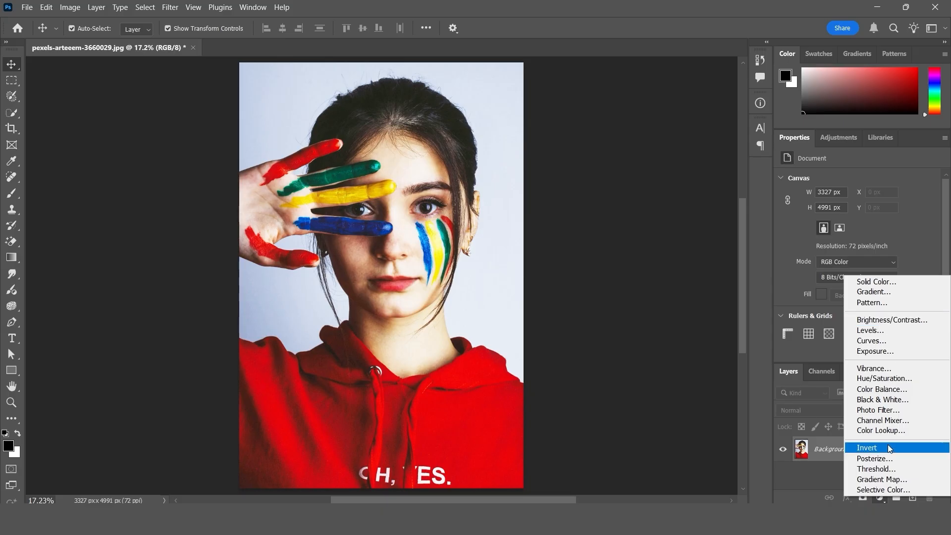
click(891, 402)
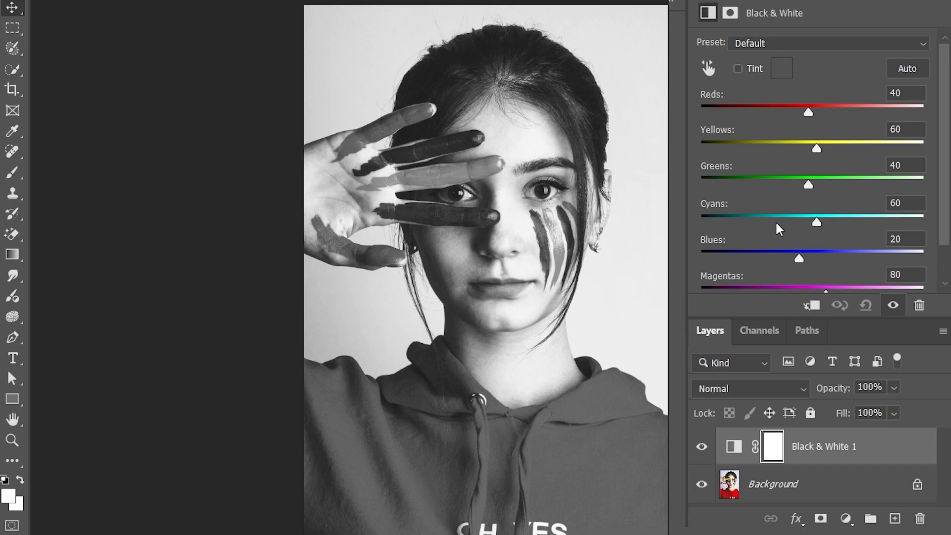
- Review the Black & White presets and color sliders, keeping Default, and compare the portrait with the adjustment hidden and shown
click(758, 45)
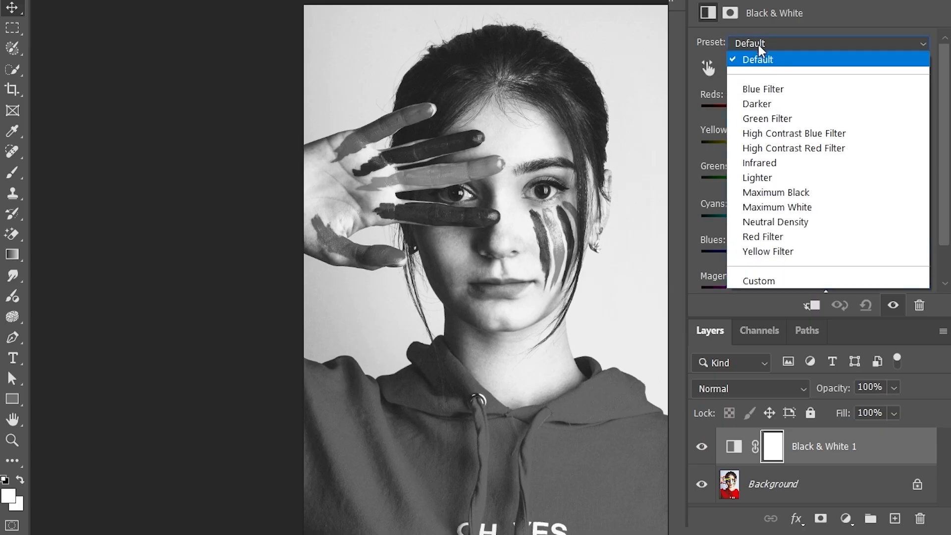
click(771, 59)
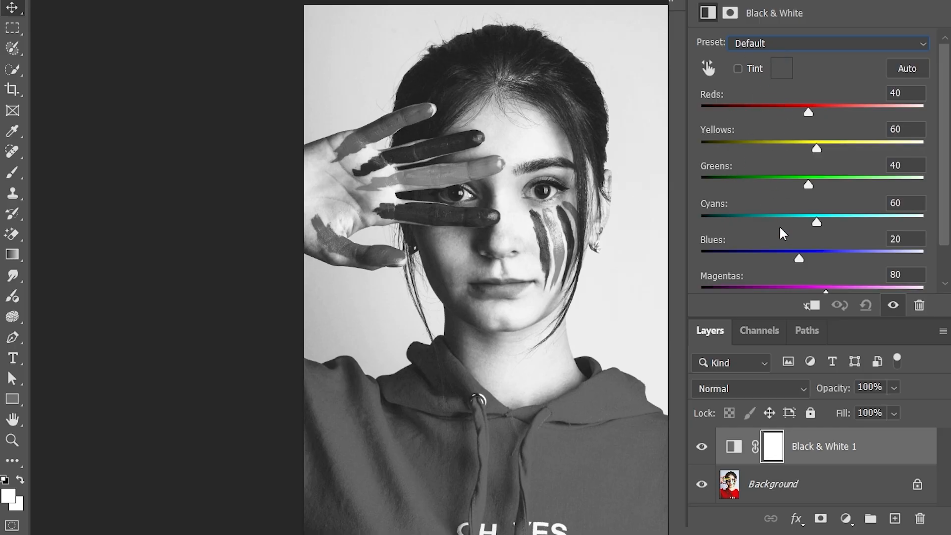
scroll(830, 124, down, 2)
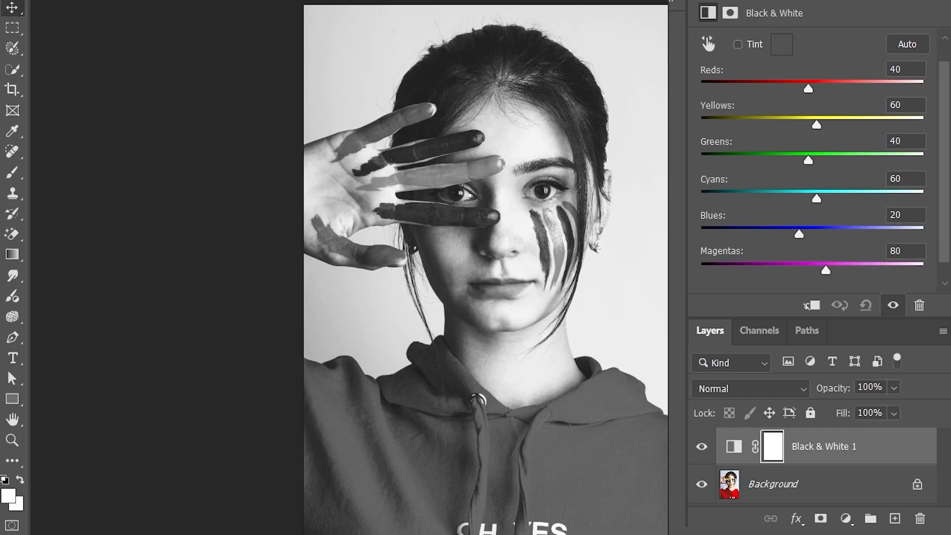
scroll(820, 117, up, 2)
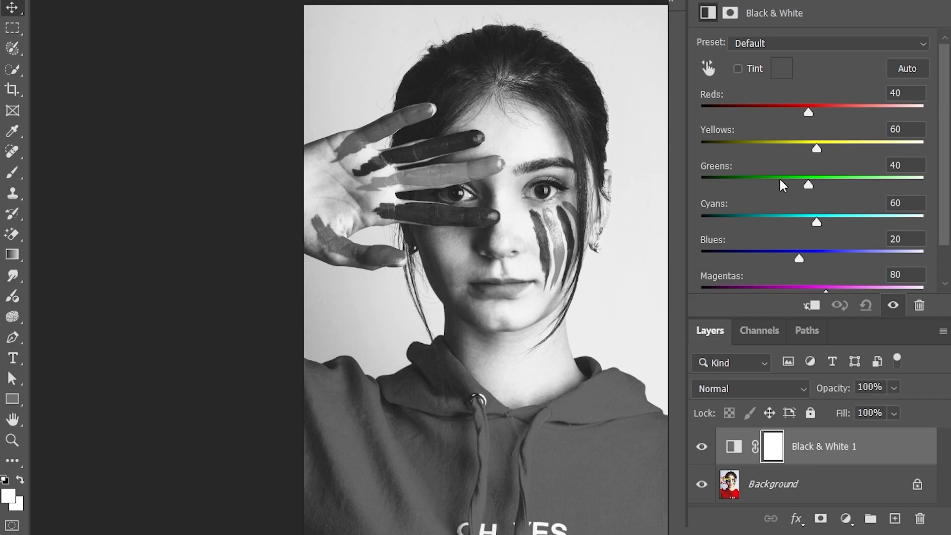
scroll(786, 141, down, 1)
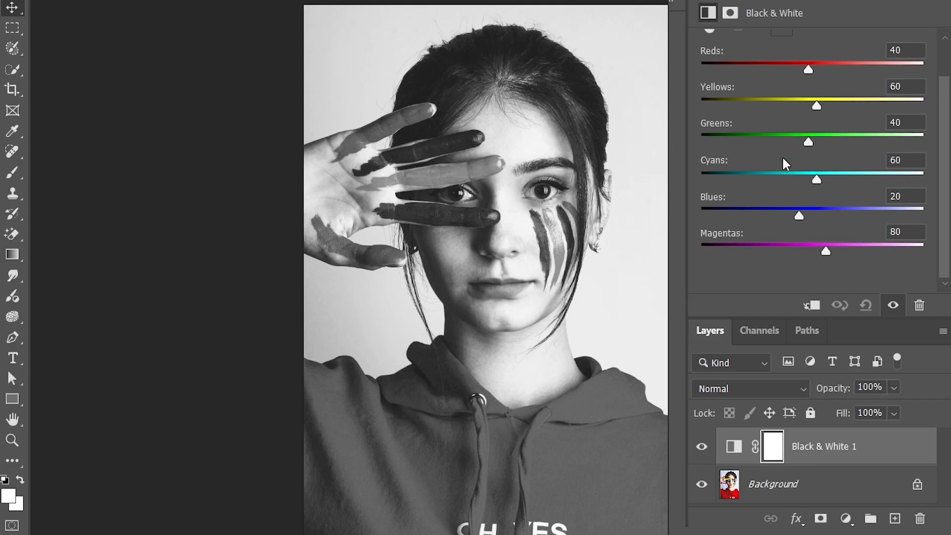
scroll(782, 155, up, 1)
scroll(784, 154, down, 1)
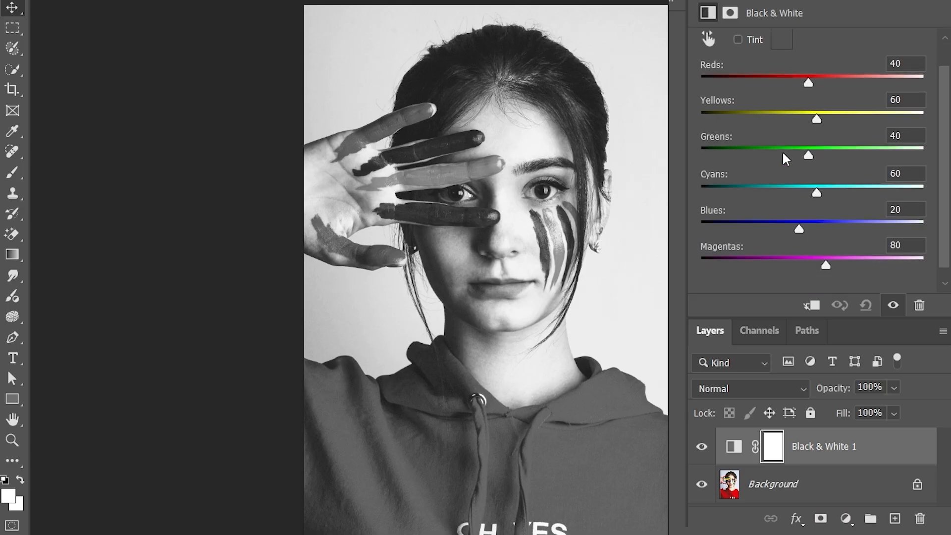
click(702, 447)
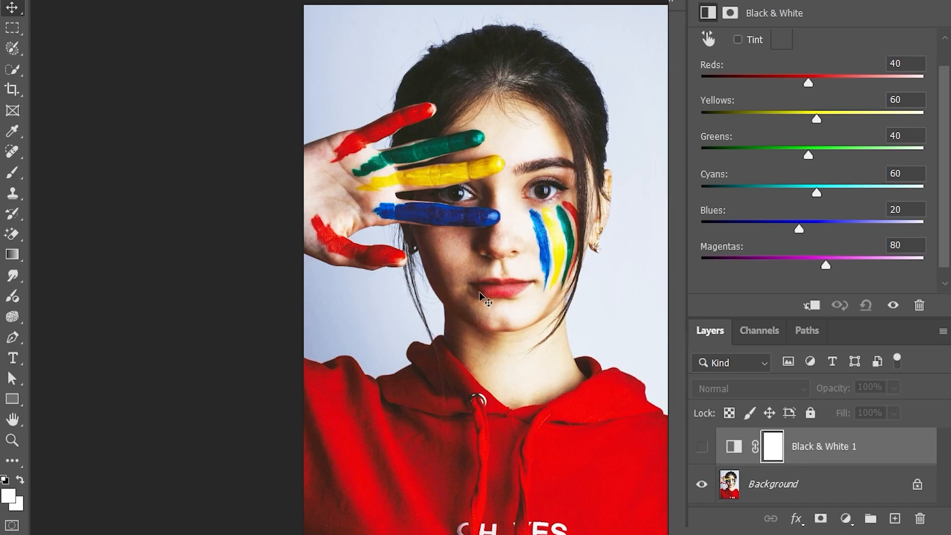
click(701, 447)
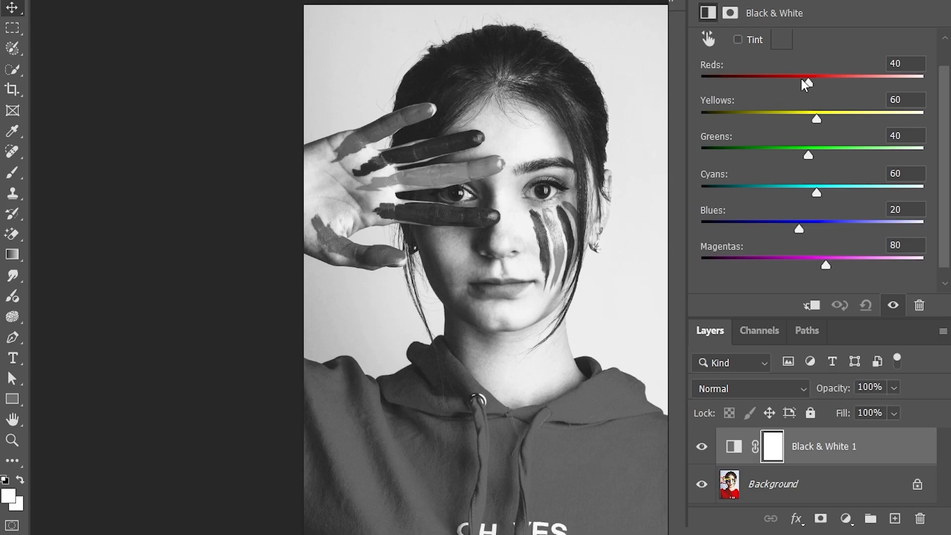
- Set the Black & White Reds to 61, Yellows to 88 and Greens to 20, and compare with the color original
mouse_move(802, 79)
mouse_down()
mouse_move(783, 79)
mouse_move(791, 82)
mouse_up()
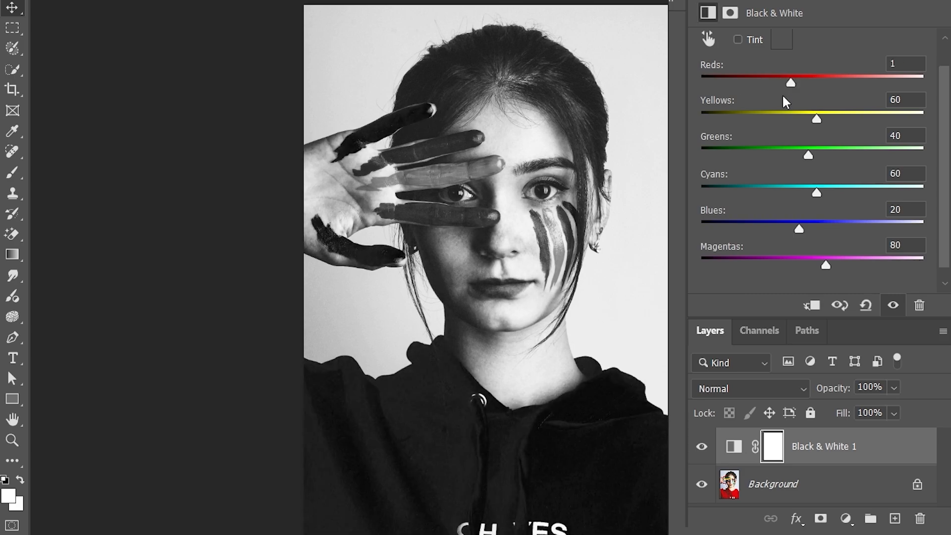
drag(789, 78, 817, 88)
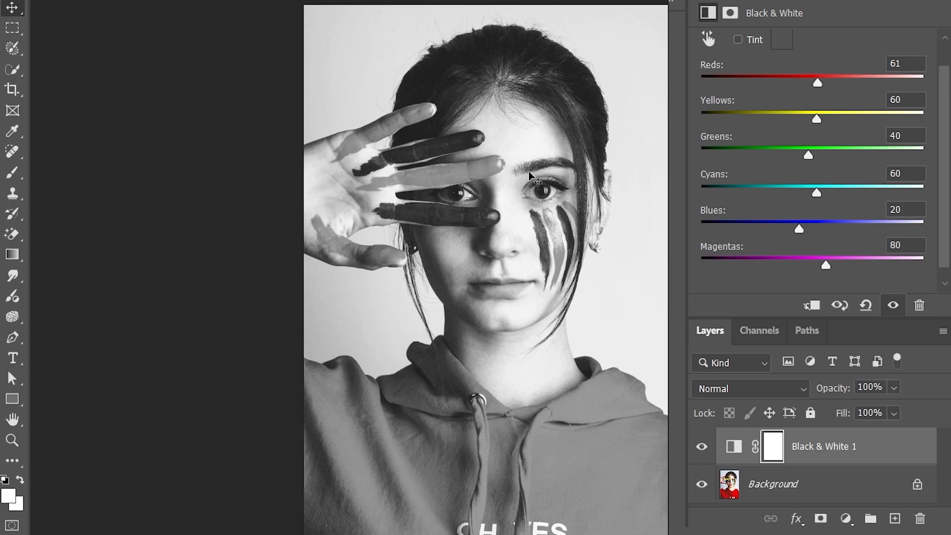
mouse_move(819, 114)
mouse_down()
mouse_move(786, 111)
mouse_move(813, 113)
mouse_up()
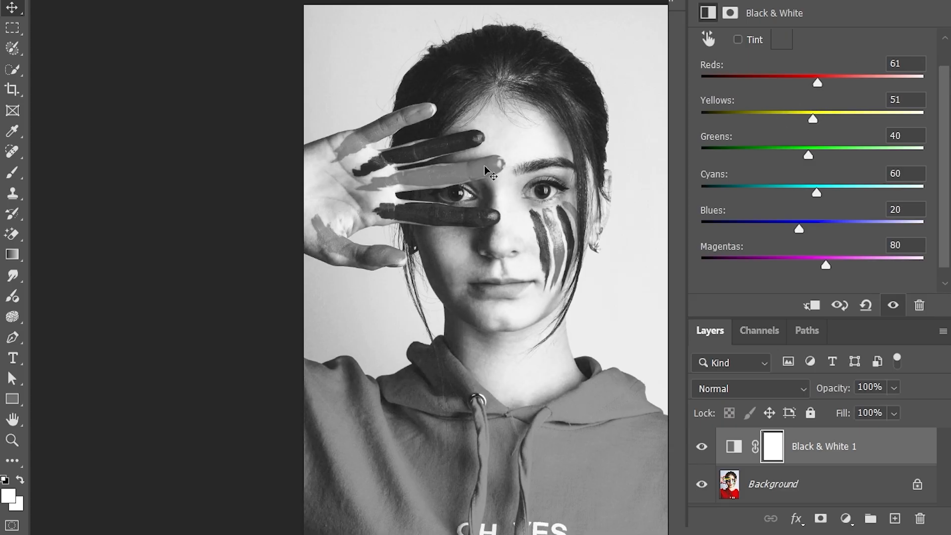
mouse_move(813, 114)
mouse_down()
mouse_move(765, 115)
mouse_move(830, 109)
mouse_up()
drag(808, 155, 810, 154)
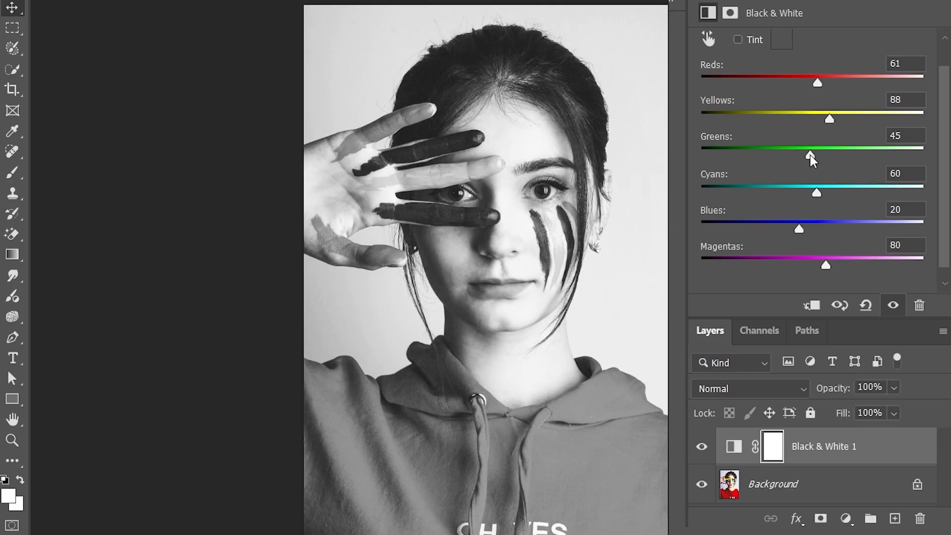
drag(810, 154, 796, 157)
click(701, 446)
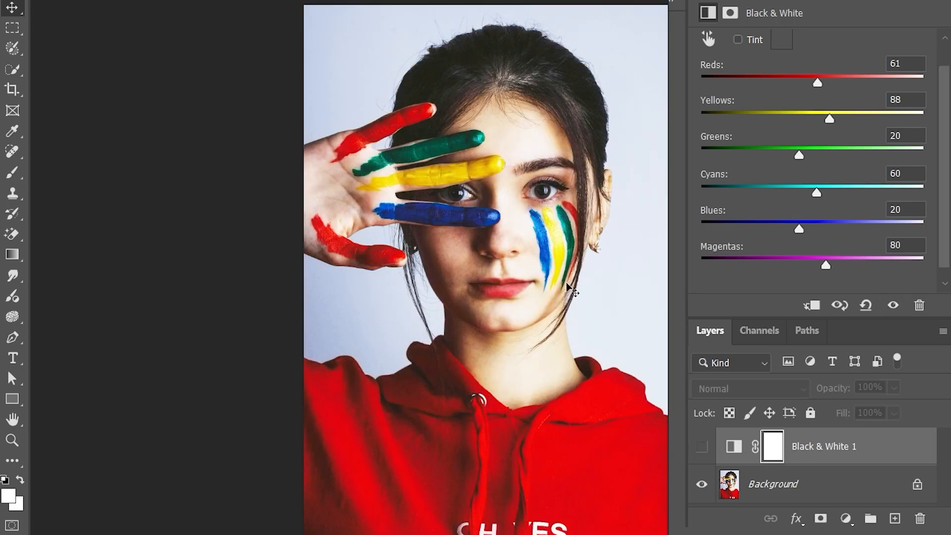
click(702, 446)
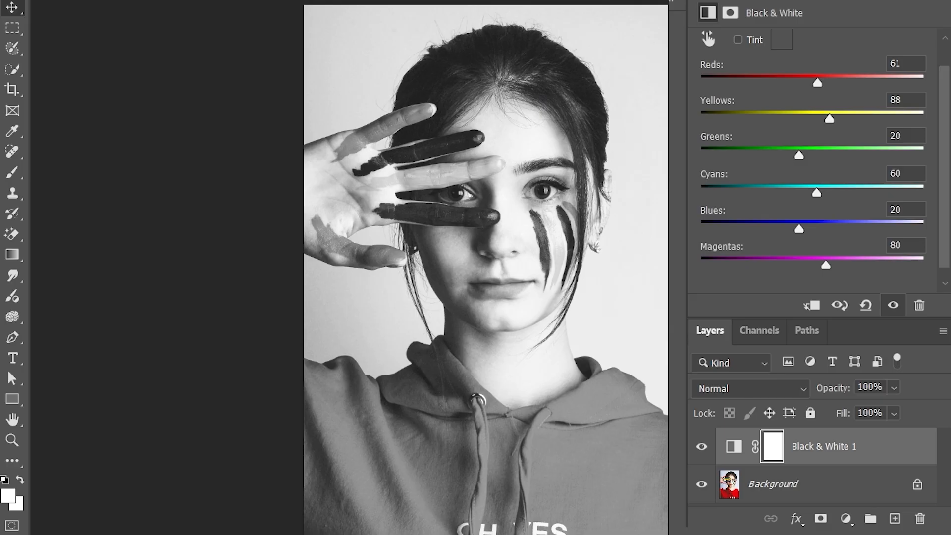
- Try the Black & White Reds at 22, 3 and -80, compare with the color original, and set Reds to -32
drag(815, 82, 801, 81)
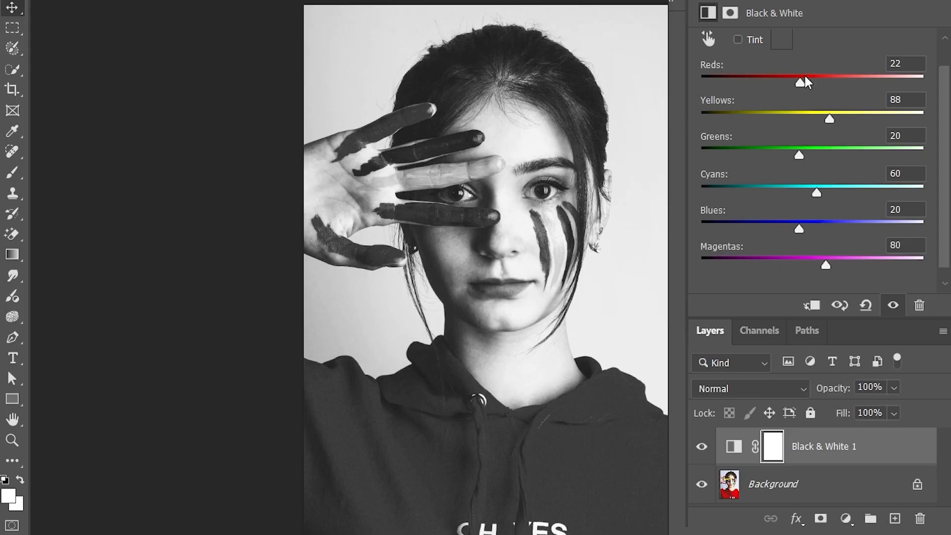
drag(804, 79, 791, 84)
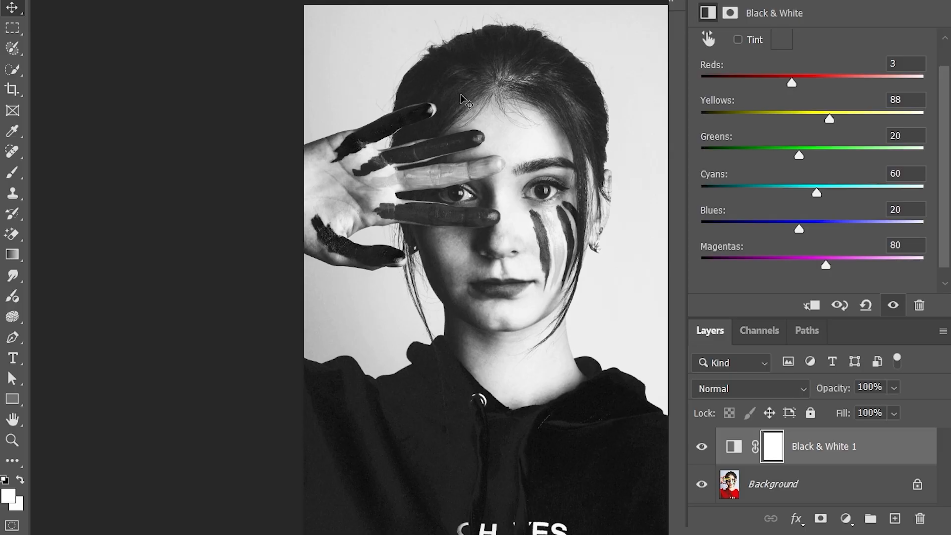
drag(470, 95, 456, 187)
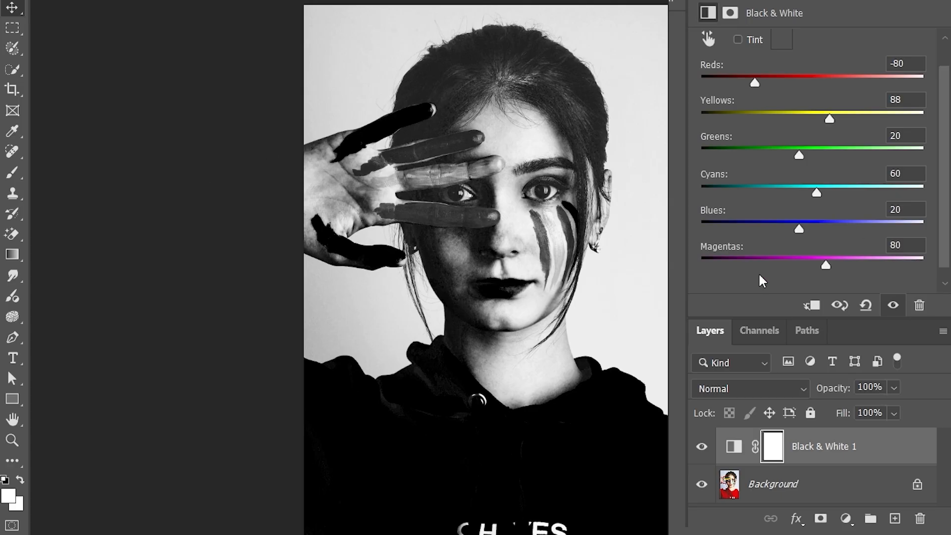
click(703, 449)
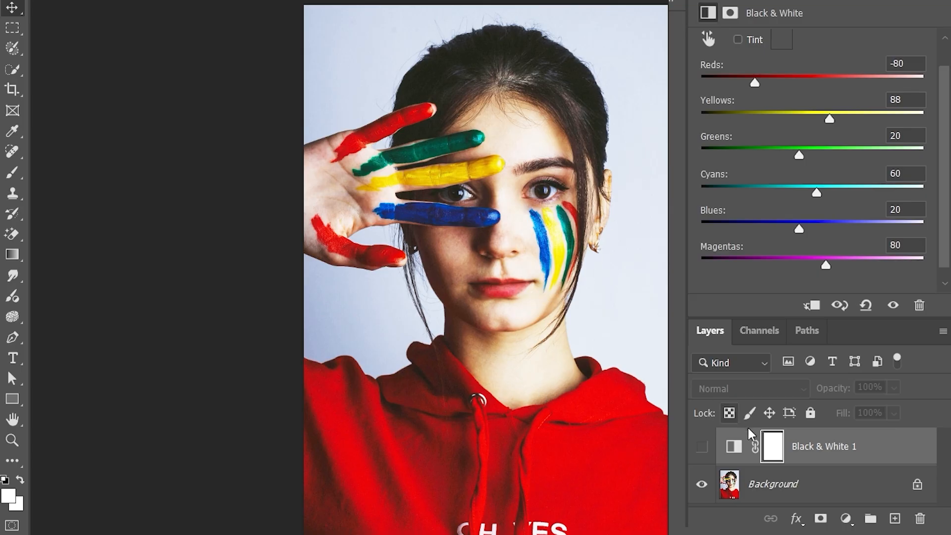
click(702, 447)
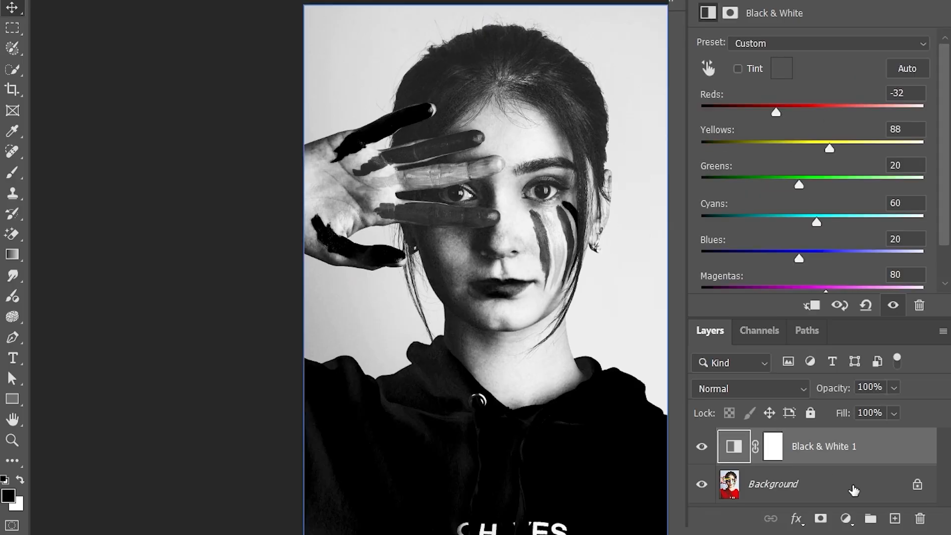
- Hide the Black & White adjustment, select the red hoodie with the Quick Selection tool, and copy it to a new layer
click(702, 447)
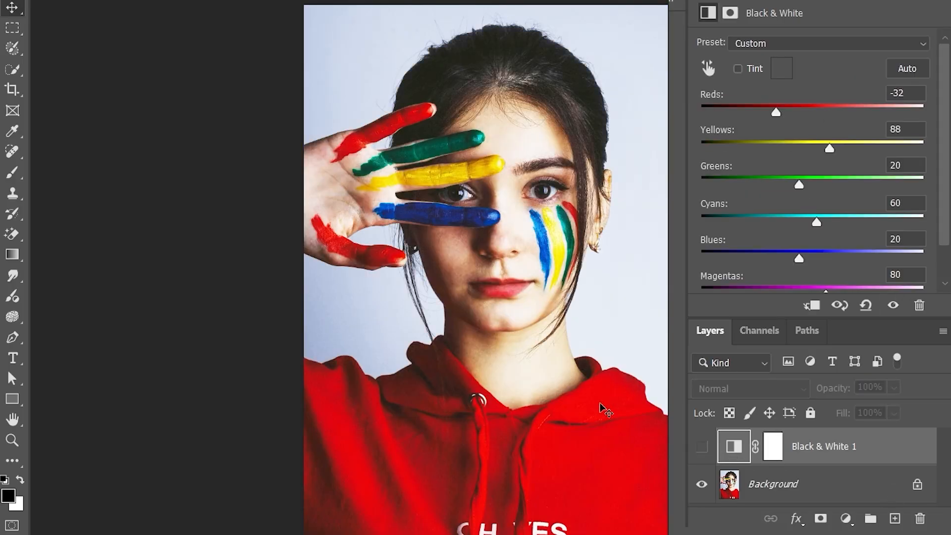
click(12, 49)
click(7, 71)
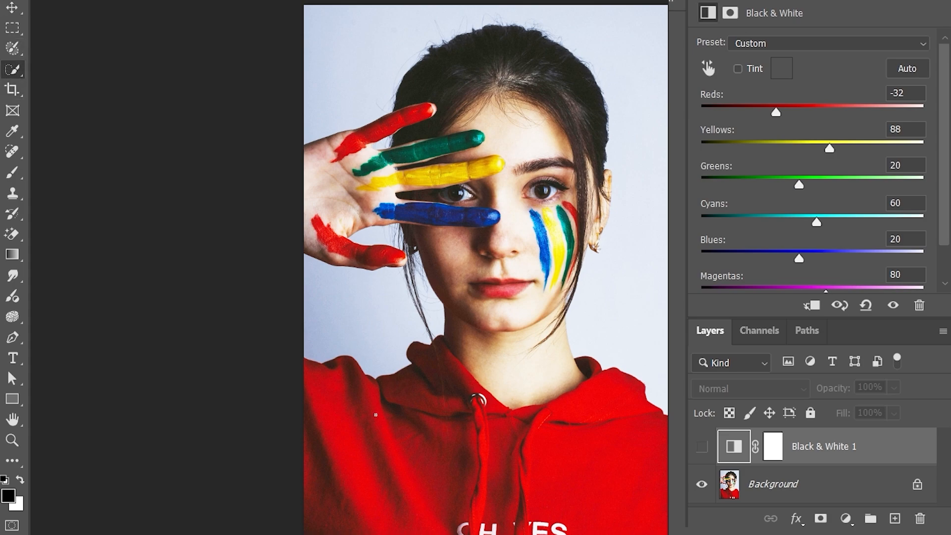
mouse_move(325, 406)
mouse_down()
mouse_move(470, 451)
mouse_move(583, 458)
mouse_move(625, 439)
mouse_up()
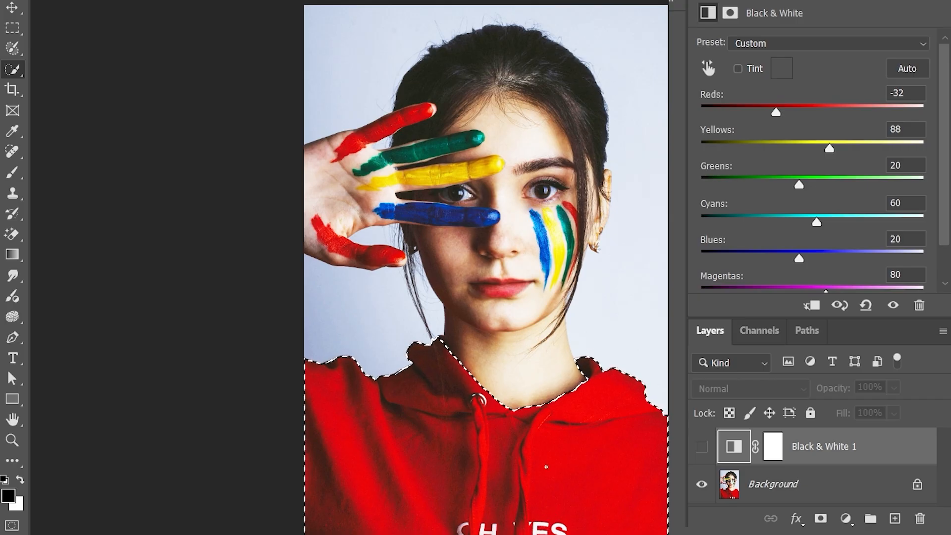
key(ctrl+j)
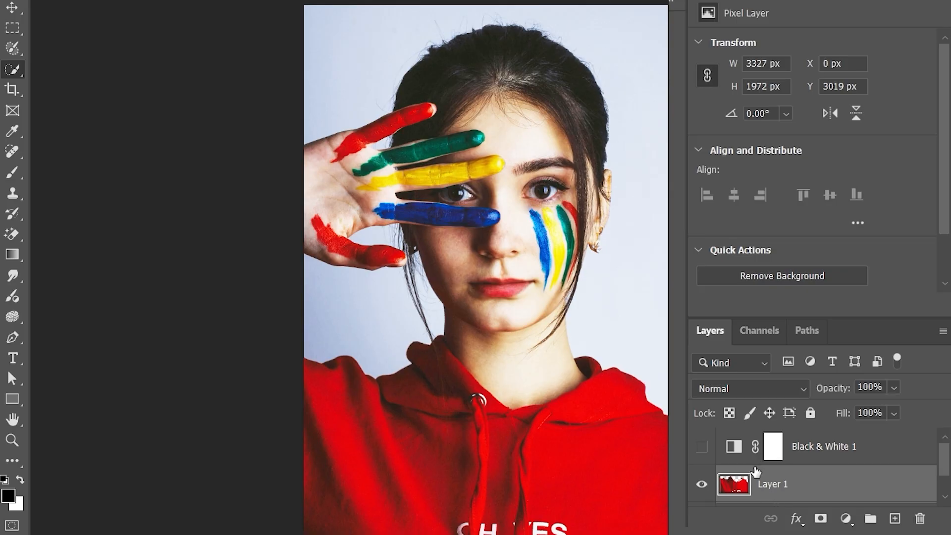
- Show the Black & White adjustment again, clip it to the hoodie layer, and set its Reds to -63
click(703, 453)
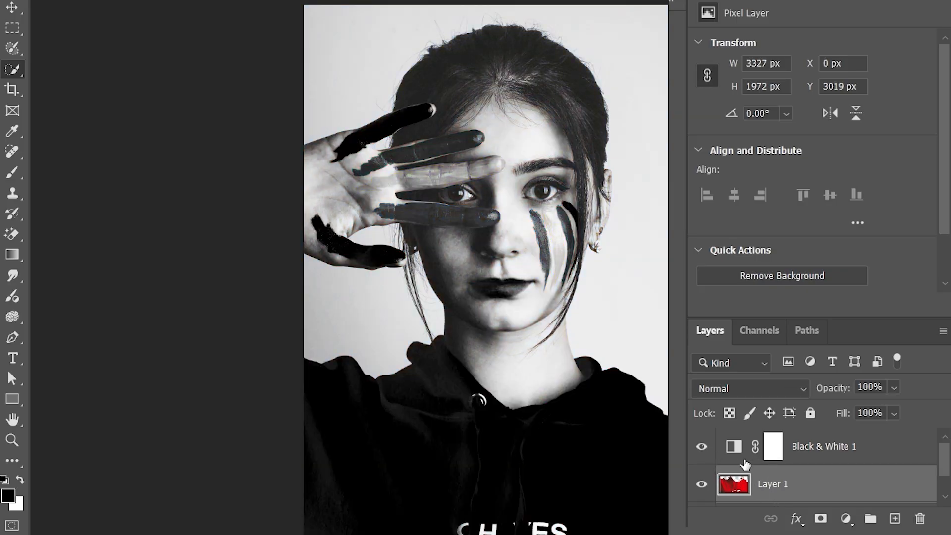
click(743, 453)
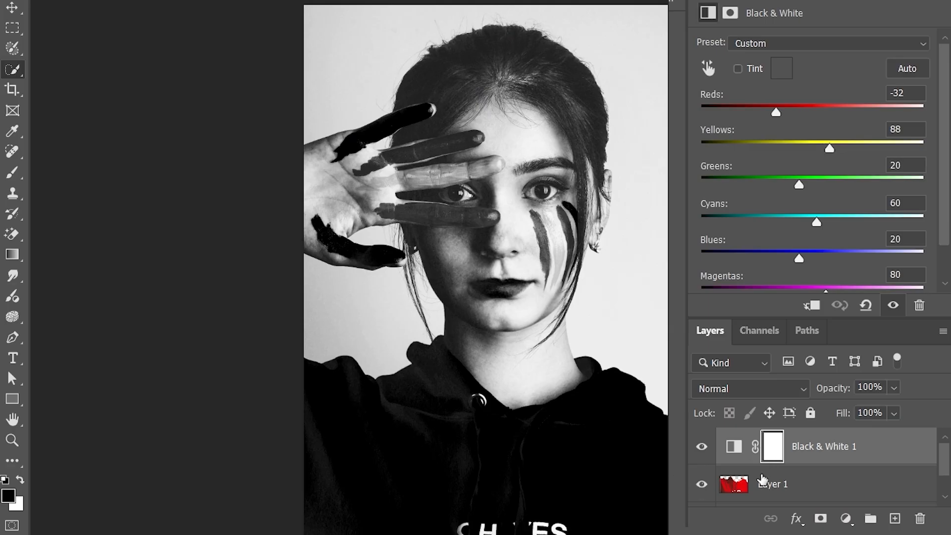
click(813, 305)
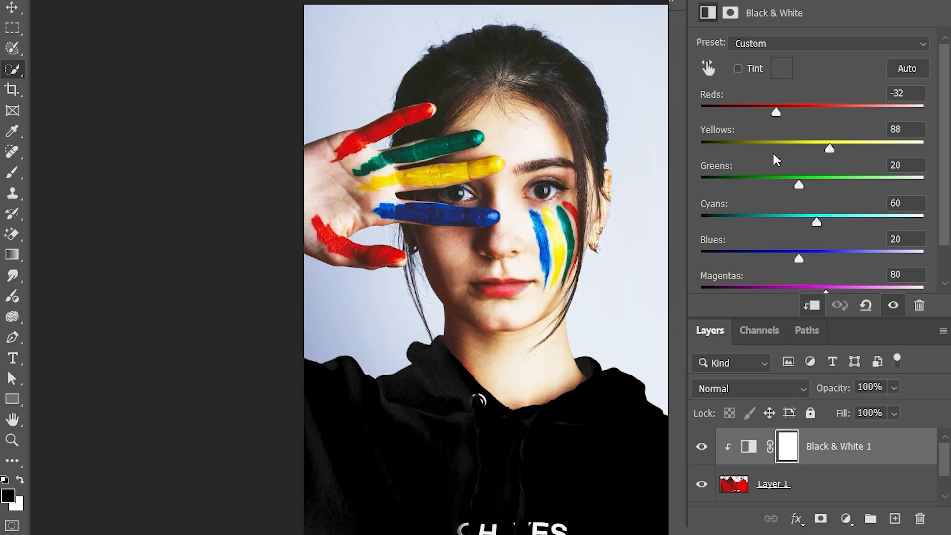
mouse_move(775, 112)
mouse_down()
mouse_move(747, 111)
mouse_move(829, 109)
mouse_move(762, 111)
mouse_up()
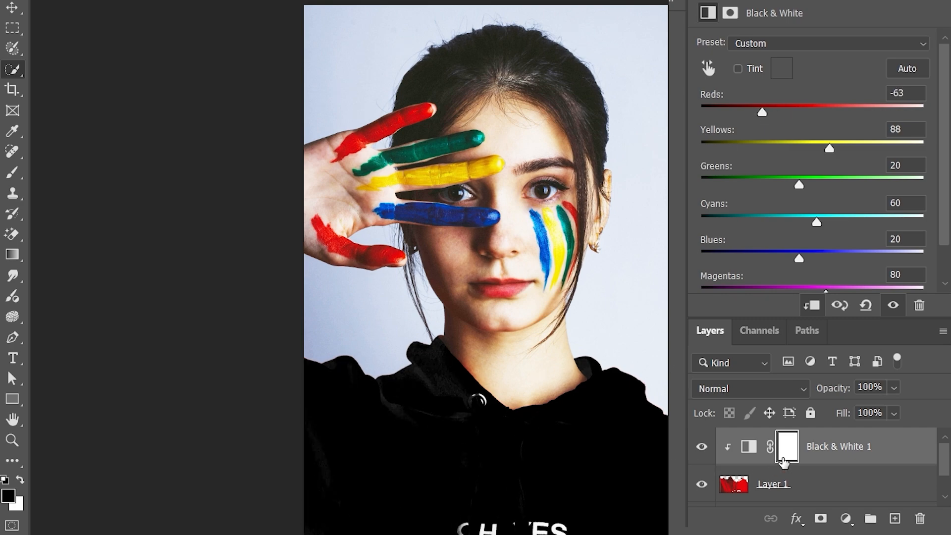
- Add a second Black & White adjustment layer with default settings directly above the Background layer
scroll(783, 461, down, 1)
scroll(771, 464, up, 1)
scroll(771, 463, down, 1)
click(771, 489)
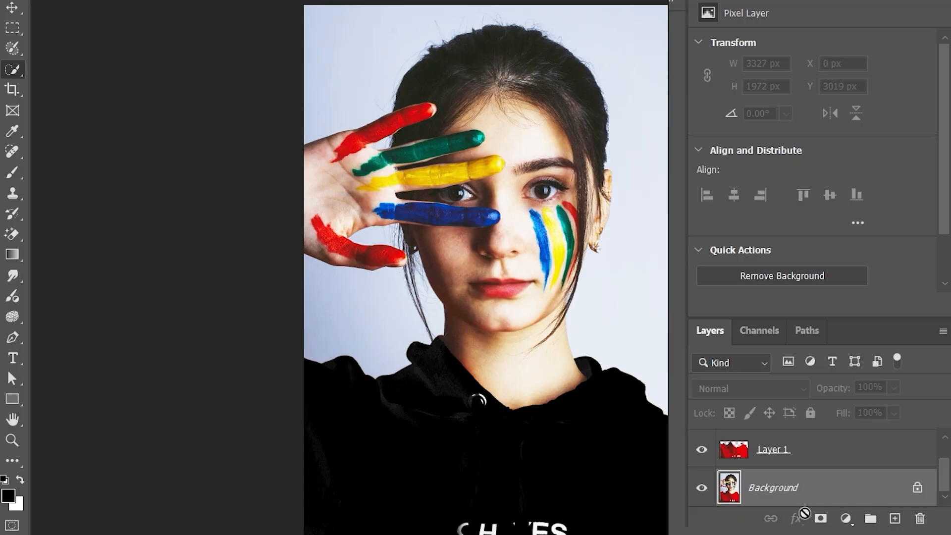
click(846, 518)
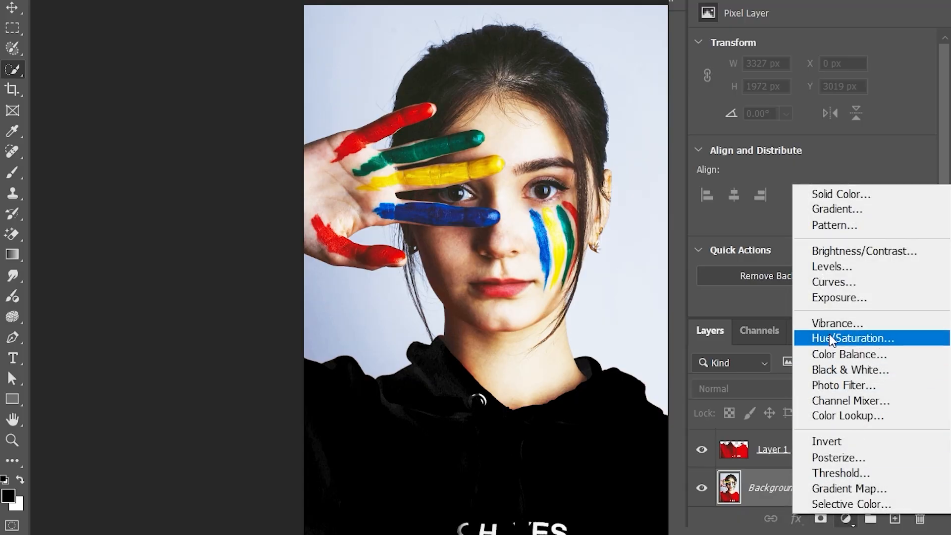
click(850, 369)
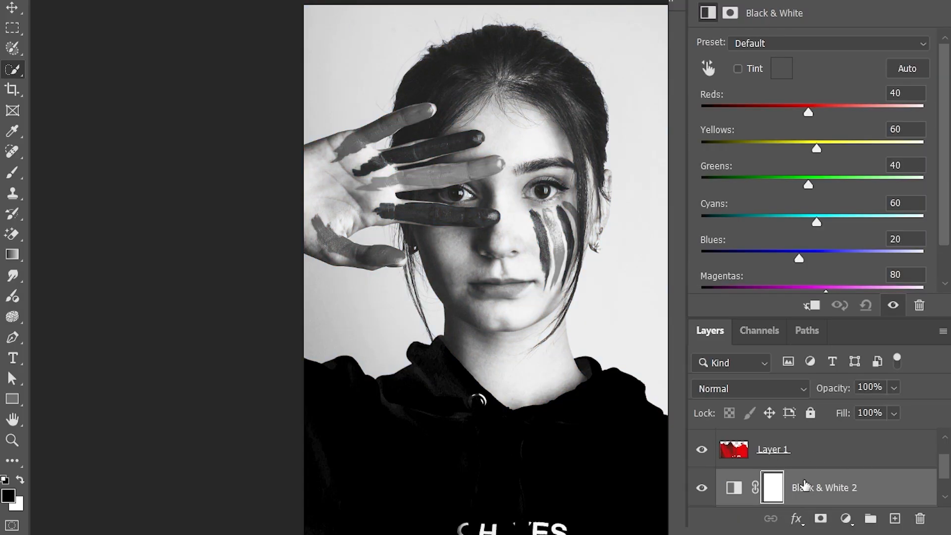
scroll(798, 513, down, 1)
scroll(798, 499, up, 1)
scroll(798, 496, down, 2)
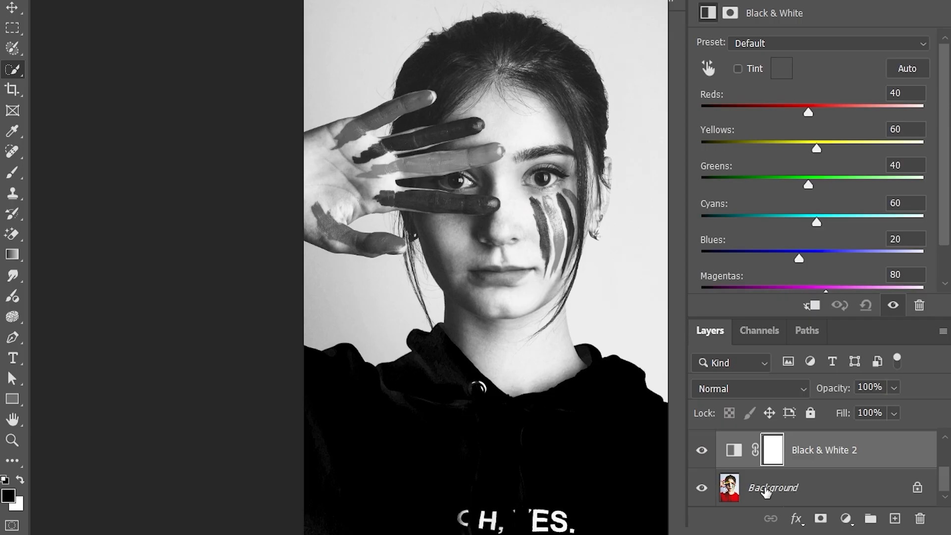
scroll(872, 453, up, 2)
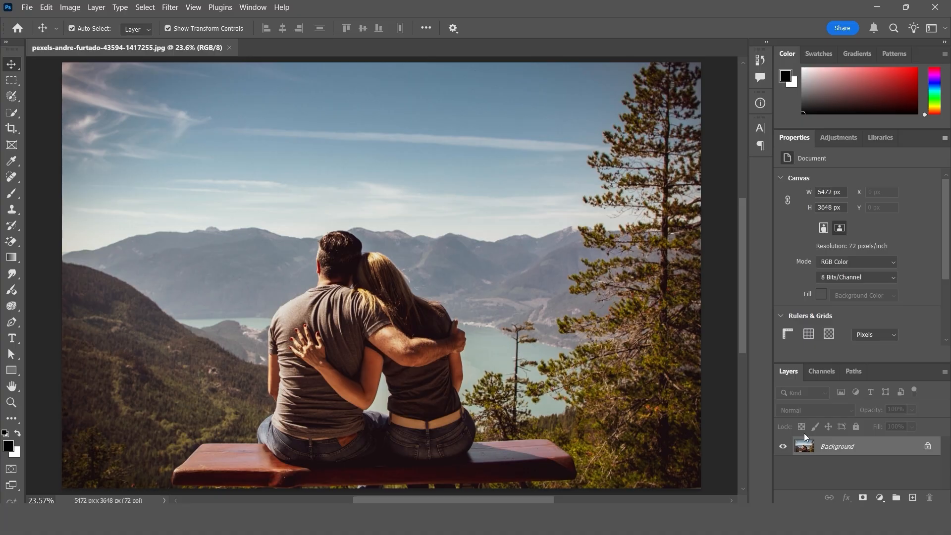
- Add a Photo Filter adjustment layer to the couple photo with Warming Filter (85) at 40% density
click(879, 497)
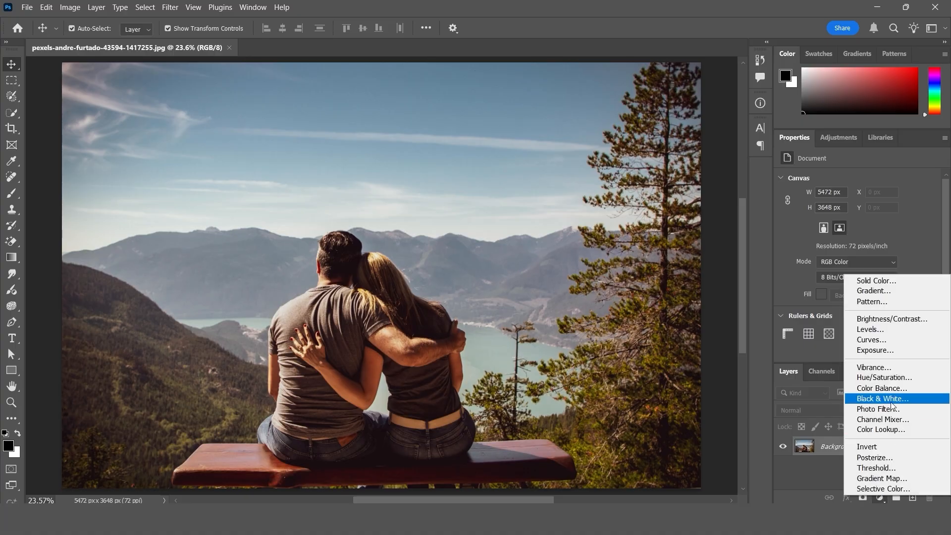
click(891, 409)
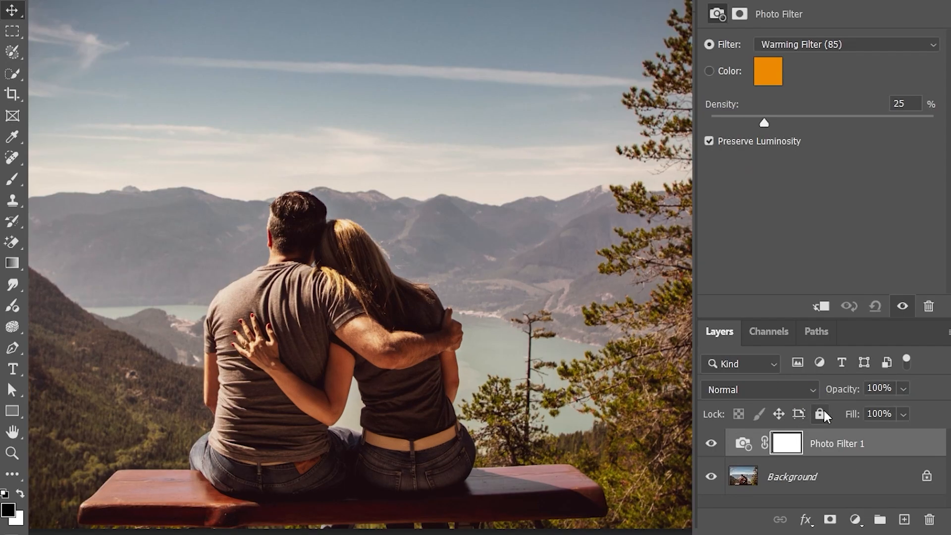
click(807, 41)
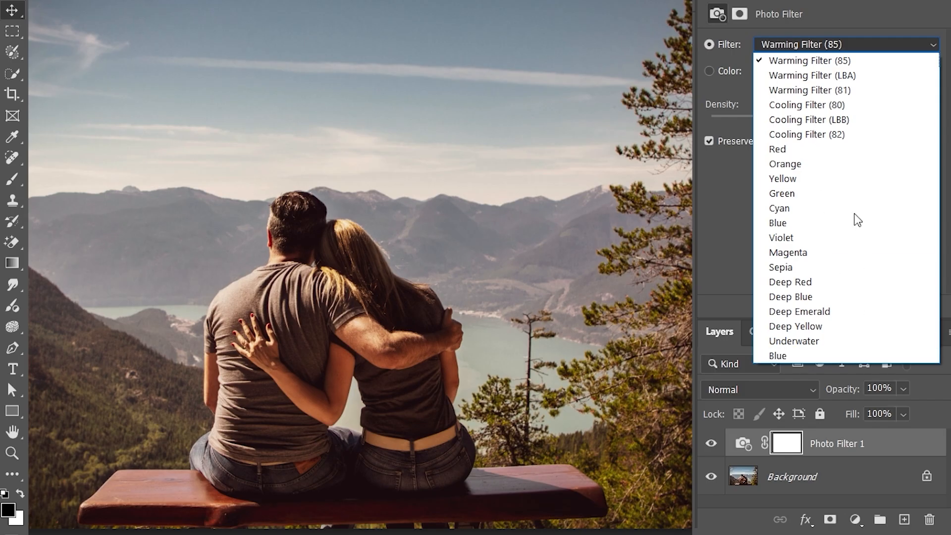
click(803, 60)
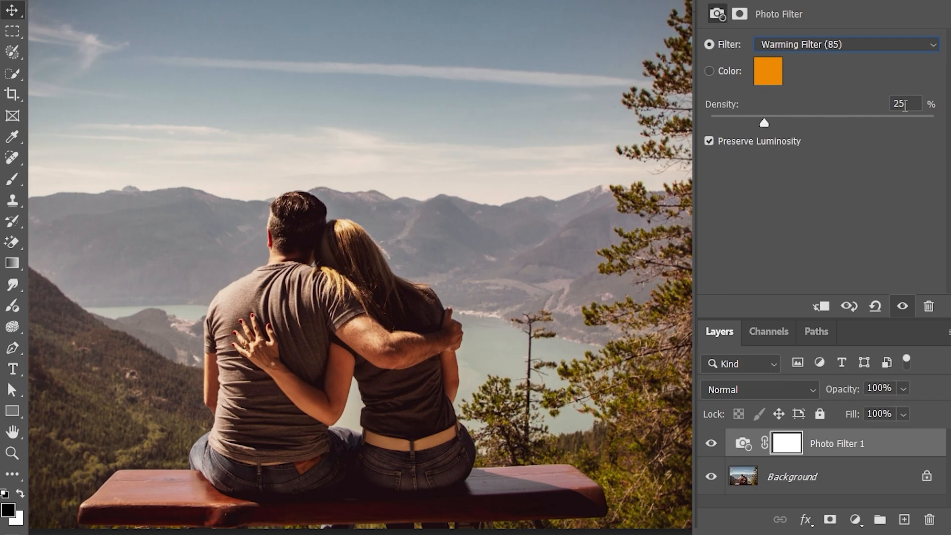
drag(764, 124, 817, 123)
mouse_move(806, 116)
mouse_down()
mouse_move(758, 122)
mouse_move(798, 123)
mouse_up()
- Try Cooling Filter (LBB) at 45% density on the Photo Filter layer and compare it with the original photo
click(821, 47)
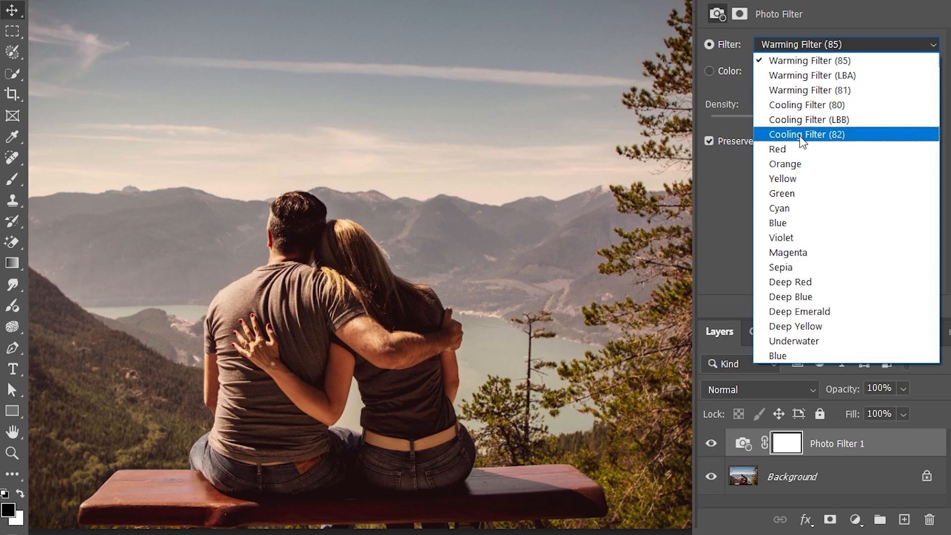
click(835, 124)
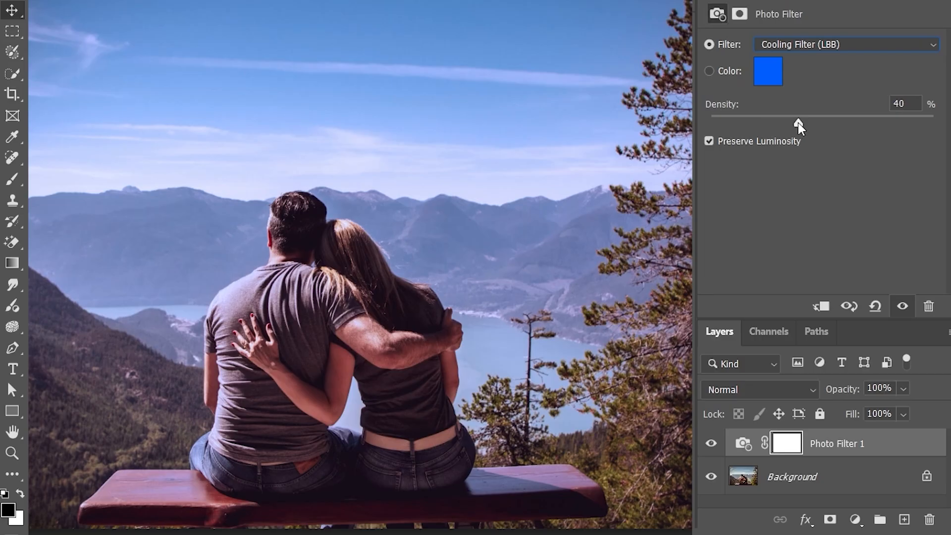
drag(833, 123, 874, 121)
click(712, 444)
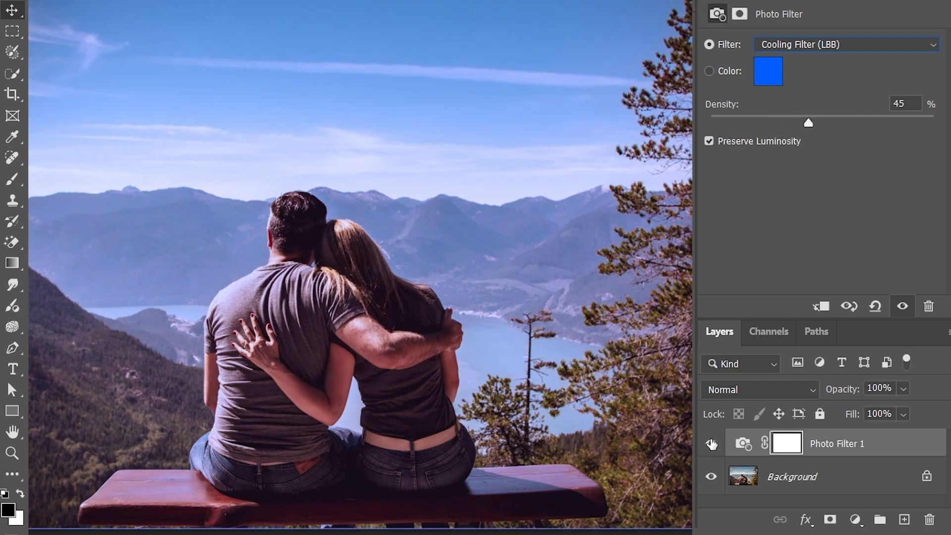
click(711, 443)
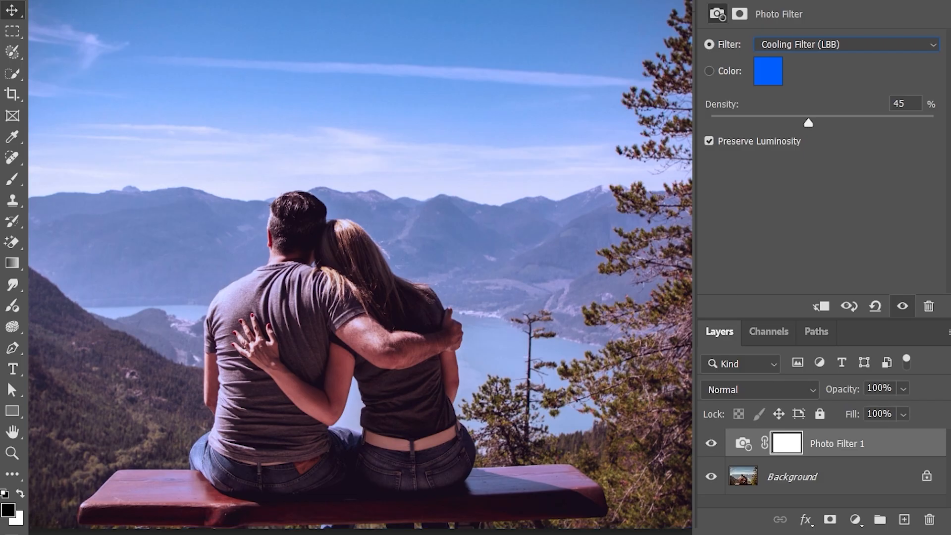
- Try the Green photo filter at 46% density
click(793, 43)
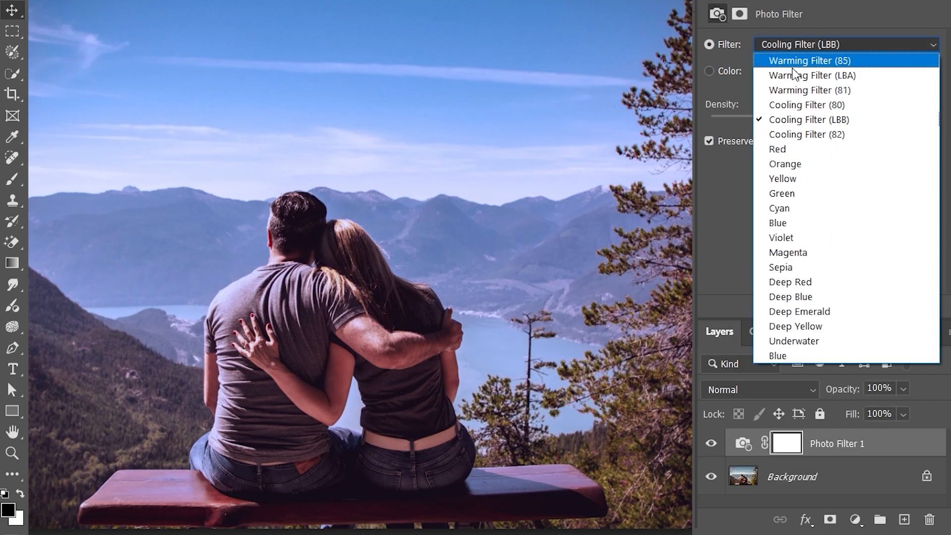
click(798, 194)
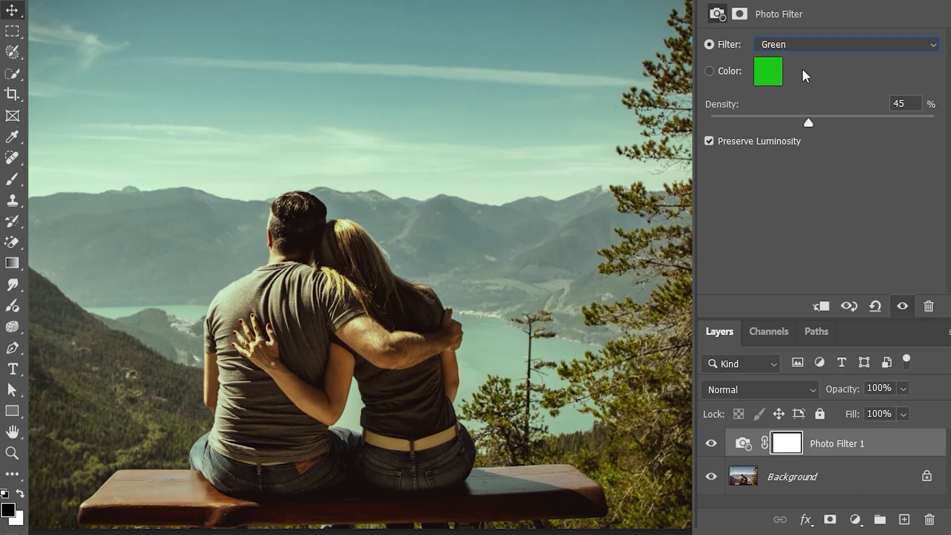
drag(824, 126, 810, 123)
- Try the Underwater photo filter at 58% density, and switch back to Warming Filter (85)
click(785, 47)
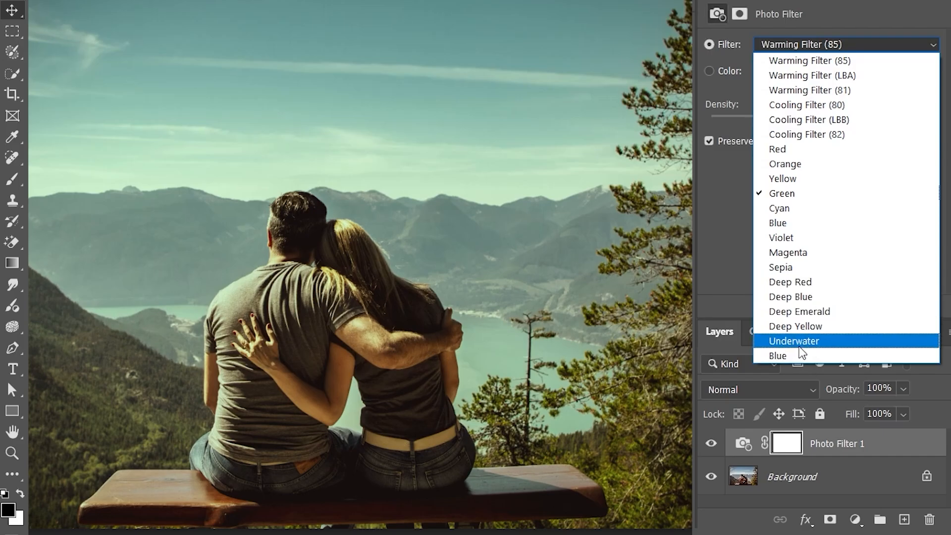
click(812, 341)
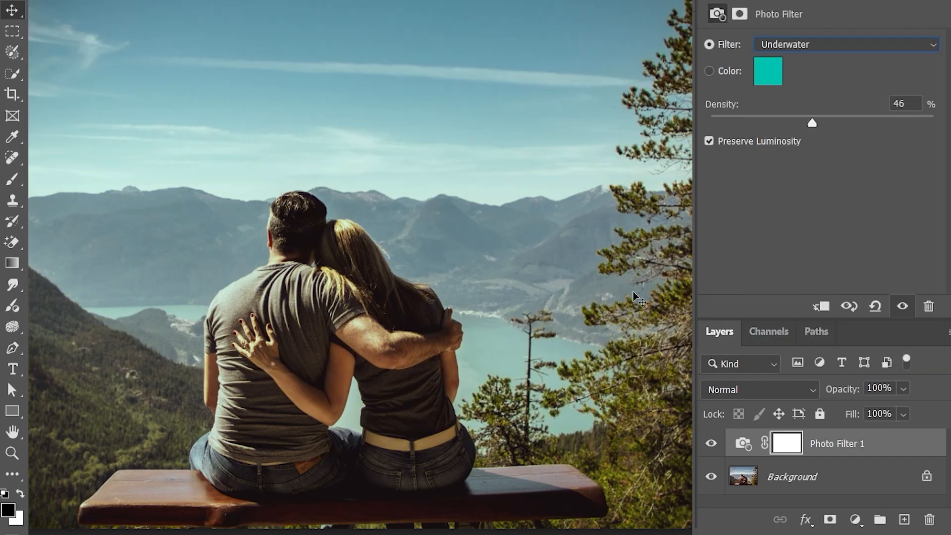
drag(813, 121, 838, 124)
click(815, 44)
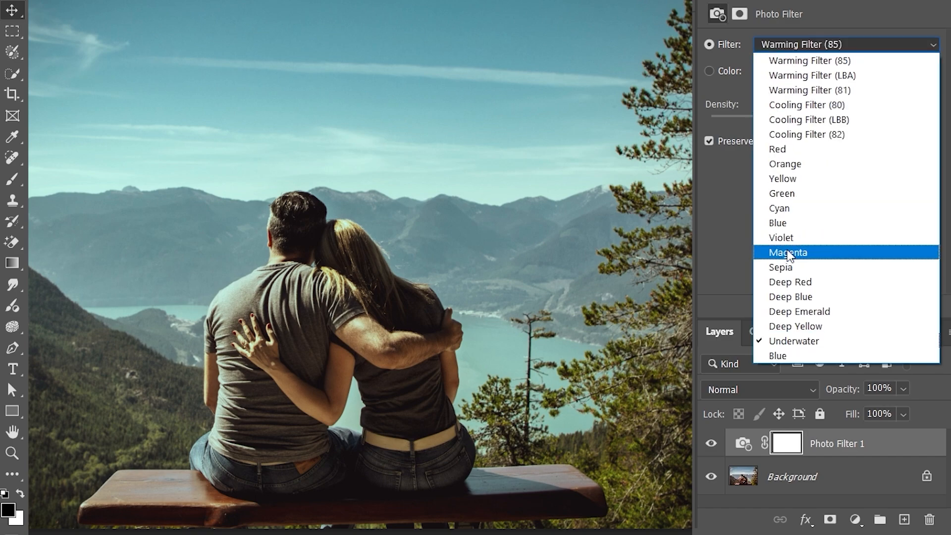
click(819, 66)
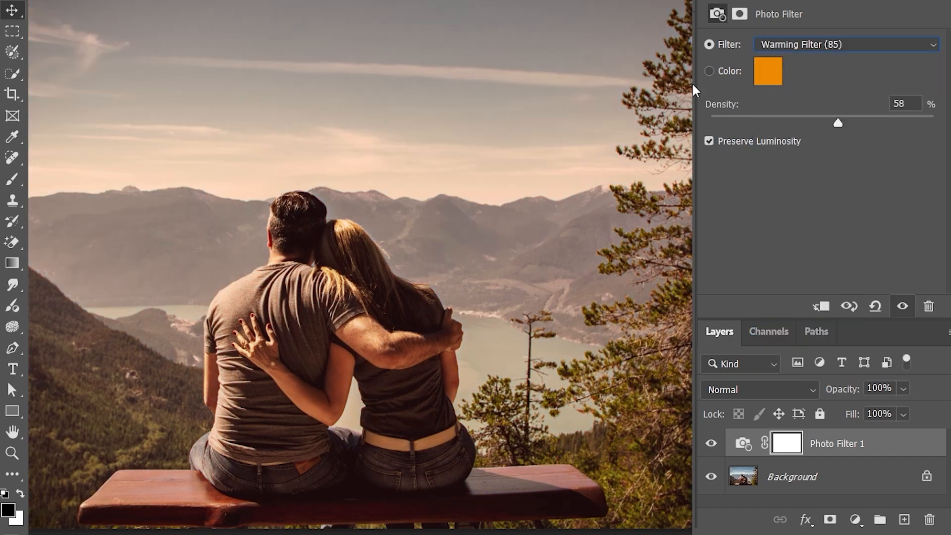
- Switch the Photo Filter to a custom color and choose a violet hue in a soft purple shade
click(710, 71)
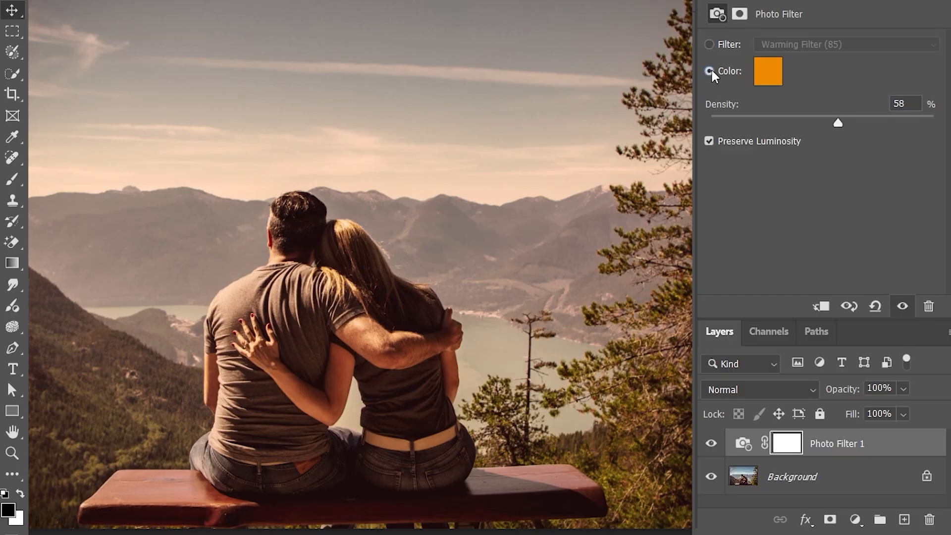
click(767, 71)
drag(689, 422, 688, 284)
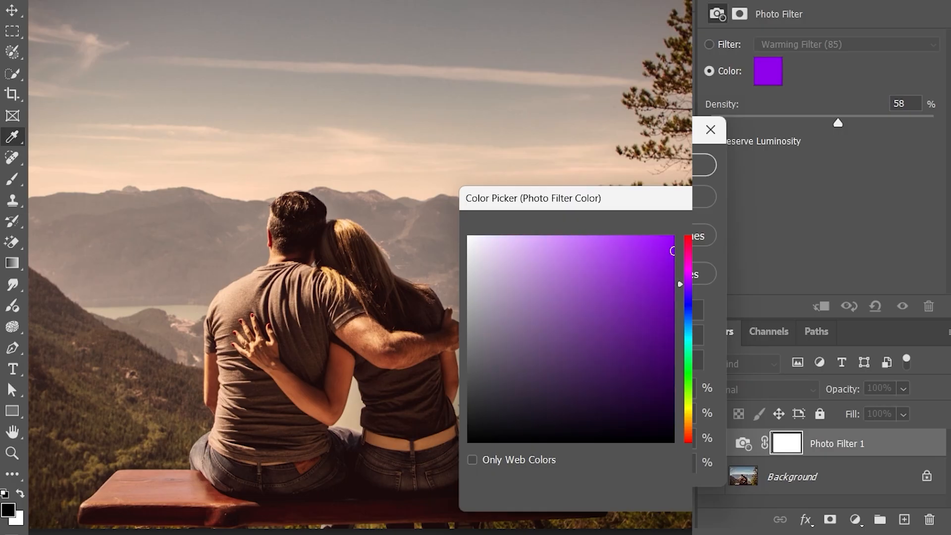
click(663, 237)
click(598, 253)
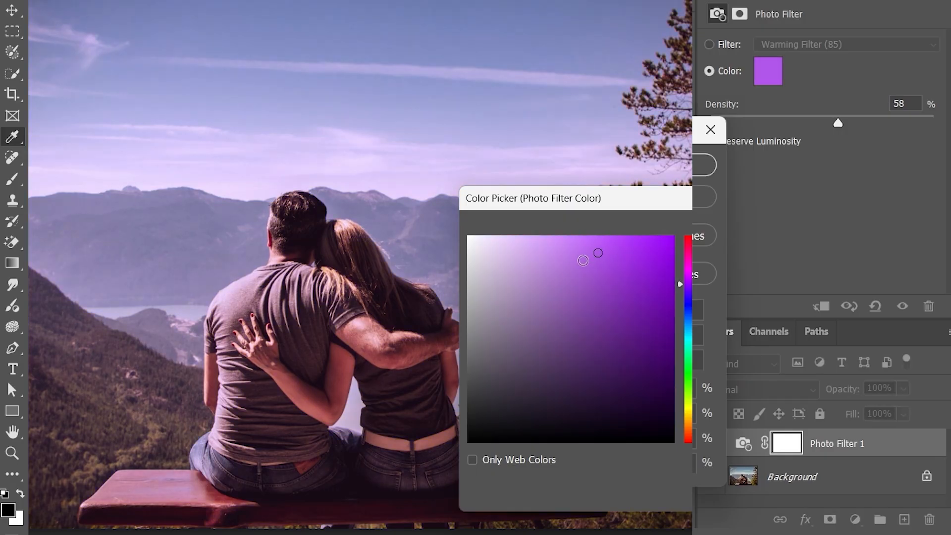
mouse_move(583, 260)
mouse_down()
mouse_move(567, 265)
mouse_move(567, 228)
mouse_up()
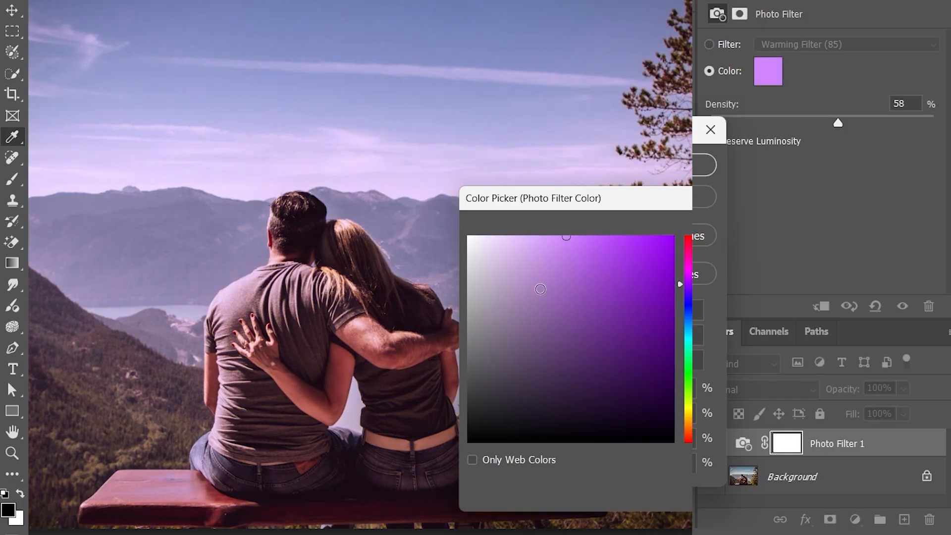
- Try white and black as the custom filter color, and settle on a light purple
mouse_move(541, 289)
mouse_down()
mouse_move(531, 320)
mouse_move(452, 333)
mouse_move(490, 282)
mouse_move(467, 228)
mouse_up()
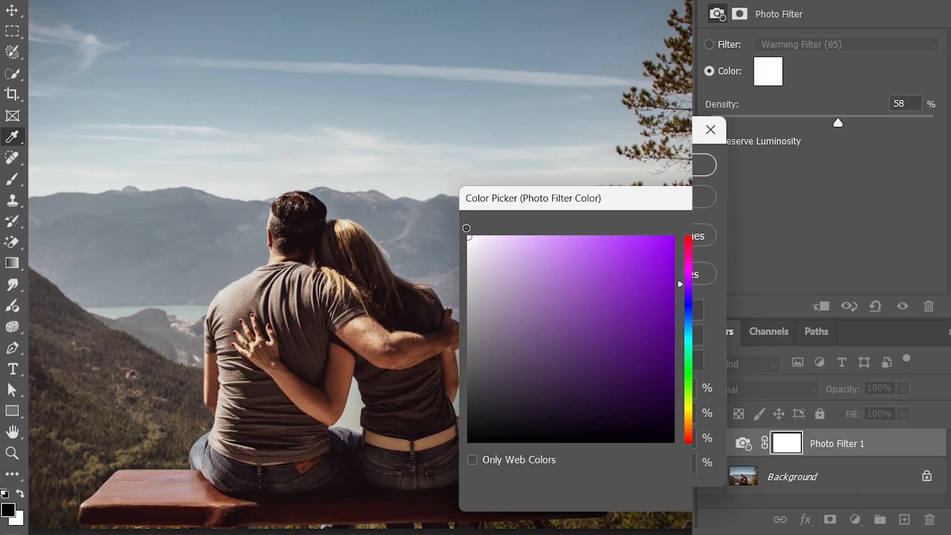
drag(507, 342, 456, 463)
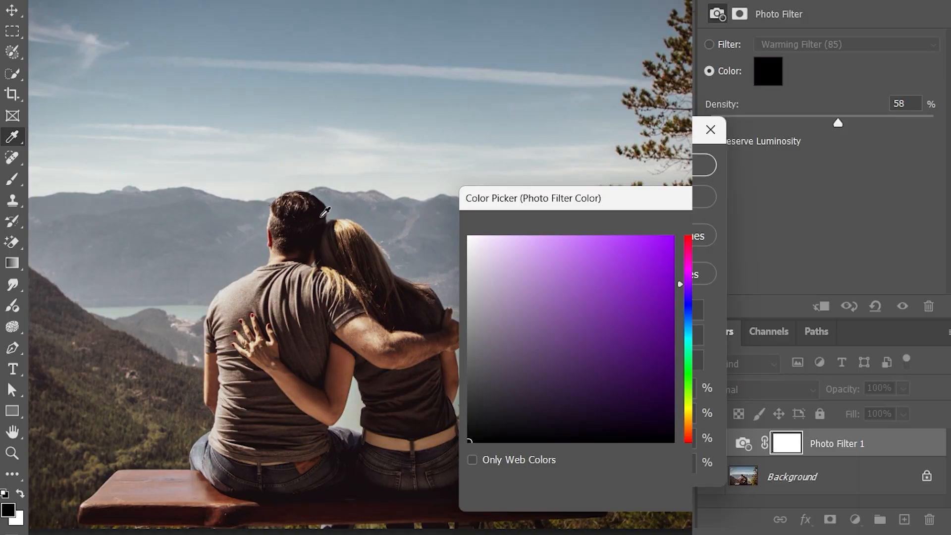
drag(507, 301, 455, 210)
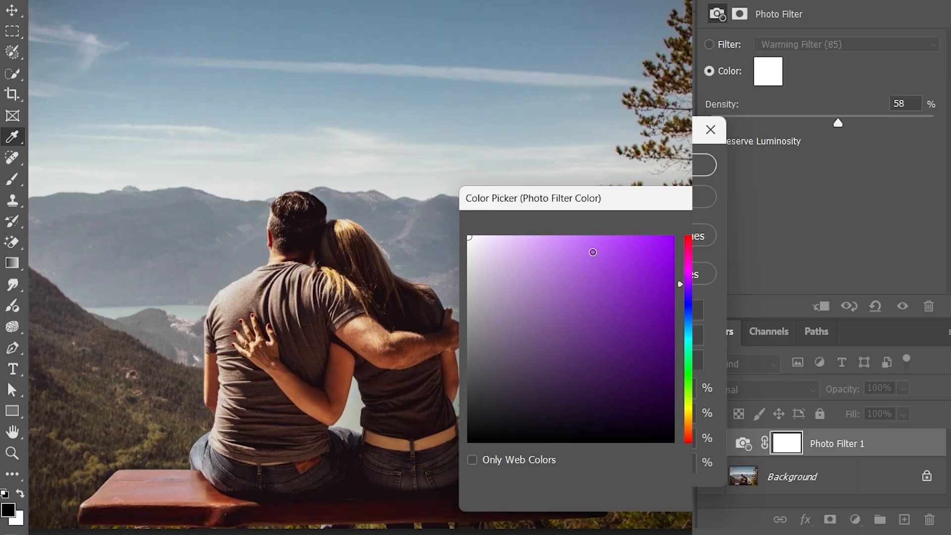
mouse_move(593, 253)
mouse_down()
mouse_move(639, 264)
mouse_move(589, 233)
mouse_move(593, 225)
mouse_move(551, 234)
mouse_up()
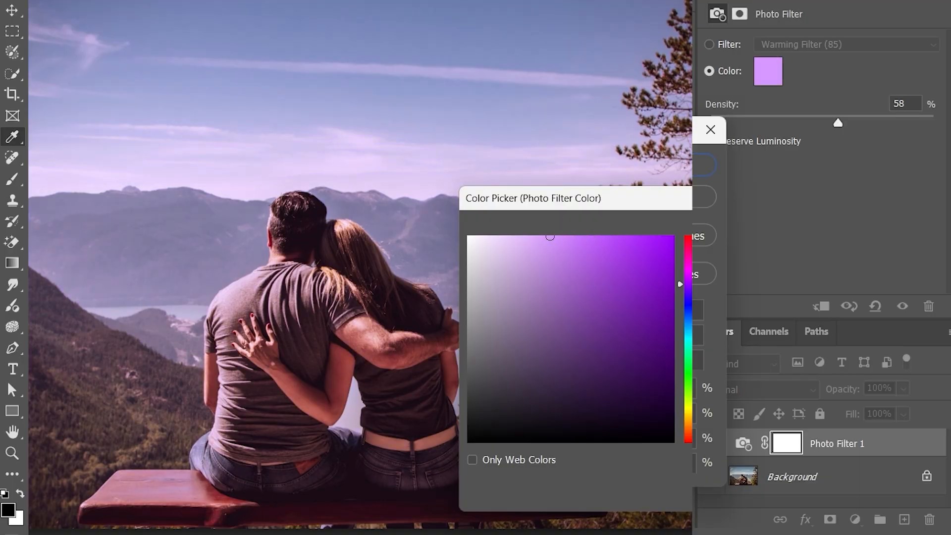
key(Return)
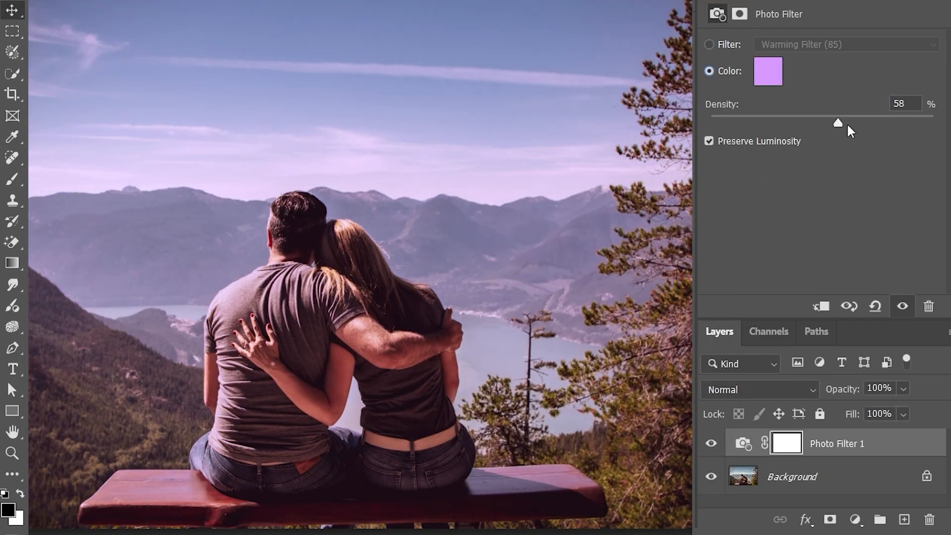
- Set the Photo Filter density to 49% and compare the photo with Preserve Luminosity off and on
drag(885, 123, 801, 130)
click(710, 142)
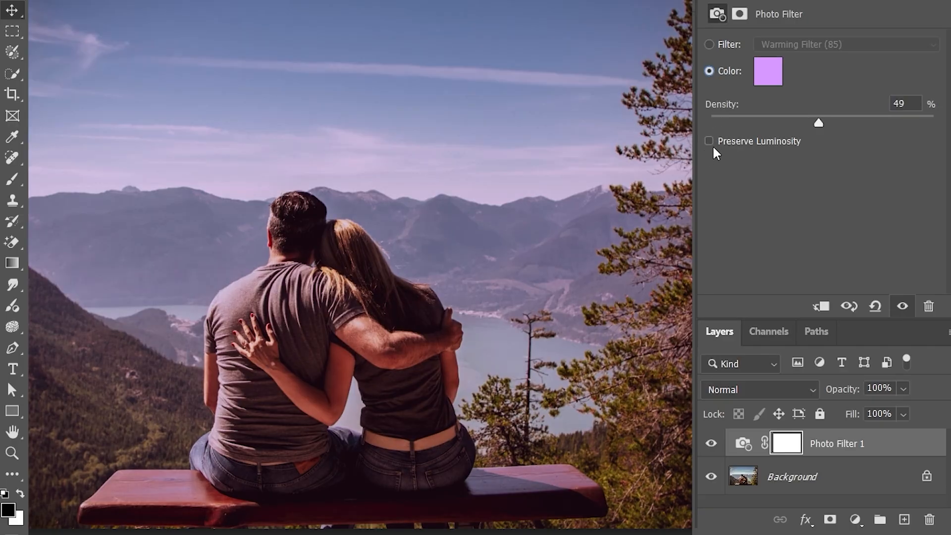
click(712, 142)
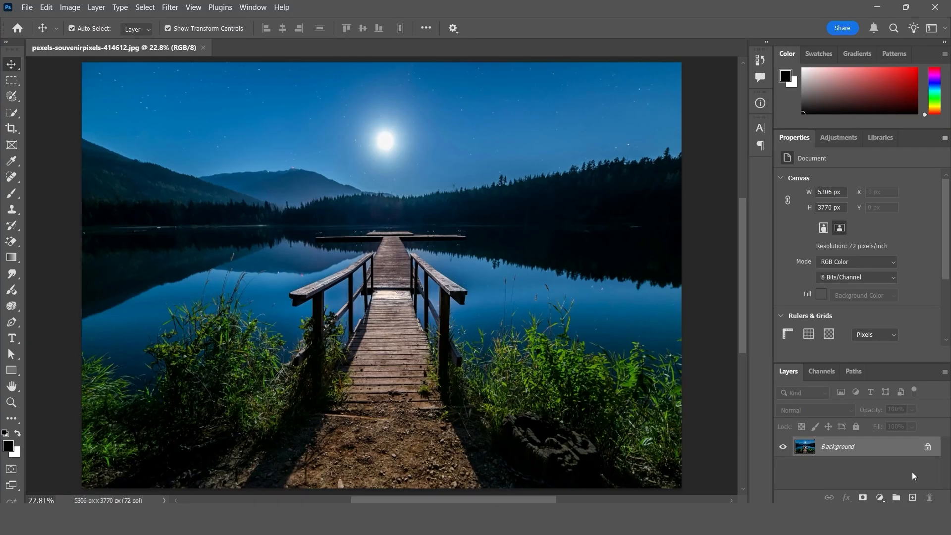
- Add a Channel Mixer adjustment layer to the moonlit dock photo and glance at the document's color channels
click(880, 498)
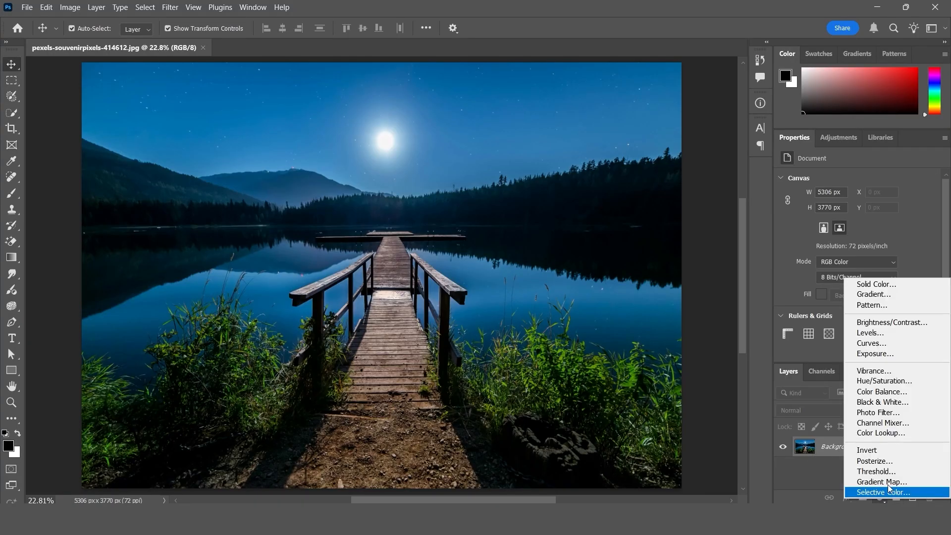
click(886, 423)
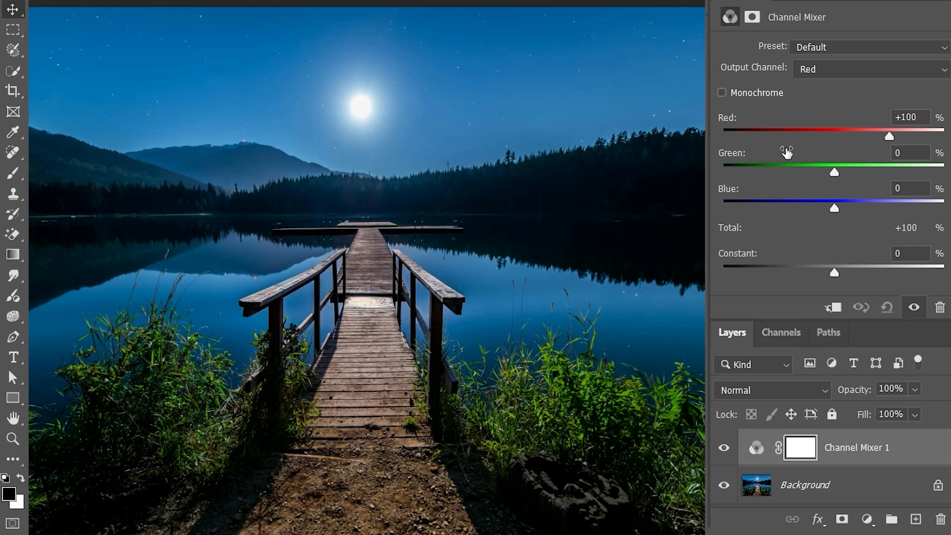
click(765, 336)
click(738, 334)
- Set Green to +130% for the Green output channel of the Channel Mixer
click(849, 73)
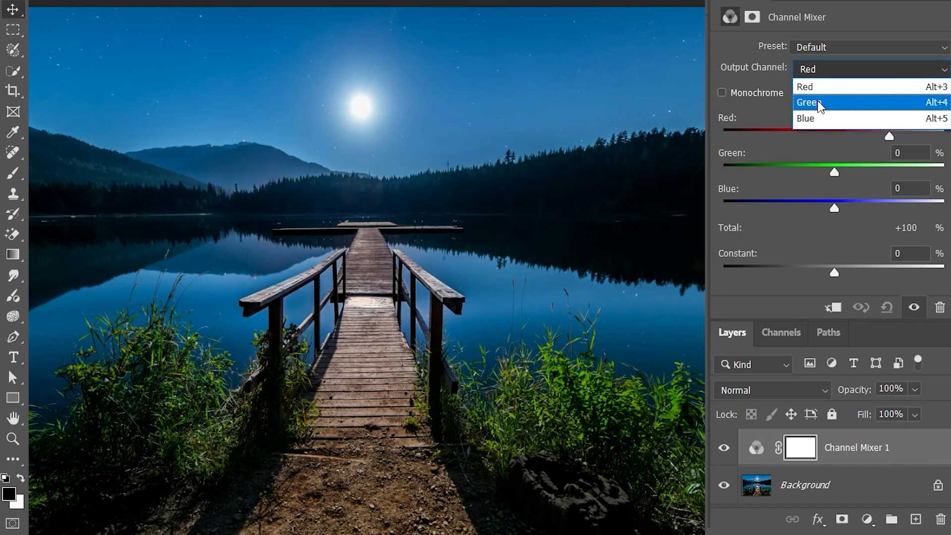
click(819, 104)
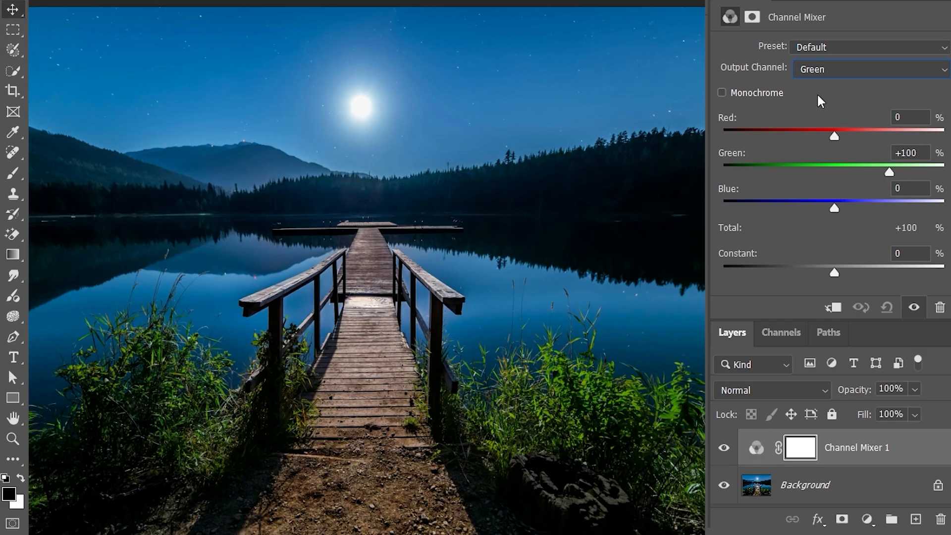
drag(895, 172, 910, 174)
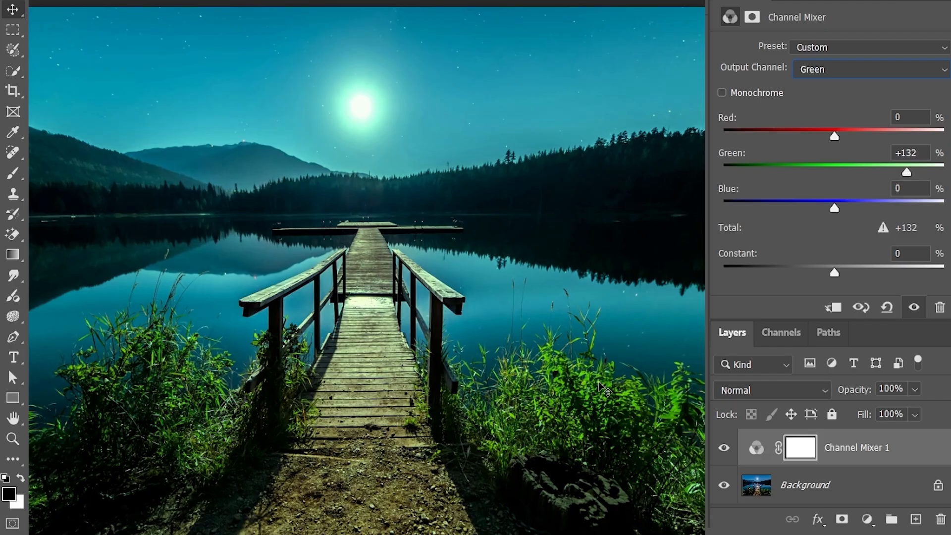
drag(919, 176, 906, 174)
- Toggle the Channel Mixer layer's visibility to compare the photo before and after
click(725, 449)
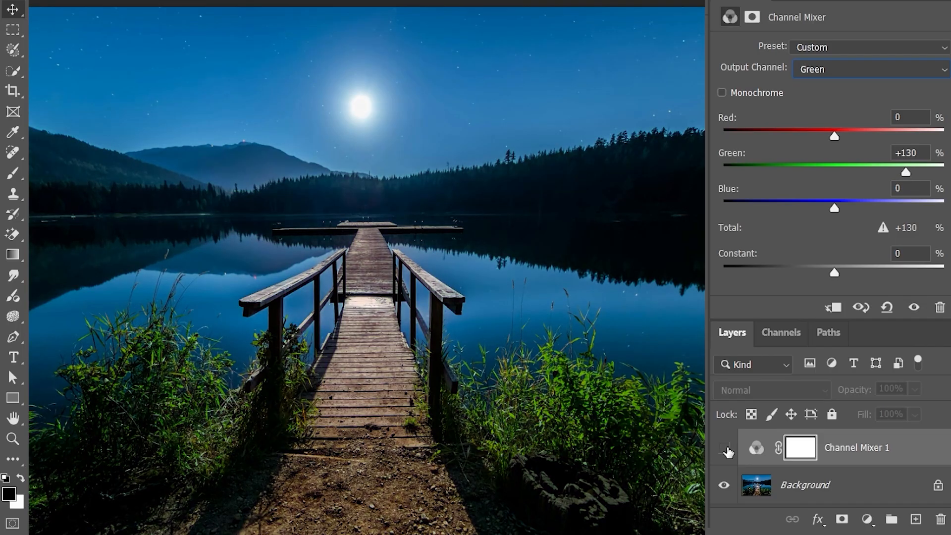
click(725, 449)
click(725, 449)
click(725, 449)
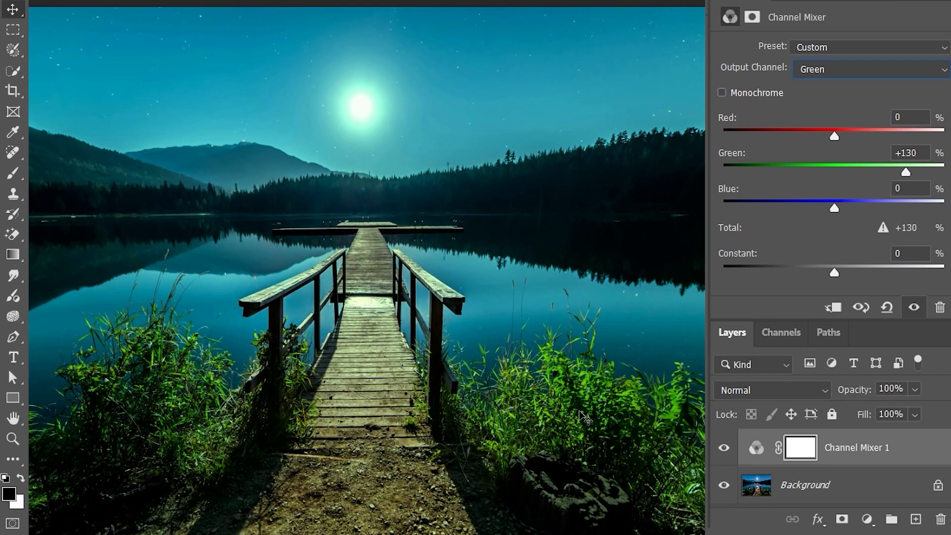
- Set Blue to +144% for the Blue output channel of the Channel Mixer
click(816, 72)
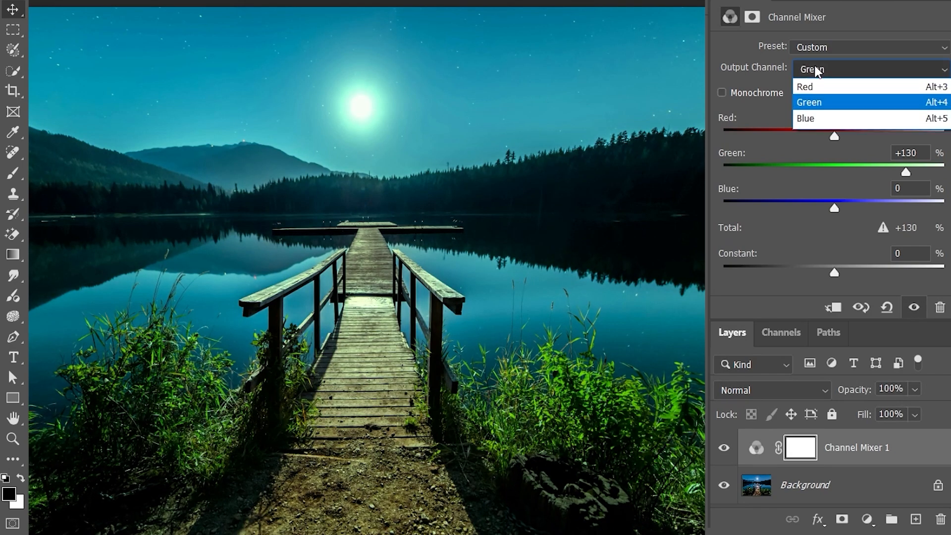
click(818, 120)
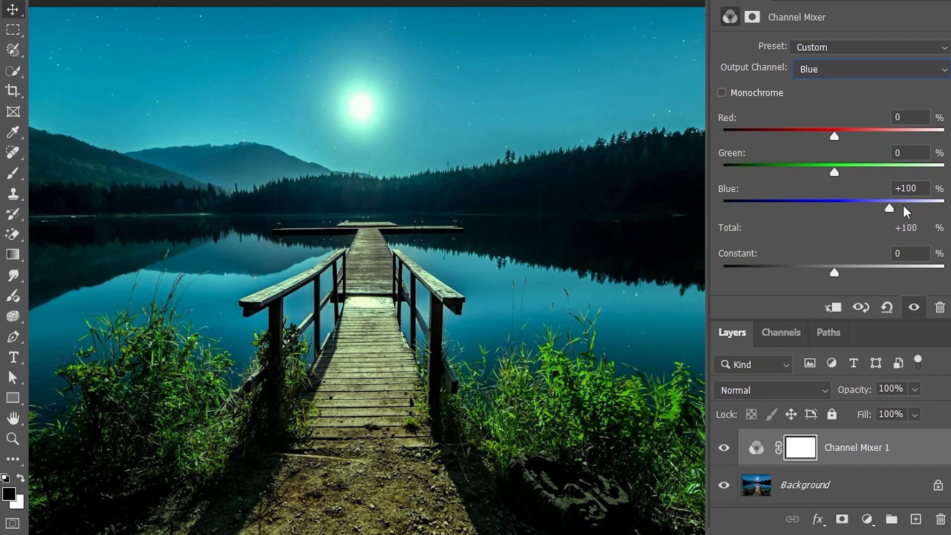
drag(890, 212, 914, 212)
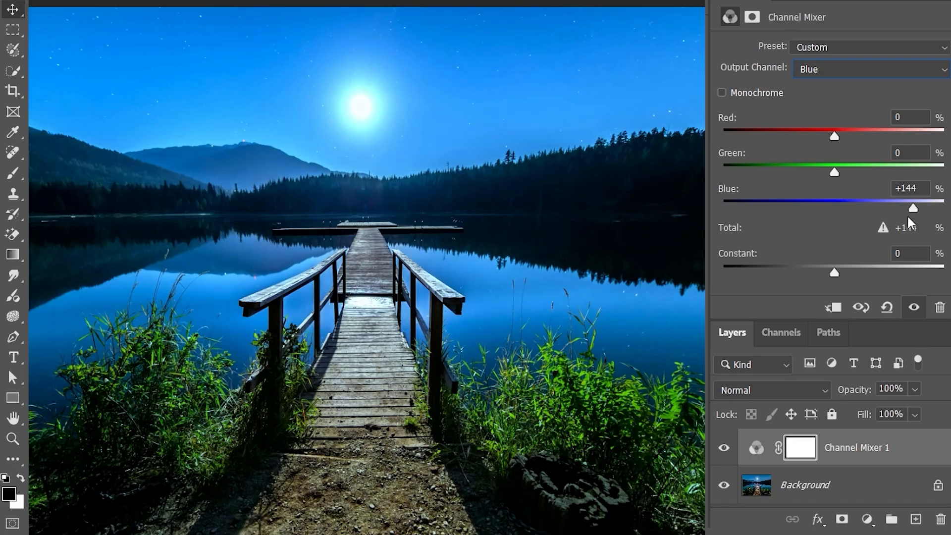
- Set Red to +142% for the Red output channel of the Channel Mixer
click(823, 73)
click(817, 87)
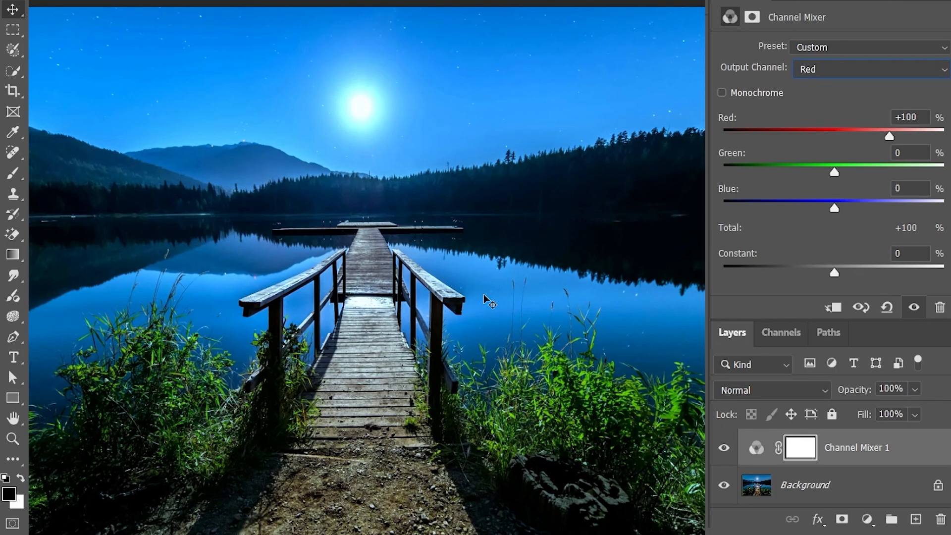
drag(891, 139, 914, 142)
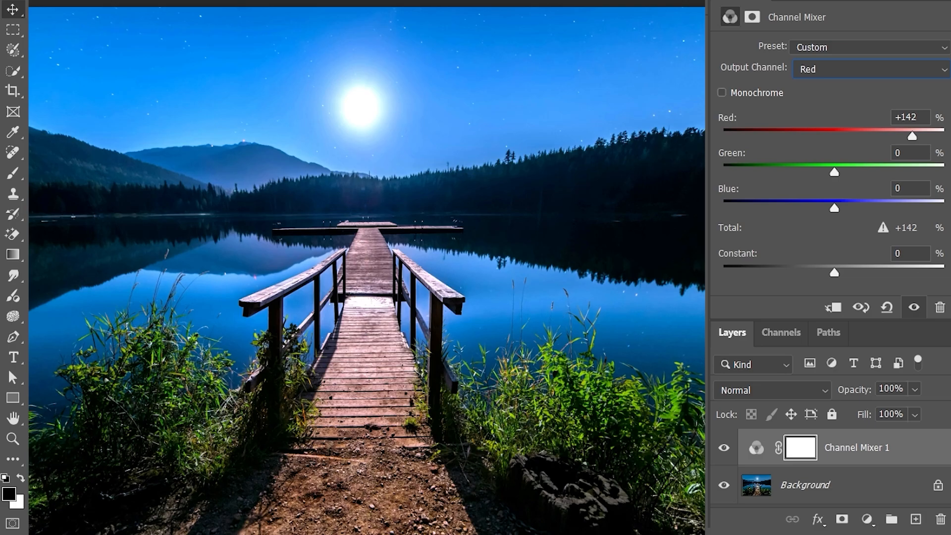
- Toggle the Channel Mixer layer's visibility to compare the dock photo with and without the red, green and blue boosts
click(724, 450)
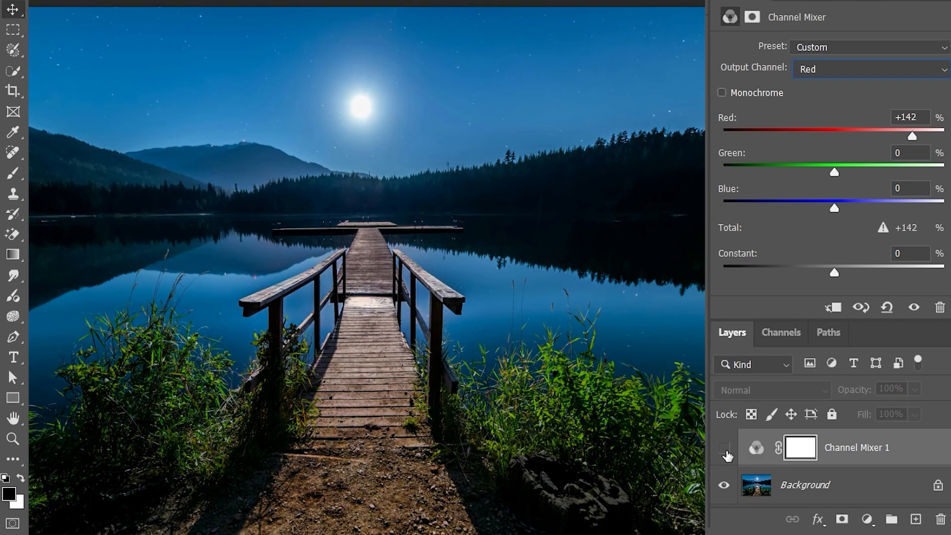
click(725, 451)
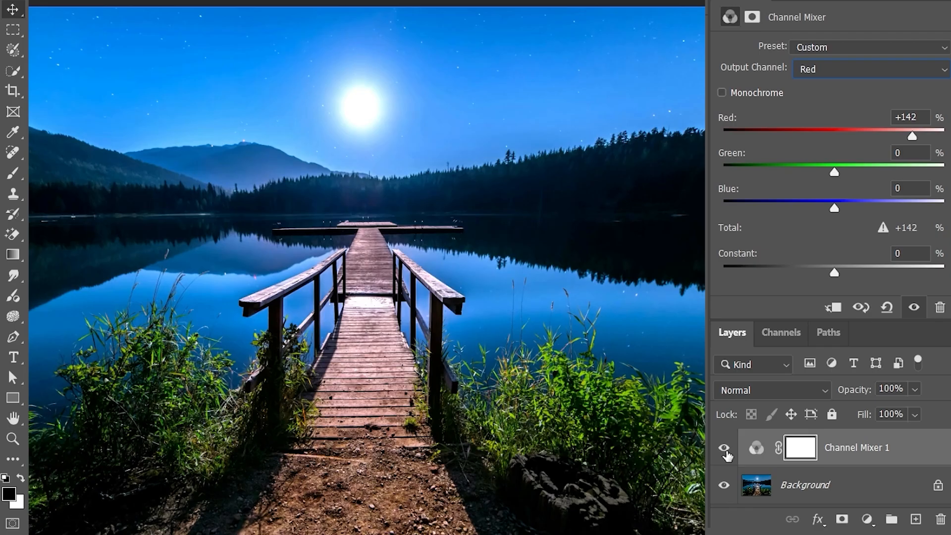
click(726, 451)
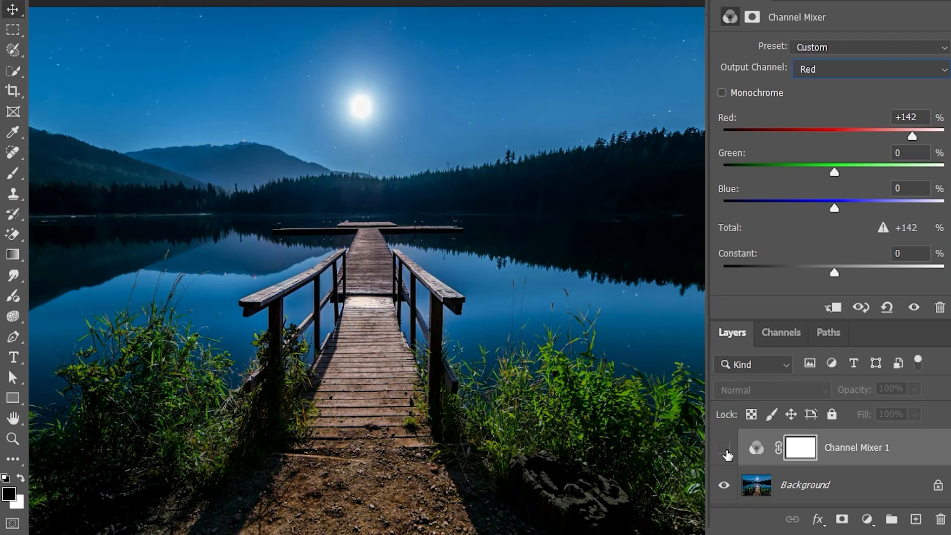
click(725, 451)
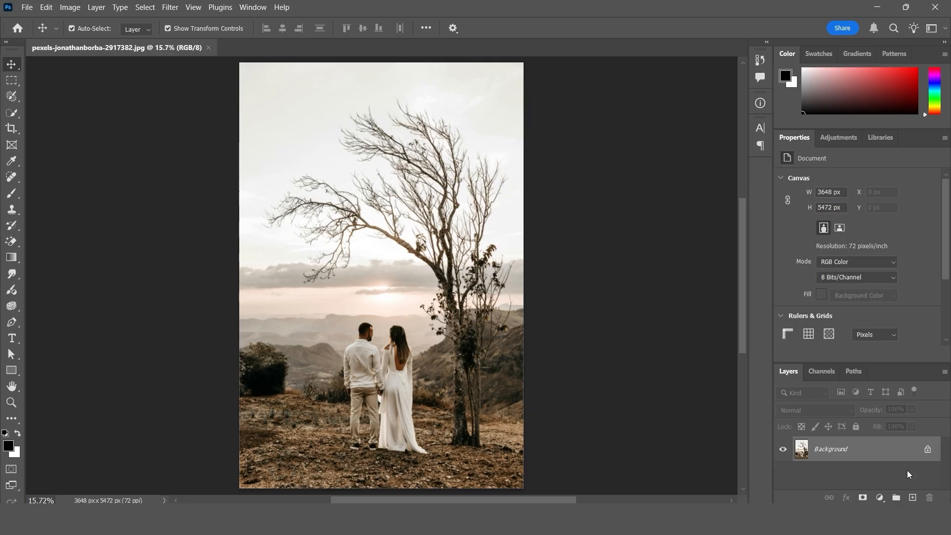
- Add a Color Lookup adjustment layer to the photo of the couple by the tree and apply the Moonlight.3DL 3DLUT
click(879, 498)
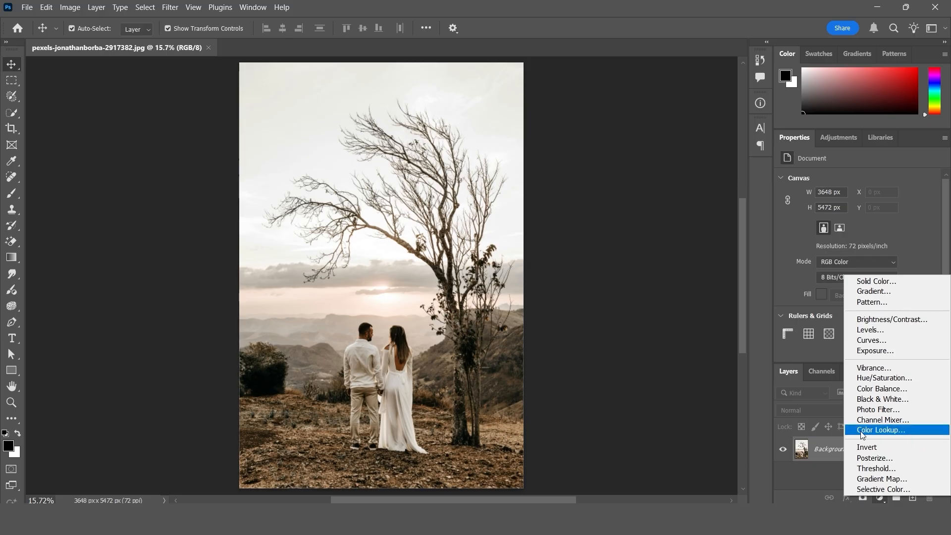
click(904, 429)
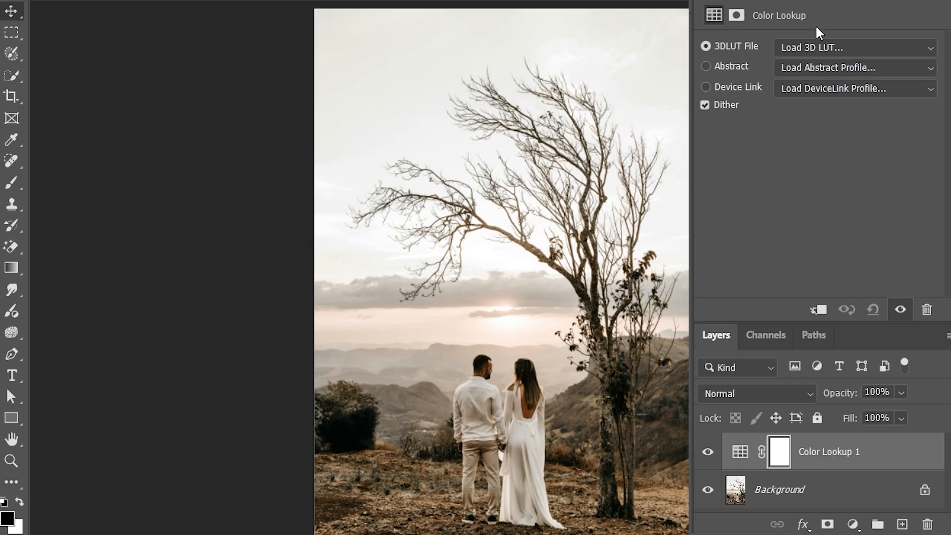
click(798, 50)
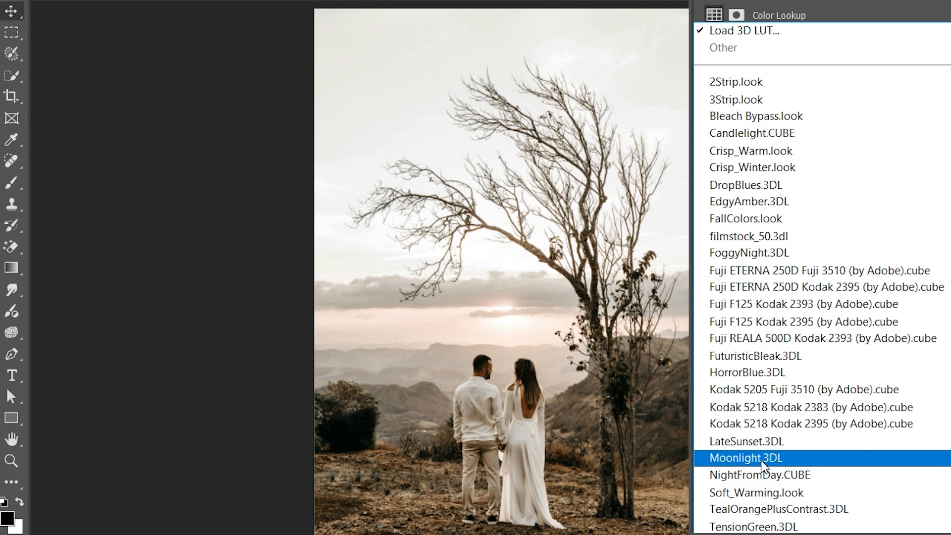
click(763, 466)
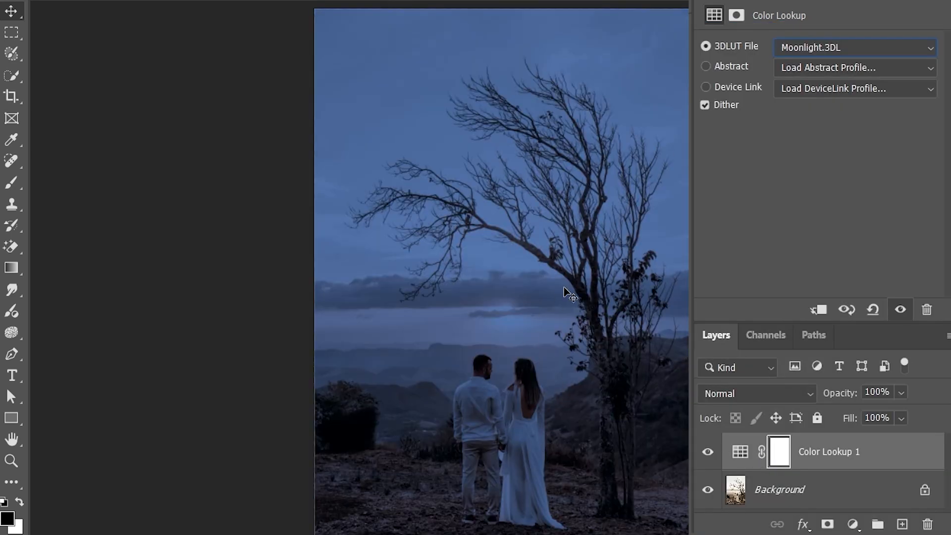
- Try the LateSunset.3DL, Kodak 5205 Fuji 3510, Soft_Warming.look and Crisp_Warm.look 3DLUTs on the Color Lookup layer
click(795, 48)
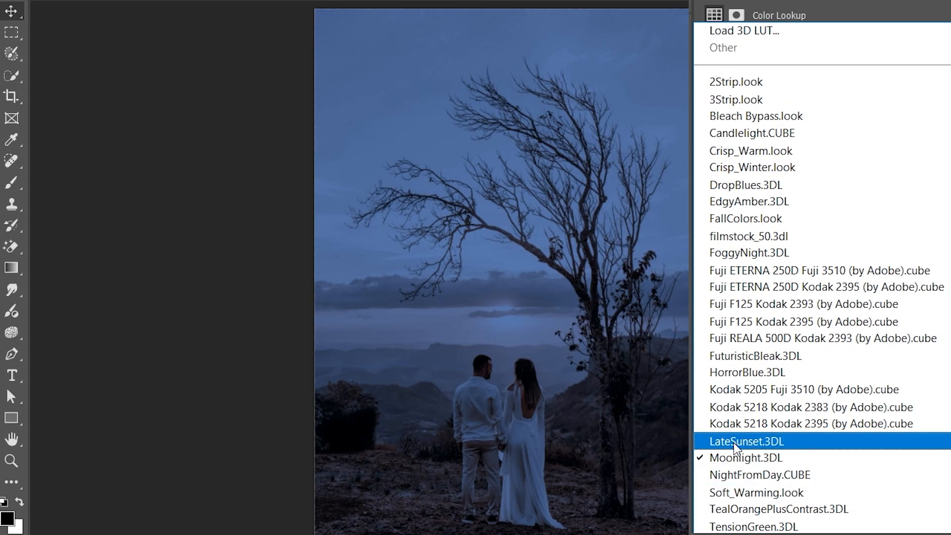
click(784, 442)
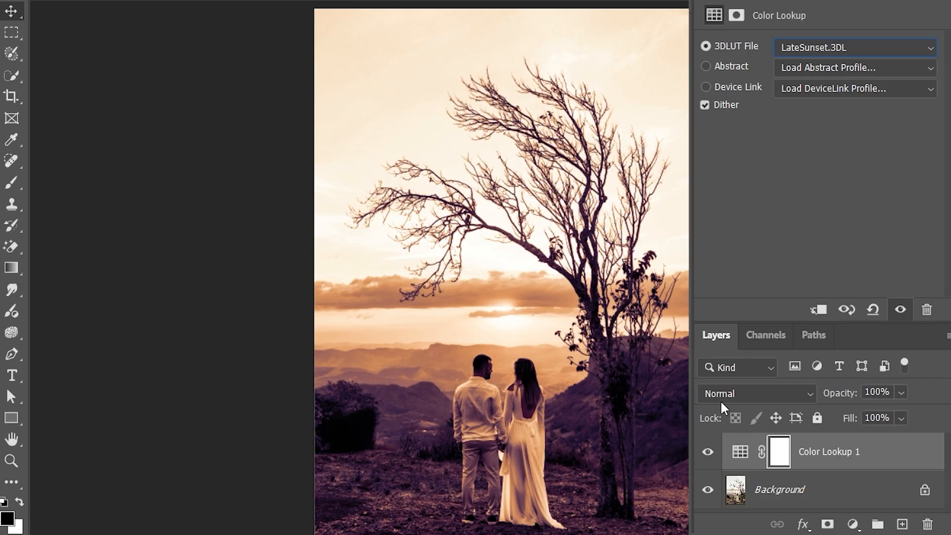
click(807, 49)
click(742, 391)
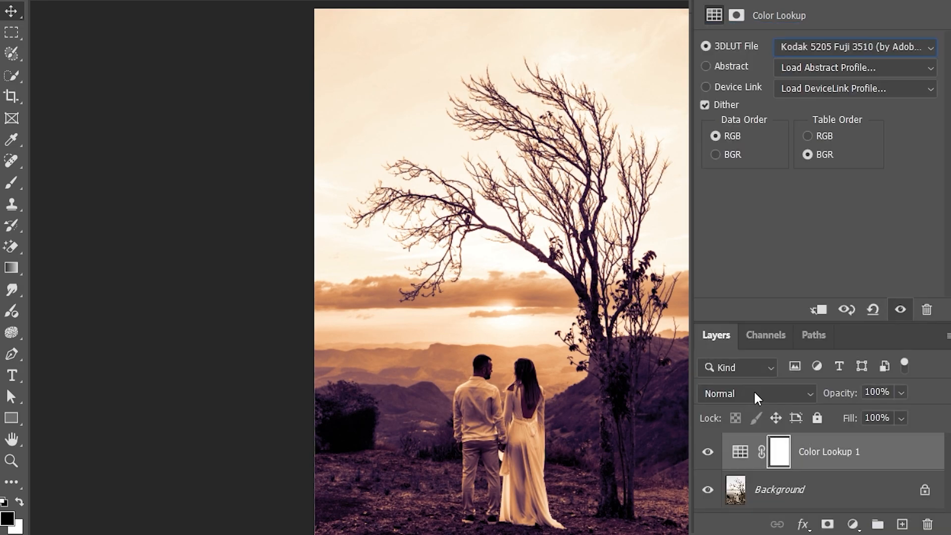
click(816, 48)
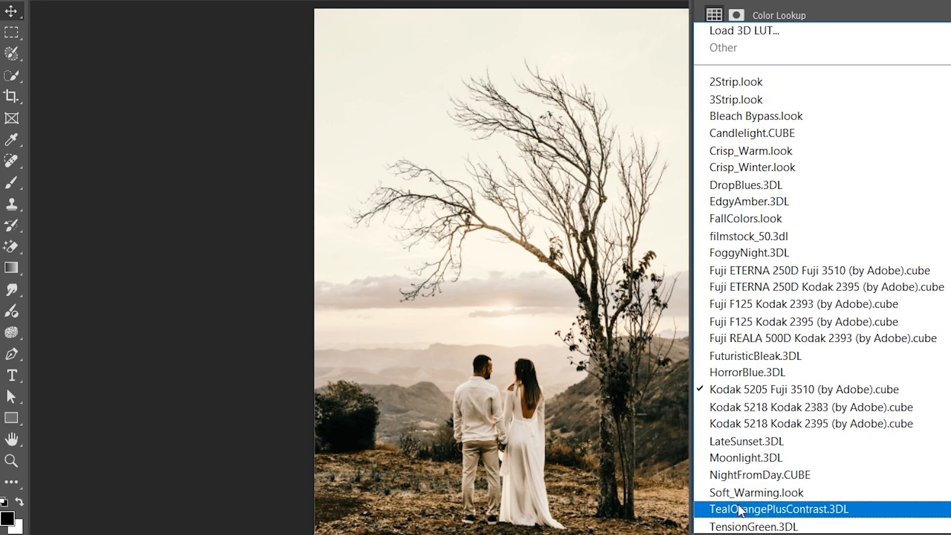
click(789, 490)
click(788, 48)
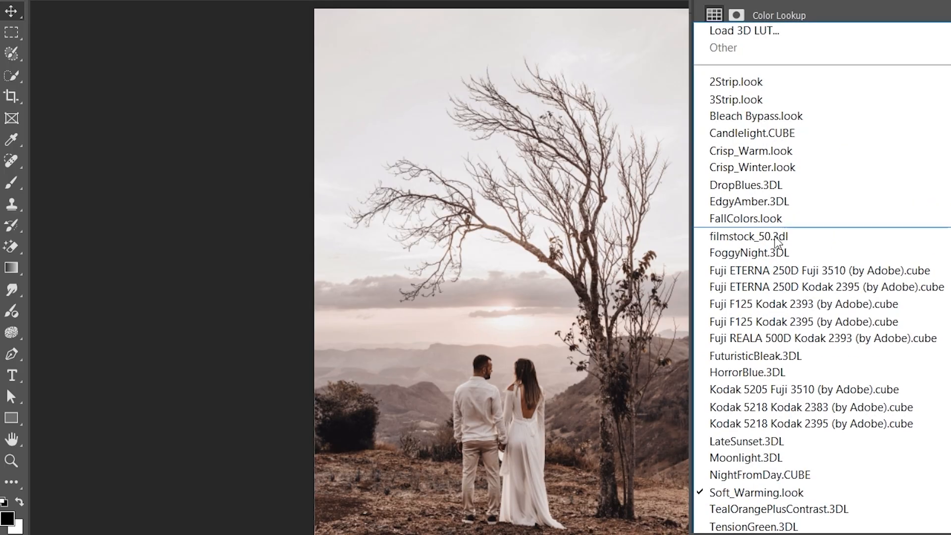
click(793, 152)
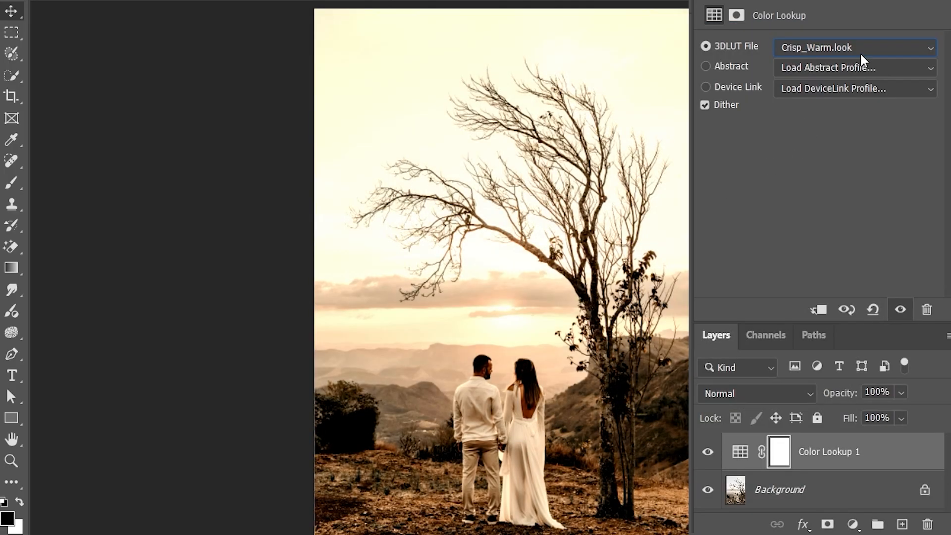
- Apply the 2Strip.look 3DLUT, and open the dialog for loading an external 3D LUT file without choosing one
click(828, 49)
click(769, 82)
click(809, 50)
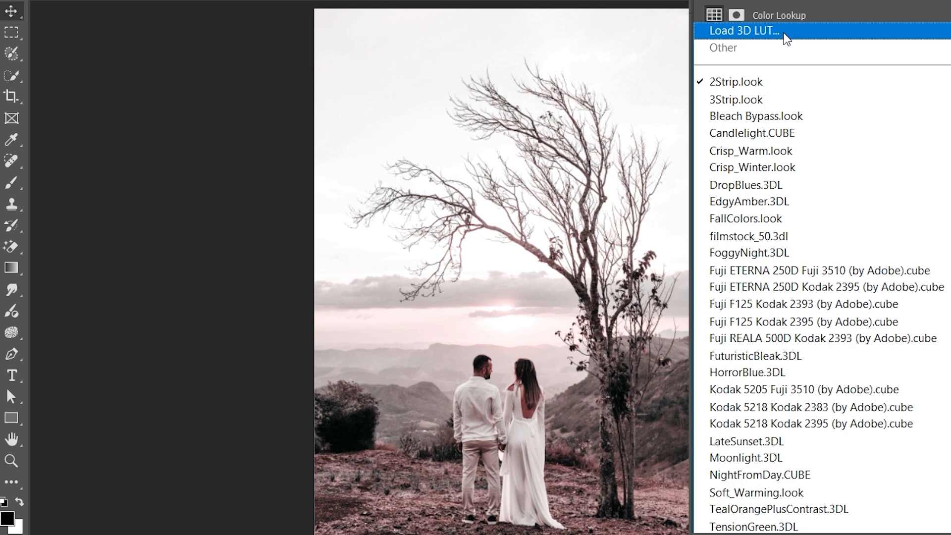
click(786, 35)
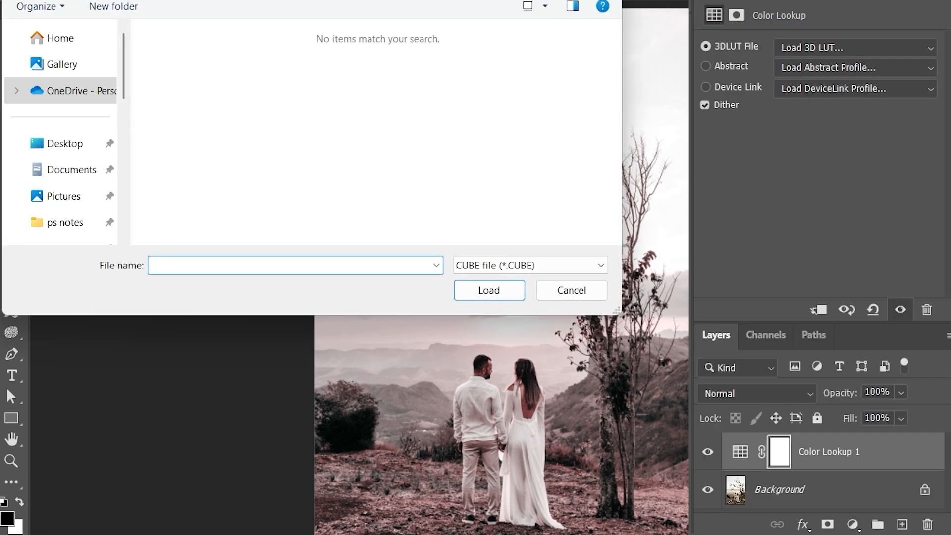
key(Escape)
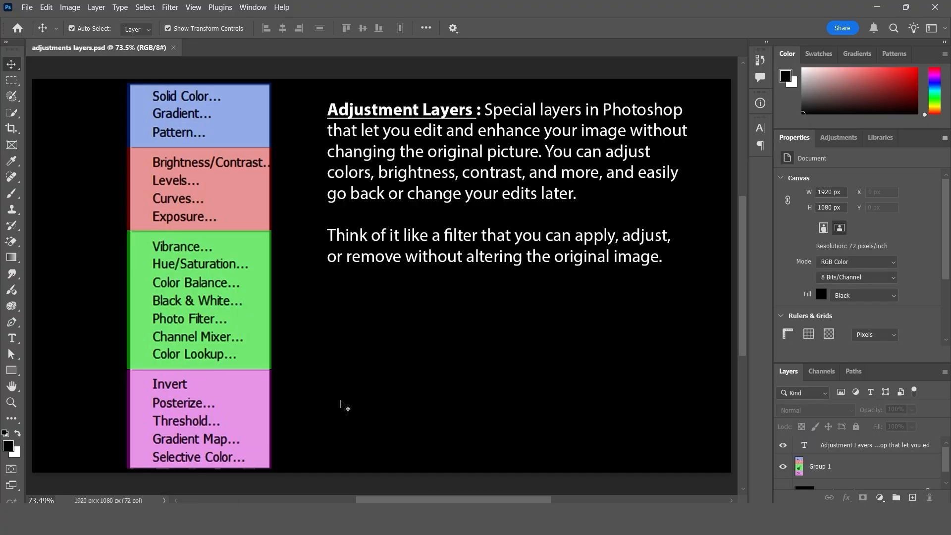
click(258, 382)
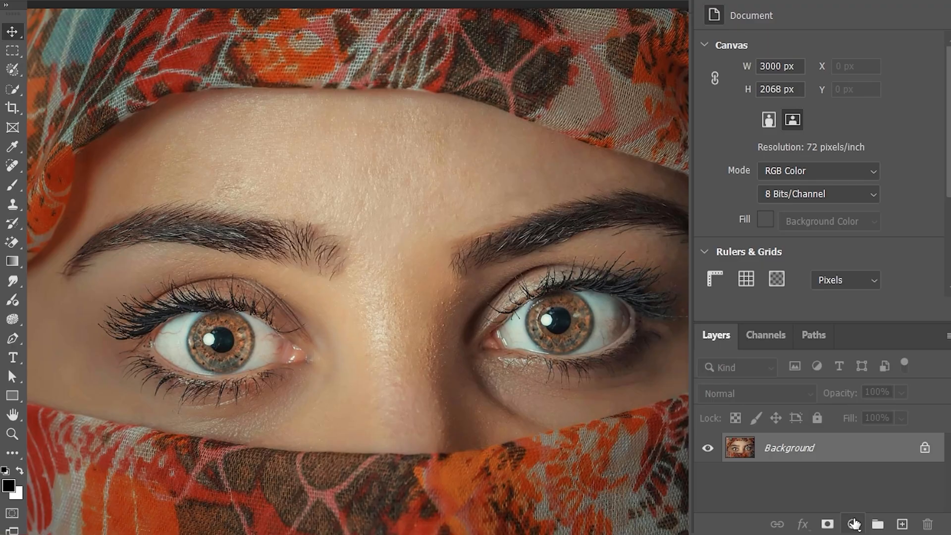
- Add an Invert adjustment layer to the close-up eyes photo and toggle its visibility to compare before and after
click(852, 524)
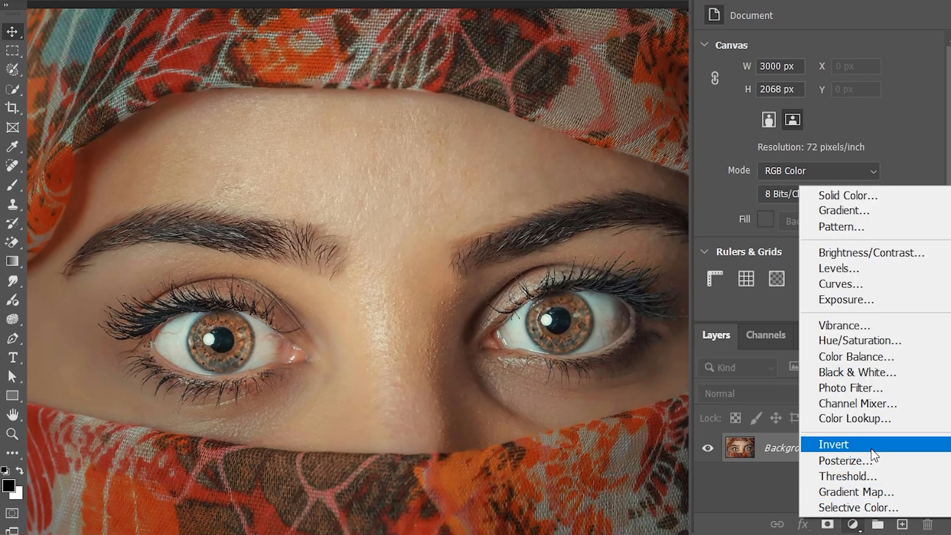
click(840, 447)
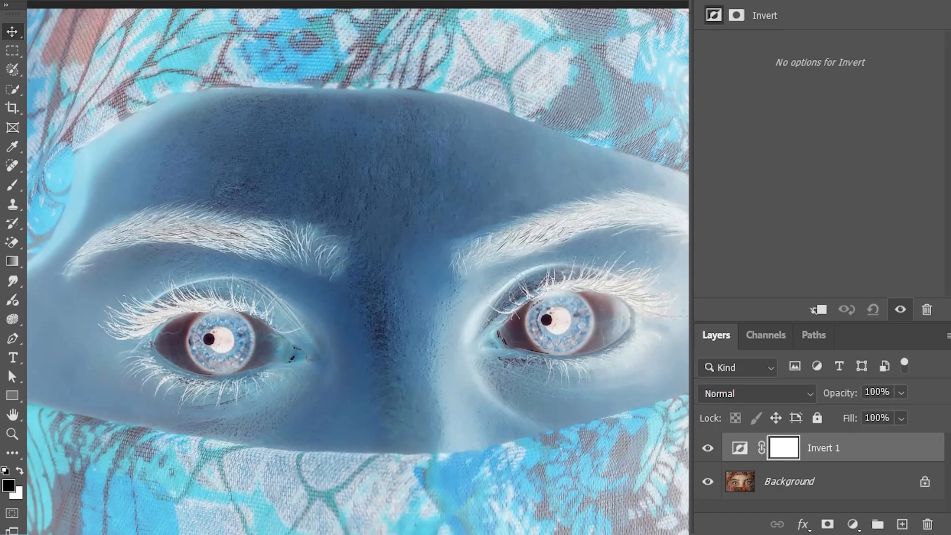
click(706, 450)
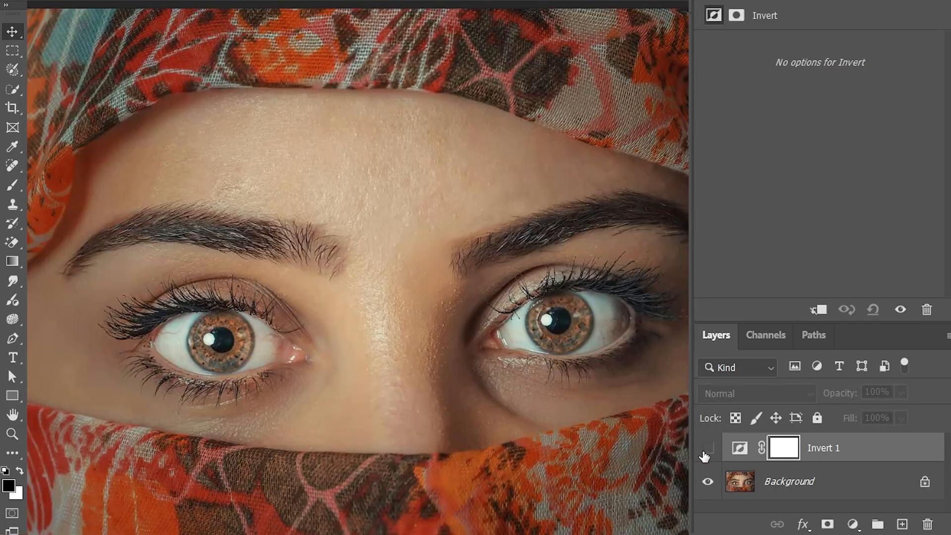
click(709, 449)
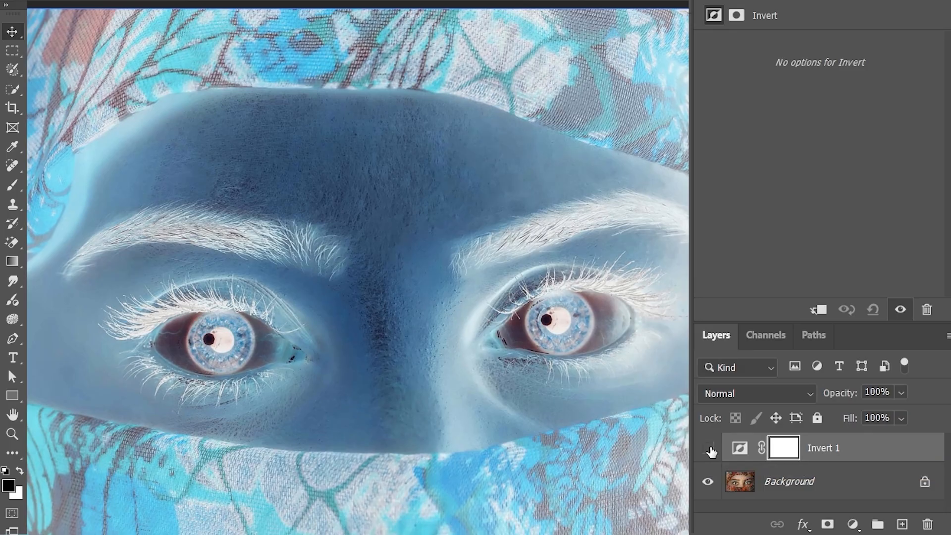
click(709, 449)
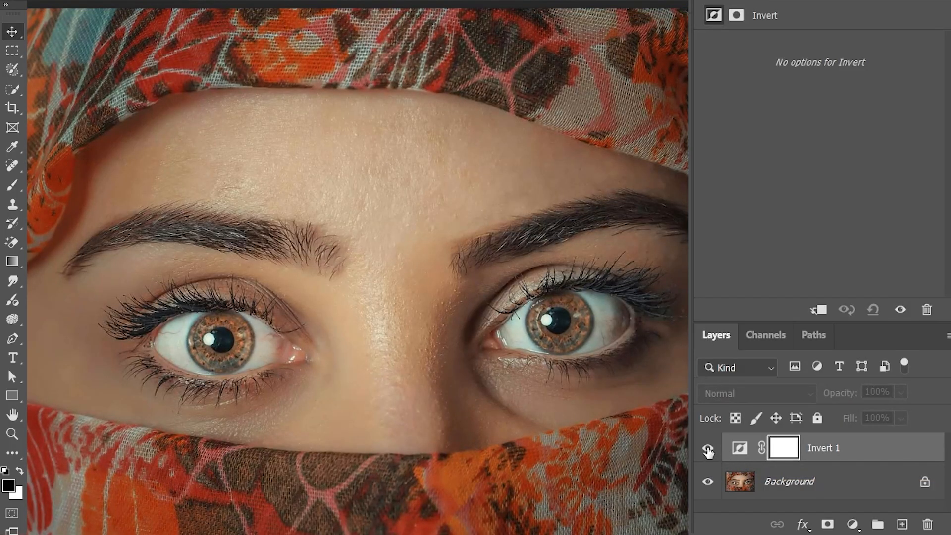
click(708, 449)
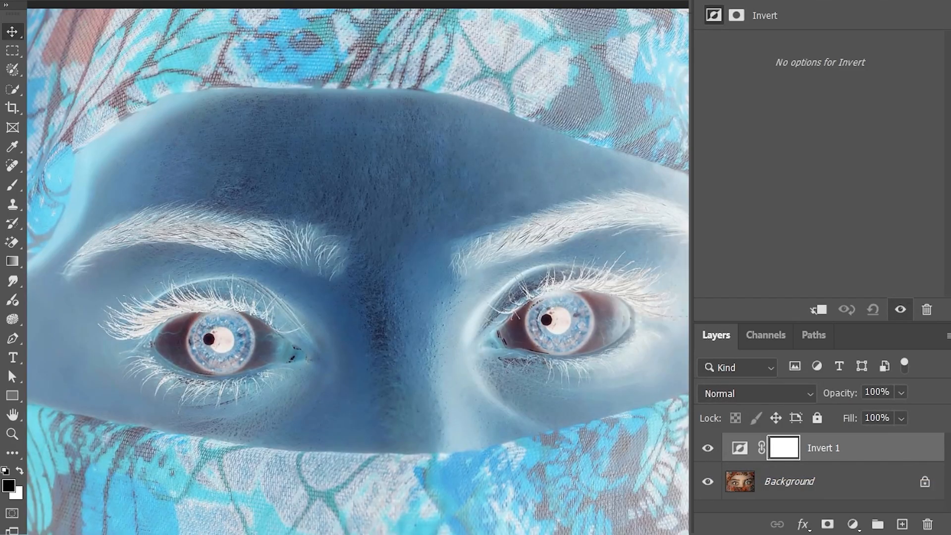
- Invert the Invert layer's mask to black and paint white over both irises with the Brush tool
click(786, 453)
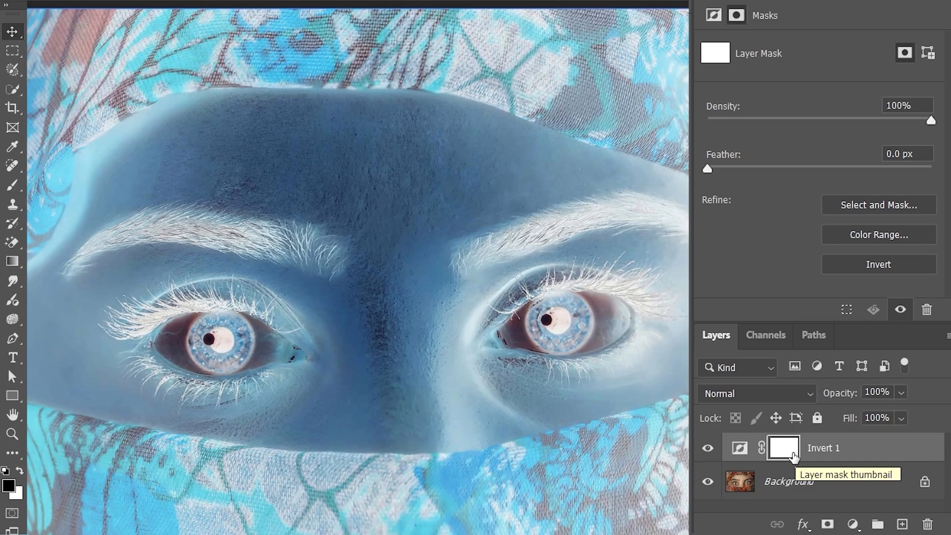
key(ctrl+i)
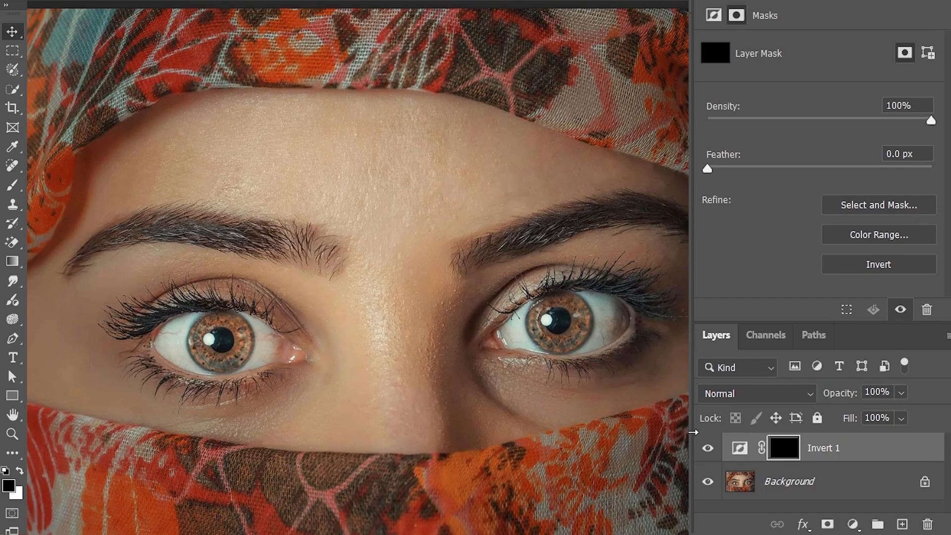
click(20, 471)
click(12, 186)
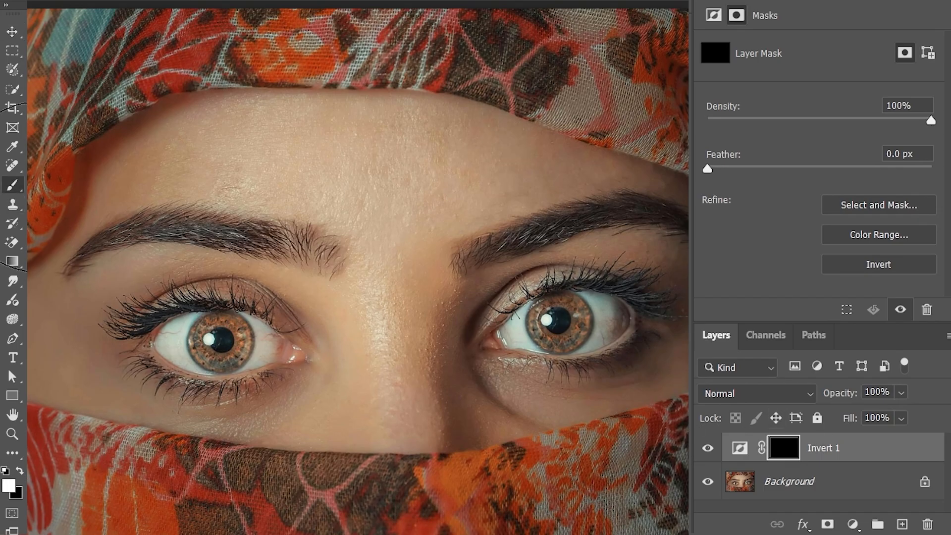
mouse_move(247, 342)
mouse_down()
mouse_move(208, 336)
mouse_move(224, 348)
mouse_move(220, 331)
mouse_move(212, 335)
mouse_move(218, 344)
mouse_move(230, 335)
mouse_move(219, 343)
mouse_up()
mouse_move(551, 321)
mouse_down()
mouse_move(568, 319)
mouse_move(556, 323)
mouse_up()
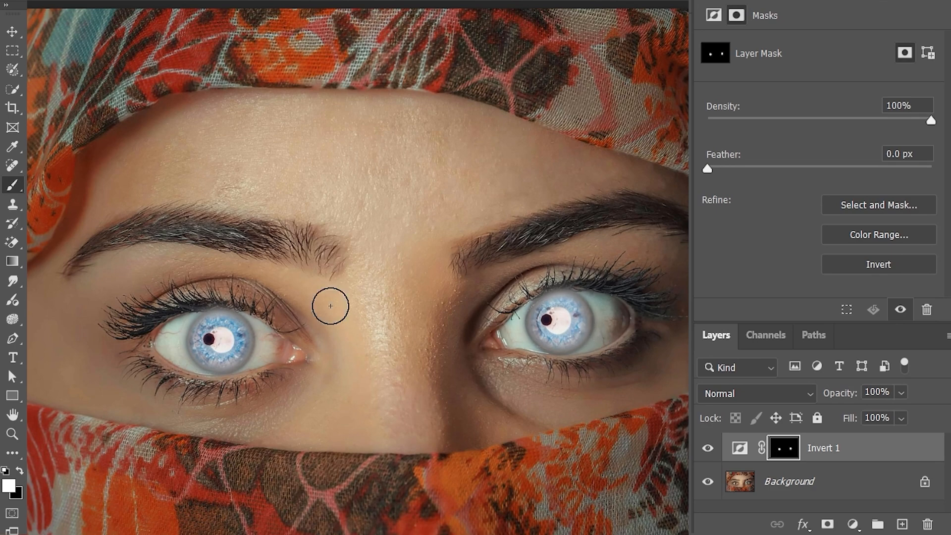
- Paint a white test stroke on the mask over the forehead and undo it
mouse_move(296, 151)
mouse_down()
mouse_move(498, 153)
mouse_move(316, 192)
mouse_move(376, 182)
mouse_up()
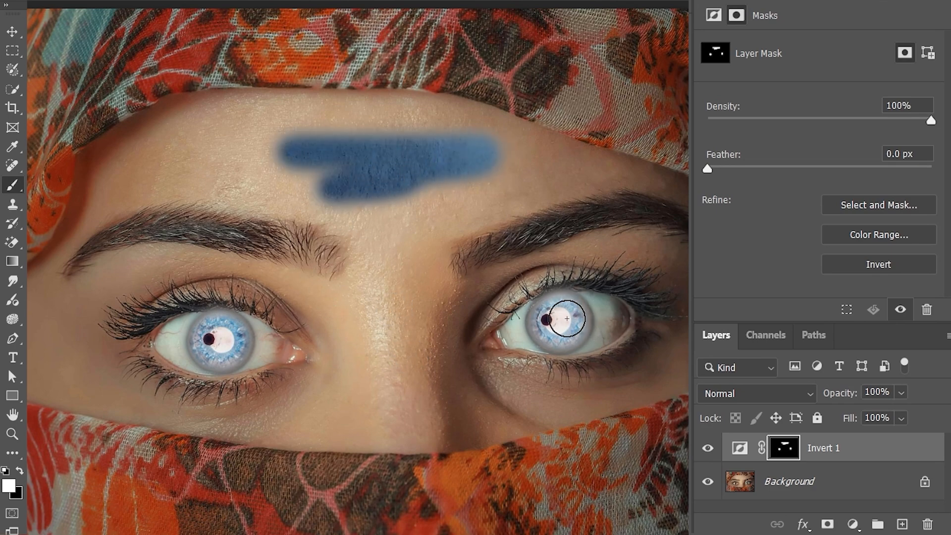
key(ctrl+z)
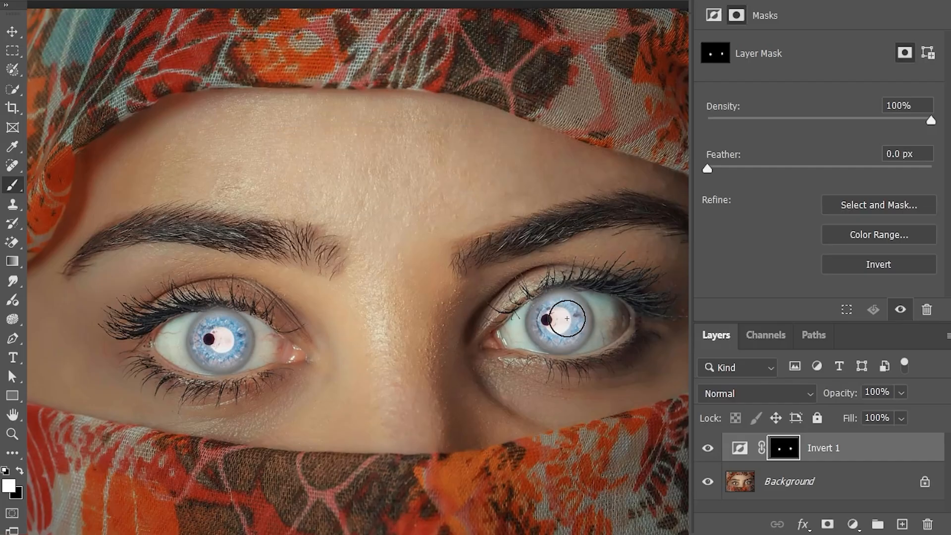
- Switch to the Move tool and set the Invert layer's blend mode to Divide
key(v)
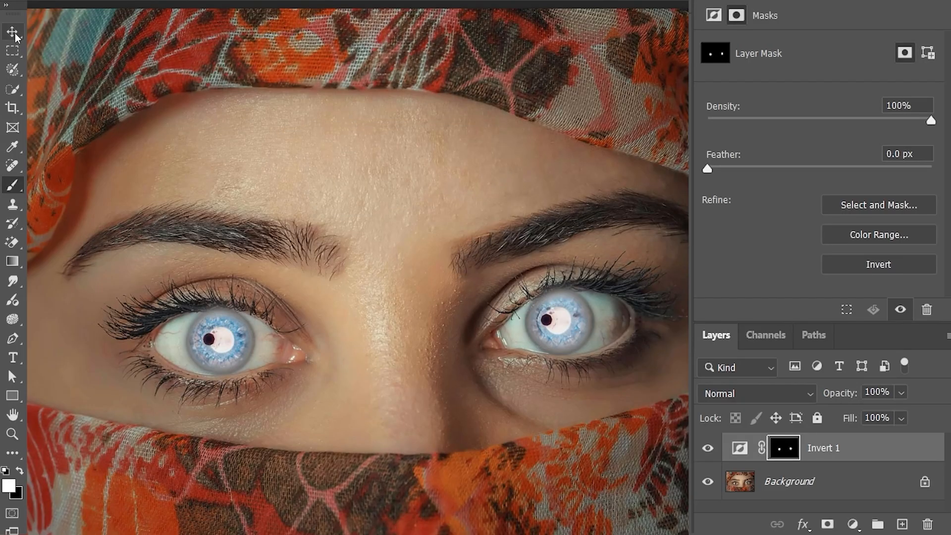
click(724, 395)
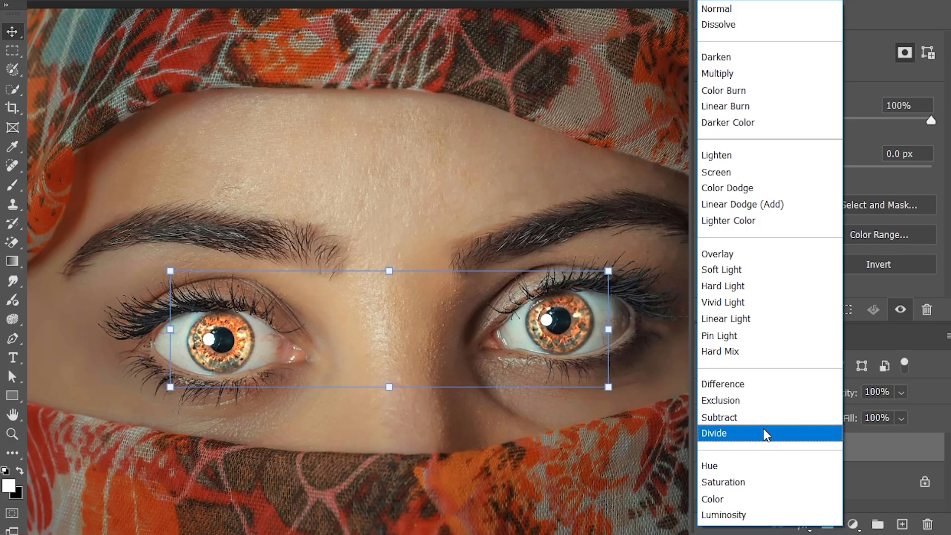
click(767, 434)
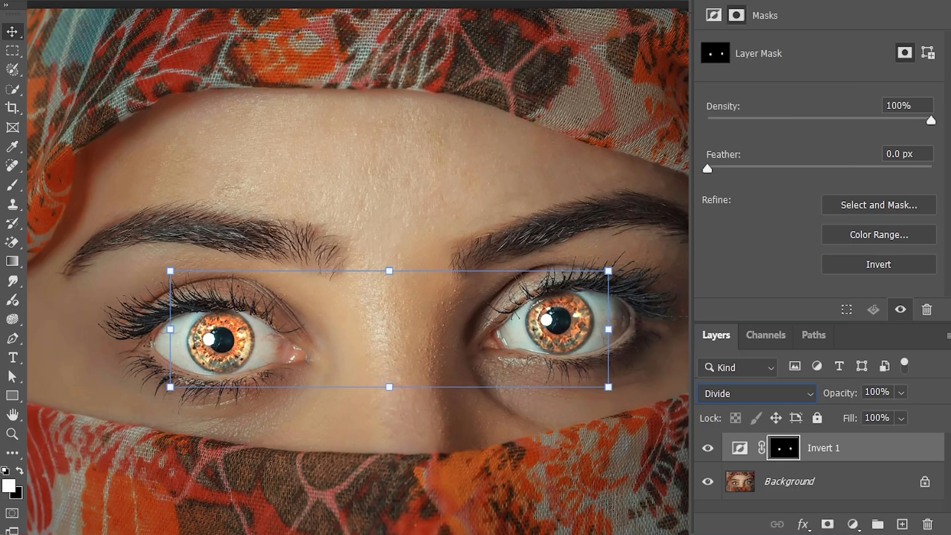
- Reselect the Invert layer, try scrubbing its opacity while ending at 100%, and deselect the layer
click(362, 183)
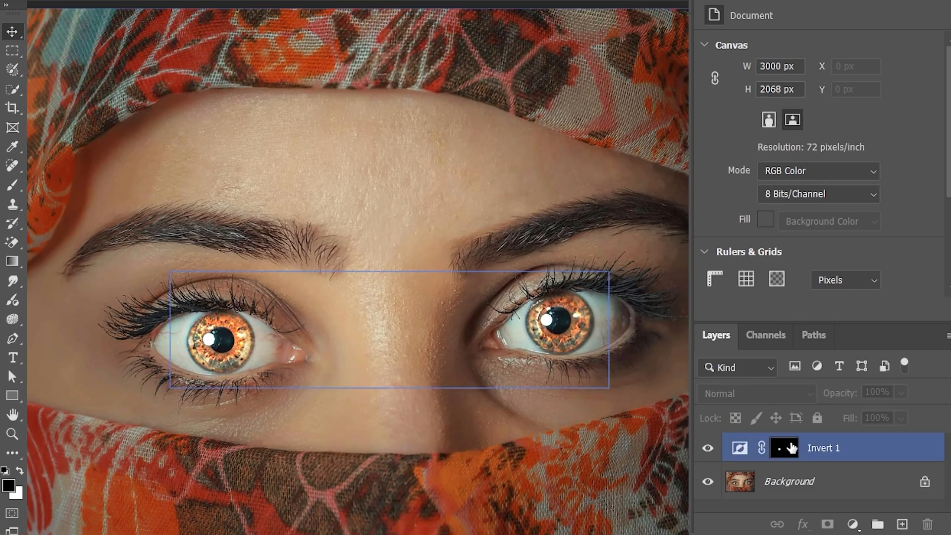
click(848, 454)
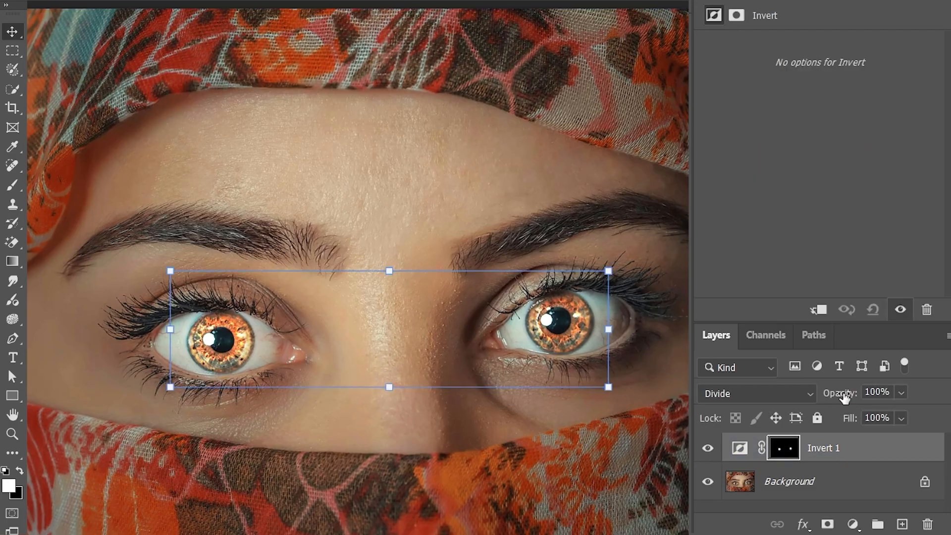
drag(835, 394, 923, 393)
click(448, 299)
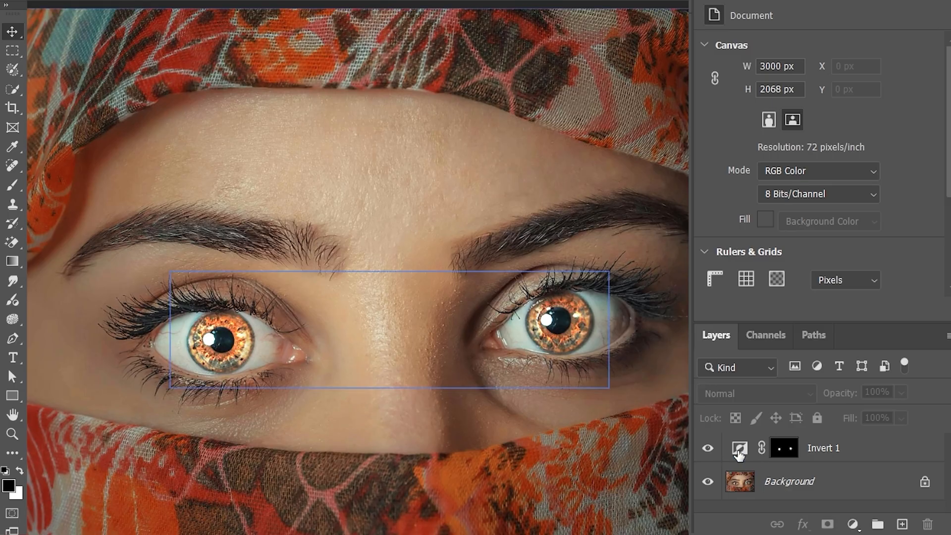
- Select the Invert layer and toggle its visibility to compare the irises before and after
click(739, 454)
click(708, 448)
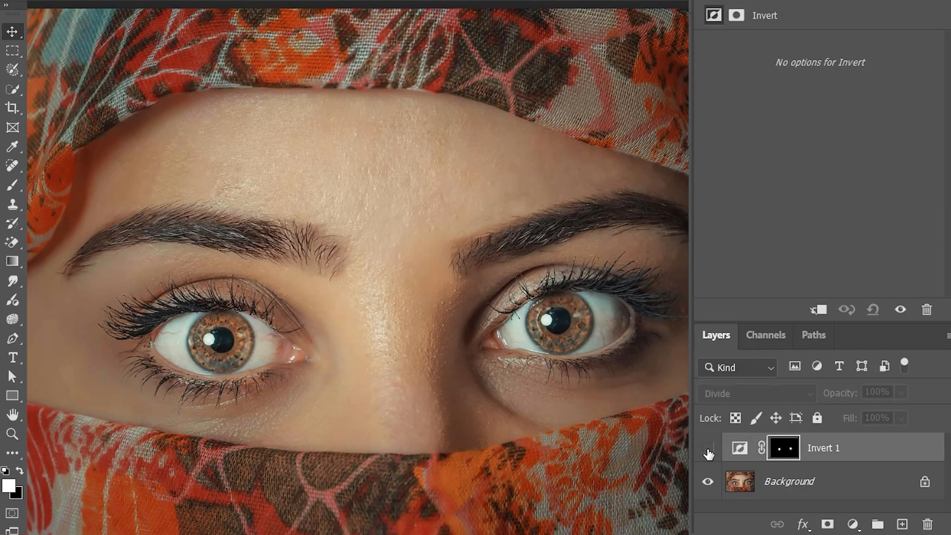
click(708, 450)
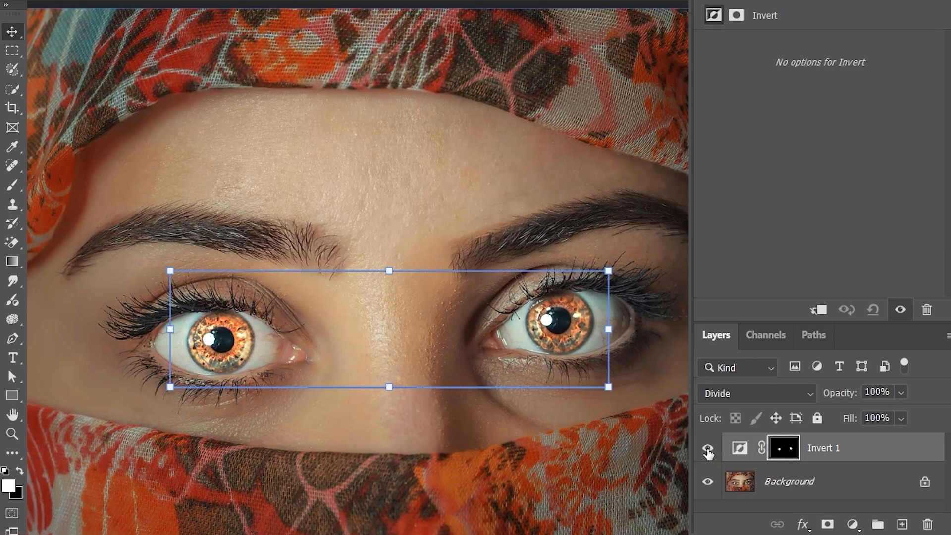
click(708, 449)
click(707, 450)
- Paint white on the Invert layer's mask with the Brush tool over the forehead, temple, nose and lower scarf
click(781, 458)
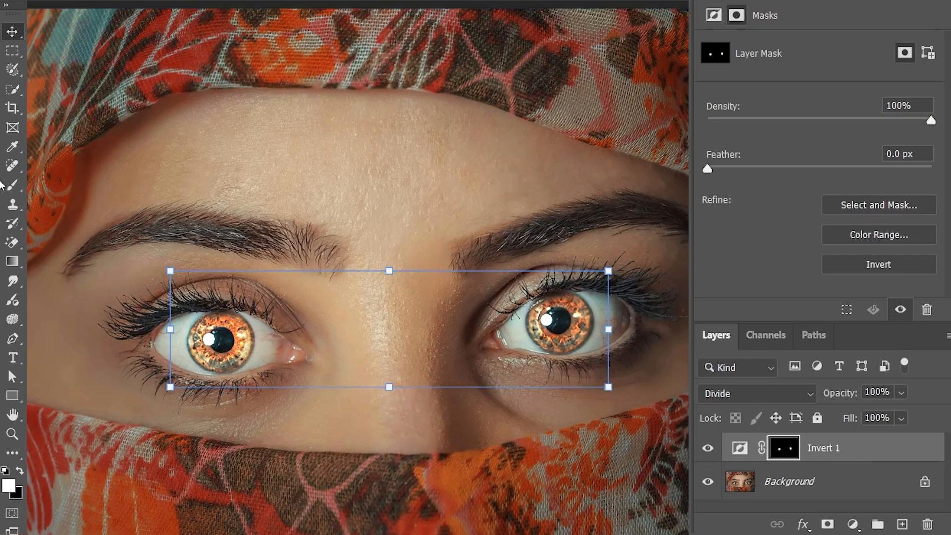
click(12, 186)
mouse_move(213, 158)
mouse_down()
mouse_move(325, 159)
mouse_move(193, 164)
mouse_up()
mouse_move(130, 149)
mouse_down()
mouse_move(96, 101)
mouse_move(45, 134)
mouse_move(61, 121)
mouse_move(77, 127)
mouse_move(38, 184)
mouse_move(73, 116)
mouse_move(44, 197)
mouse_move(123, 112)
mouse_move(52, 218)
mouse_move(195, 99)
mouse_move(91, 170)
mouse_move(184, 118)
mouse_move(40, 255)
mouse_move(165, 151)
mouse_move(60, 248)
mouse_up()
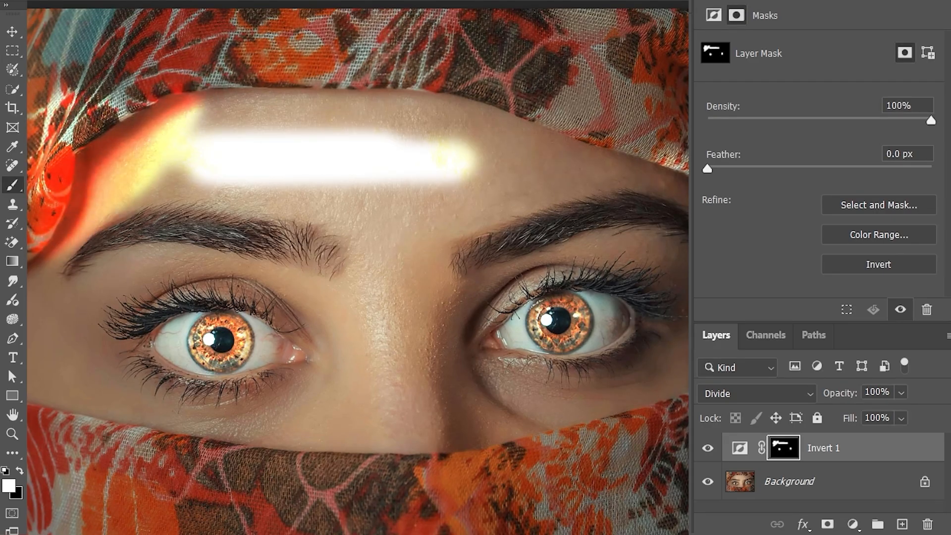
mouse_move(686, 446)
mouse_down()
mouse_move(639, 436)
mouse_move(414, 463)
mouse_move(476, 462)
mouse_move(470, 479)
mouse_move(297, 527)
mouse_up()
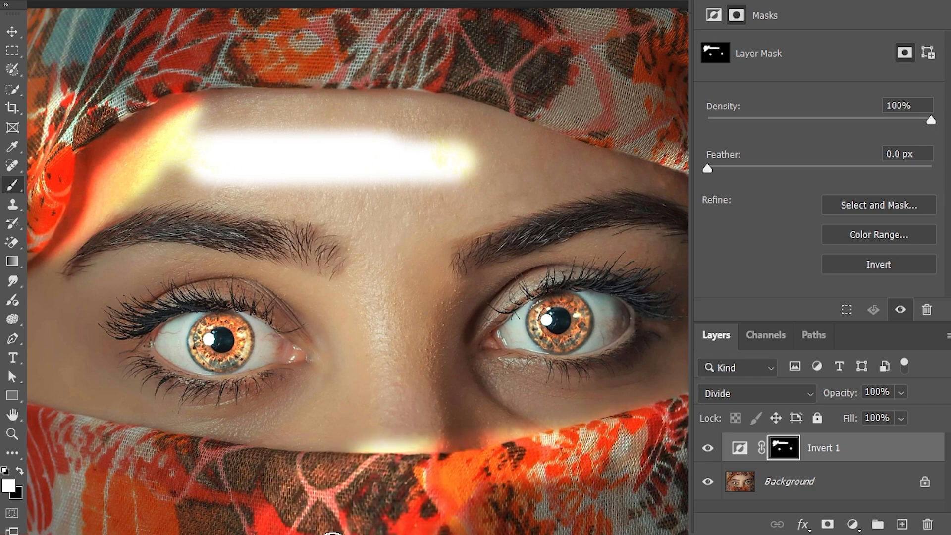
drag(354, 218, 388, 456)
drag(406, 218, 411, 448)
drag(452, 244, 427, 456)
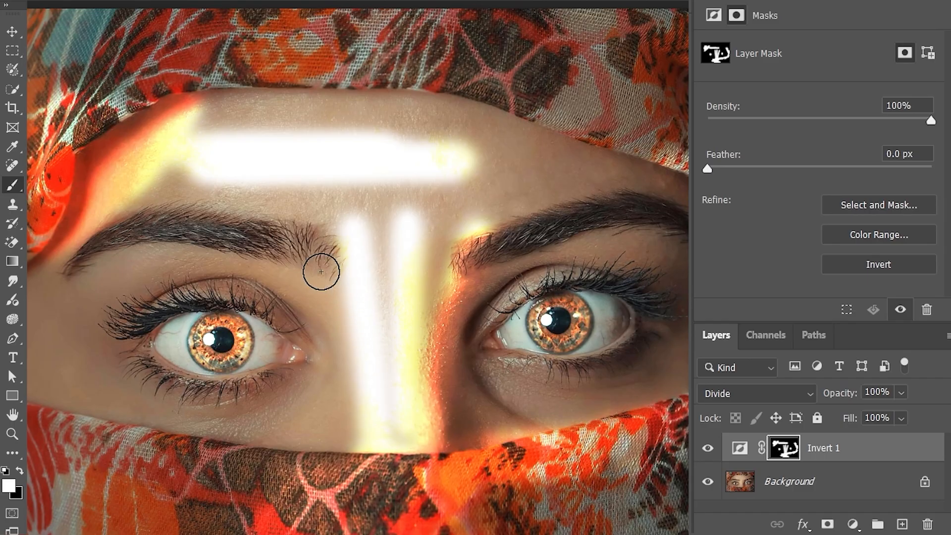
drag(321, 271, 373, 463)
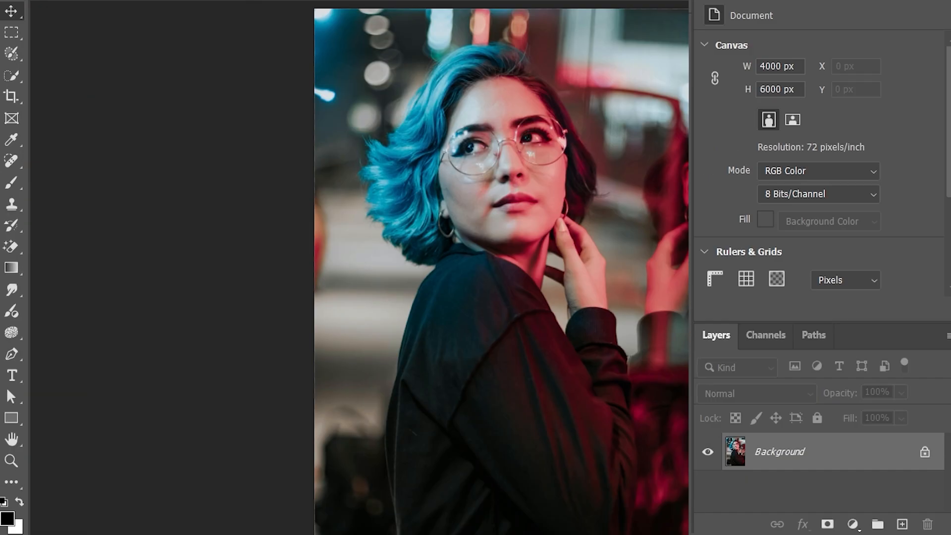
- Add a Posterize adjustment layer to the blue-haired woman's portrait and sweep its levels from 2 to 255 and back to 2
click(860, 526)
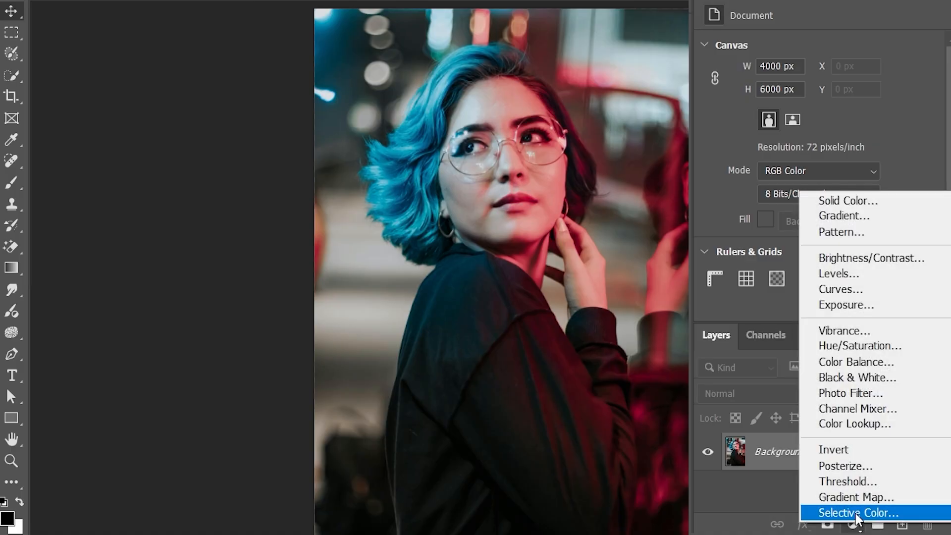
click(845, 468)
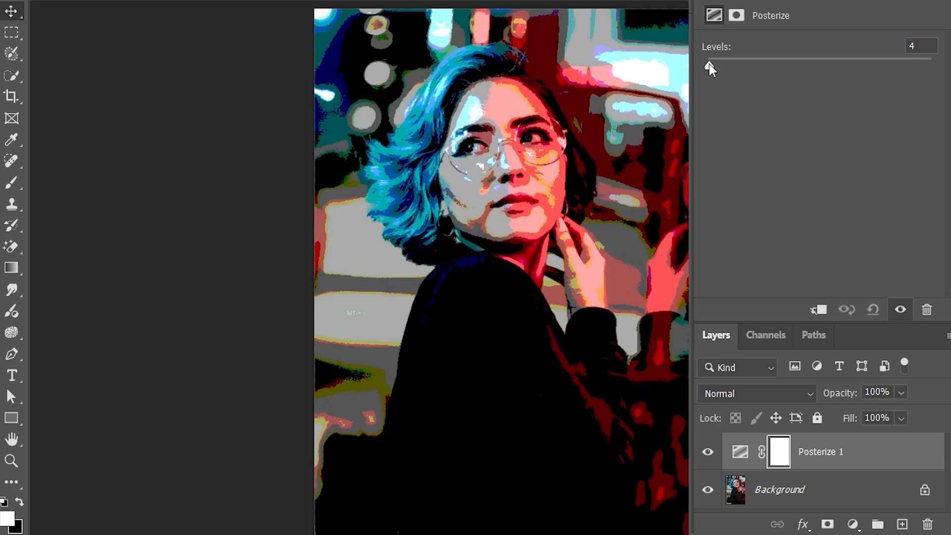
drag(709, 65, 706, 66)
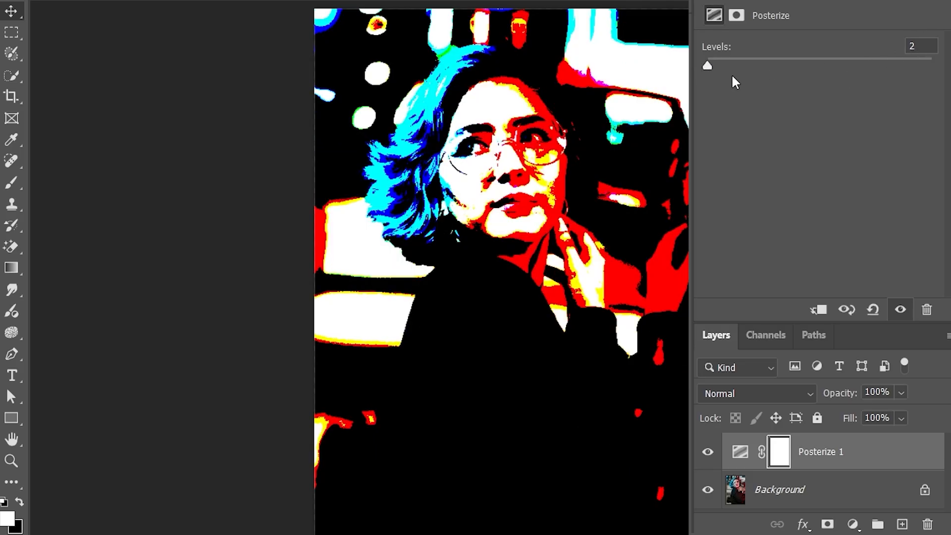
drag(706, 65, 925, 65)
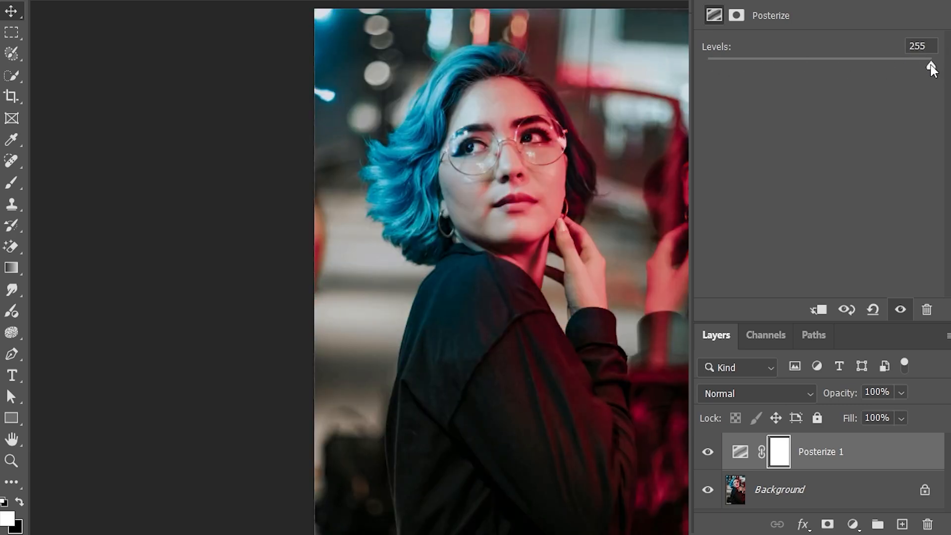
drag(786, 79, 695, 85)
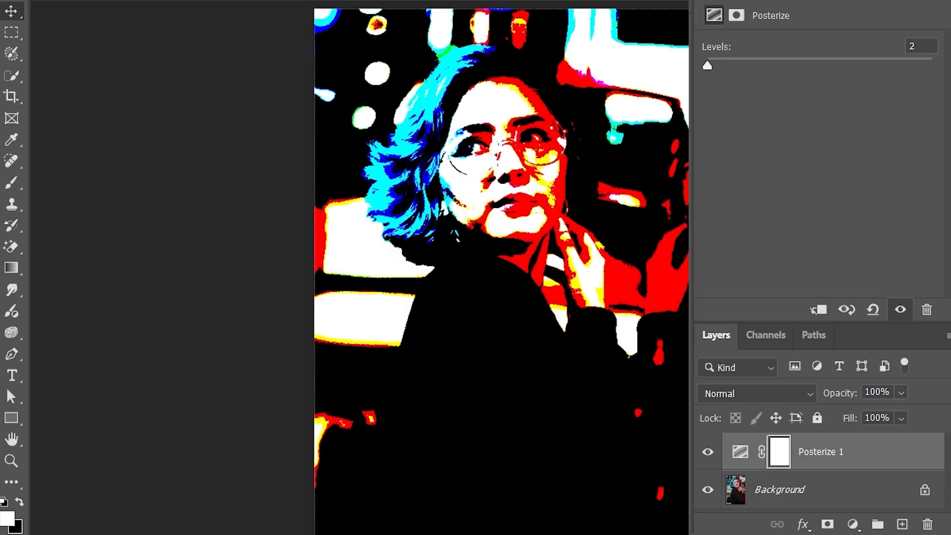
- Set the Posterize levels to 8 and after that to 3
text(8)
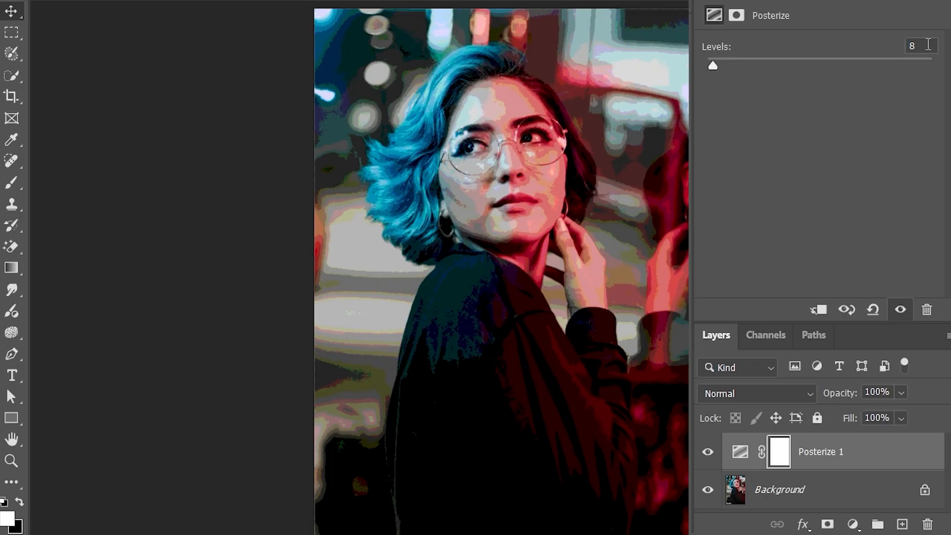
click(913, 45)
text(3)
key(Return)
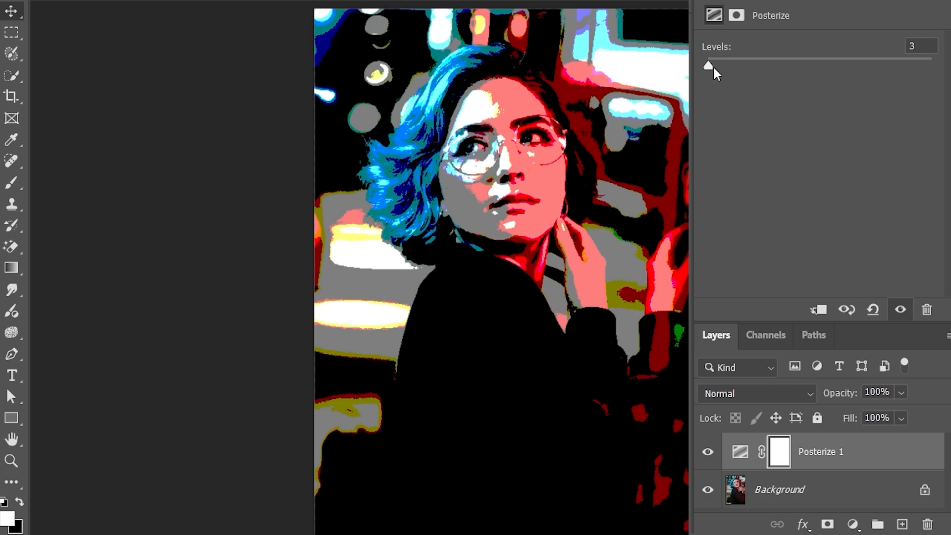
- Try Posterize levels of 180, 2, 8 and 6, and settle on 5
drag(713, 64, 865, 66)
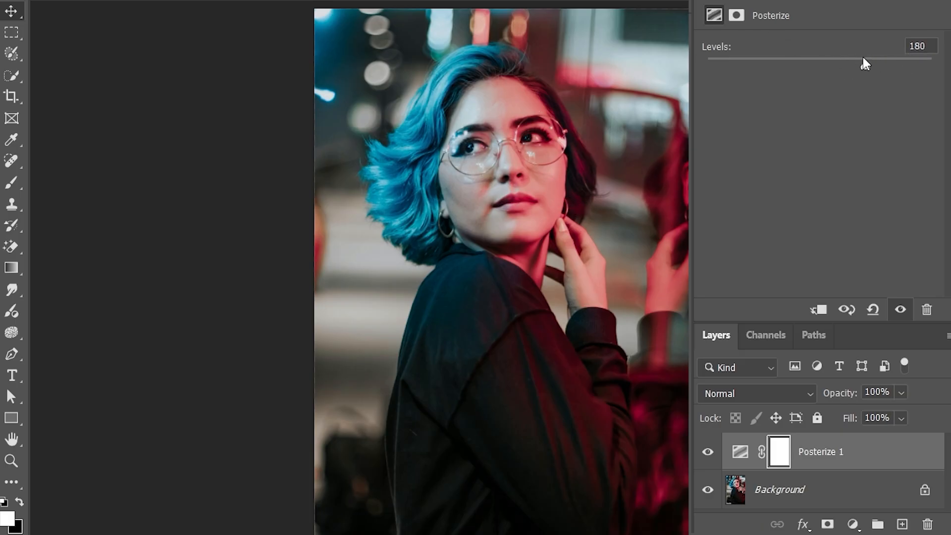
drag(864, 60, 706, 64)
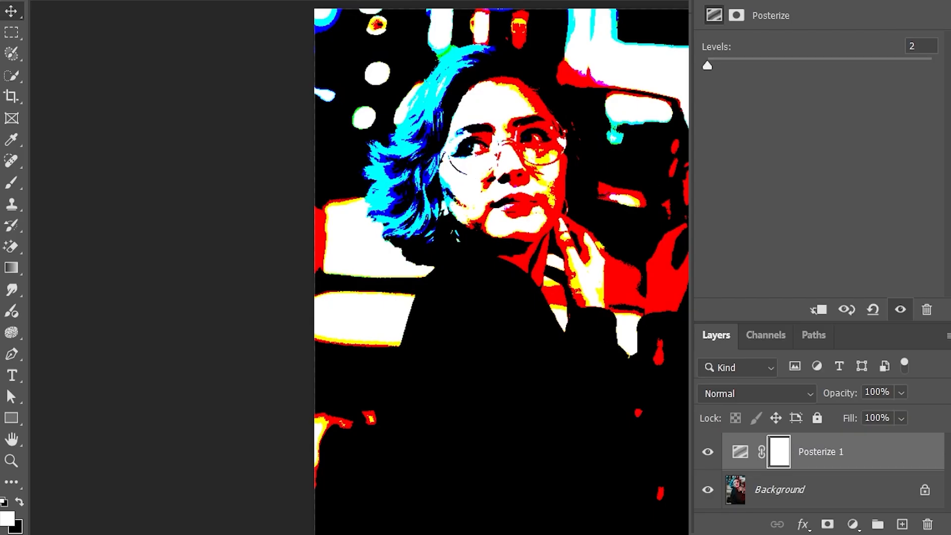
drag(706, 64, 713, 63)
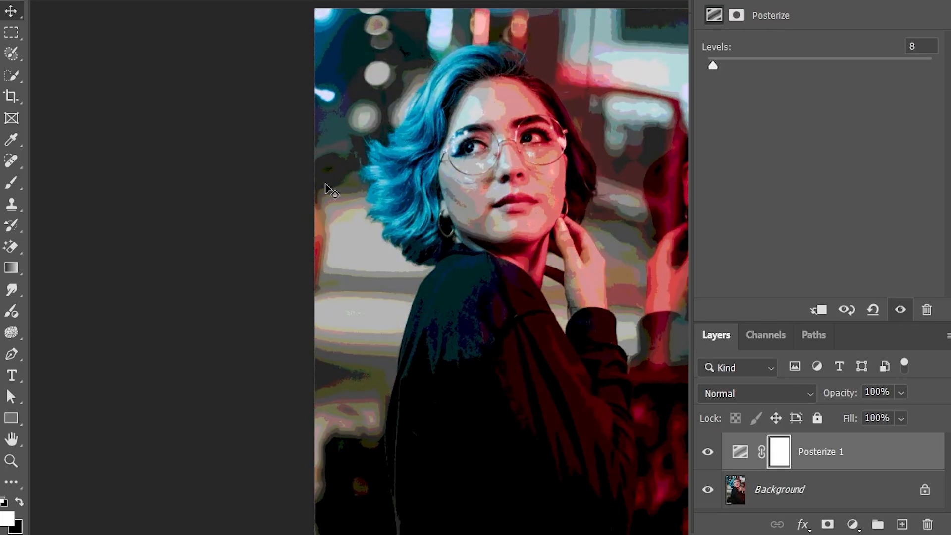
mouse_move(713, 64)
mouse_down()
mouse_move(832, 63)
mouse_move(711, 69)
mouse_up()
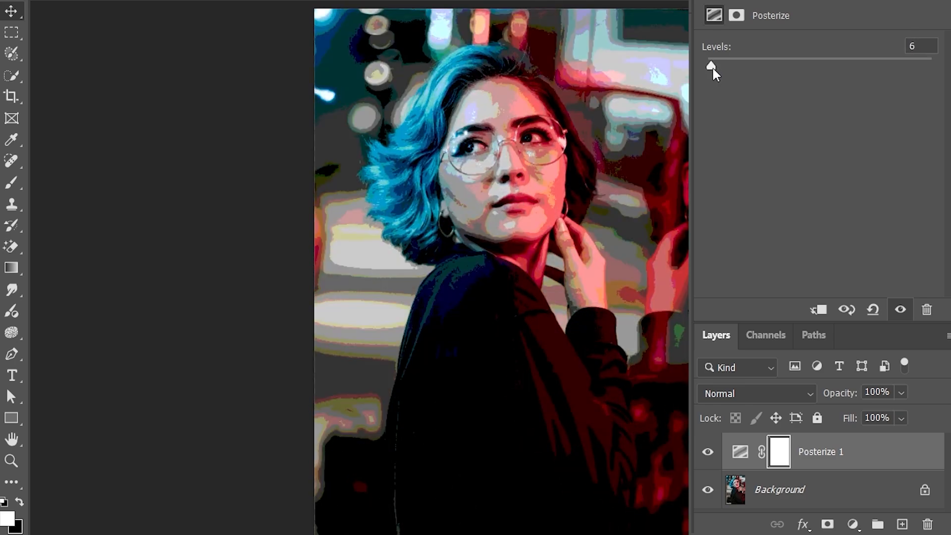
drag(933, 46, 888, 47)
text(5)
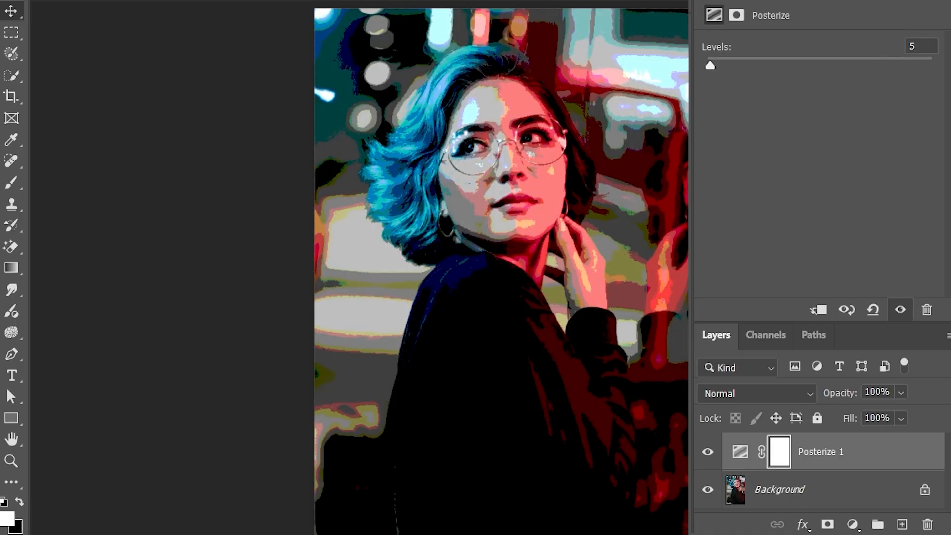
- Toggle the Posterize layer's visibility off and on and set its blend mode to Soft Light
click(708, 452)
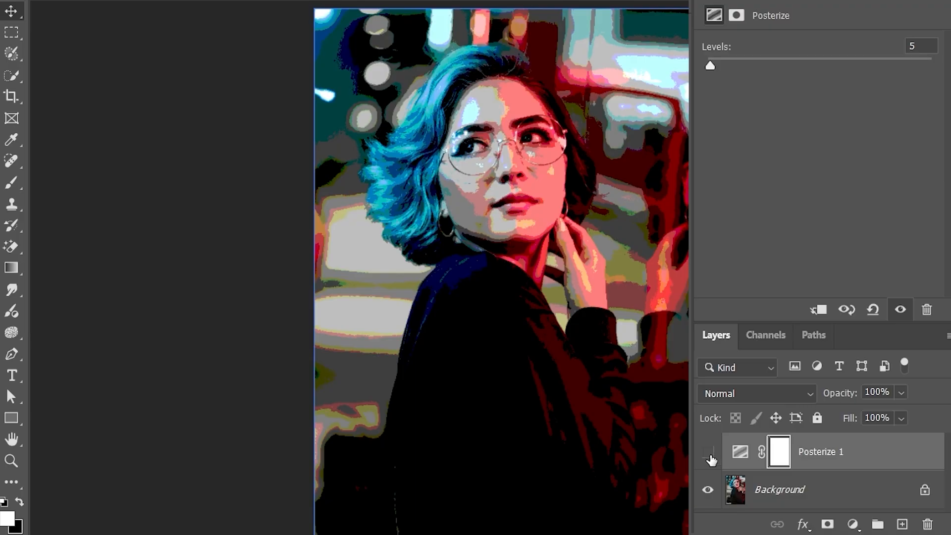
click(709, 452)
click(736, 393)
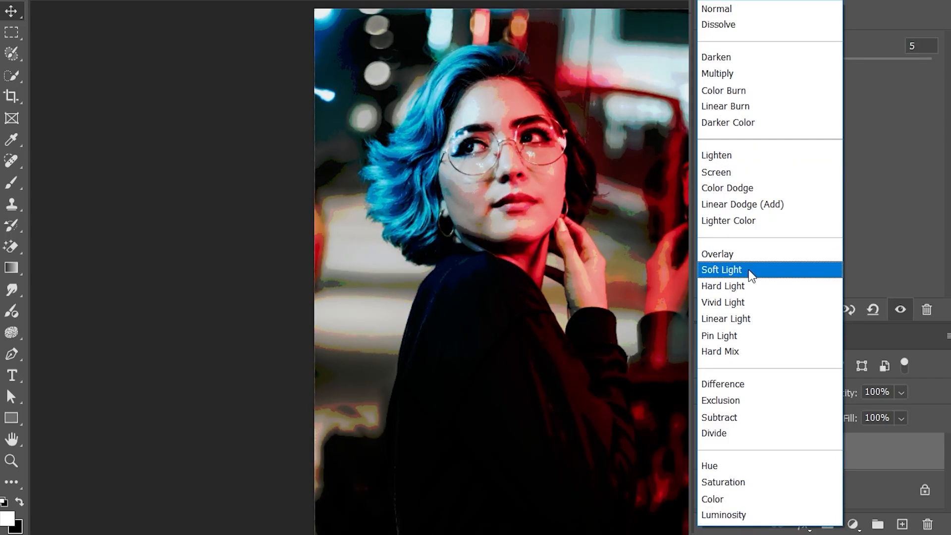
click(751, 274)
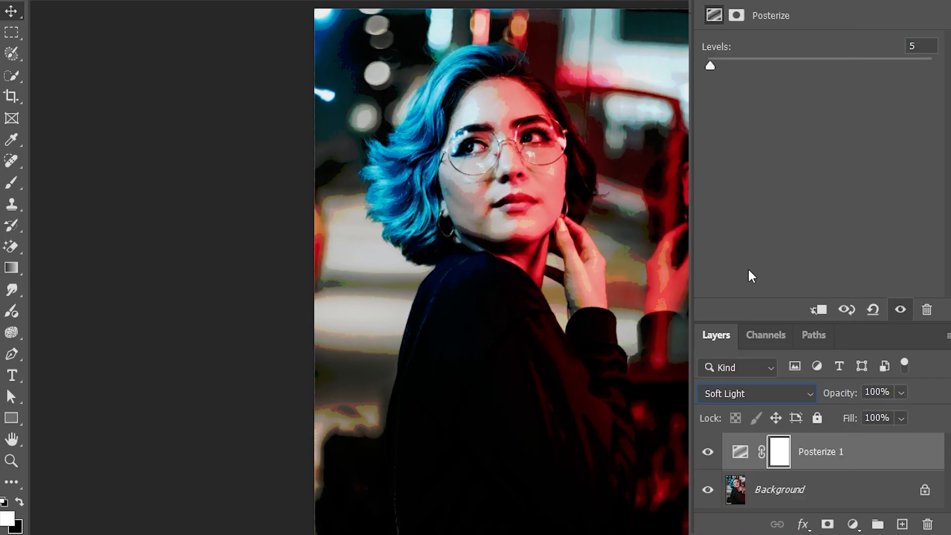
- Set the Posterize levels to 3 and delete the Posterize layer
click(923, 47)
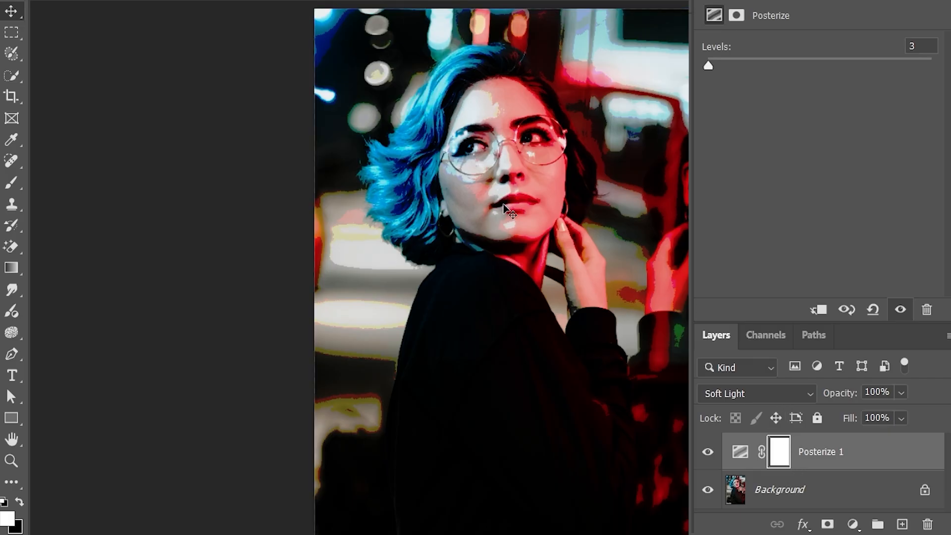
key(Delete)
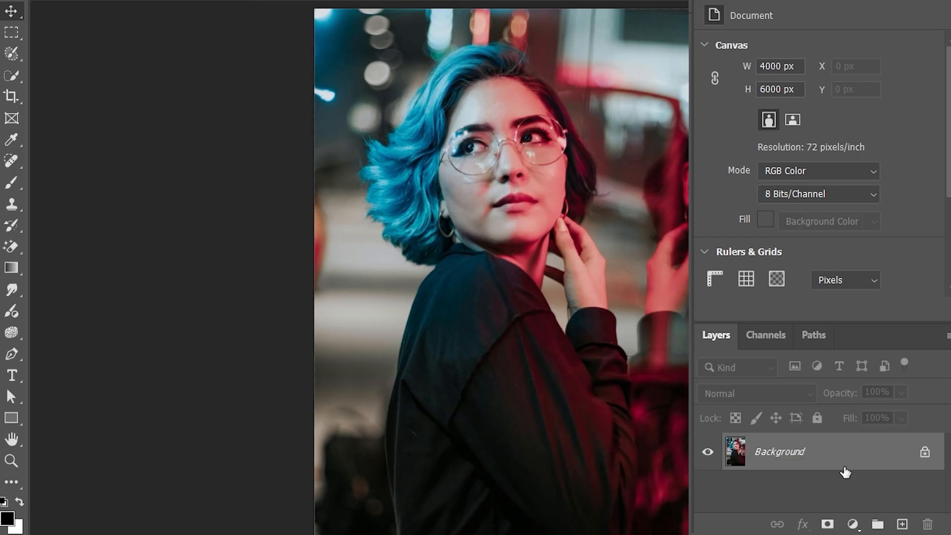
- Add a Threshold adjustment layer to the portrait and lower its threshold level to 79 and on to 69
click(853, 524)
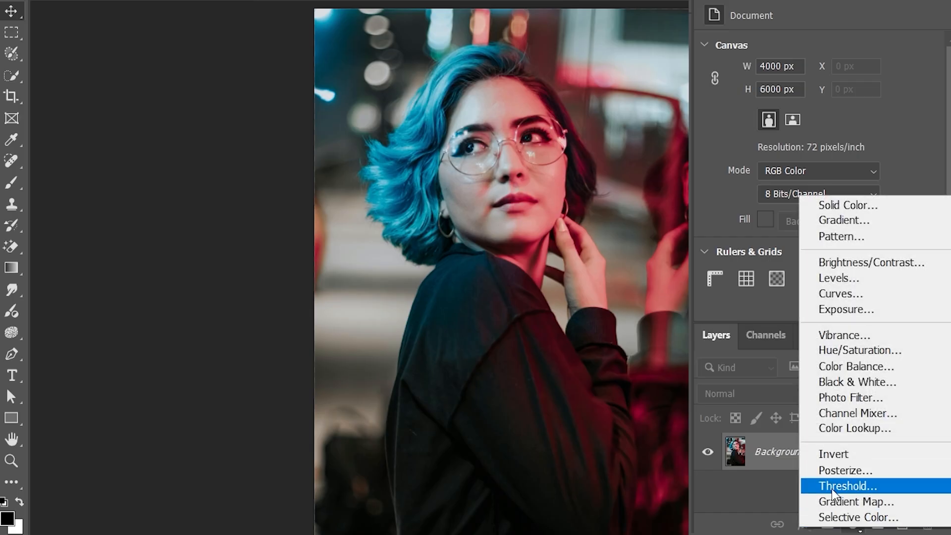
click(838, 487)
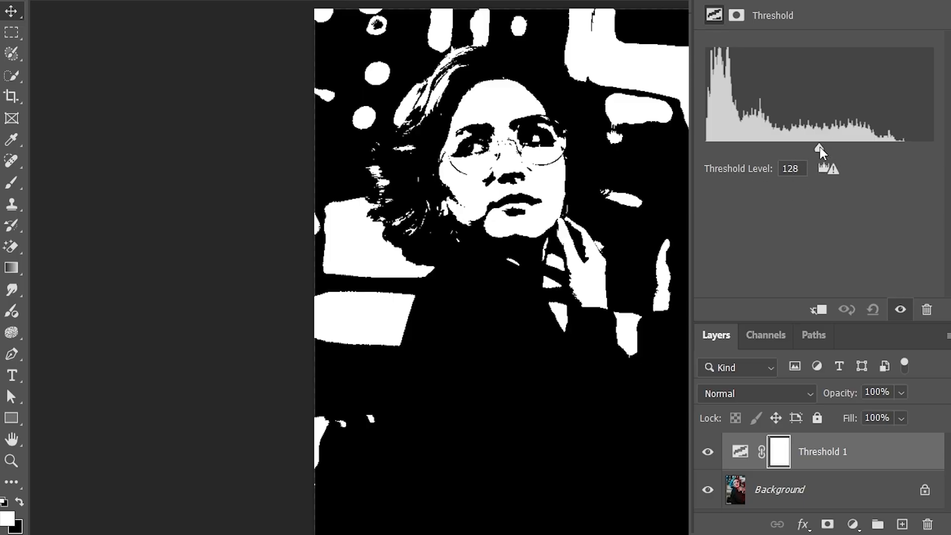
drag(820, 147, 777, 140)
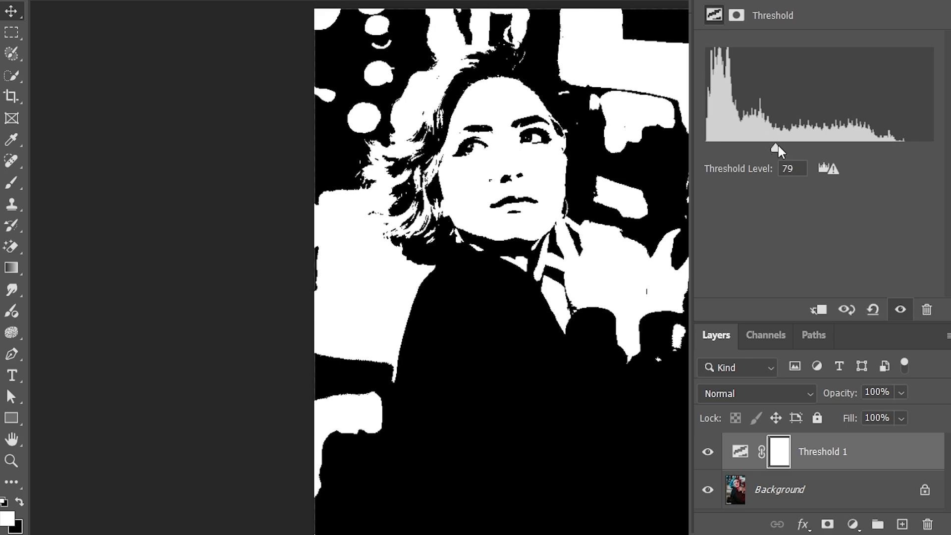
mouse_move(777, 146)
mouse_down()
mouse_move(763, 148)
mouse_move(861, 139)
mouse_move(766, 145)
mouse_up()
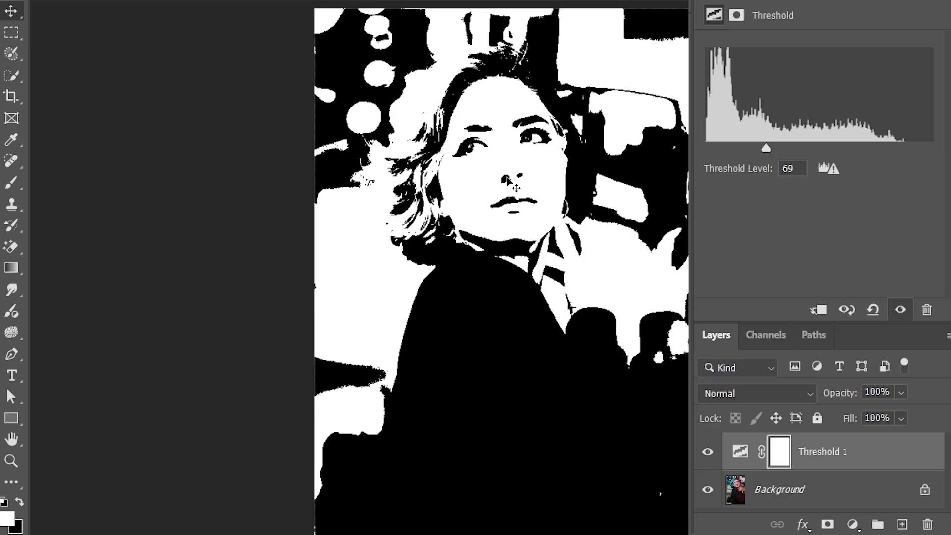
- Preview blend modes such as Saturation on the Threshold layer and keep it at Normal
click(710, 392)
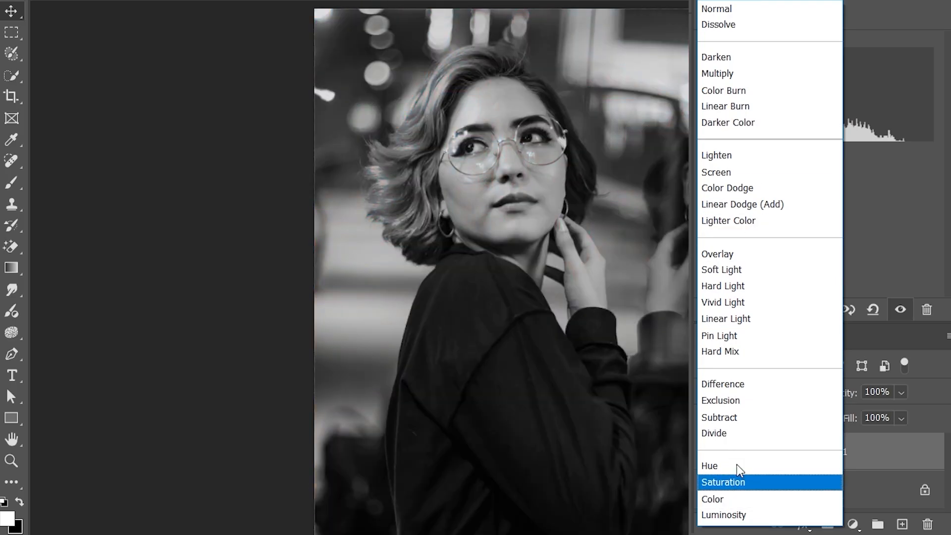
click(594, 177)
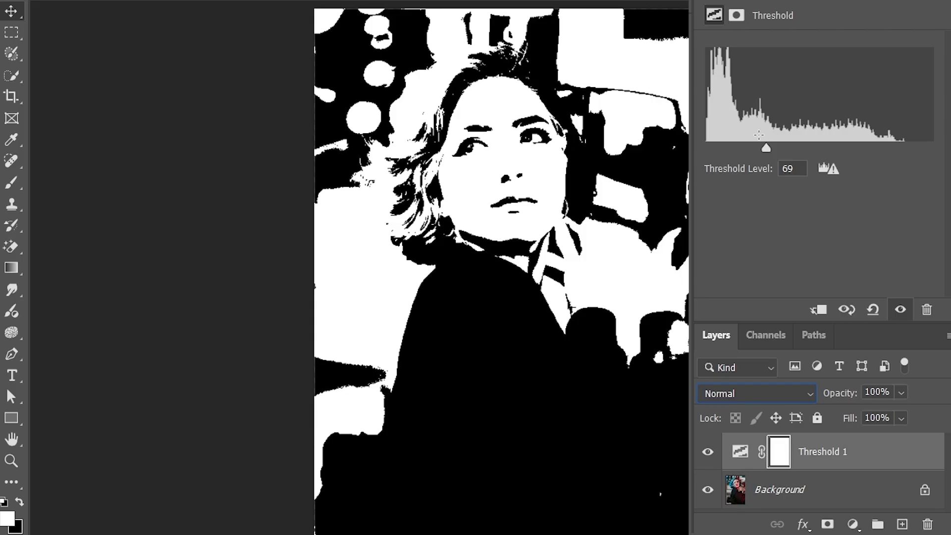
- Set the threshold level to 136 and hide the Threshold layer to compare with the original photo
drag(766, 148, 826, 143)
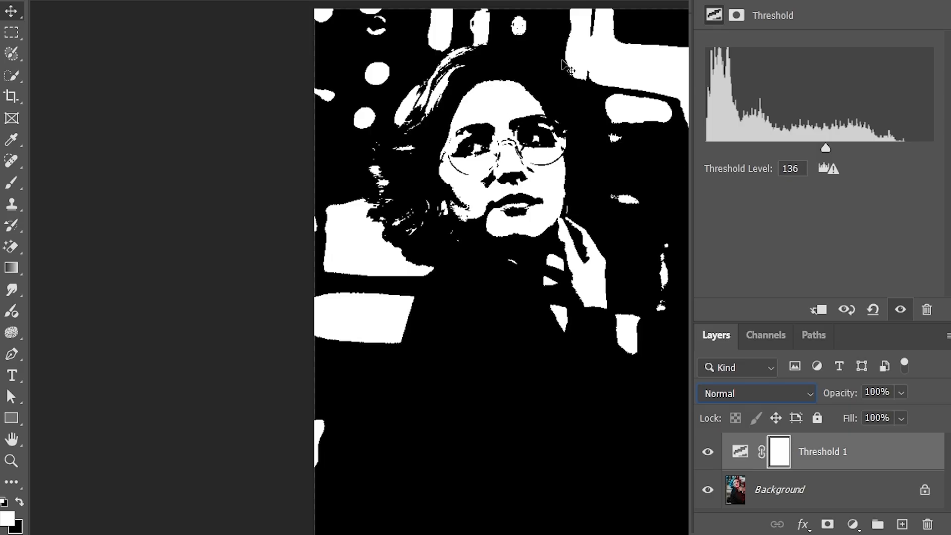
click(708, 452)
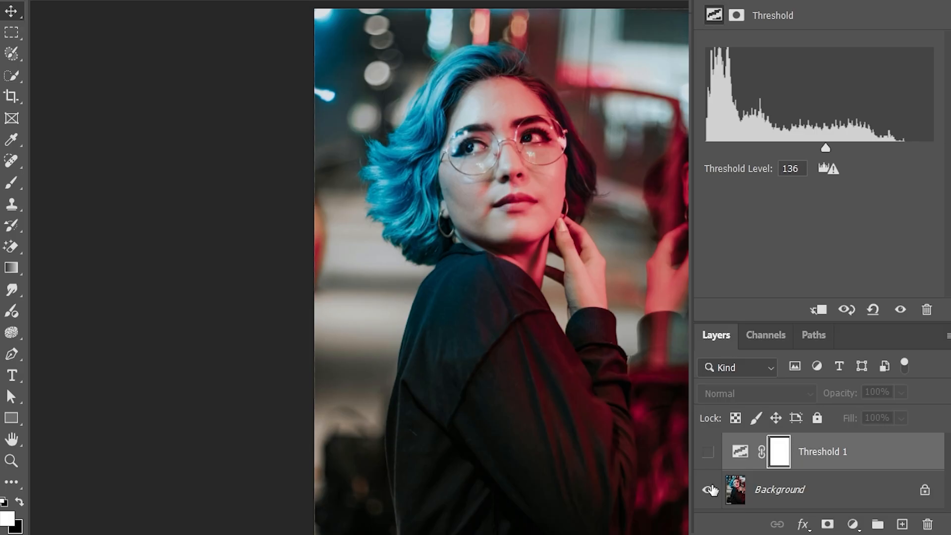
- Show the Threshold layer again, lower its level to 25, 4 and finally 3, and compare with the original photo
click(706, 451)
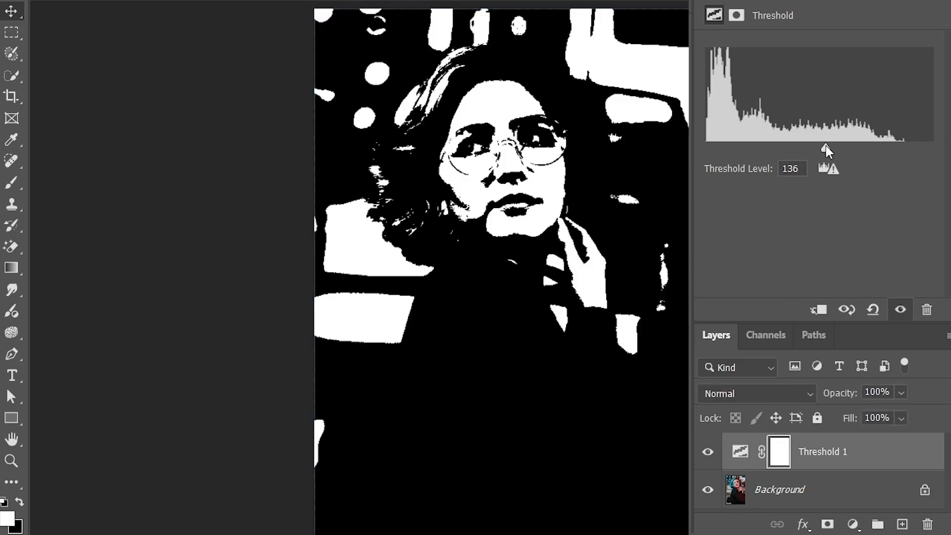
drag(826, 146, 729, 131)
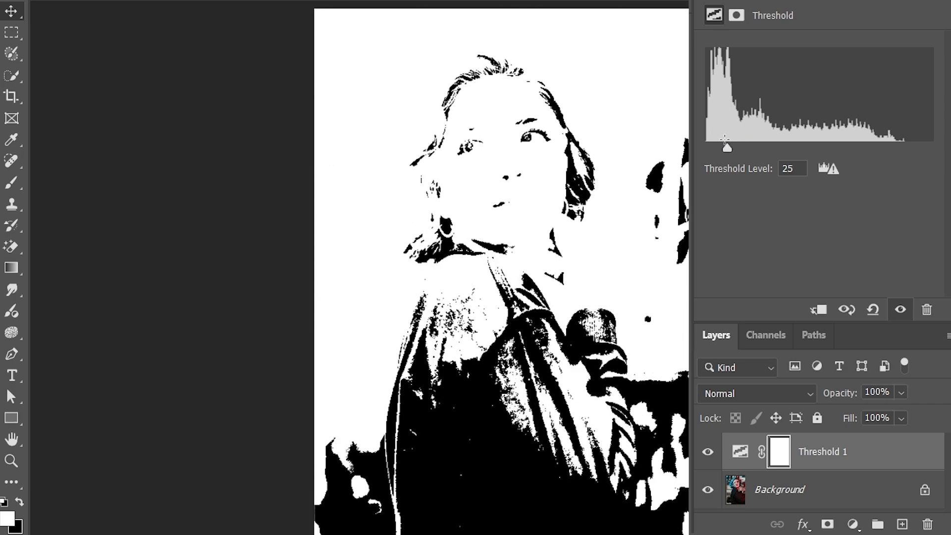
drag(727, 147, 708, 148)
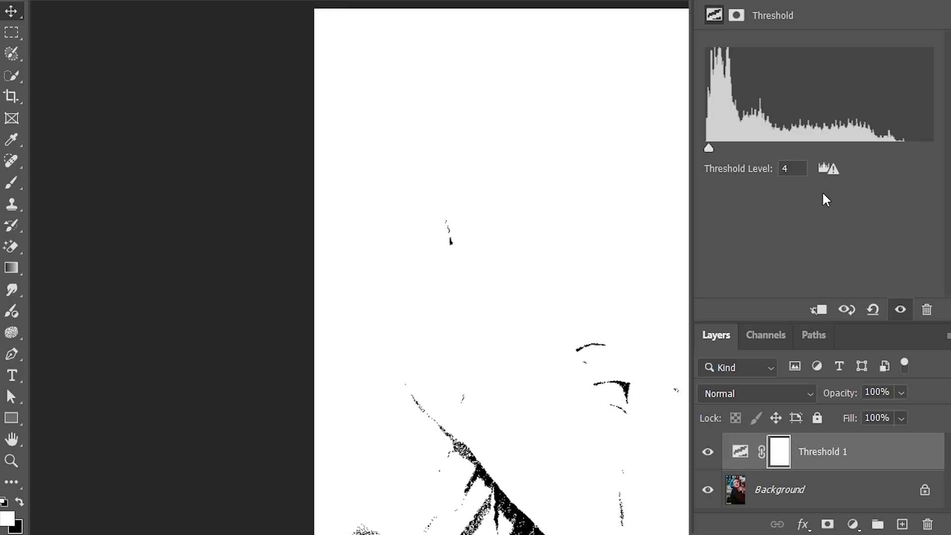
click(766, 168)
text(1)
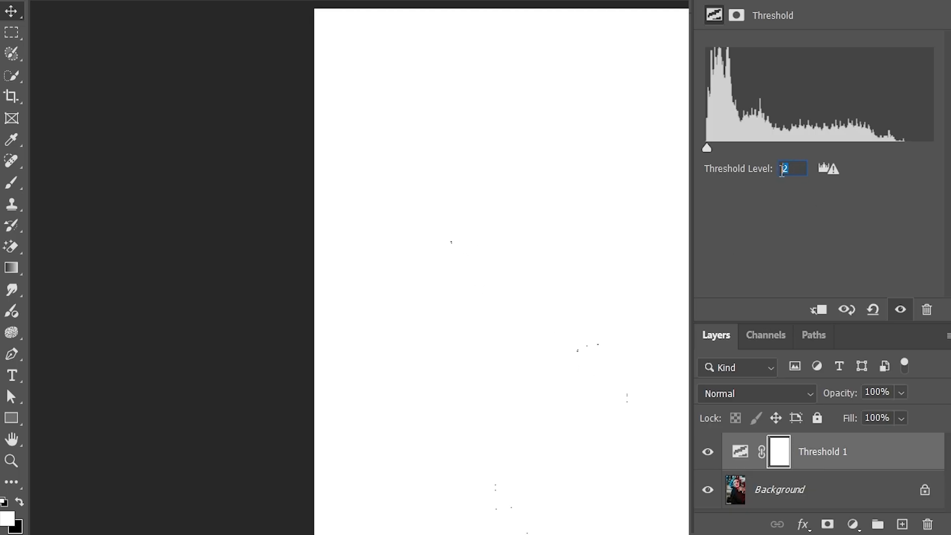
text(3)
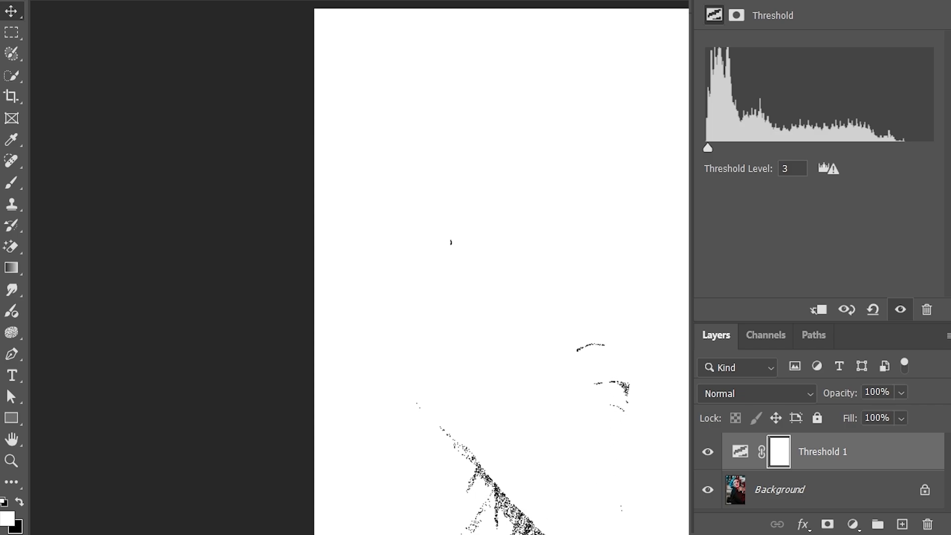
click(708, 452)
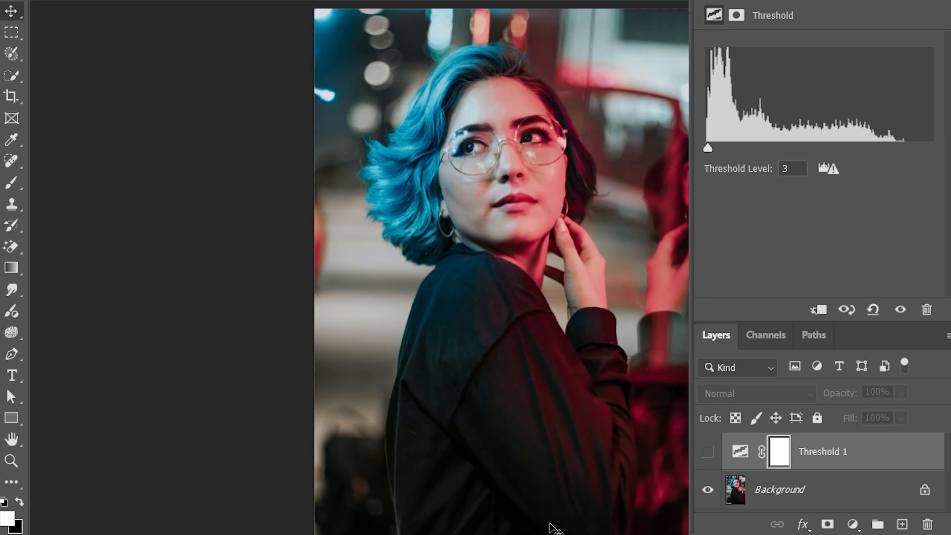
click(708, 452)
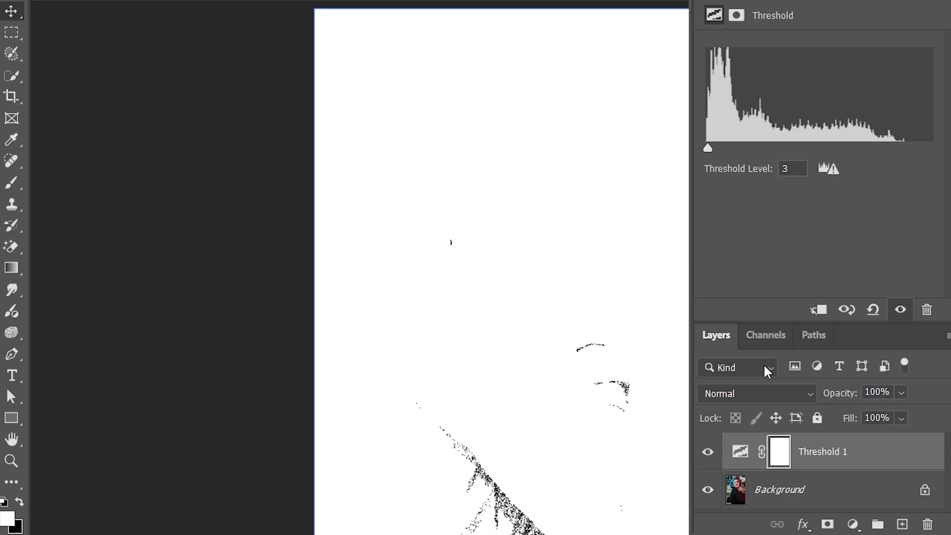
- Raise the threshold level to 160, 213 and then 221, hide the layer to compare, and delete the Threshold layer
drag(724, 150, 847, 147)
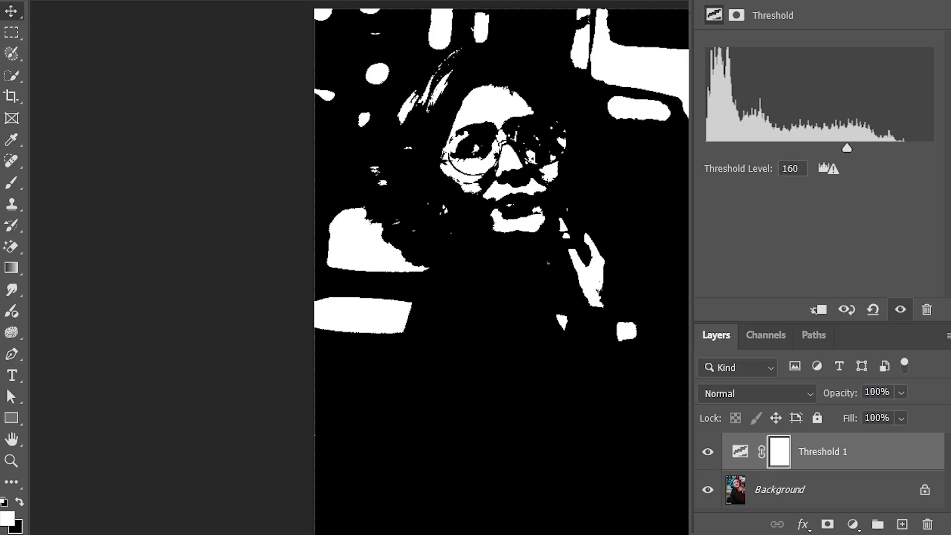
drag(847, 147, 894, 133)
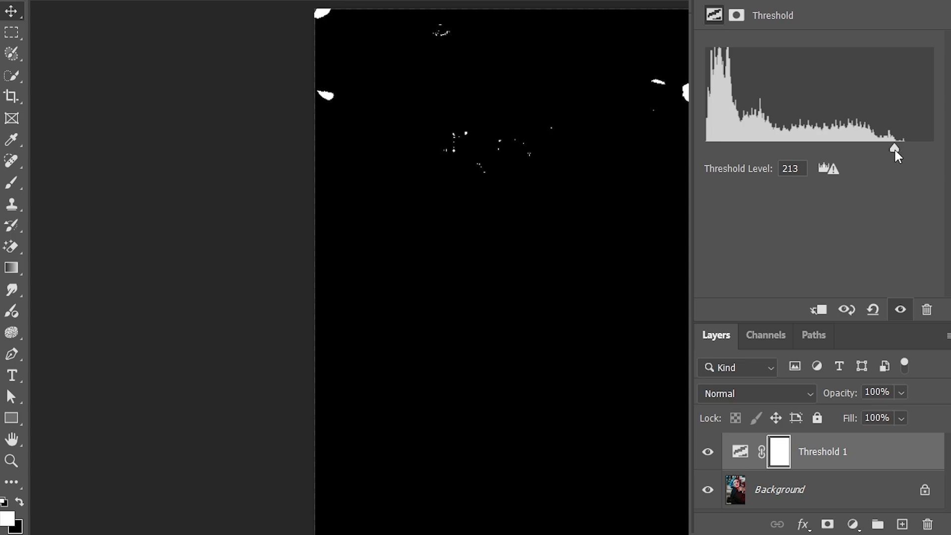
drag(893, 147, 901, 148)
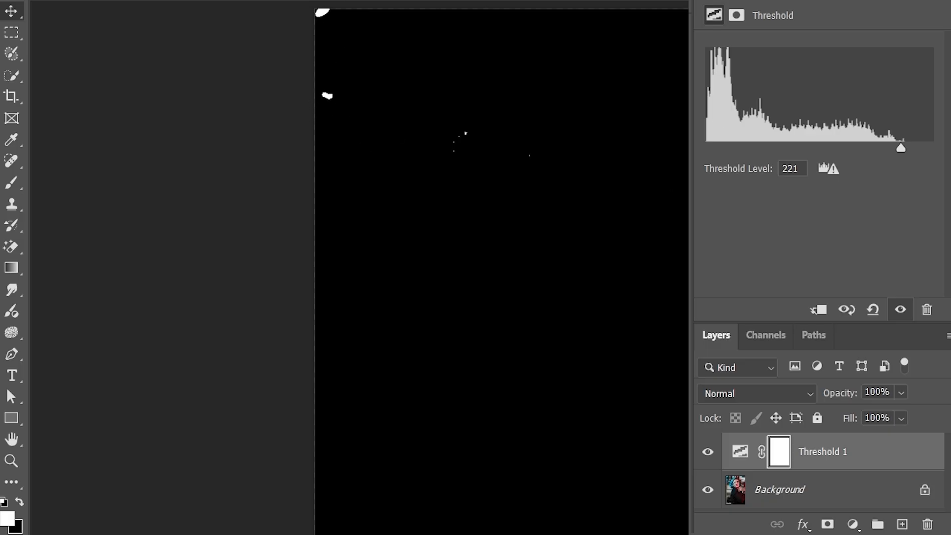
click(708, 451)
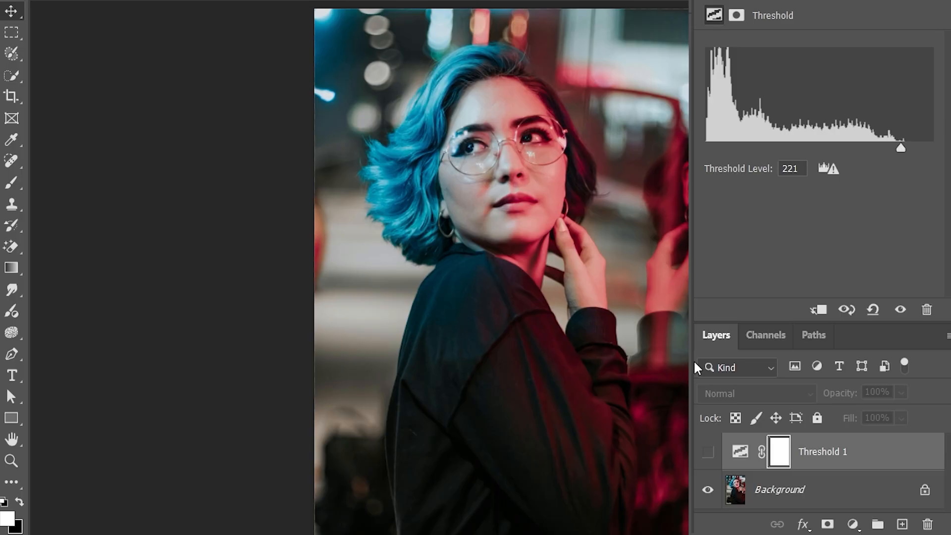
key(Delete)
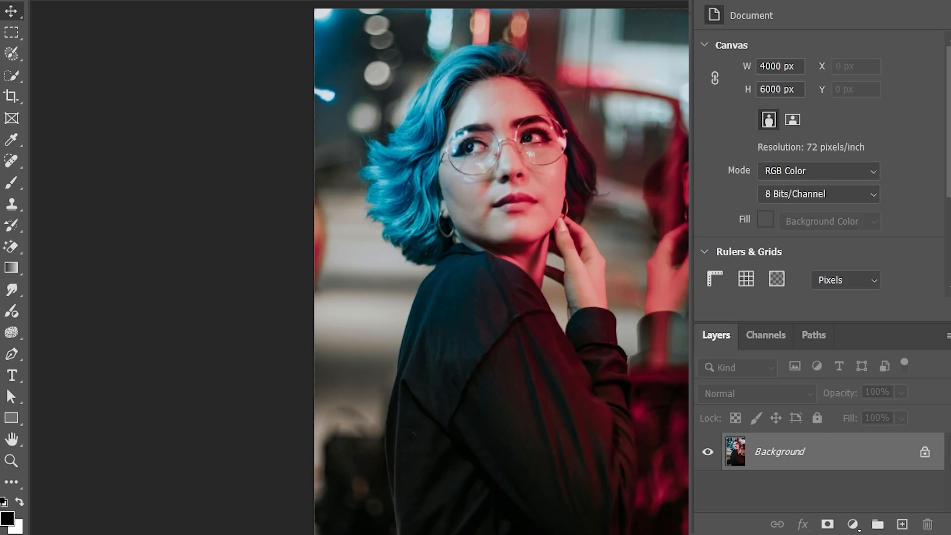
- Add a Gradient Map adjustment layer above the portrait photo
click(853, 525)
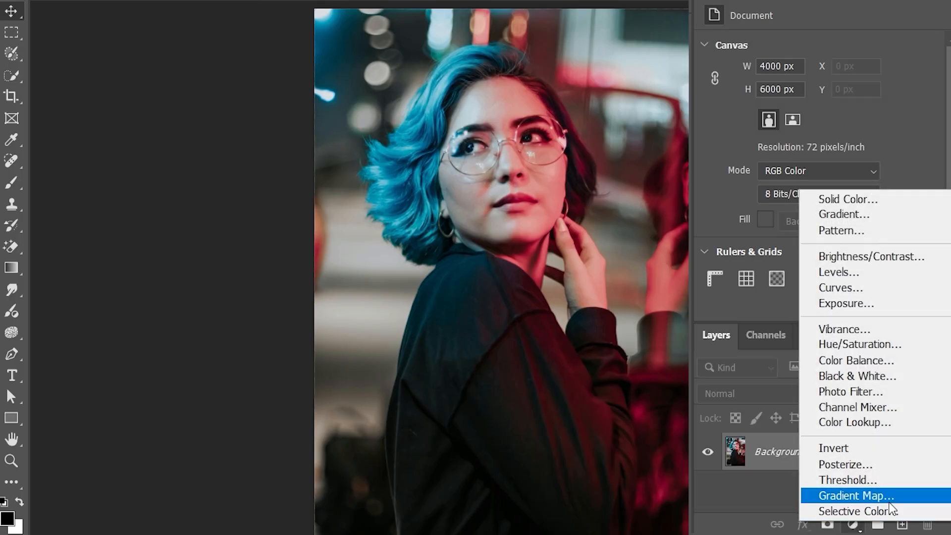
click(872, 496)
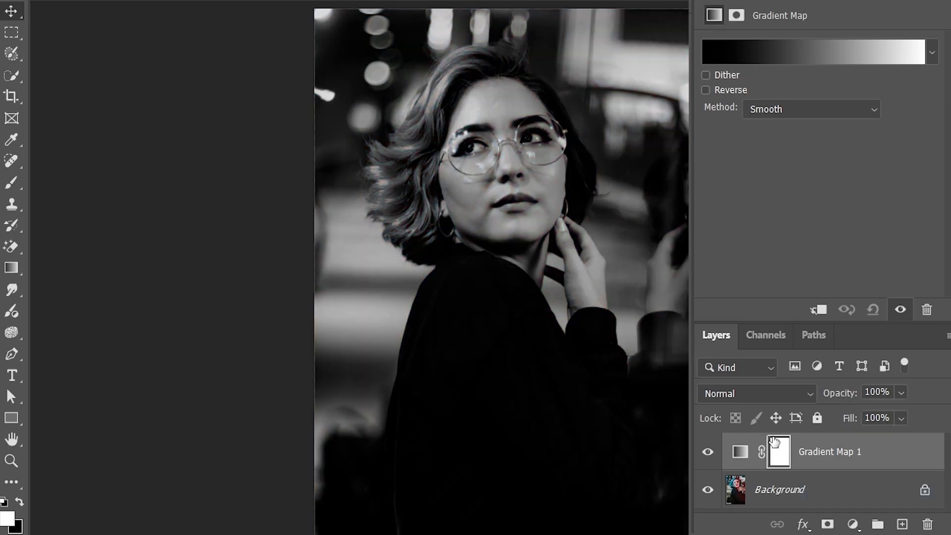
click(853, 524)
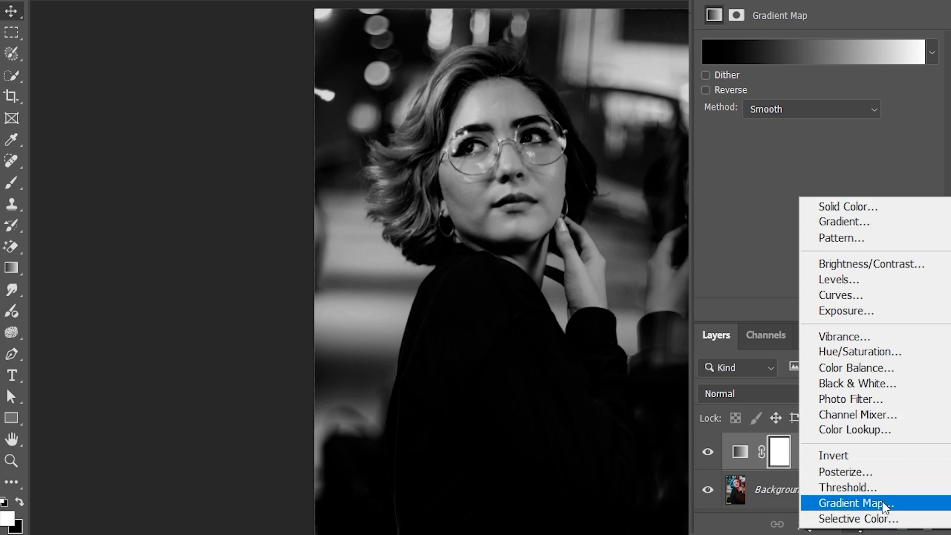
click(778, 230)
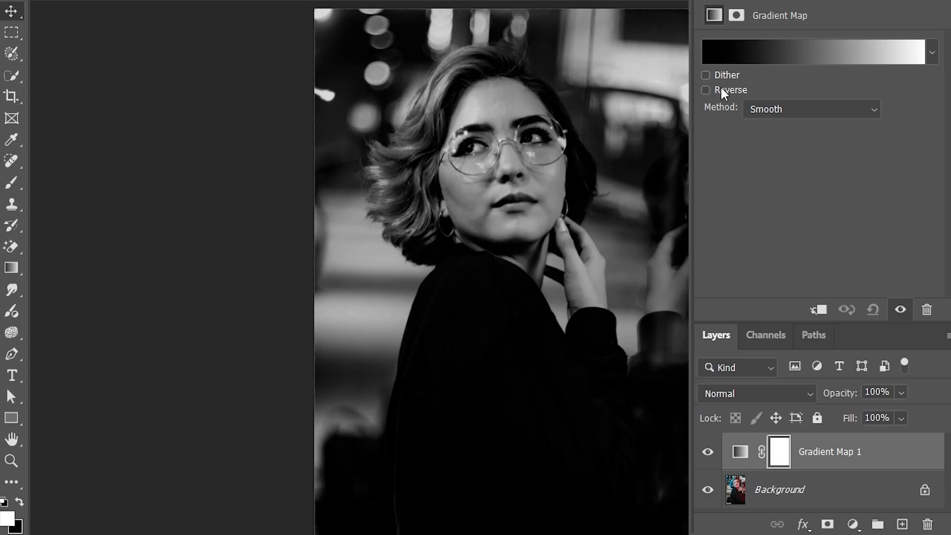
- Edit the Gradient Map's gradient and change its black color stop to pure red
click(839, 52)
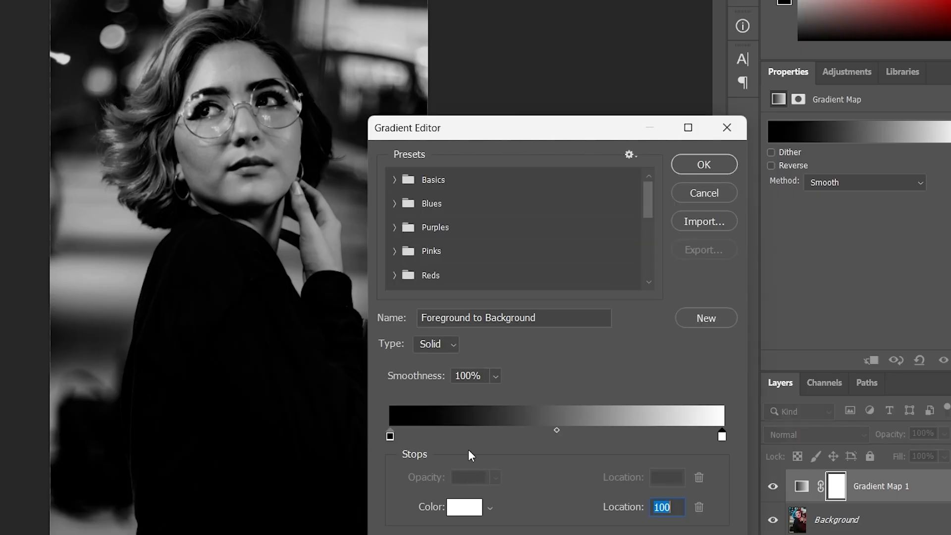
click(390, 437)
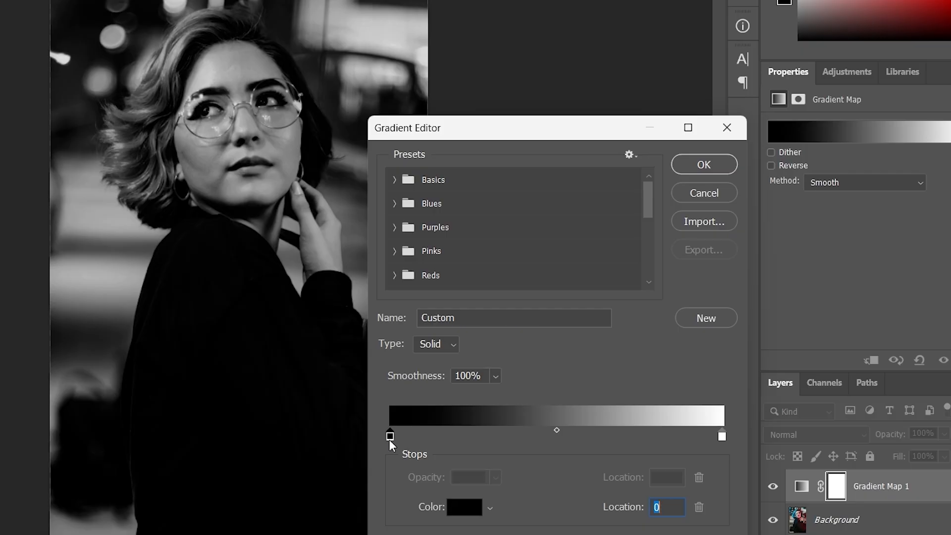
click(479, 511)
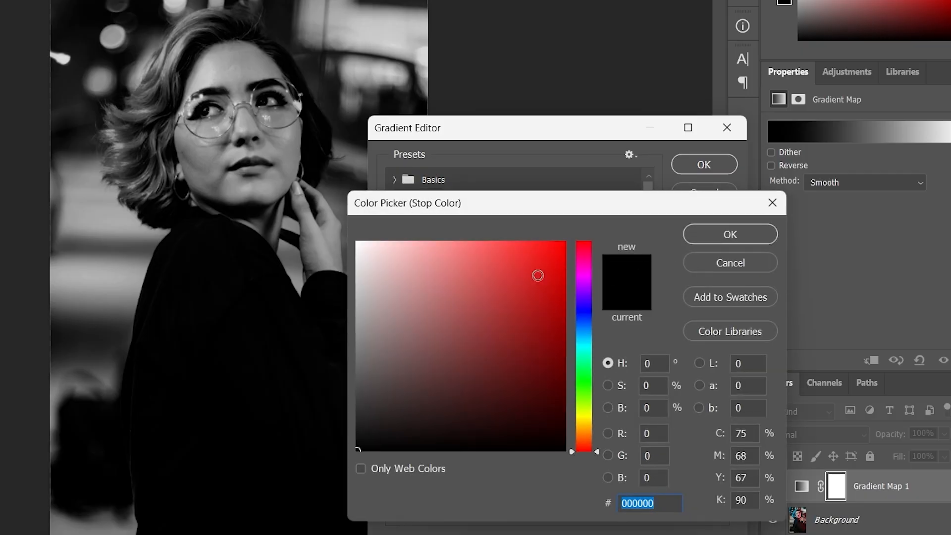
drag(538, 276, 625, 201)
click(720, 228)
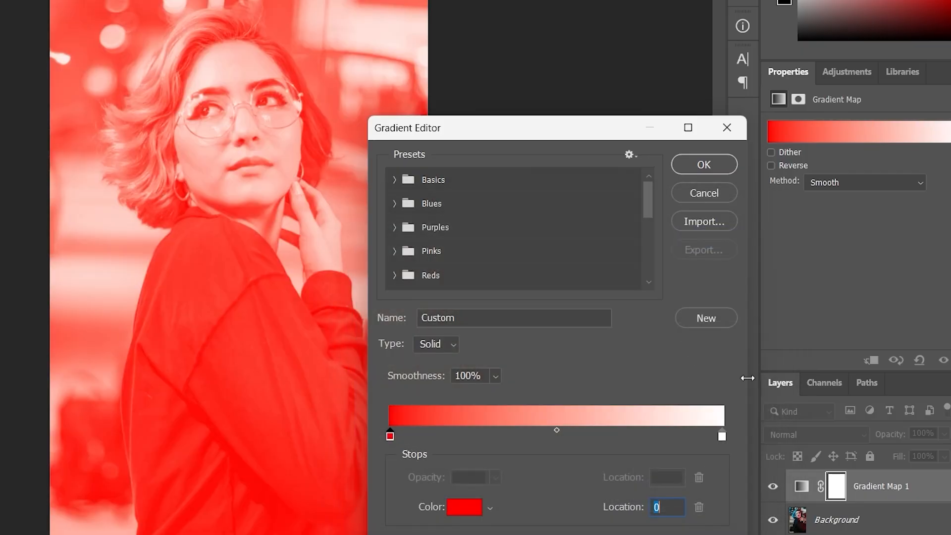
- Change the white color stop to pure blue and apply the red-to-blue gradient map
click(722, 436)
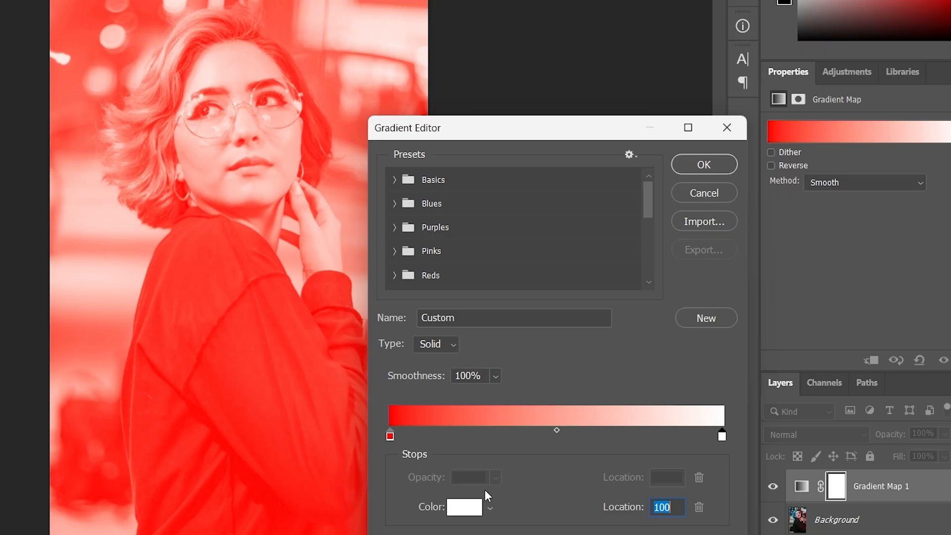
click(463, 511)
click(578, 311)
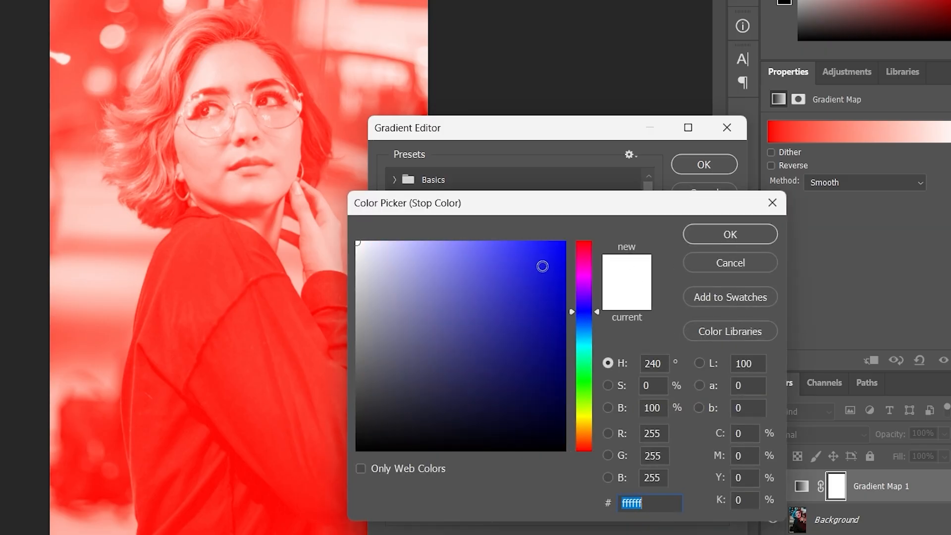
drag(542, 266, 679, 216)
click(708, 234)
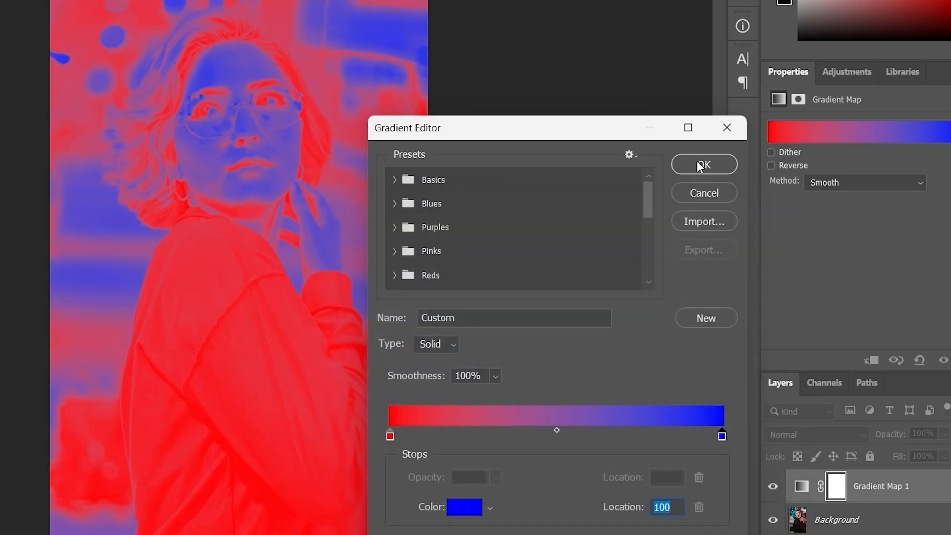
click(700, 166)
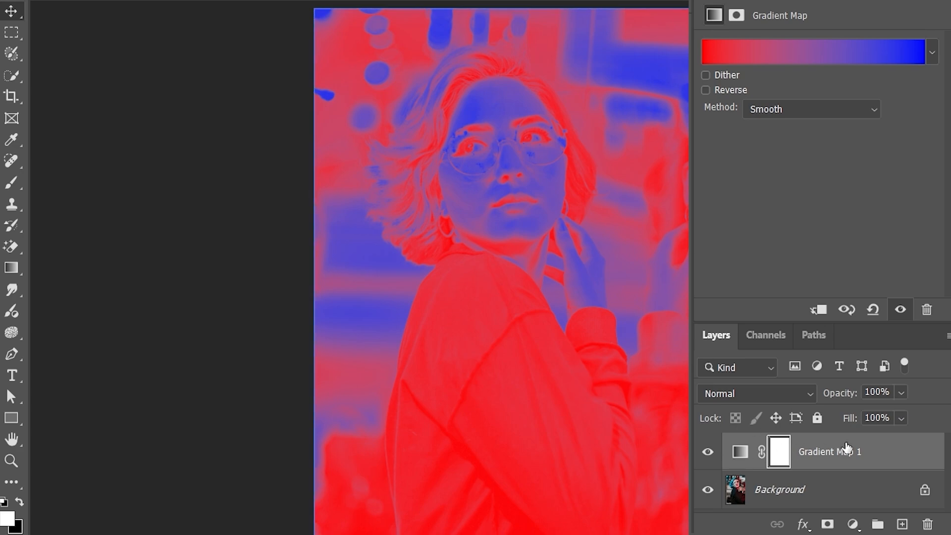
- Delete the Gradient Map layer and add a Gradient fill layer above the portrait
drag(880, 453, 929, 526)
click(853, 524)
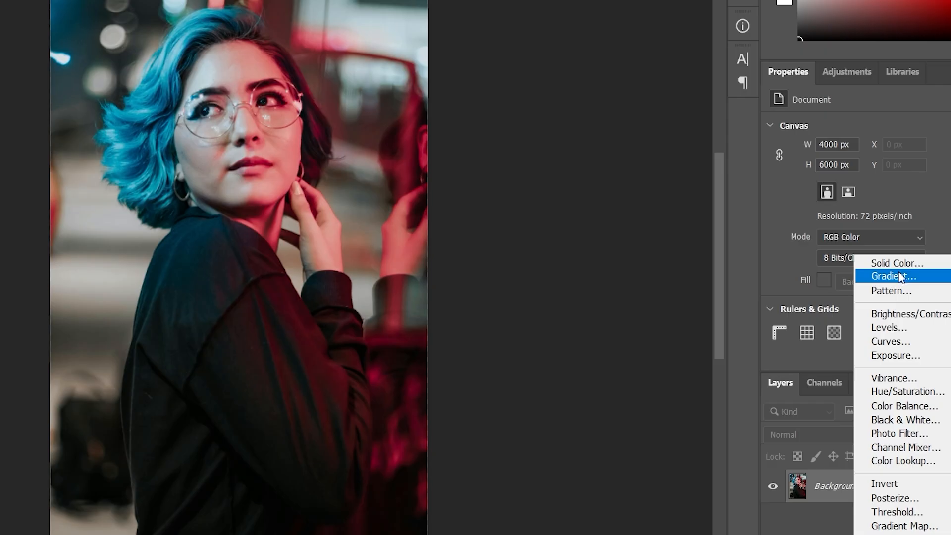
click(898, 276)
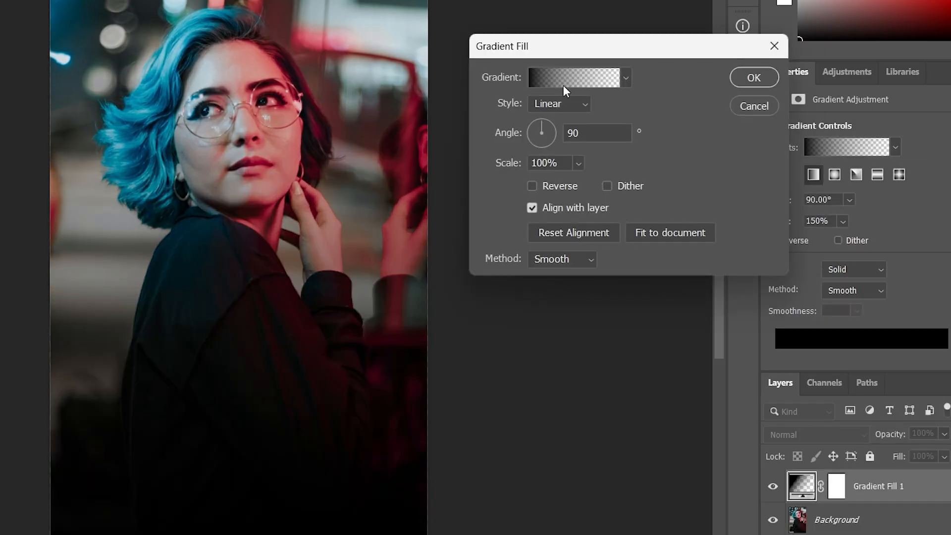
- Edit the fill's gradient and set its starting color stop to red, ff0000
click(563, 80)
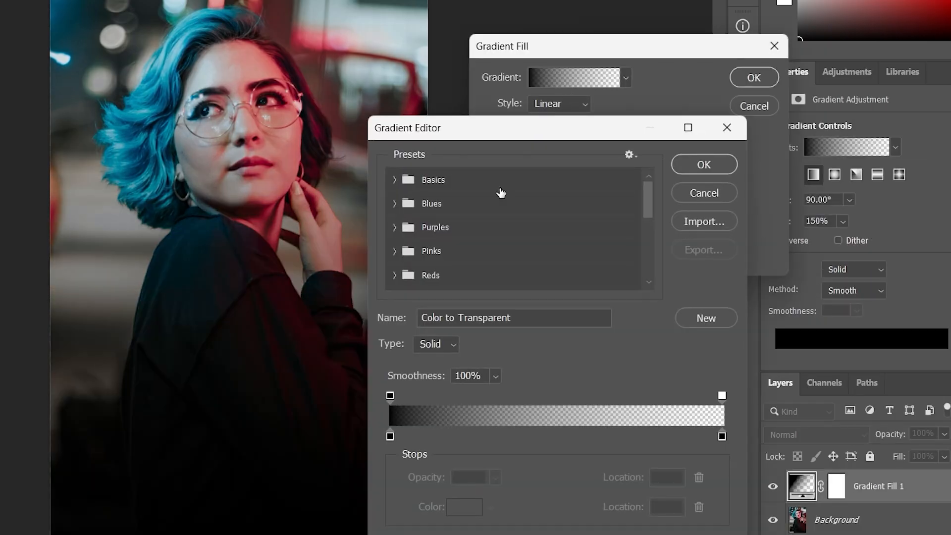
click(390, 437)
click(460, 510)
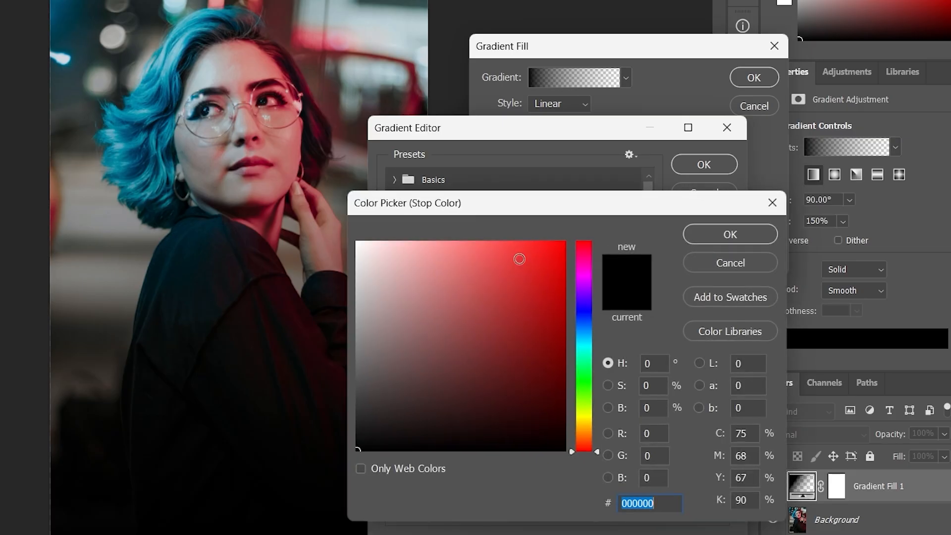
text(ff0000)
click(730, 234)
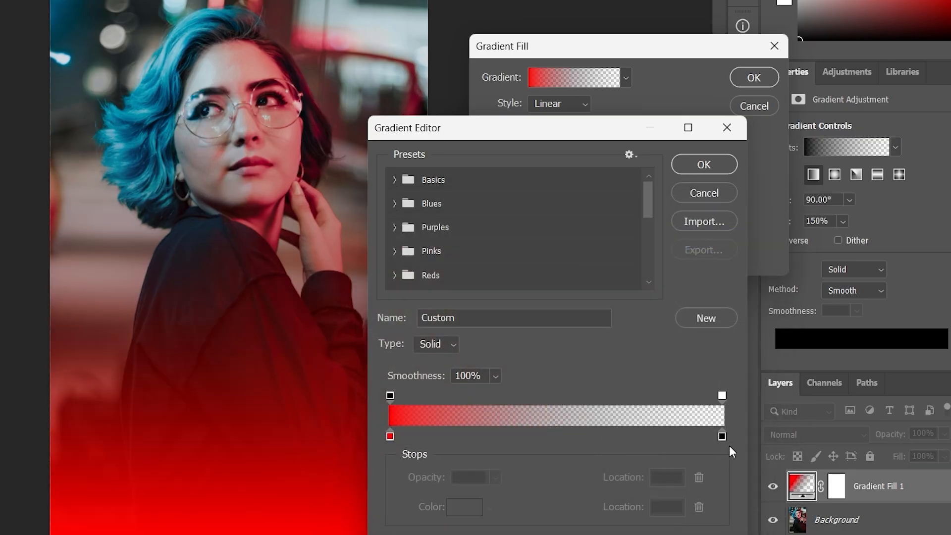
- Make the gradient's transparent end blue (3600ff) and fully opaque, and apply the gradient fill
click(722, 436)
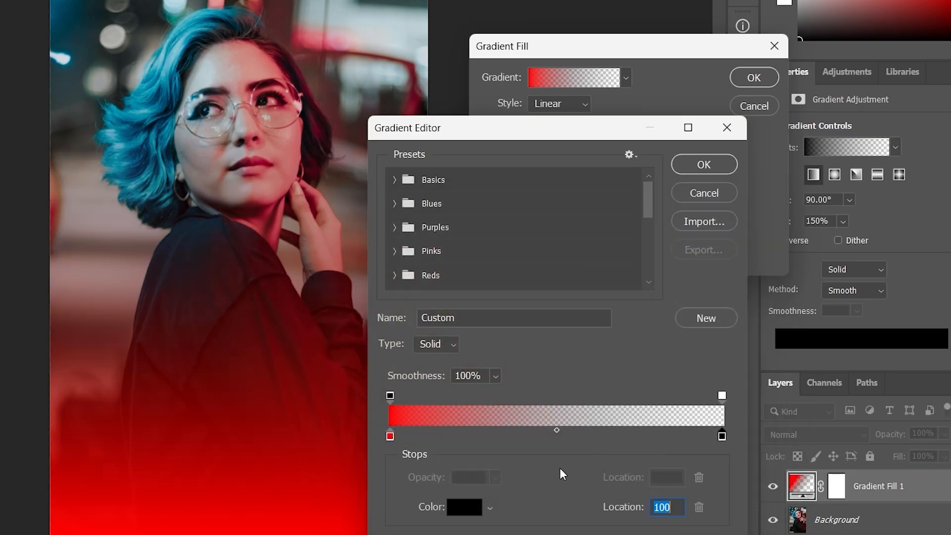
click(464, 507)
click(581, 302)
click(535, 268)
click(730, 232)
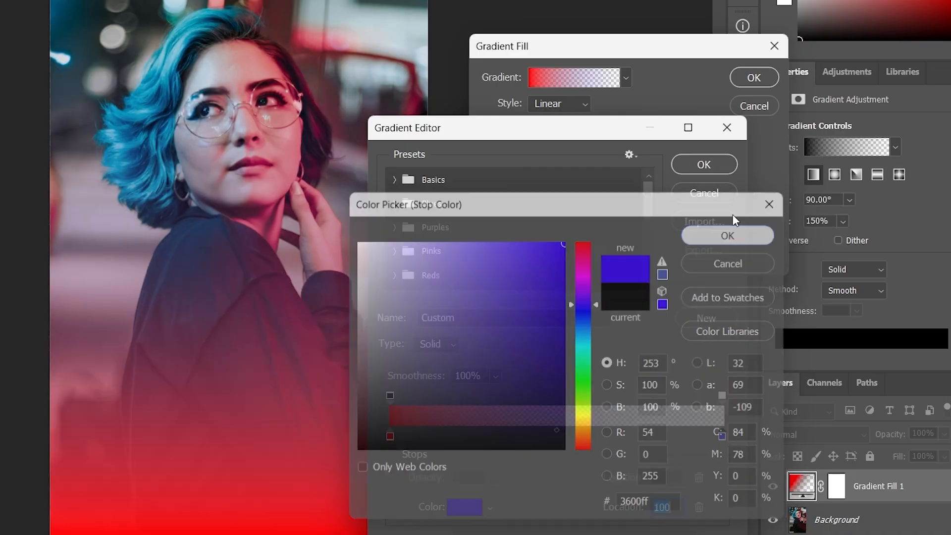
click(704, 163)
click(754, 78)
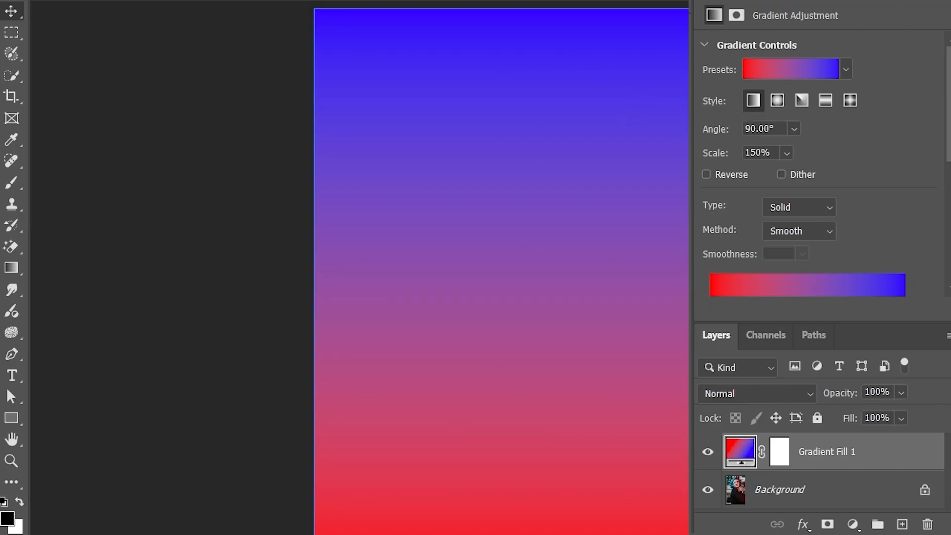
- Toggle the Gradient Fill layer's visibility to compare it with the photo, and delete the layer
click(708, 453)
click(708, 453)
drag(879, 450, 928, 524)
- Add a Gradient Map adjustment layer above the portrait and set its starting color stop to red, ff0000
click(854, 525)
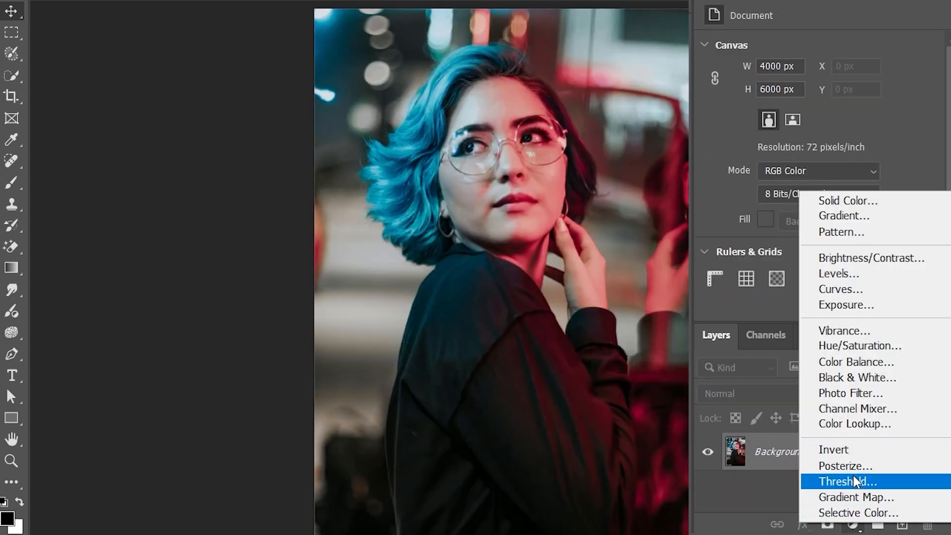
click(864, 498)
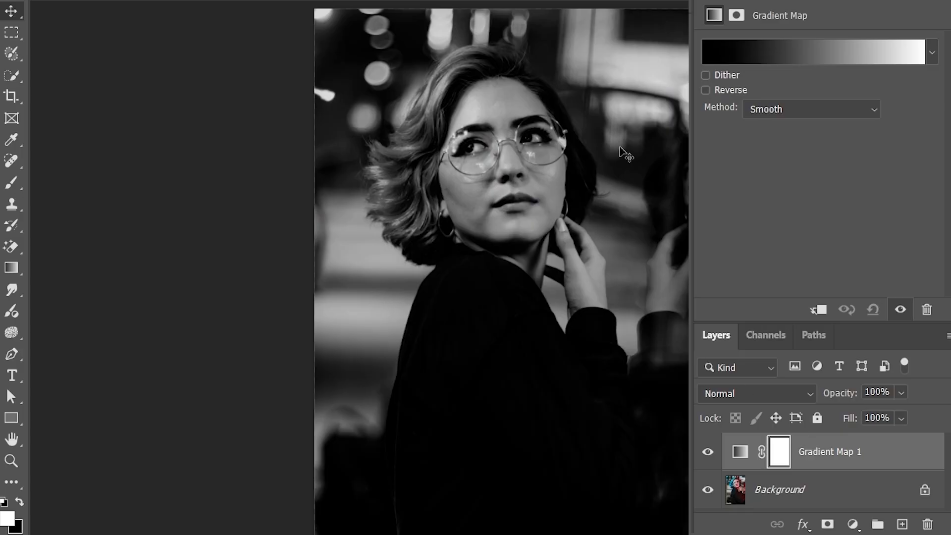
click(788, 54)
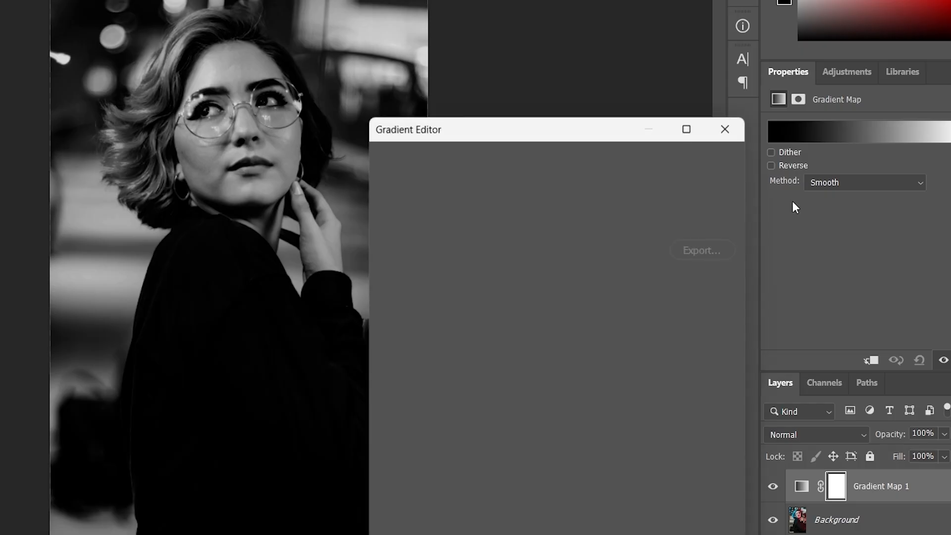
click(390, 436)
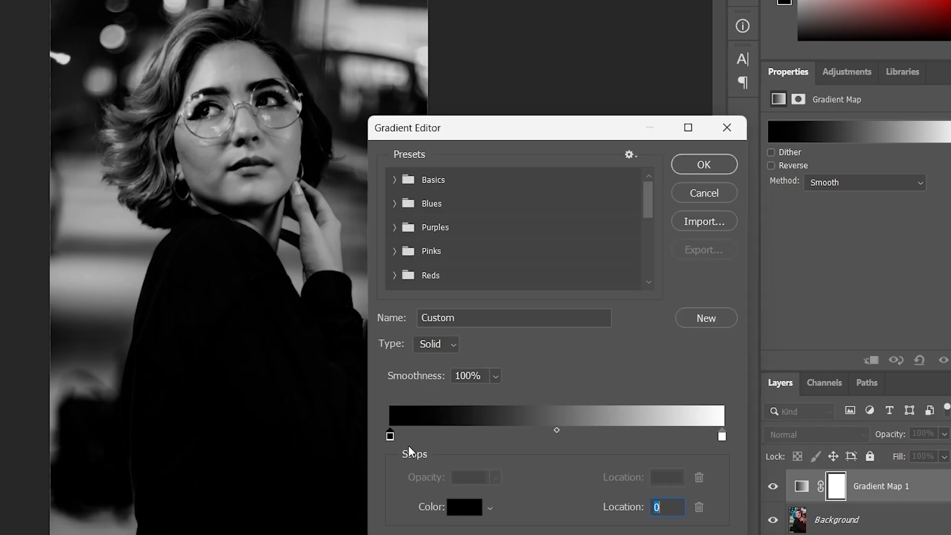
click(466, 506)
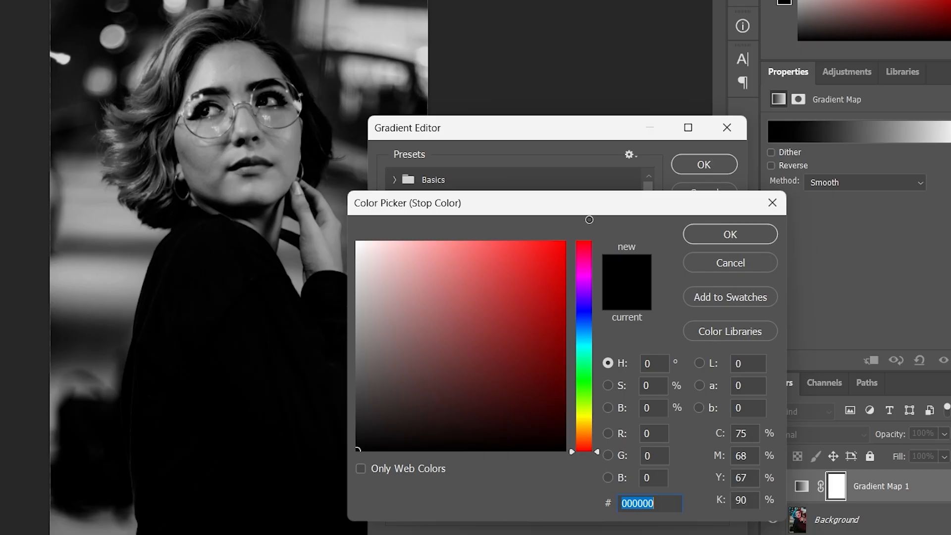
text(ff0000)
click(718, 243)
click(725, 163)
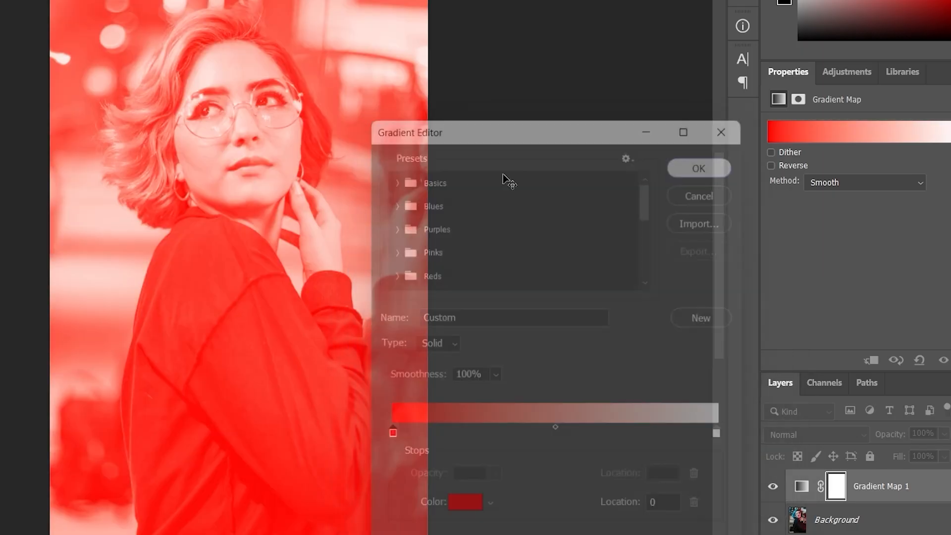
- Change the gradient map's white end stop to blue and set the layer's blend mode to Hue
click(893, 131)
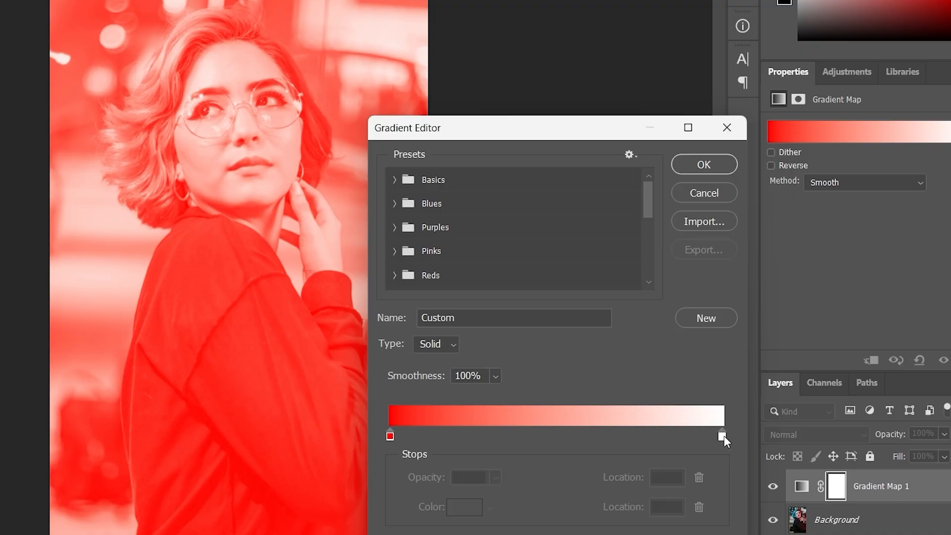
click(722, 436)
click(464, 506)
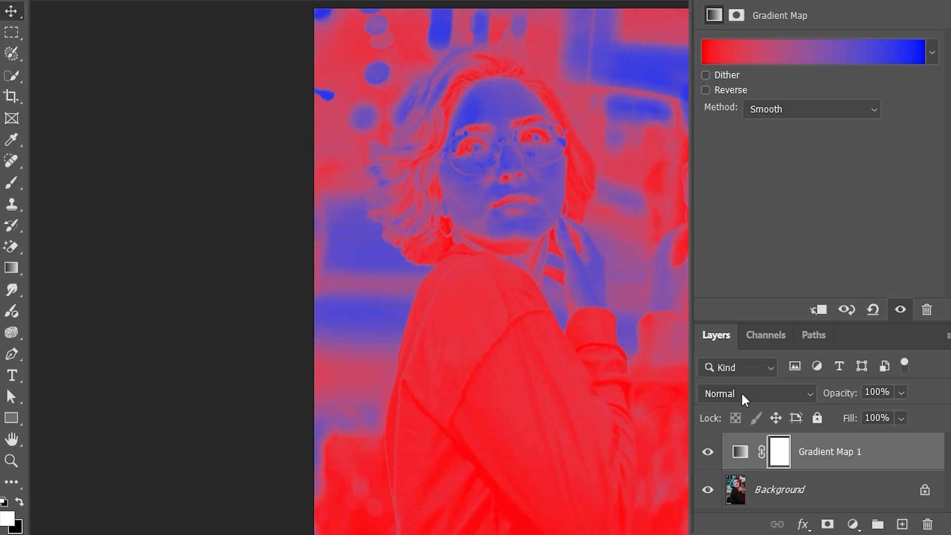
click(741, 394)
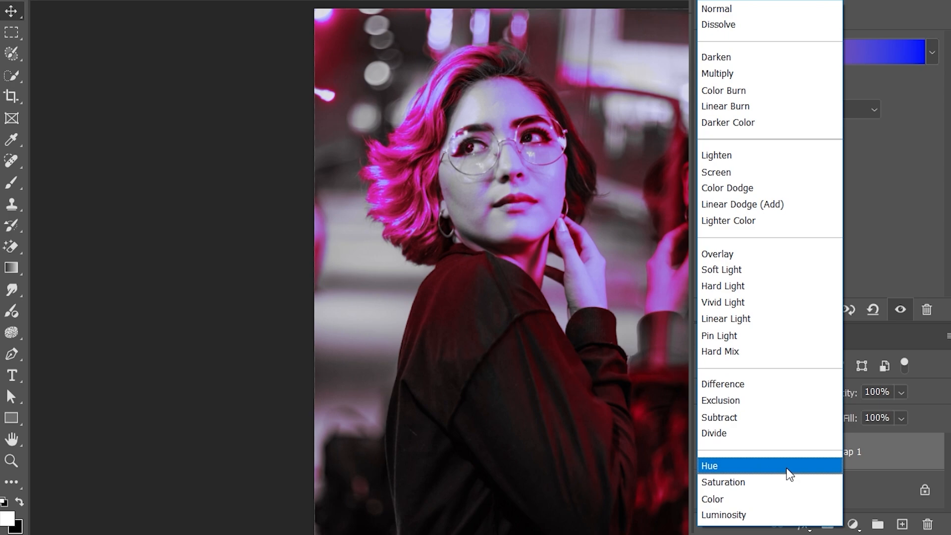
click(789, 474)
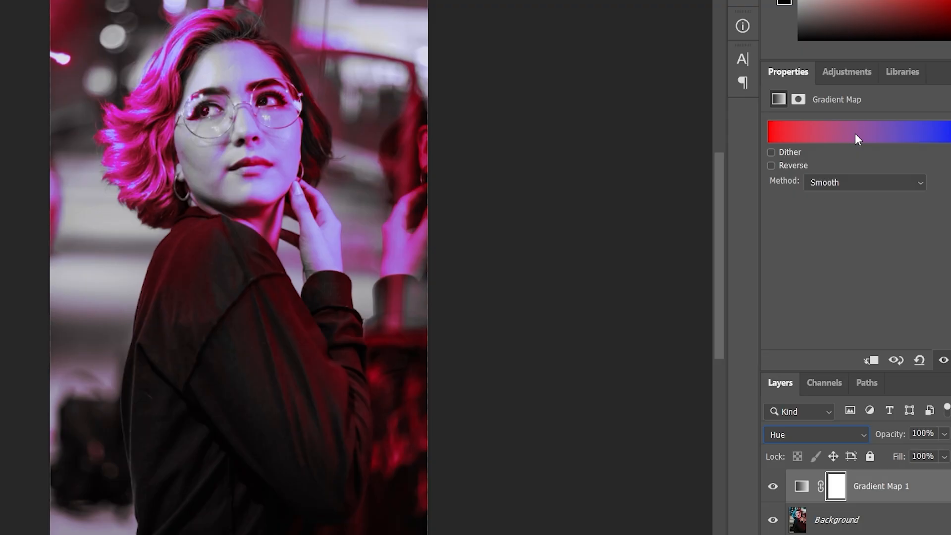
- Try presets from the Blues group on the gradient map, and apply the purple-to-blue Blue_24 preset
click(802, 60)
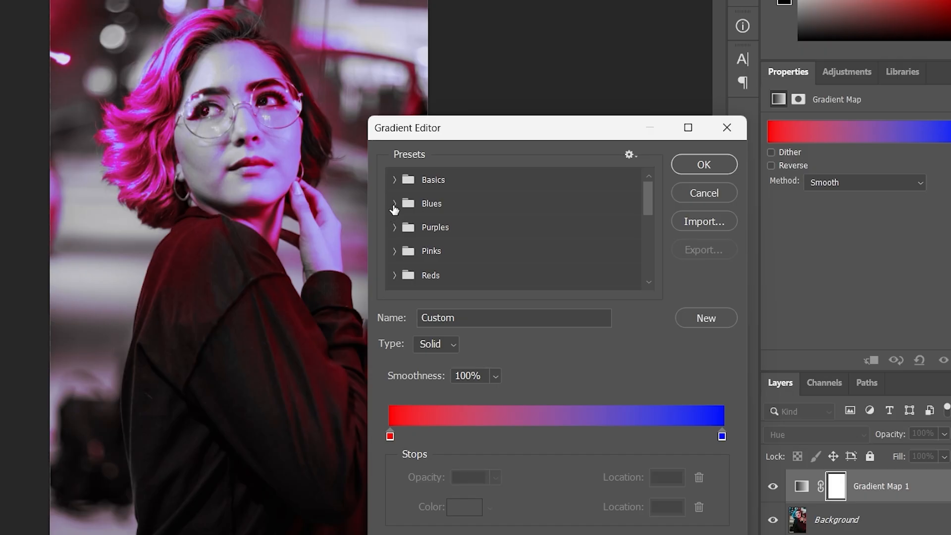
click(395, 204)
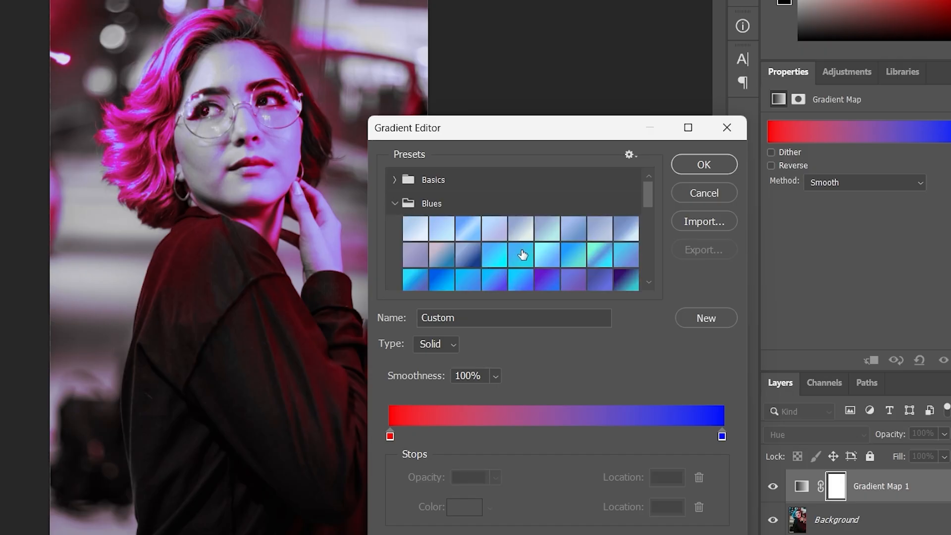
click(521, 255)
click(463, 225)
scroll(572, 258, down, 1)
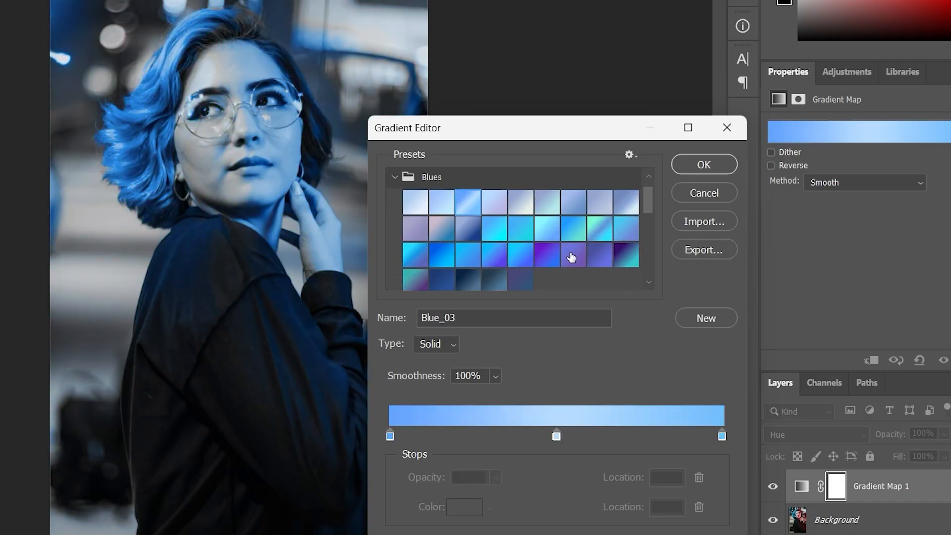
click(547, 254)
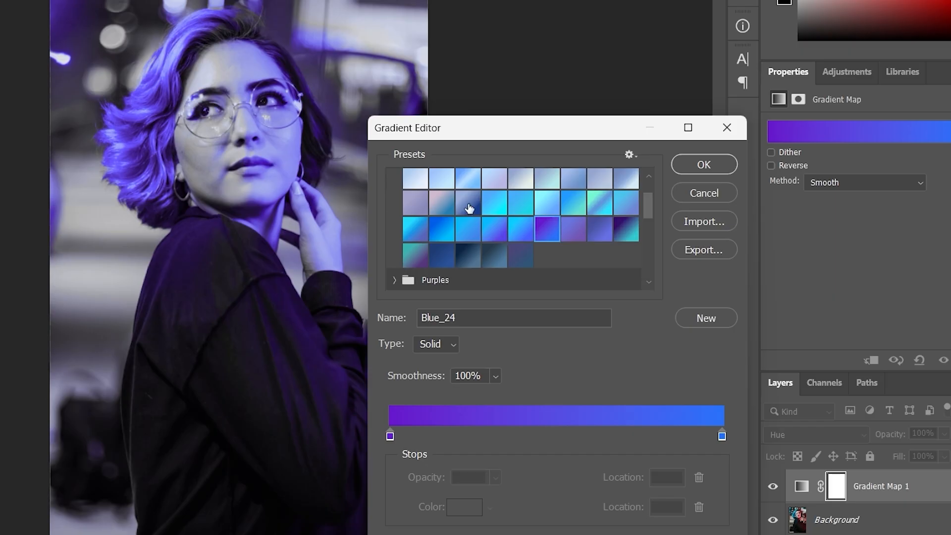
scroll(478, 223, down, 3)
scroll(411, 246, down, 2)
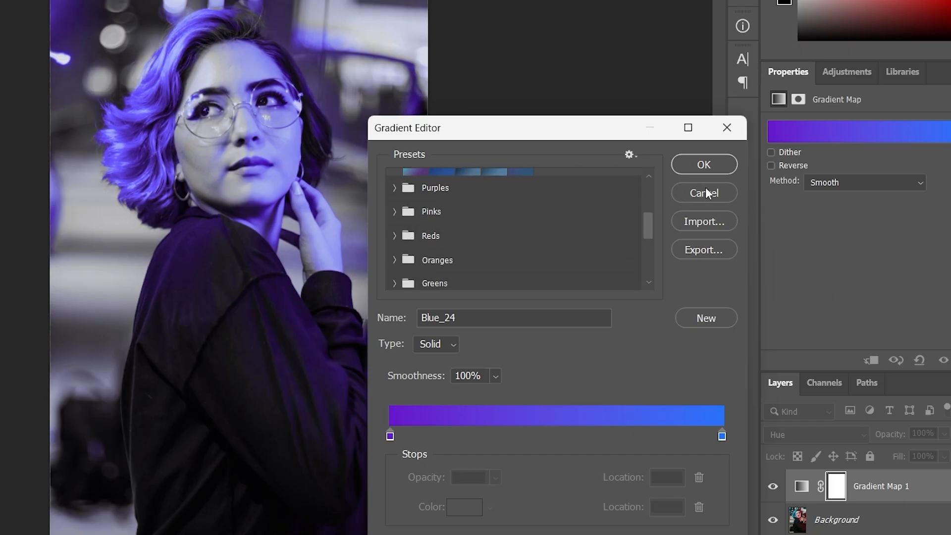
click(704, 165)
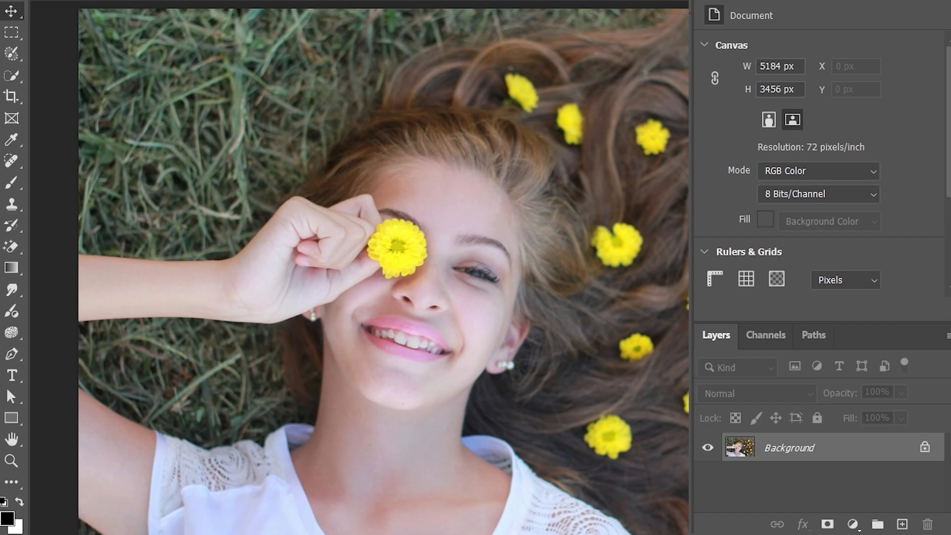
- Add a Selective Color adjustment layer above the photo with the yellow flowers and target the Yellows
click(852, 524)
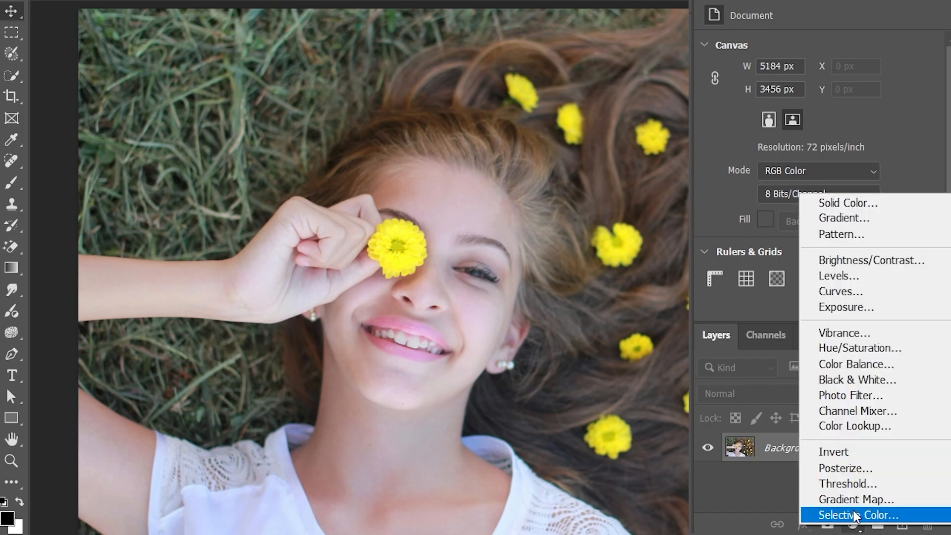
click(845, 515)
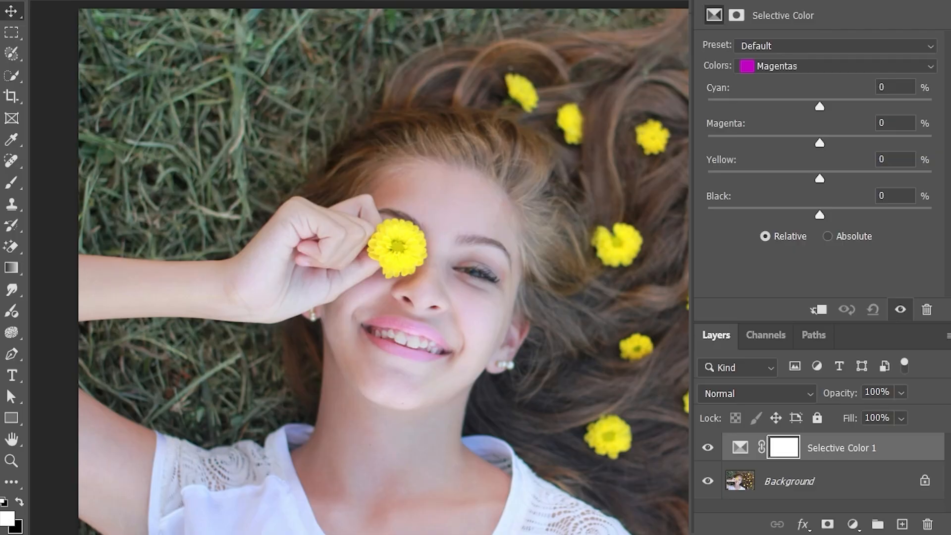
click(802, 67)
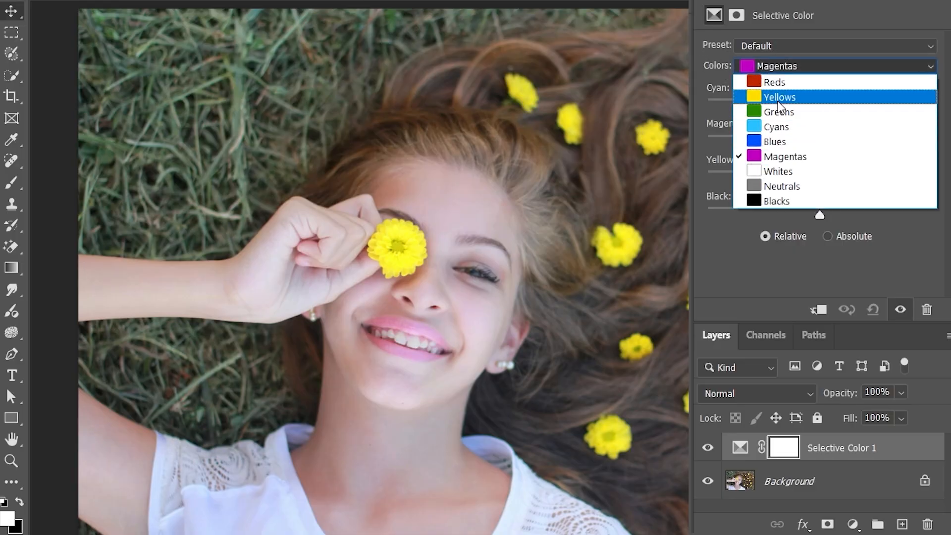
click(780, 99)
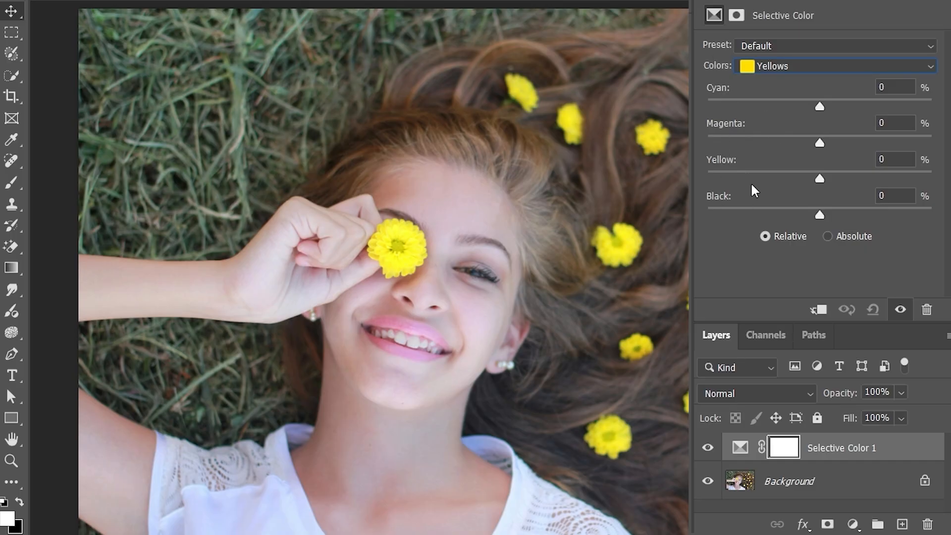
- Set the Yellows to Cyan +1, Magenta +33, Yellow +29 and Black +15 percent, and switch the method to Absolute
drag(820, 180, 890, 173)
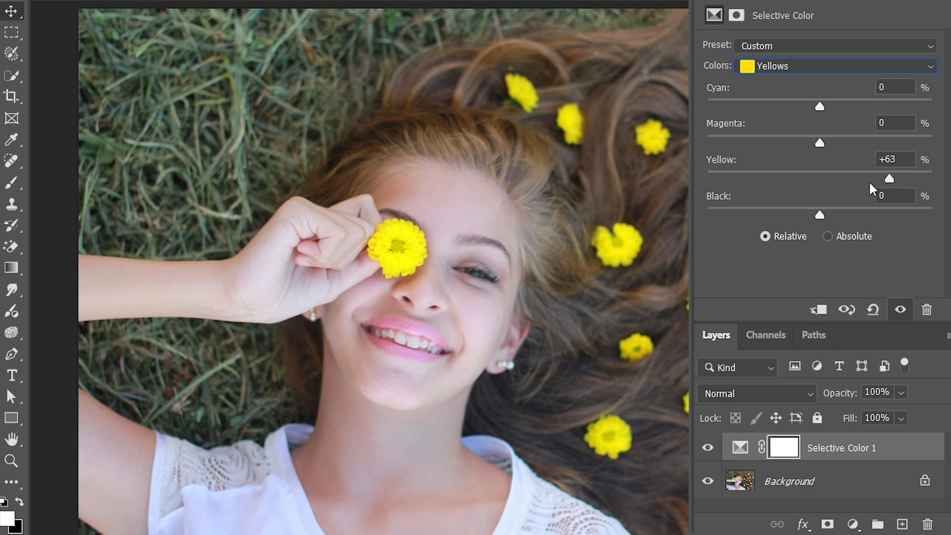
drag(821, 143, 845, 142)
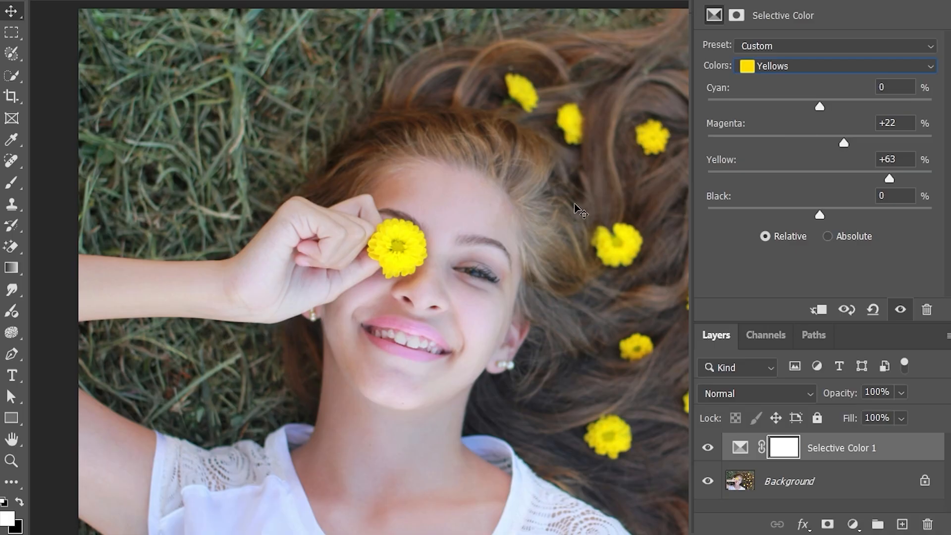
drag(844, 143, 858, 147)
drag(821, 110, 795, 114)
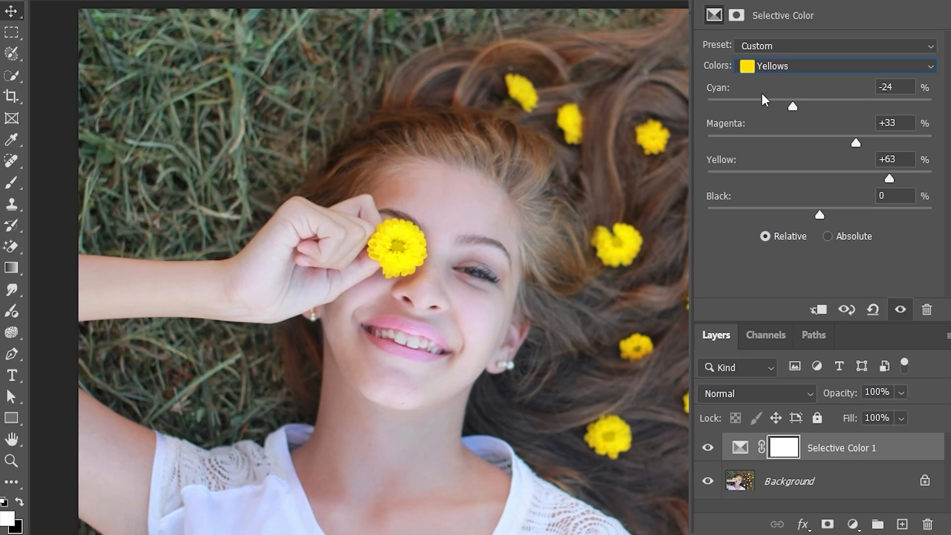
drag(792, 107, 822, 108)
mouse_move(895, 179)
mouse_down()
mouse_move(754, 178)
mouse_move(881, 167)
mouse_up()
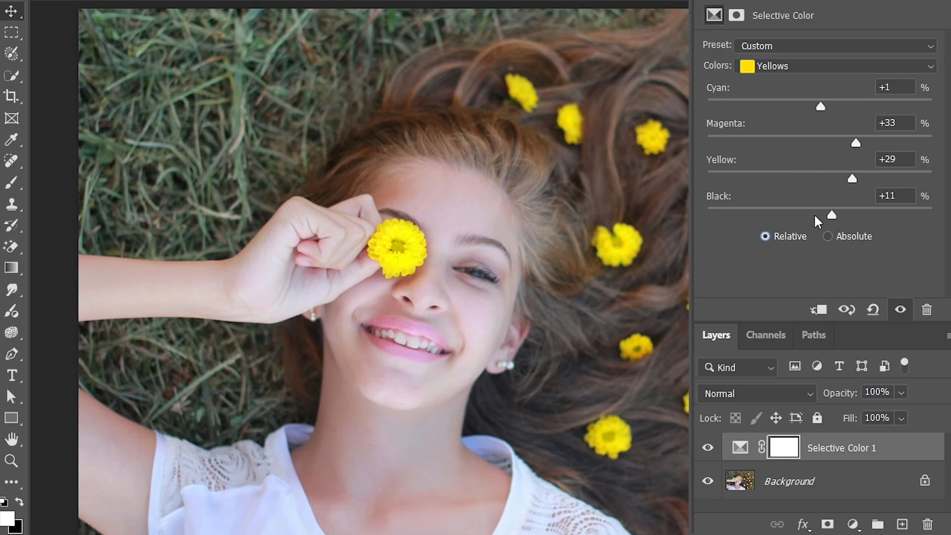
mouse_move(832, 215)
mouse_down()
mouse_move(718, 214)
mouse_move(909, 214)
mouse_move(828, 214)
mouse_move(860, 223)
mouse_move(837, 222)
mouse_up()
click(827, 237)
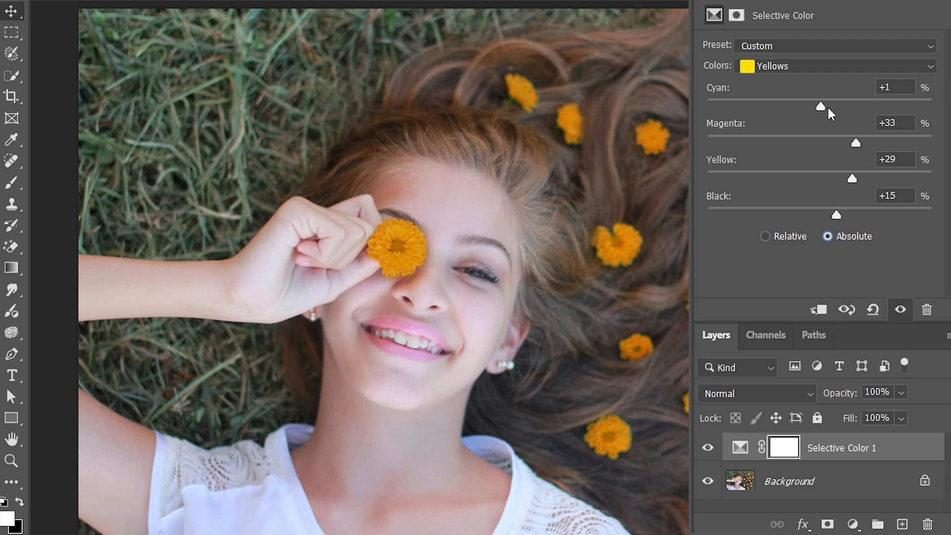
- Turn the flowers pink by setting the Yellows to Cyan -43, Magenta +30, Yellow -85 and Black -9 percent
drag(828, 110, 776, 106)
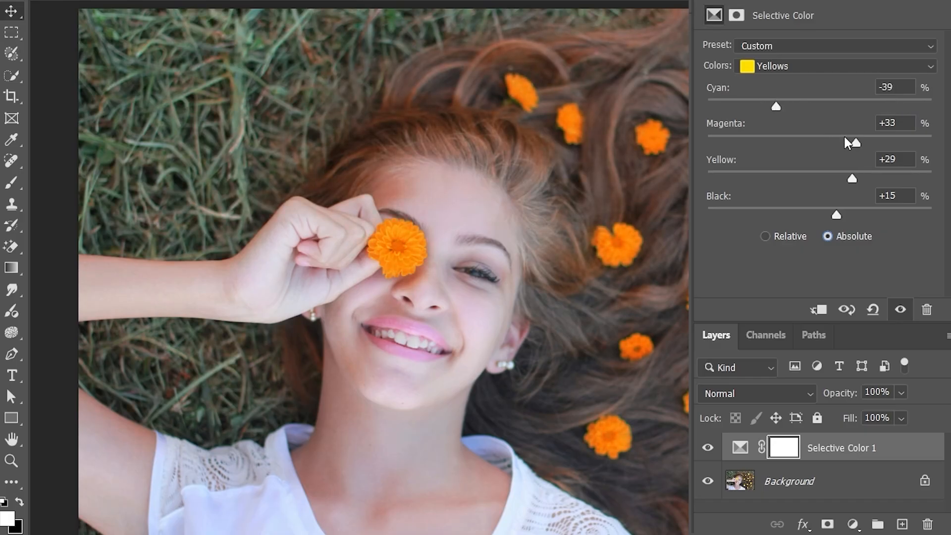
drag(856, 143, 726, 181)
drag(836, 215, 809, 215)
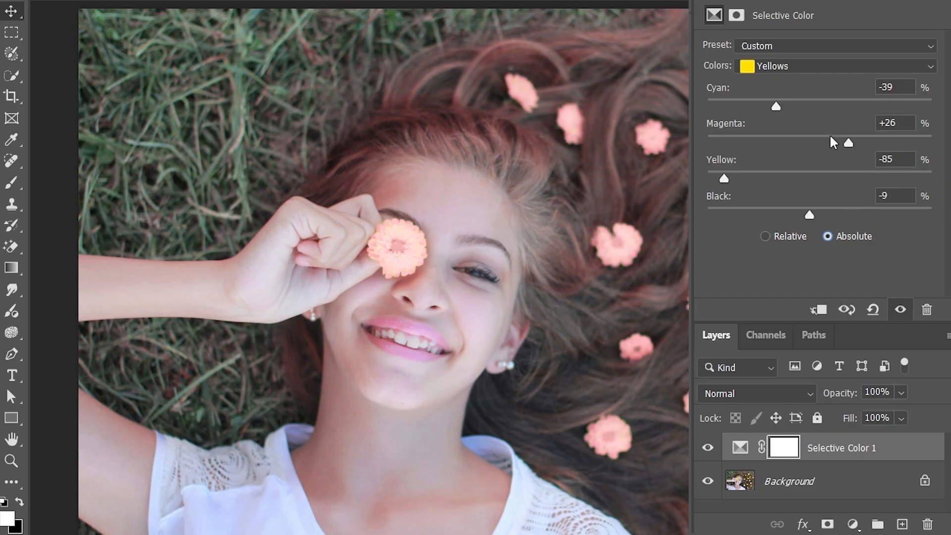
mouse_move(844, 143)
mouse_down()
mouse_move(916, 145)
mouse_move(852, 144)
mouse_up()
mouse_move(776, 106)
mouse_down()
mouse_move(828, 106)
mouse_move(767, 108)
mouse_move(872, 107)
mouse_move(746, 108)
mouse_move(774, 112)
mouse_up()
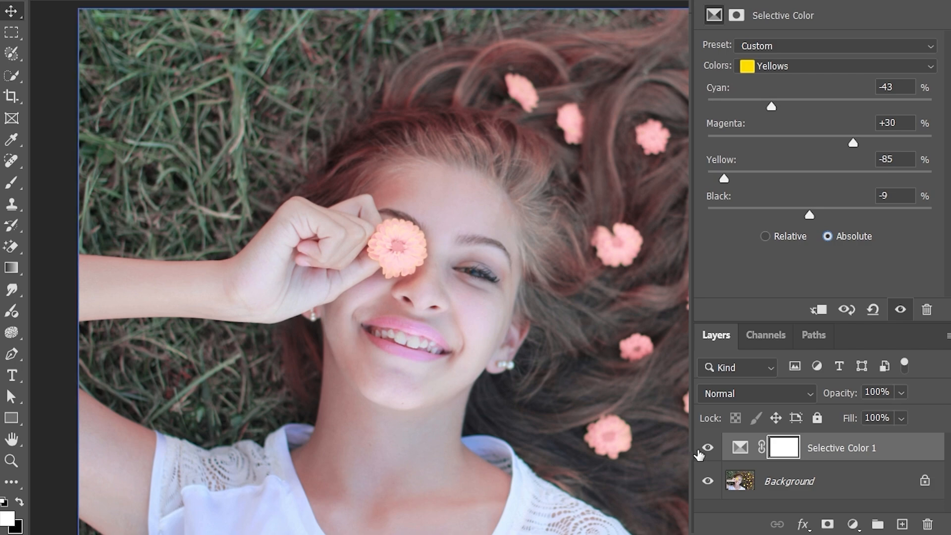
- Toggle the Selective Color layer's visibility repeatedly to compare the recolored flowers with the original photo
click(708, 448)
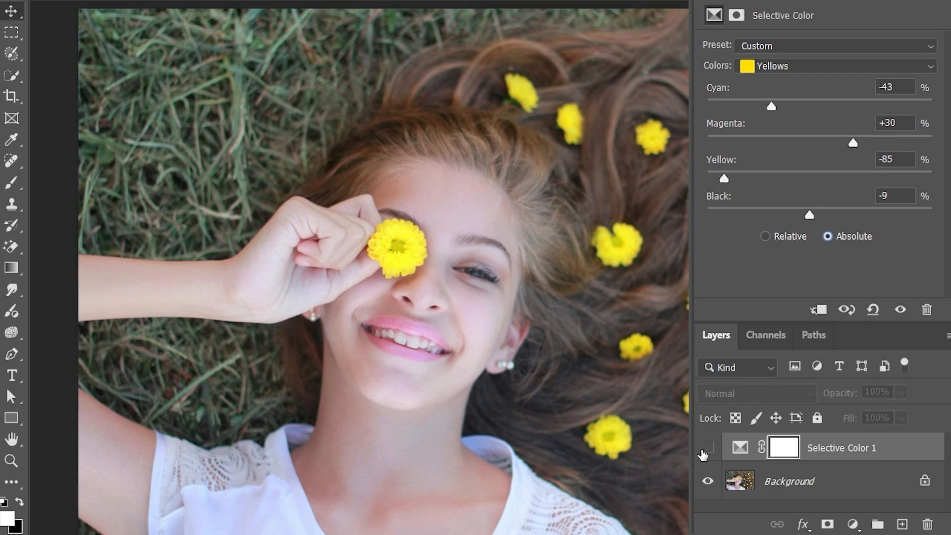
click(703, 451)
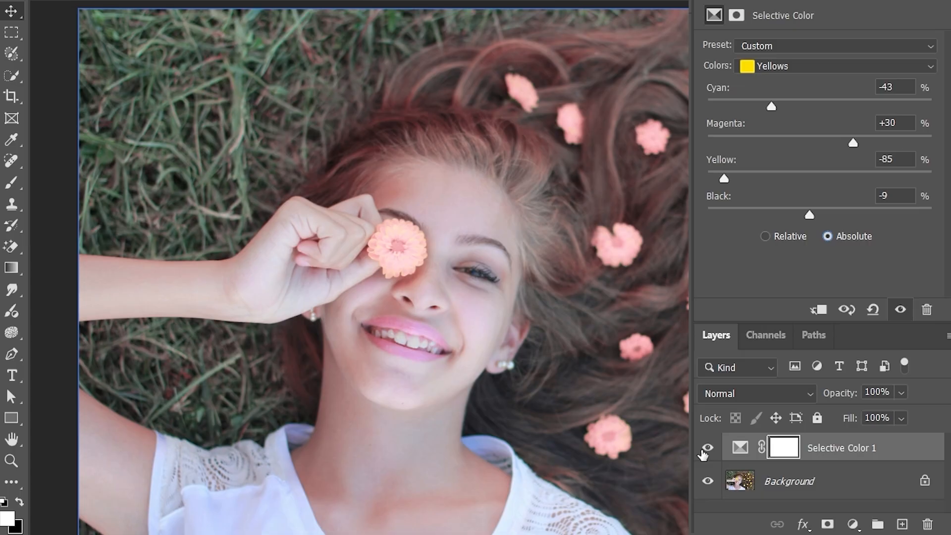
click(706, 449)
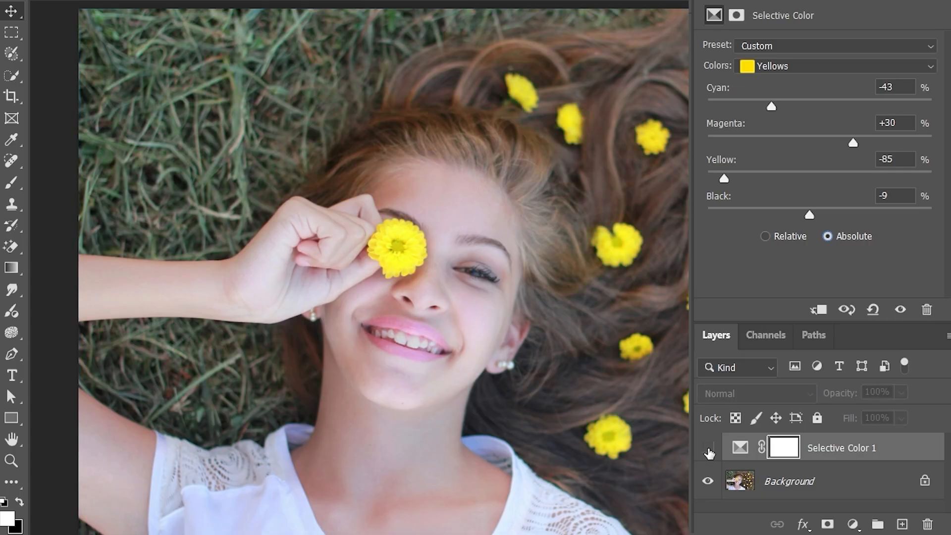
click(709, 449)
click(708, 450)
click(709, 449)
click(708, 449)
click(709, 449)
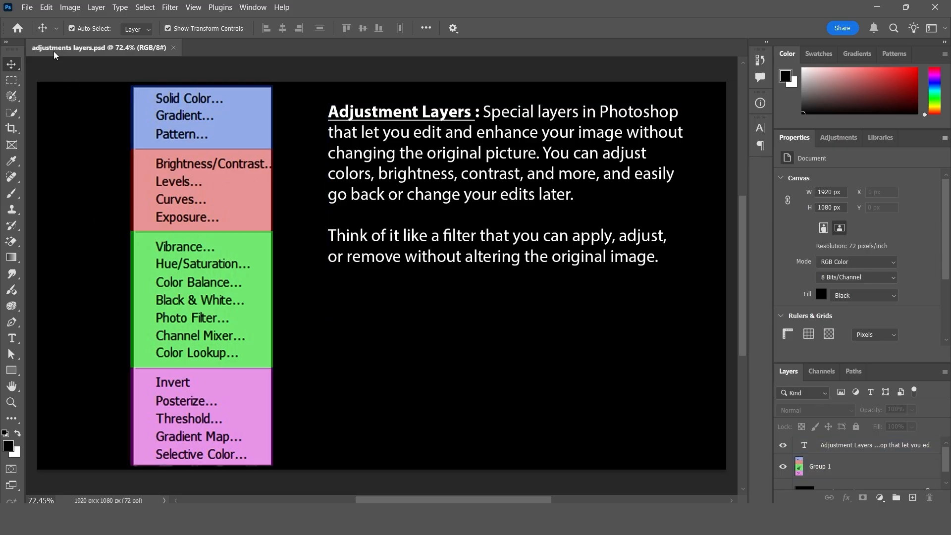
- Open the keyboard shortcuts editor and examine the Layer commands, especially which New Adjustment Layer entries have shortcuts
click(46, 8)
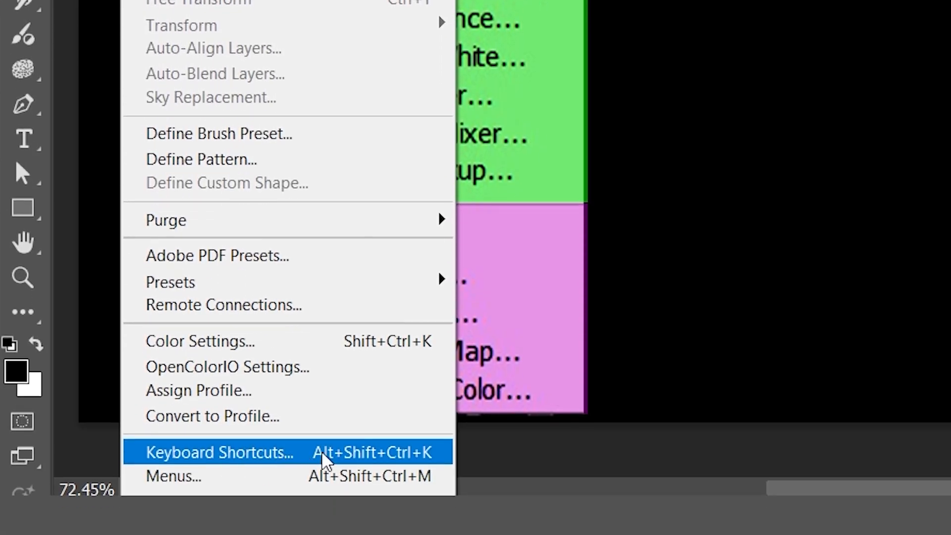
click(322, 451)
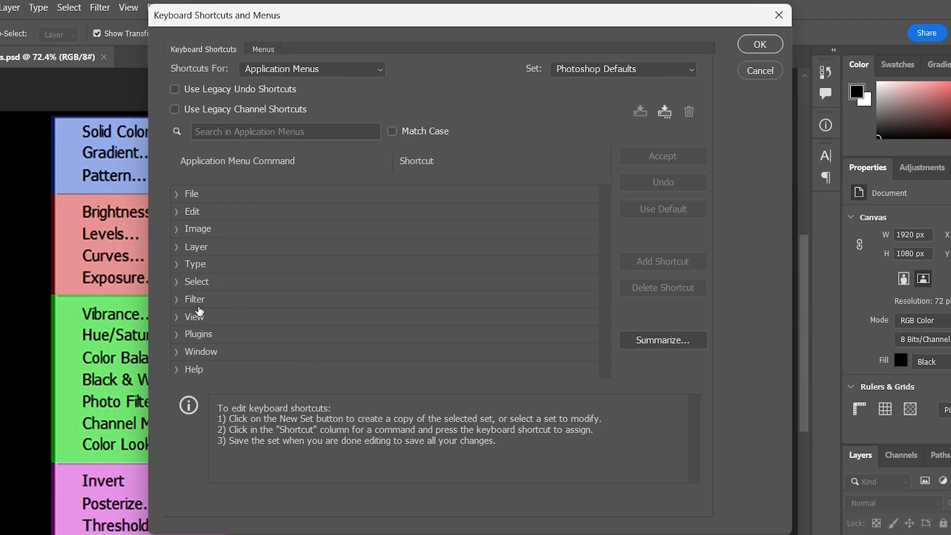
click(177, 247)
scroll(226, 297, down, 1)
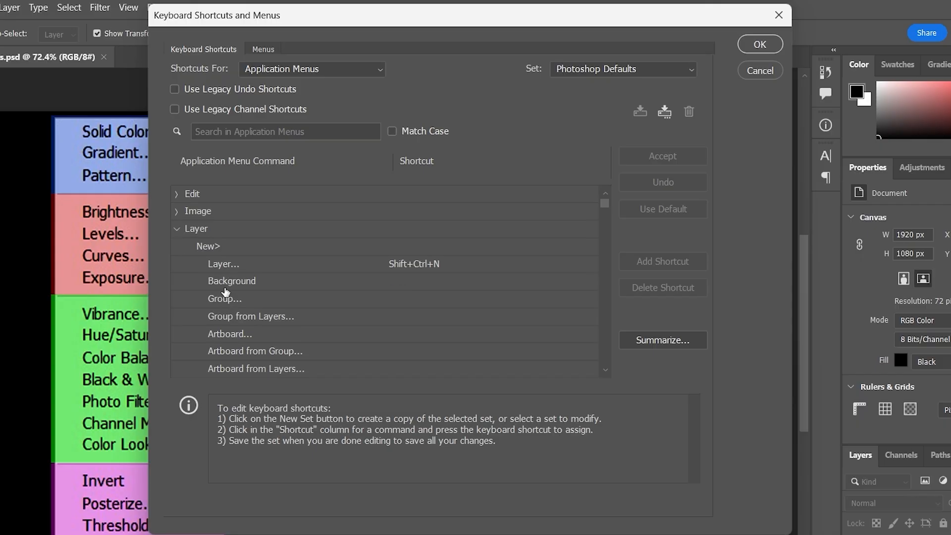
scroll(225, 293, up, 1)
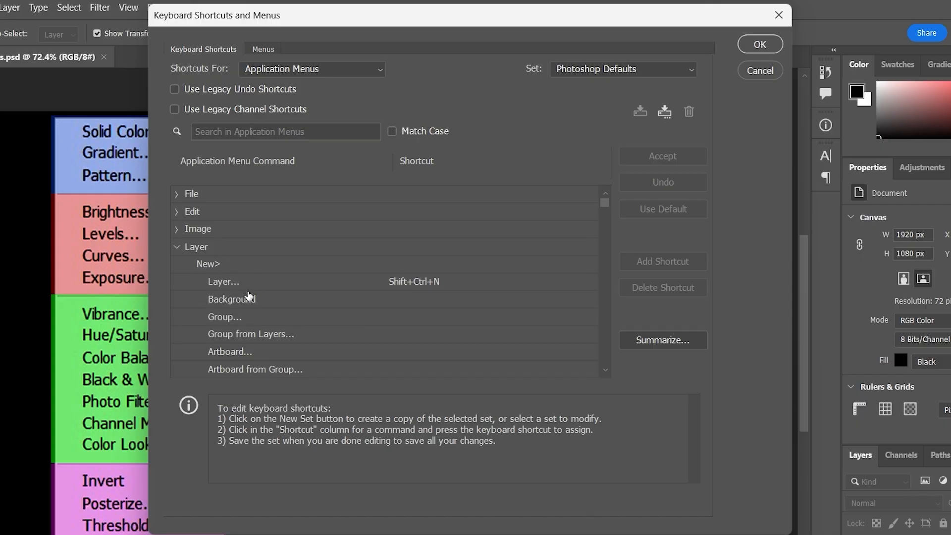
scroll(249, 296, down, 4)
scroll(242, 292, down, 2)
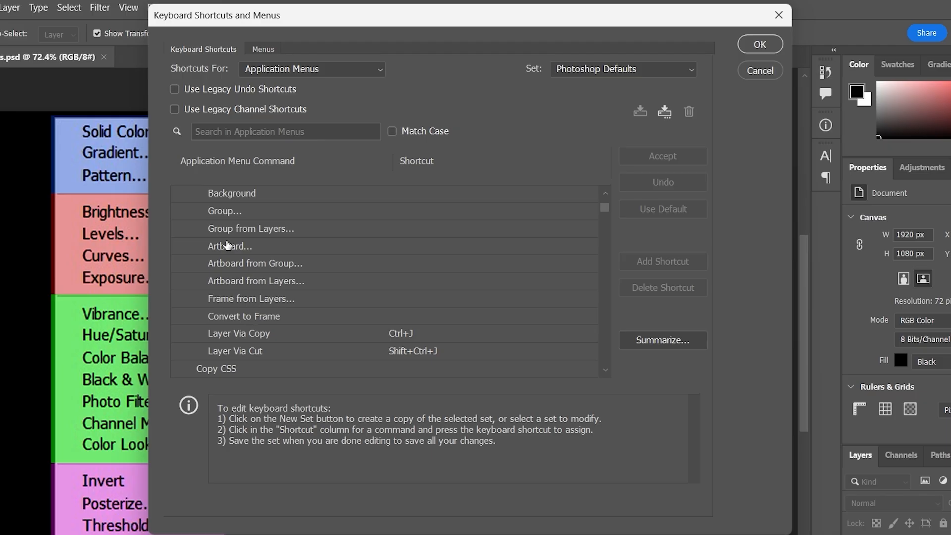
scroll(250, 282, down, 8)
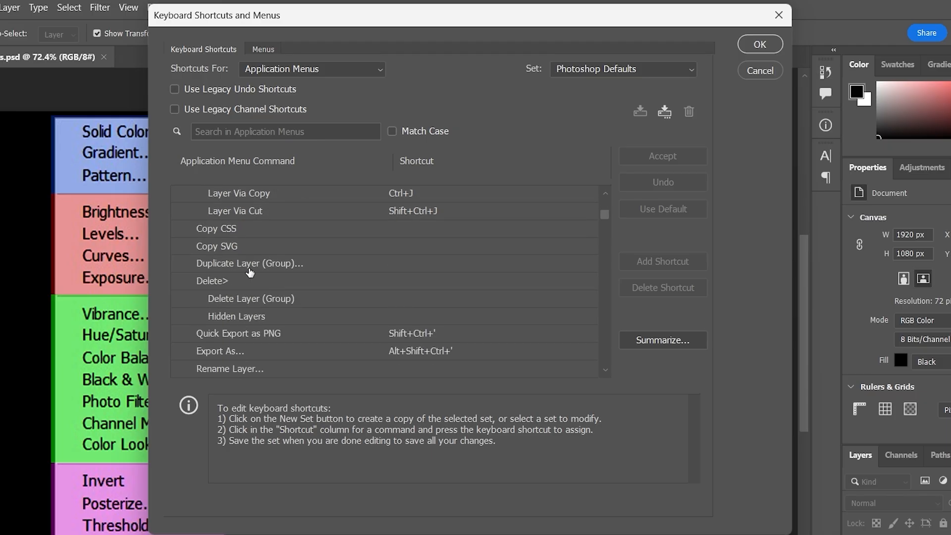
scroll(249, 272, down, 8)
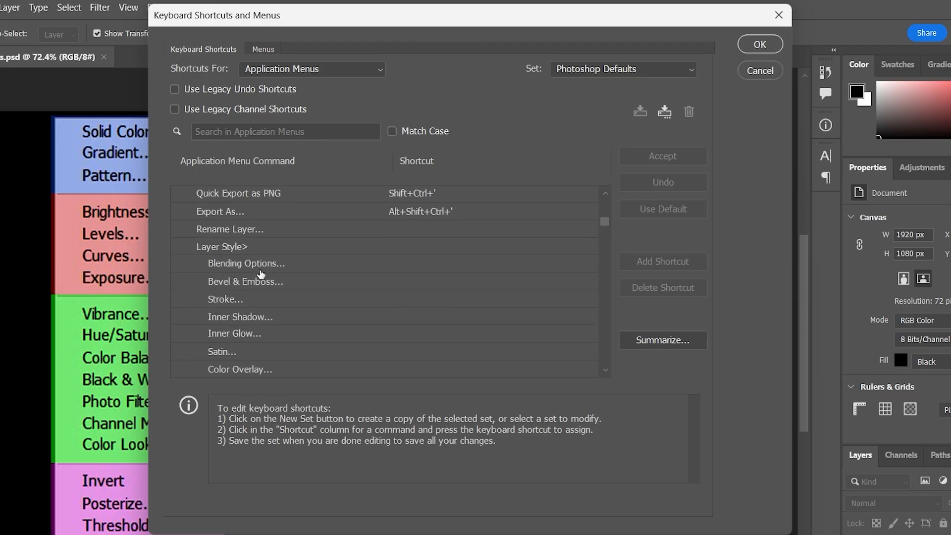
scroll(261, 274, down, 4)
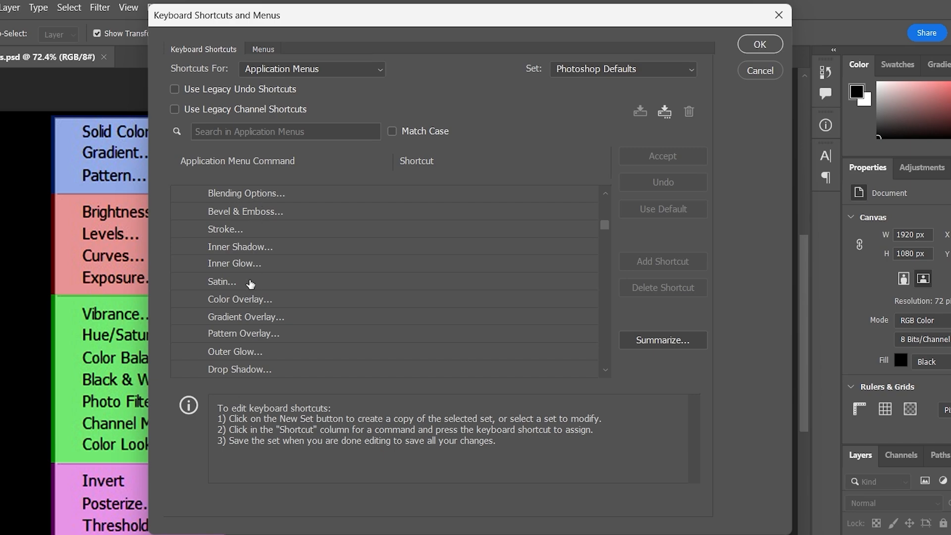
scroll(241, 277, down, 5)
scroll(240, 261, down, 11)
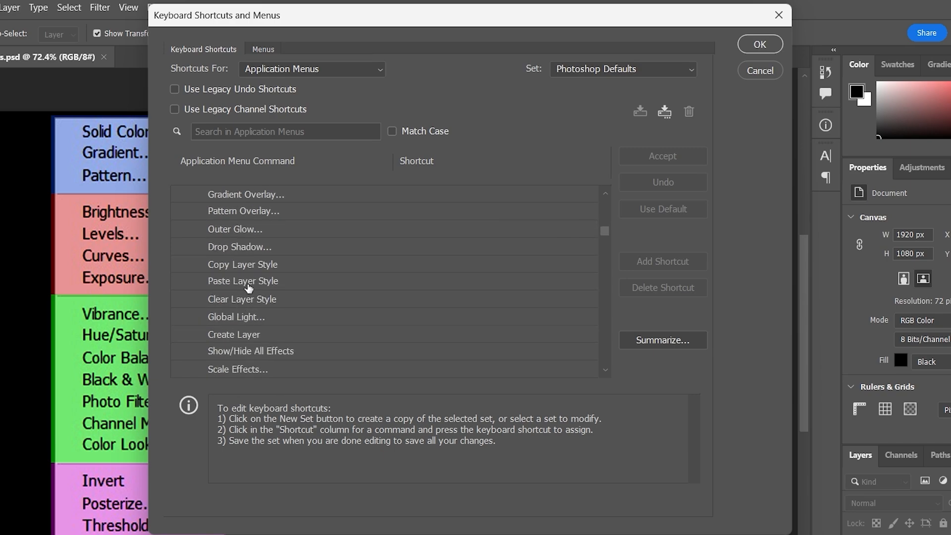
scroll(250, 268, down, 1)
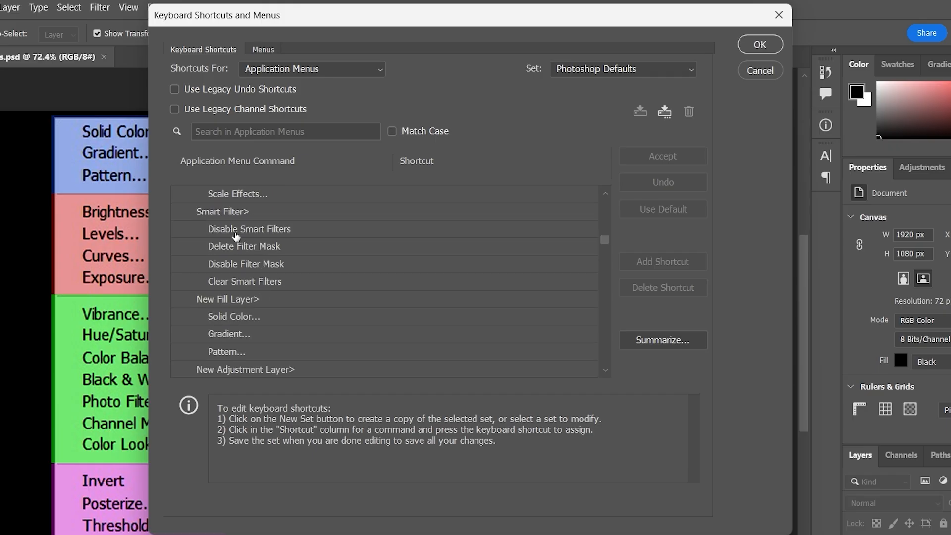
scroll(244, 287, down, 2)
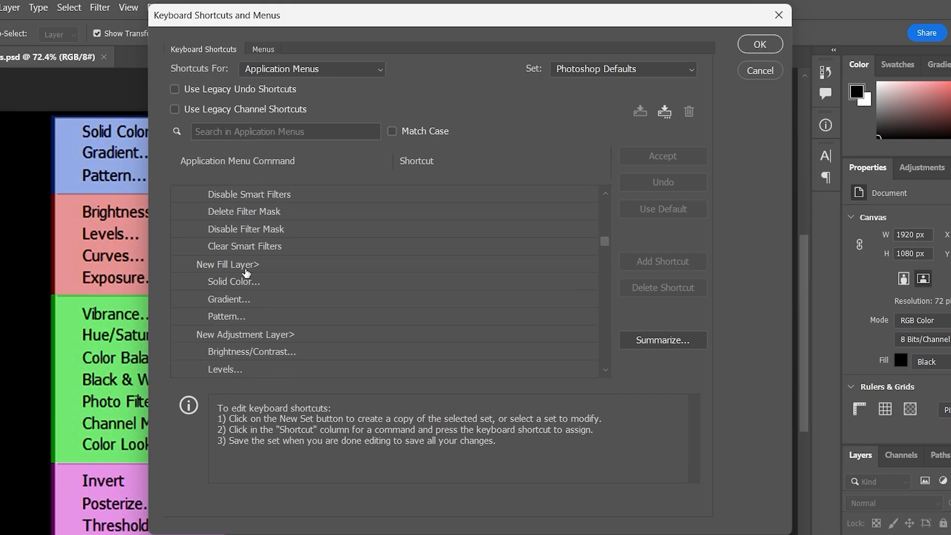
scroll(238, 273, down, 2)
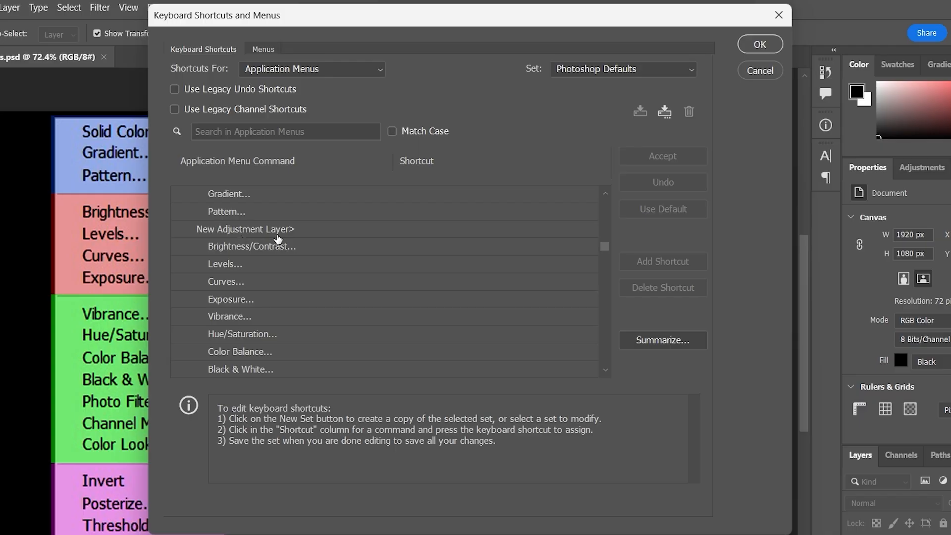
scroll(241, 239, down, 3)
scroll(236, 292, down, 3)
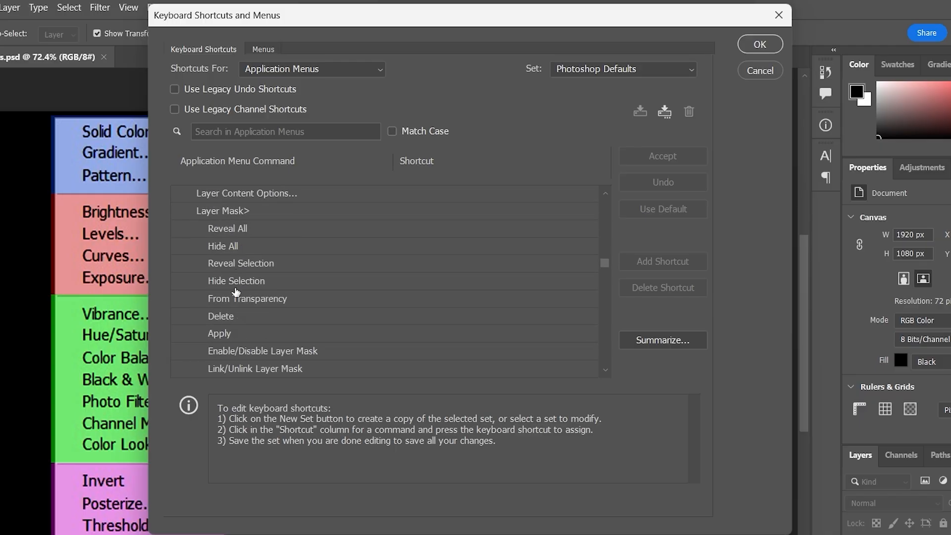
scroll(266, 296, up, 1)
scroll(284, 249, up, 1)
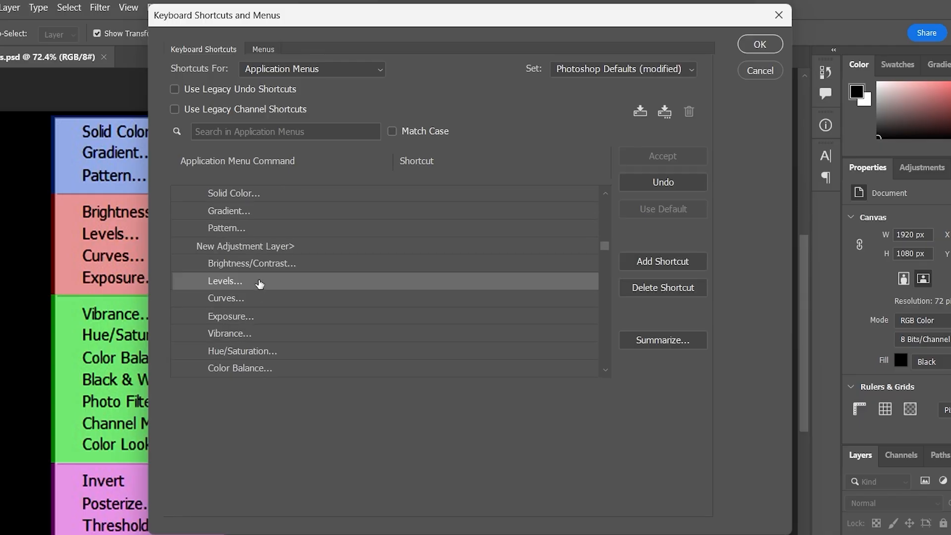
- Check the shortcut fields of the Levels and Curves adjustment layer commands, and close the shortcuts editor without assigning anything
click(259, 284)
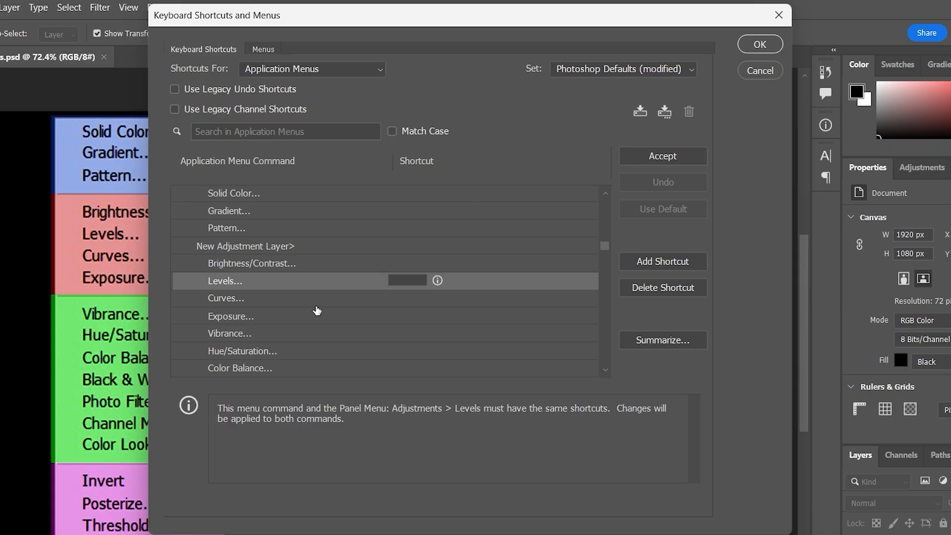
click(289, 304)
click(285, 284)
click(778, 14)
- Look over the shortcuts of the Image Adjustments commands, such as Levels, Curves and Hue/Saturation
click(136, 11)
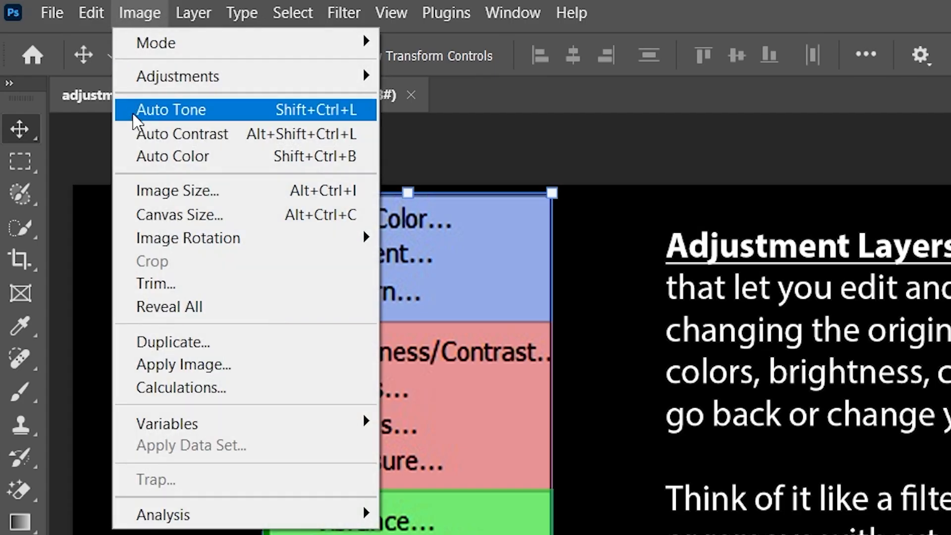
mouse_move(233, 85)
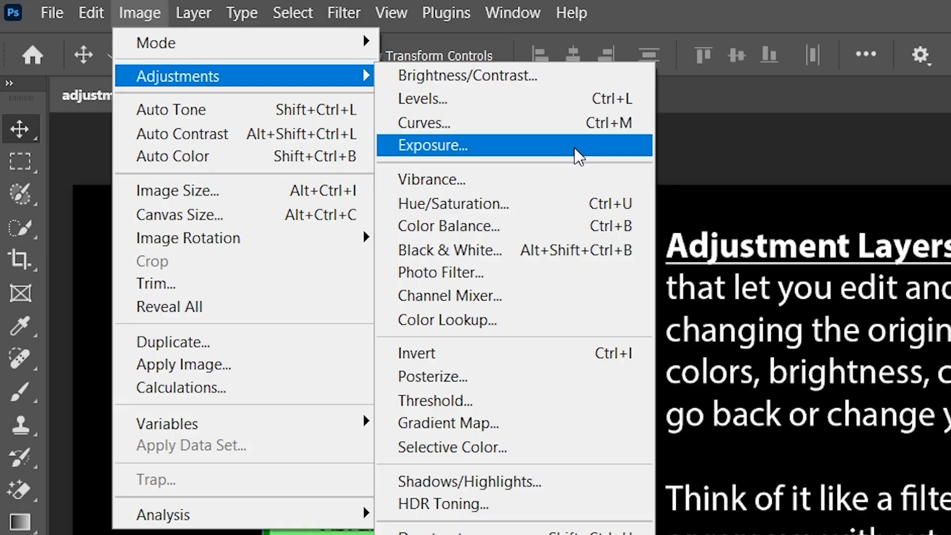
- Assign the shortcut Ctrl+E to the Exposure command under New Adjustment Layer, accept the conflict with Merge Layers and save the change
mouse_move(93, 17)
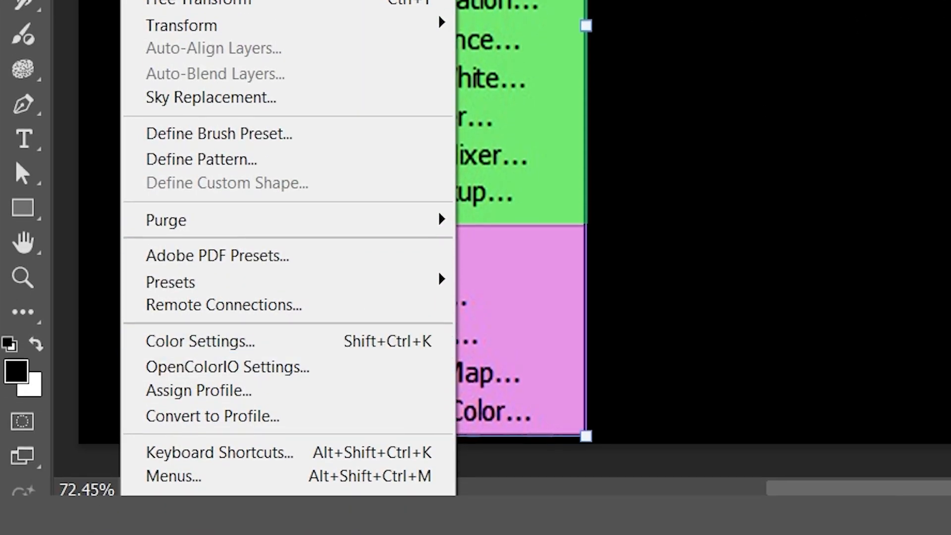
click(275, 461)
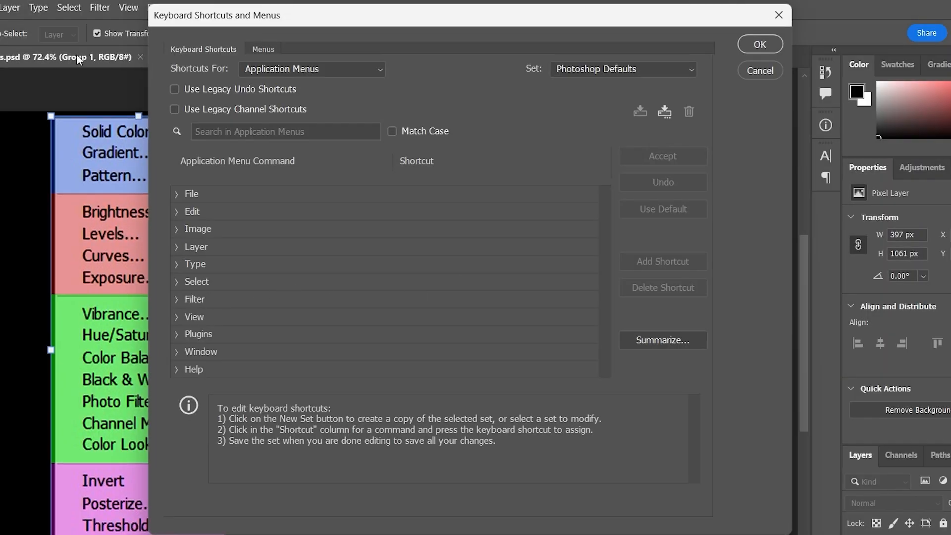
click(178, 250)
scroll(274, 304, down, 3)
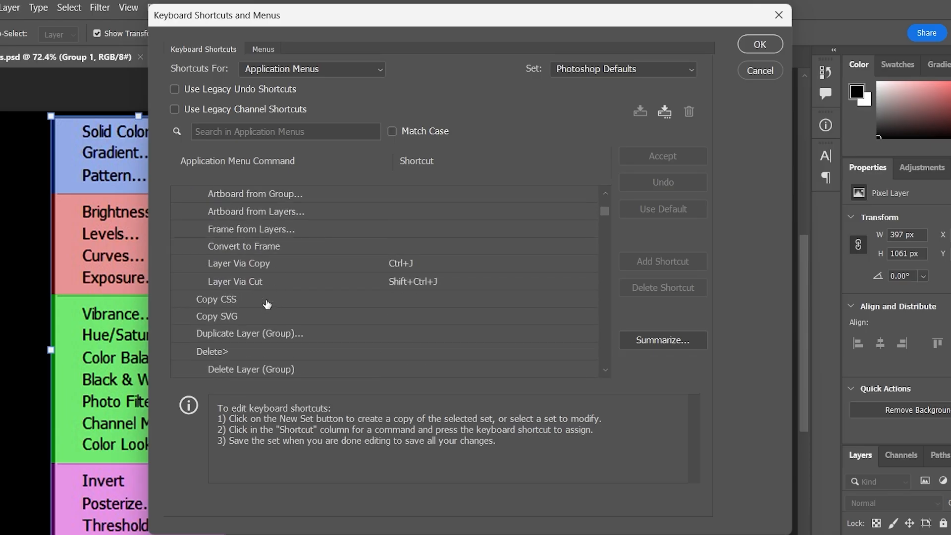
scroll(266, 303, down, 9)
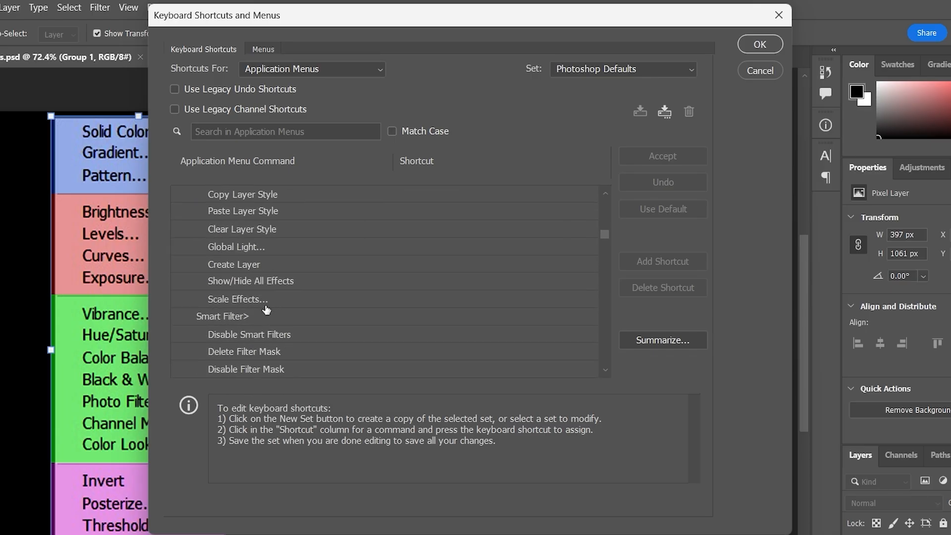
scroll(267, 310, down, 9)
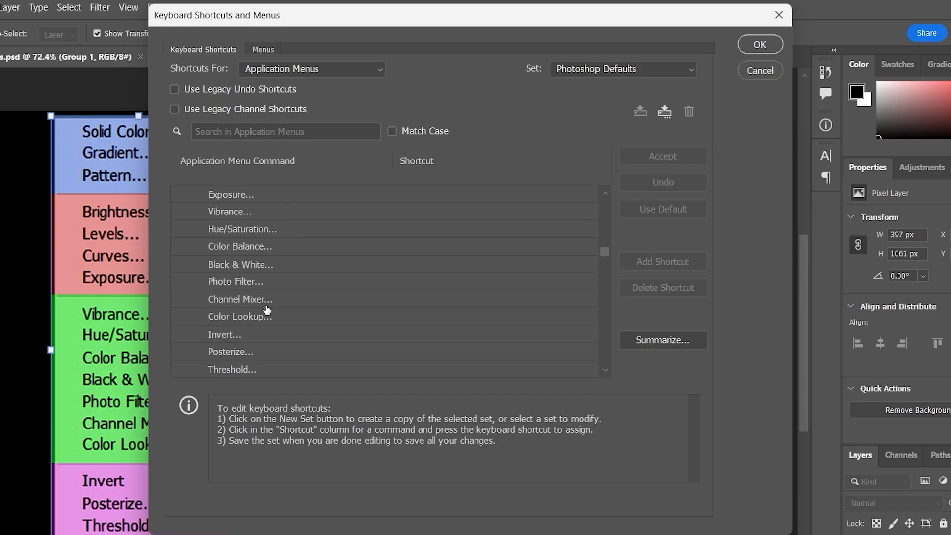
scroll(267, 310, up, 1)
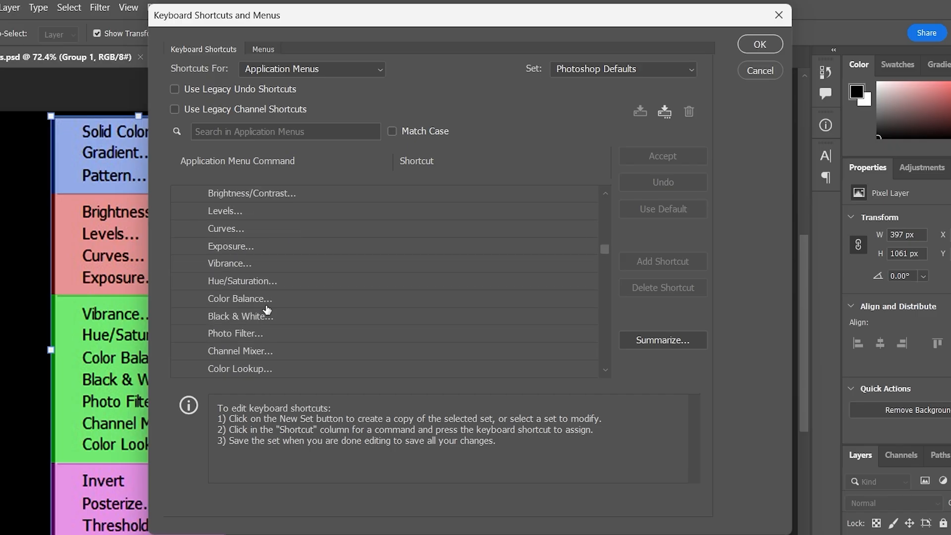
click(239, 251)
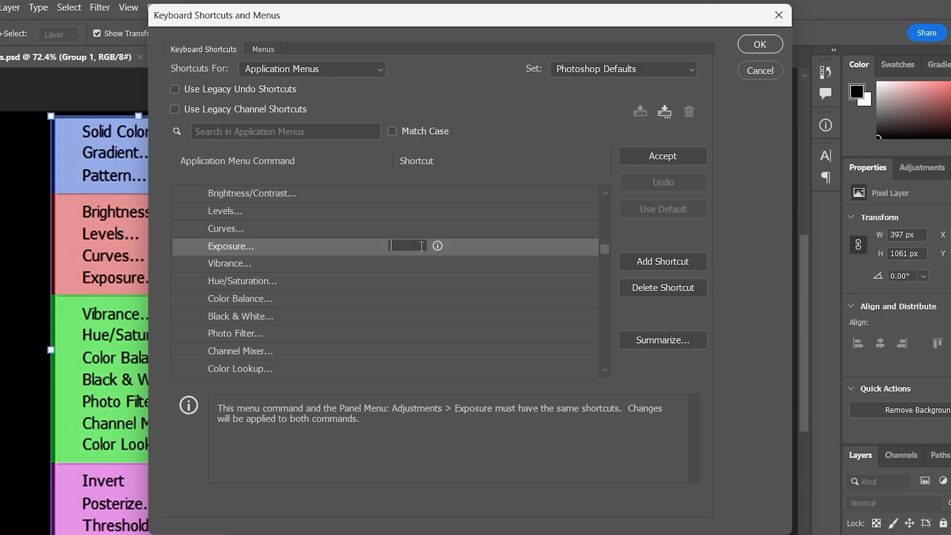
key(ctrl+e)
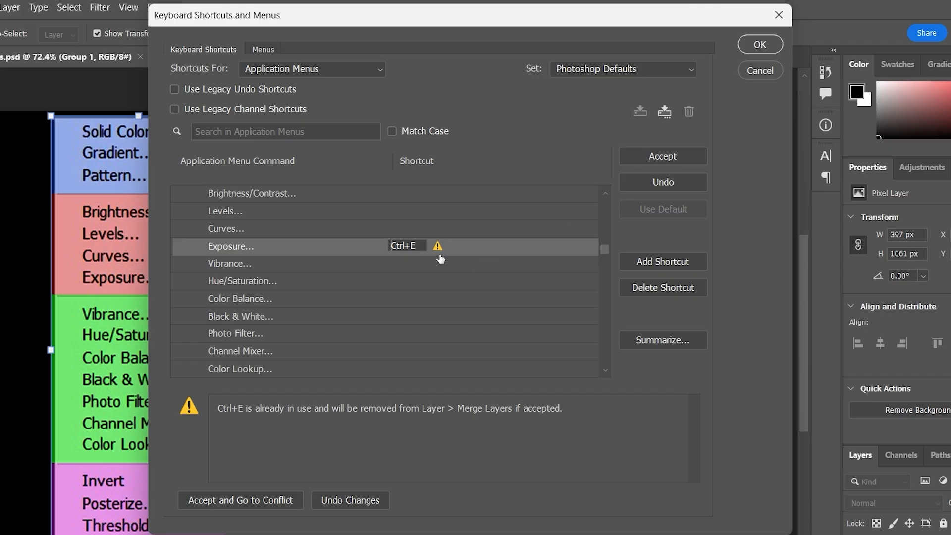
click(665, 156)
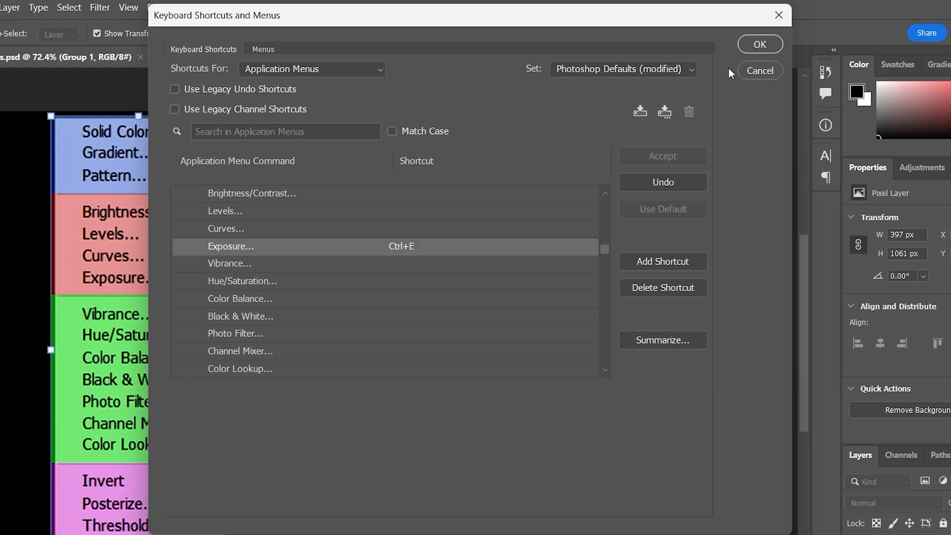
click(759, 45)
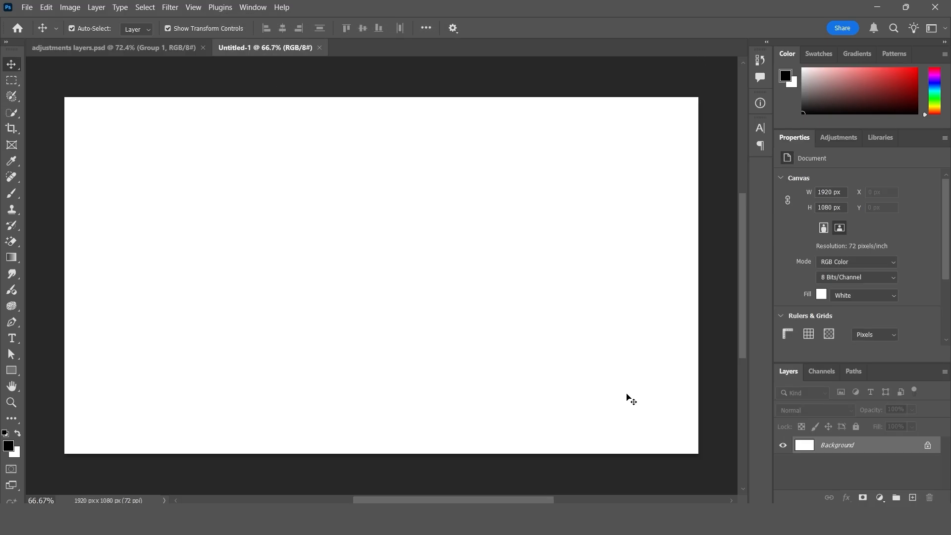
- Use the newly assigned shortcut to add an Exposure adjustment layer with default settings to the blank document
key(ctrl+alt+shift+e)
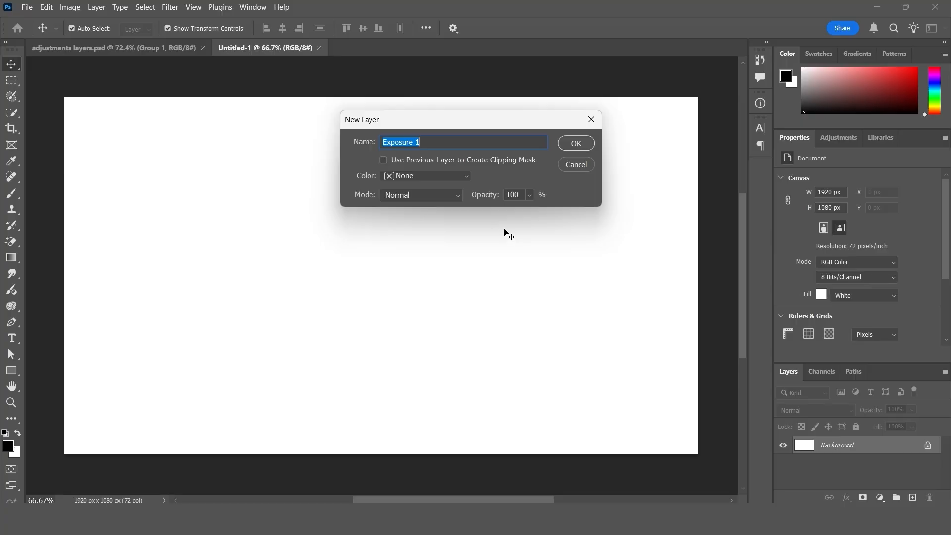
click(579, 145)
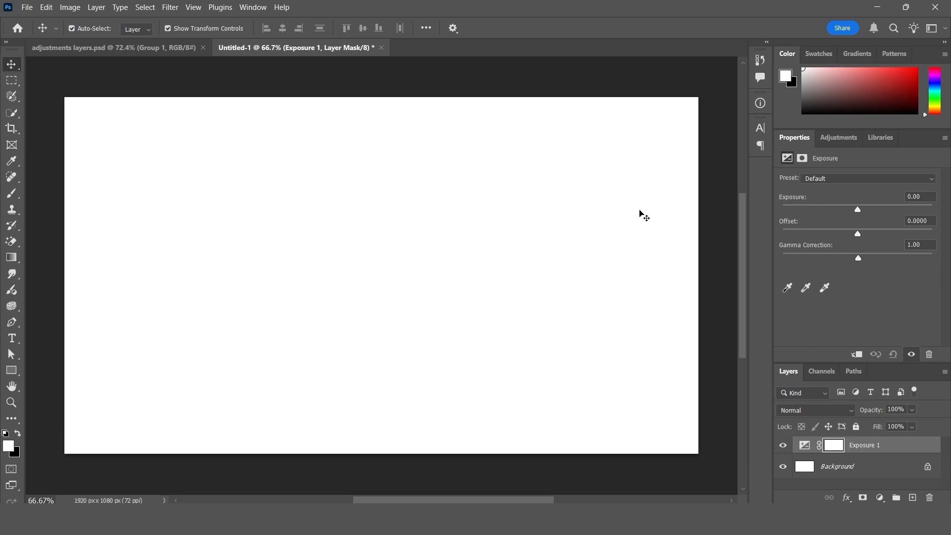
- Delete the custom shortcut from the New Adjustment Layer Exposure command and save the shortcut set
click(47, 8)
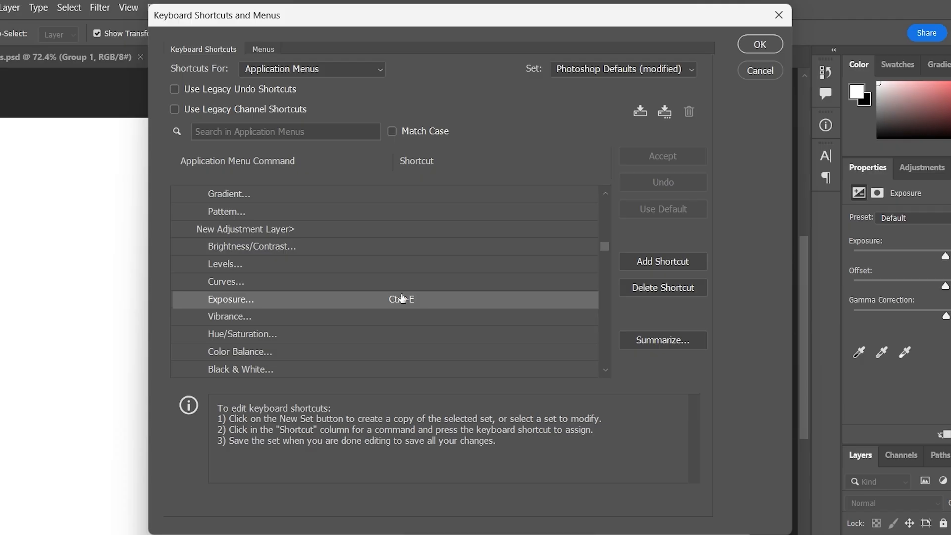
key(ctrl+f)
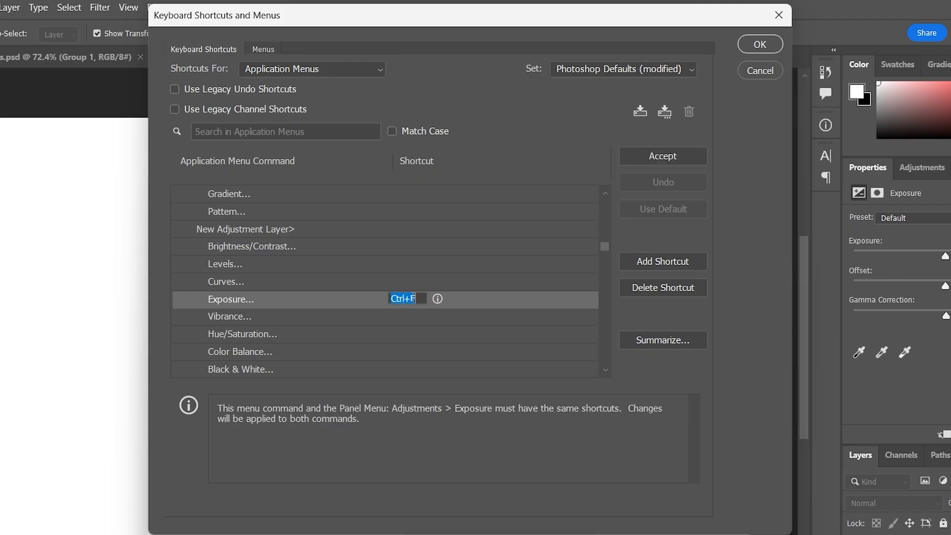
click(668, 286)
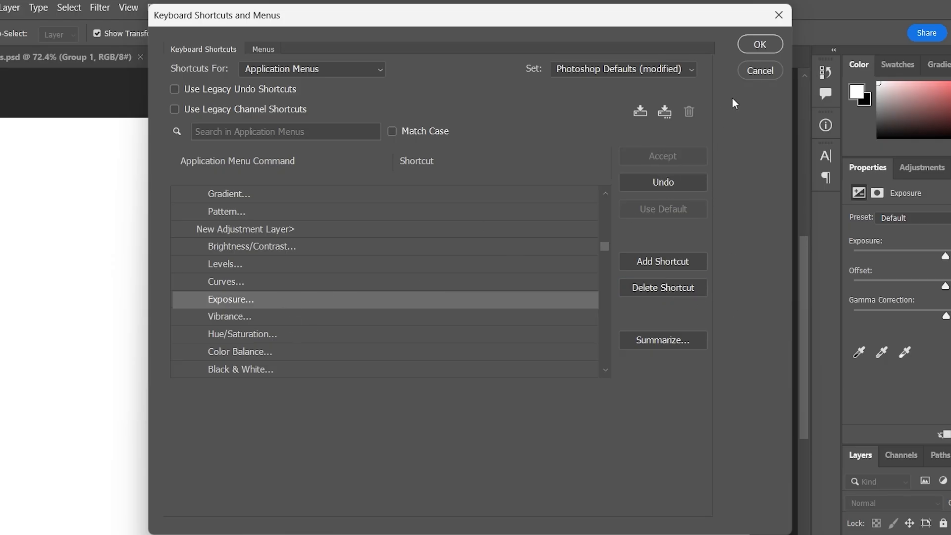
click(758, 44)
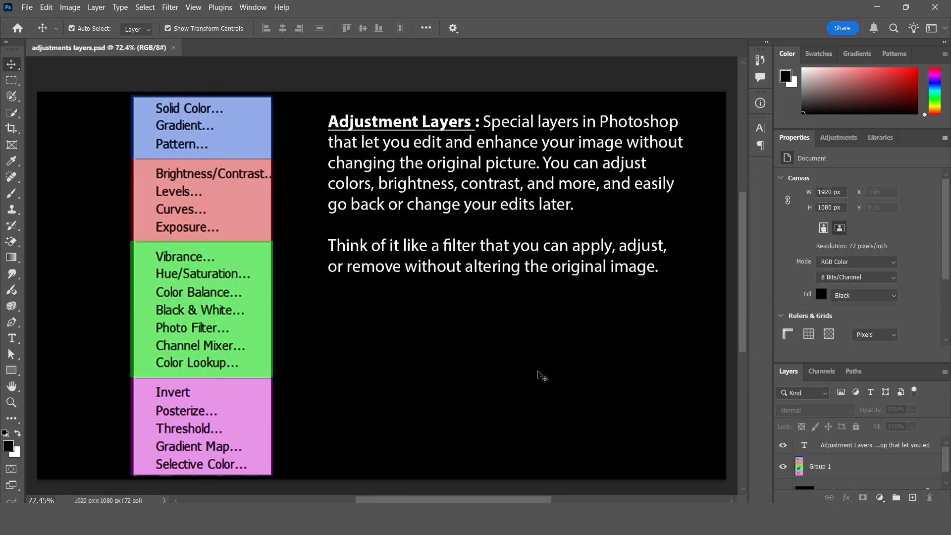